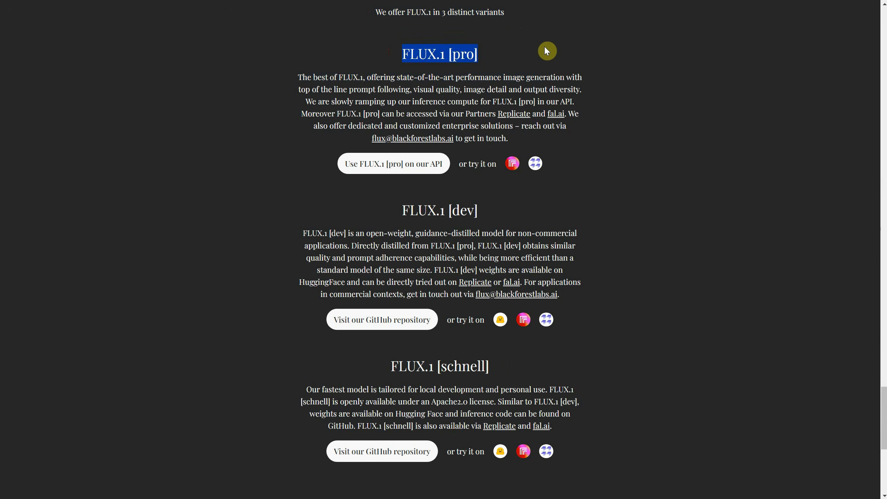
- Examine the FLUX.1 [pro], [dev] and [schnell] variants and the API access offered for the pro model
click(547, 51)
drag(401, 208, 515, 207)
click(583, 189)
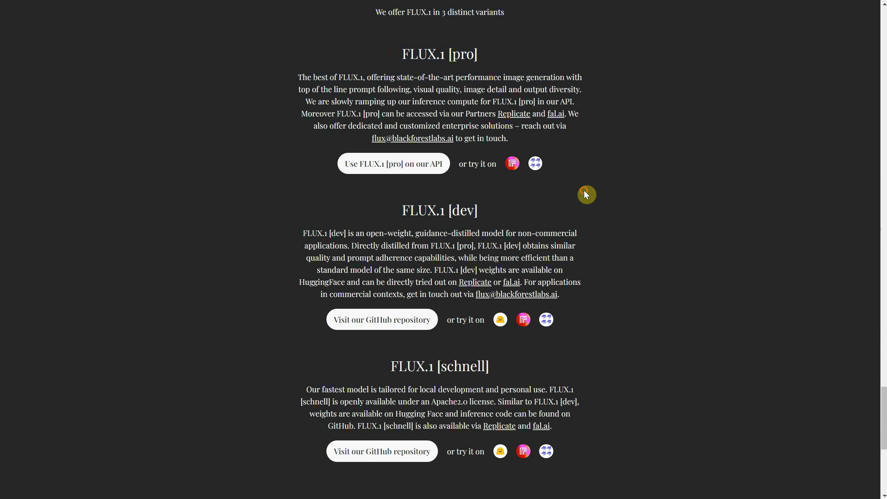
drag(379, 366, 503, 367)
click(680, 172)
drag(491, 102, 584, 103)
click(585, 105)
- Read the FLUX.1 [dev] and FLUX.1 [schnell] descriptions for their permitted uses and licence terms
triple_click(410, 209)
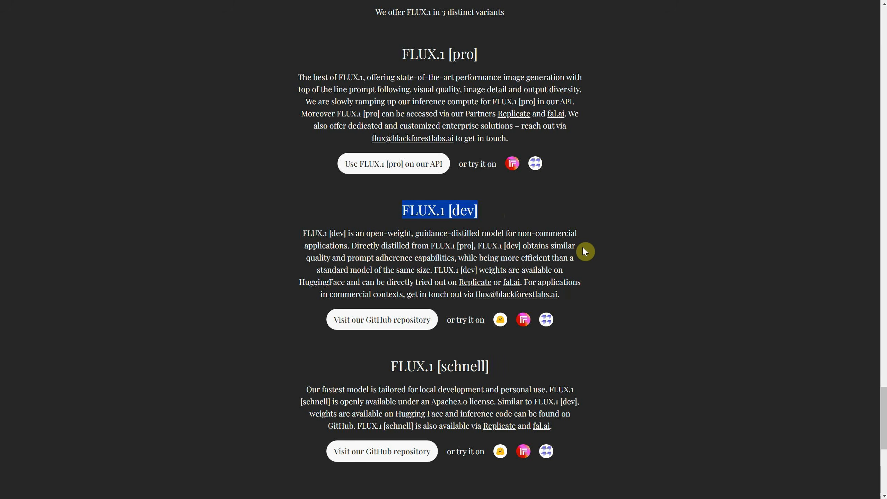
click(674, 305)
drag(308, 386, 514, 365)
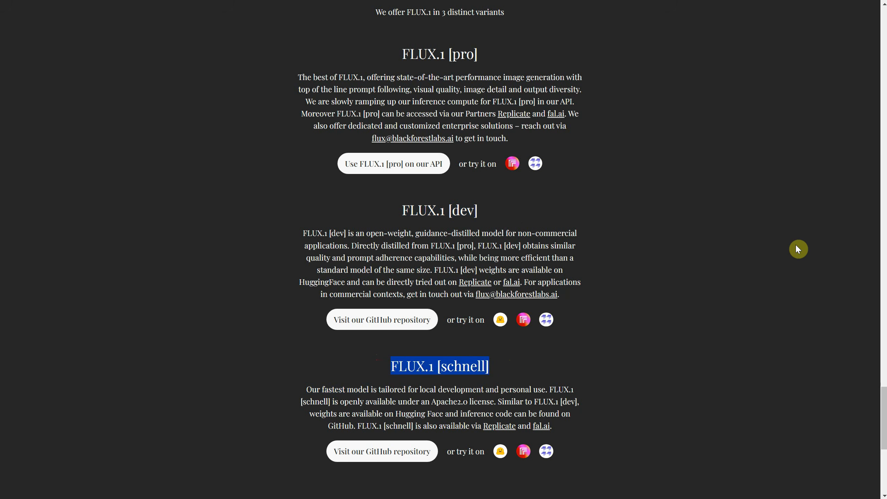
click(732, 237)
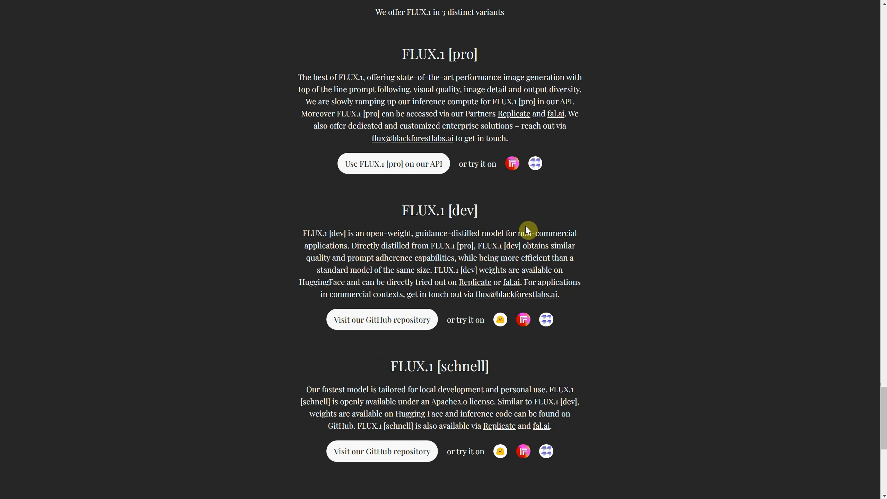
drag(516, 233, 350, 249)
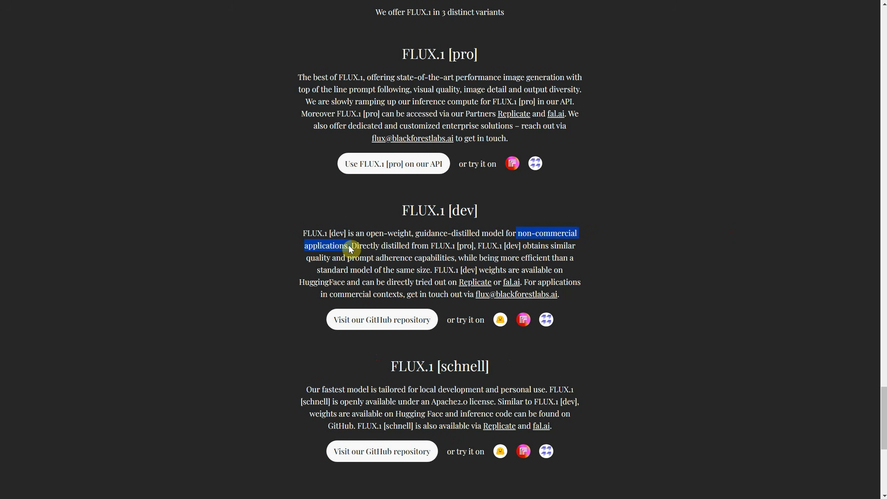
drag(292, 387, 497, 401)
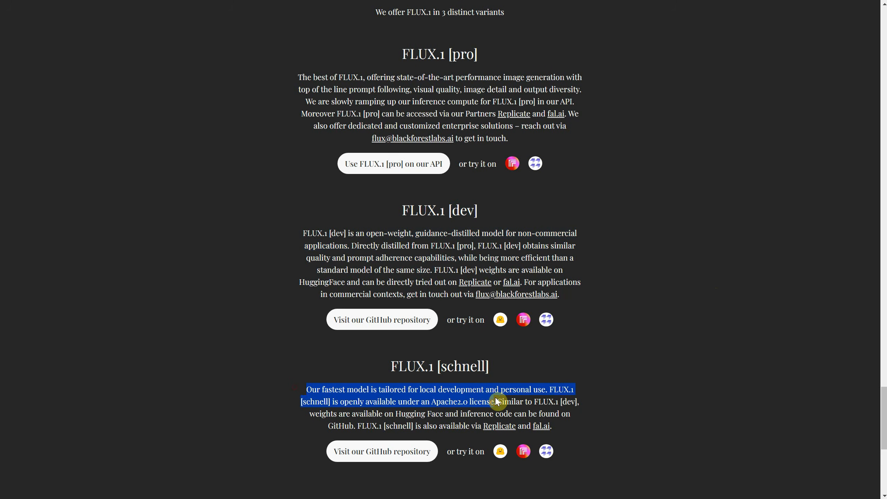
click(621, 370)
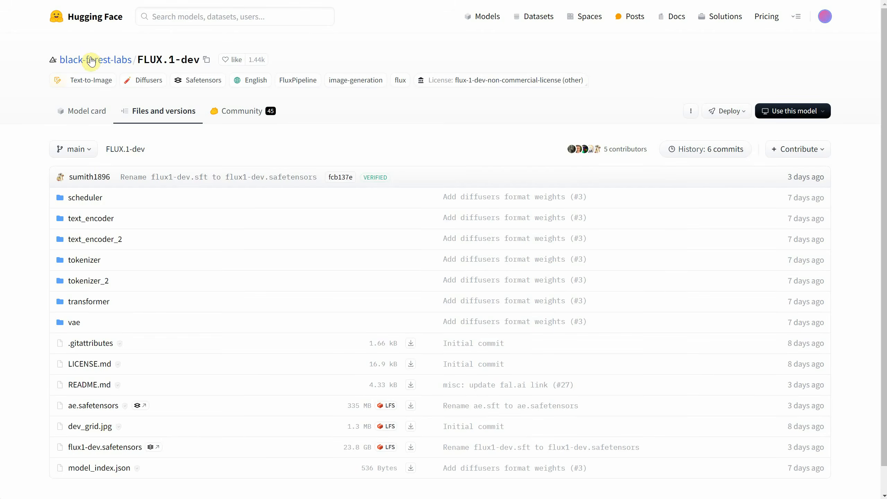
- Open LICENSE.md in the FLUX.1-dev repository and read the Outputs clause under License Grant
click(88, 362)
scroll(206, 174, down, 15)
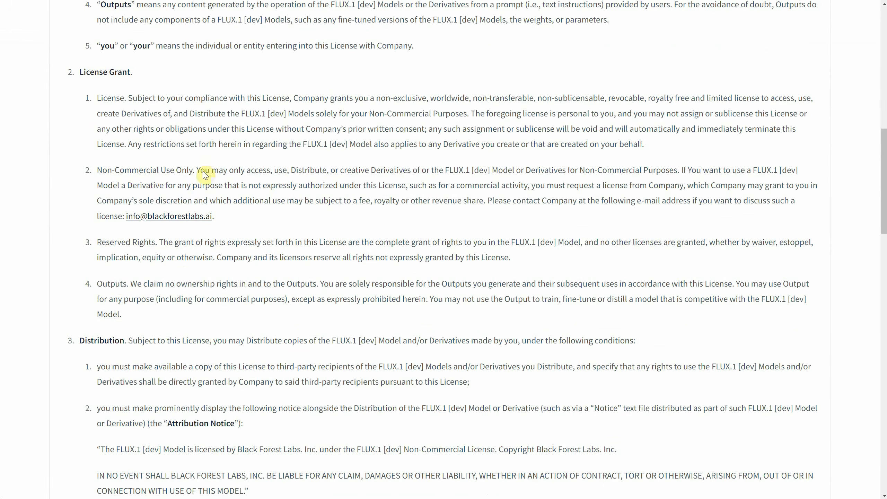
double_click(122, 285)
drag(121, 285, 315, 284)
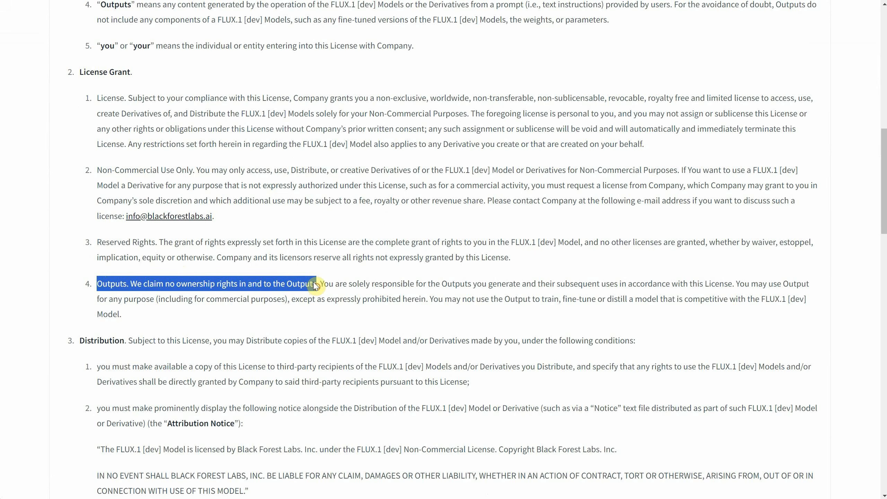
drag(319, 284, 733, 286)
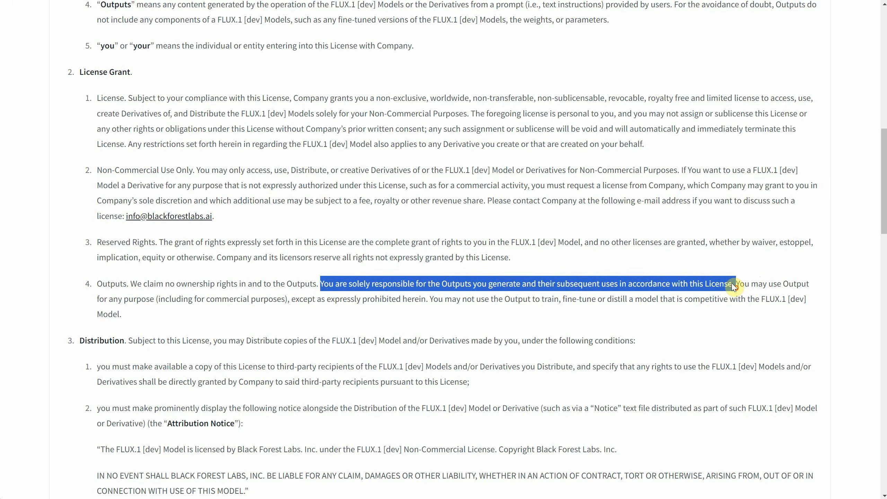
click(742, 278)
drag(739, 278, 429, 299)
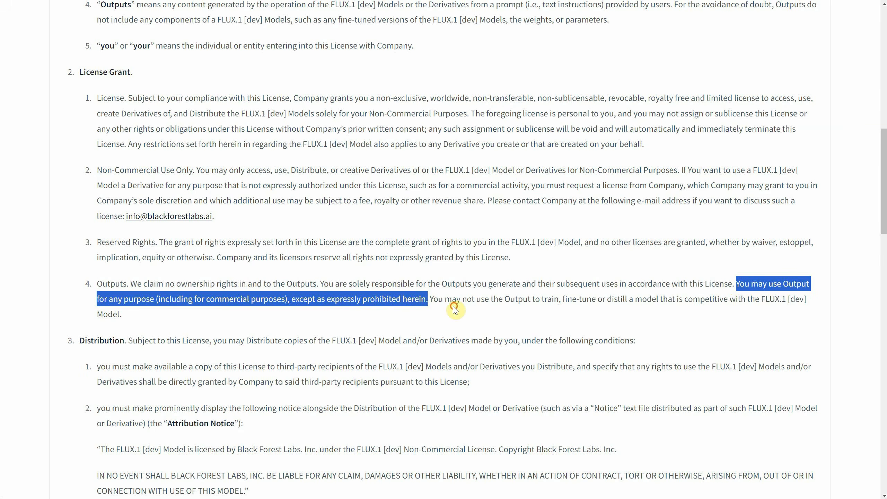
click(453, 307)
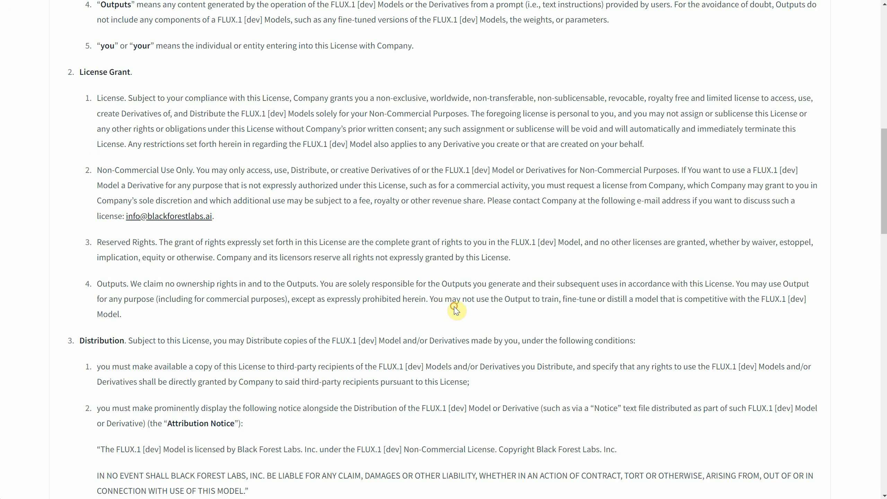
drag(430, 299, 728, 316)
click(286, 328)
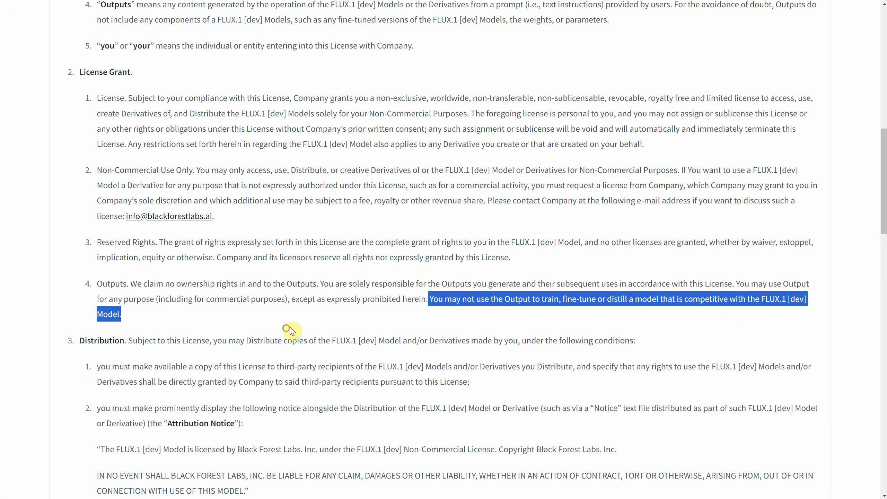
click(304, 326)
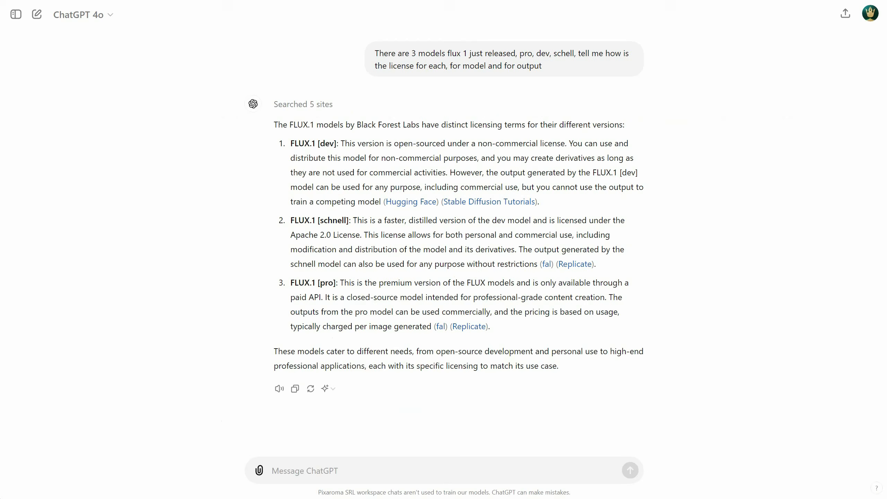
- Switch to ChatGPT and check the sources searched for its answer about the licences of the three Flux models
click(707, 269)
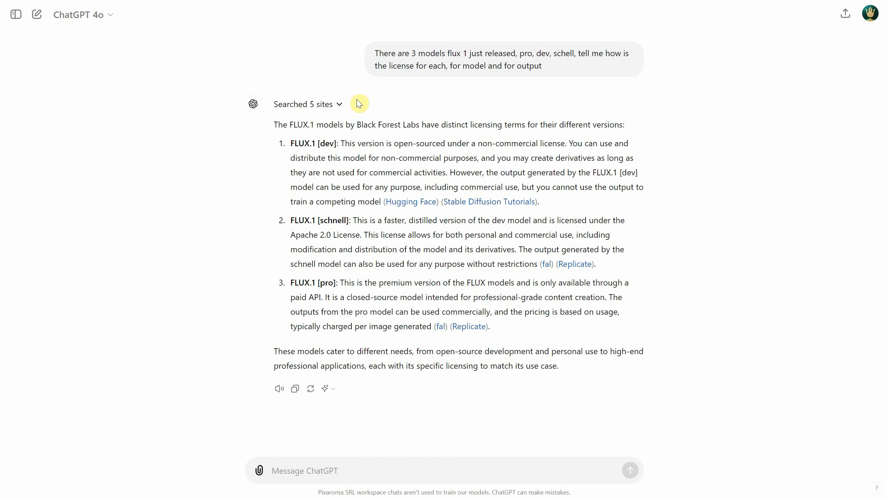
click(328, 104)
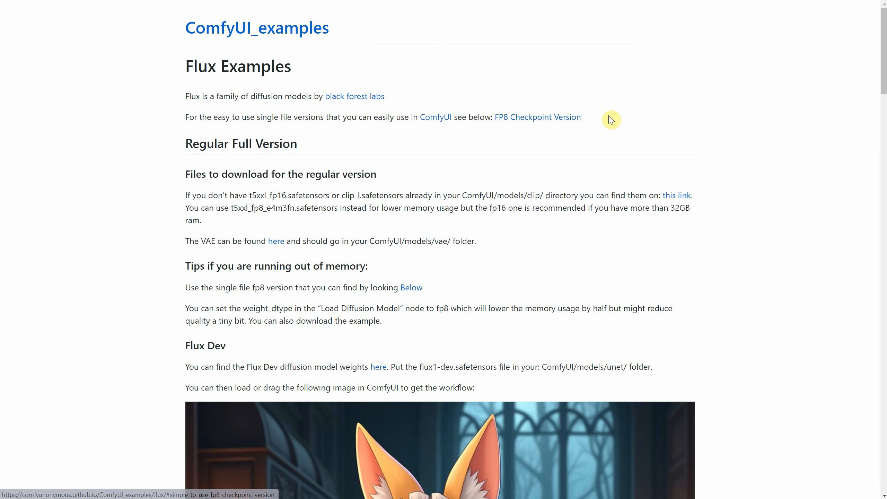
- Switch to the ComfyUI Flux Examples page and examine the Regular Full Version's Flux Dev and Flux Schnell sections
scroll(619, 120, down, 3)
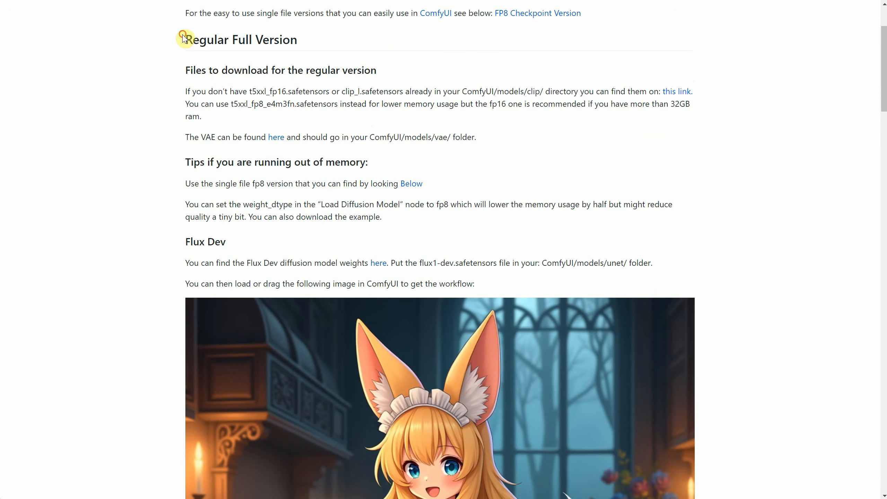
drag(186, 37, 311, 33)
scroll(624, 198, down, 1)
scroll(267, 161, down, 1)
drag(186, 137, 237, 138)
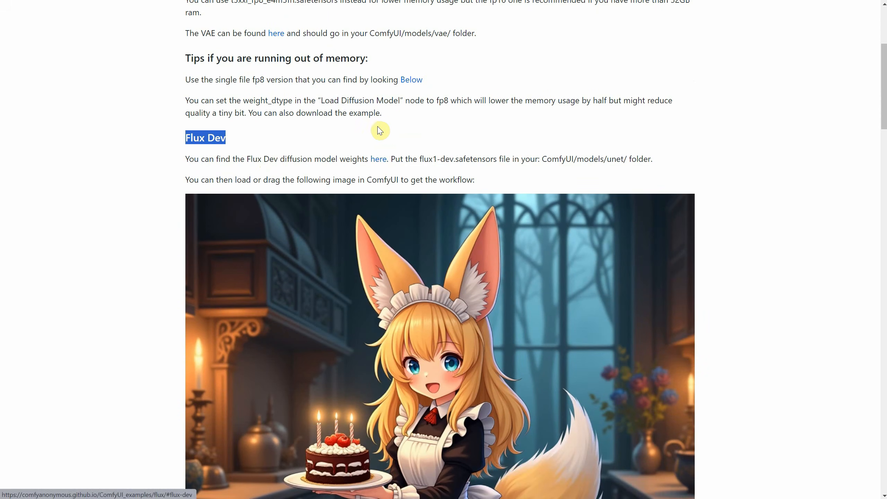
click(391, 134)
scroll(491, 191, down, 6)
scroll(521, 169, down, 8)
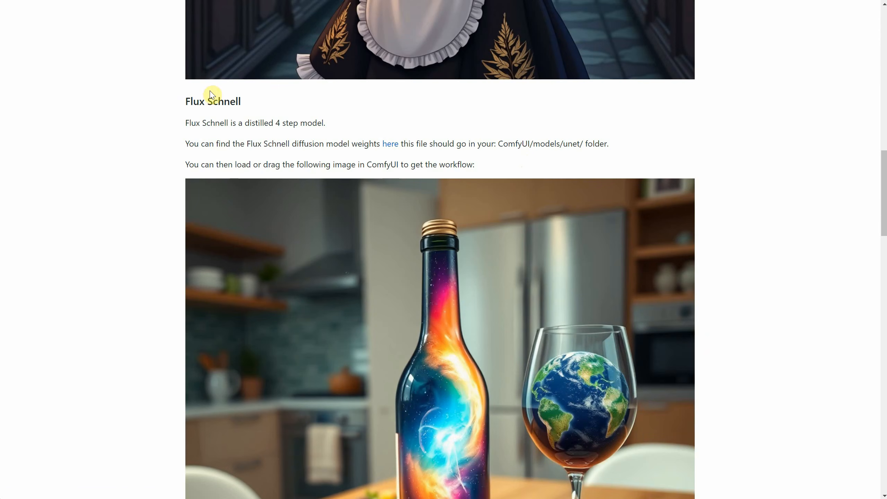
drag(184, 101, 293, 103)
scroll(384, 127, down, 15)
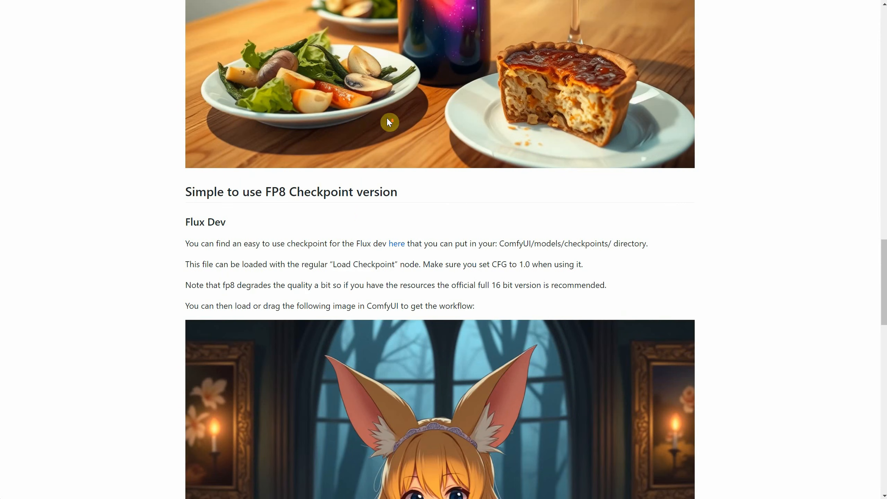
- Examine the Flux Dev and Flux Schnell sections under Simple to use FP8 Checkpoint version
drag(167, 185, 397, 194)
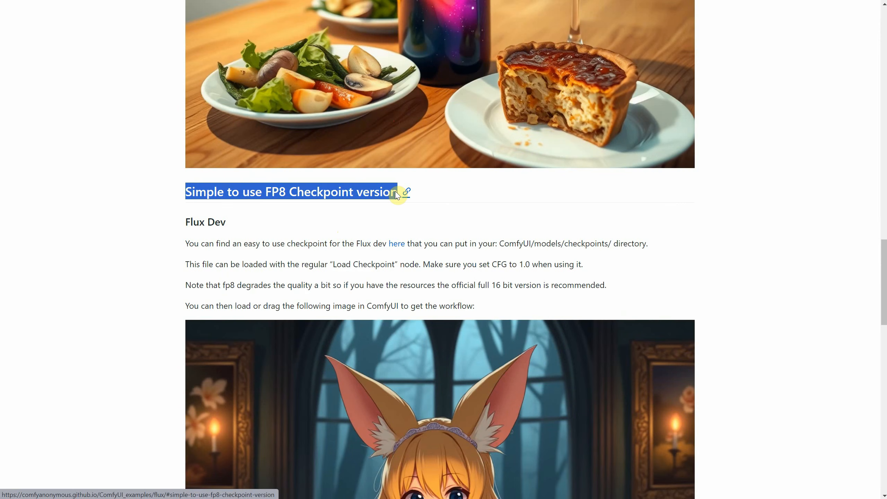
click(405, 205)
scroll(349, 196, down, 4)
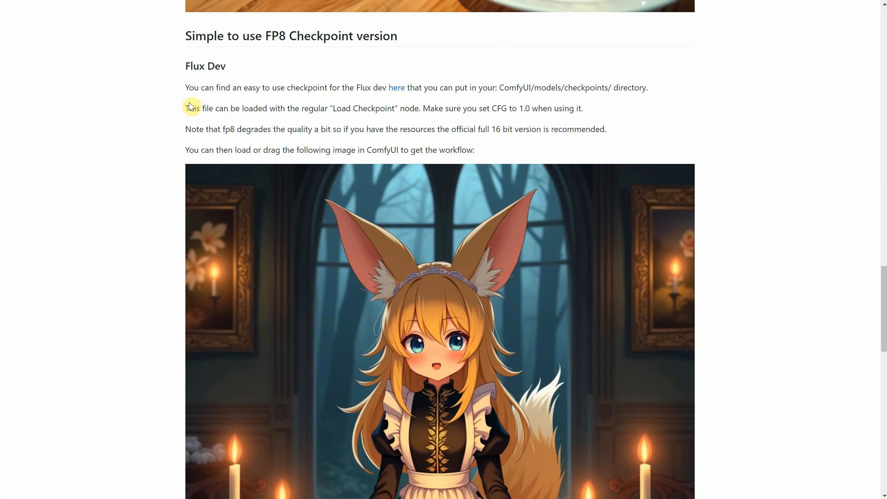
drag(181, 64, 231, 70)
click(98, 118)
scroll(135, 161, down, 12)
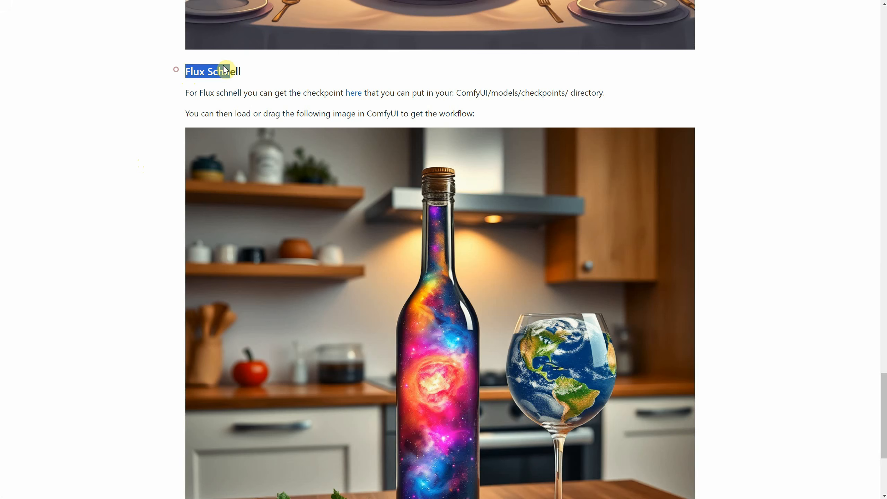
click(131, 139)
scroll(356, 229, up, 8)
scroll(358, 229, up, 10)
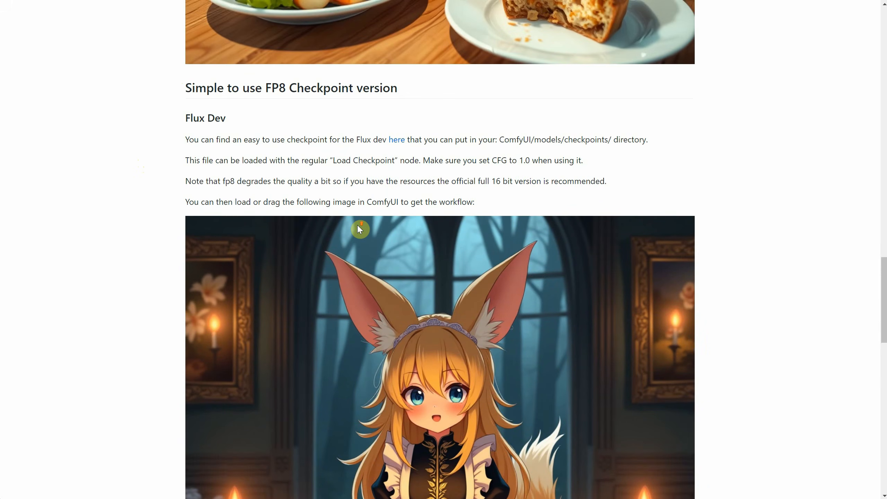
scroll(359, 230, down, 3)
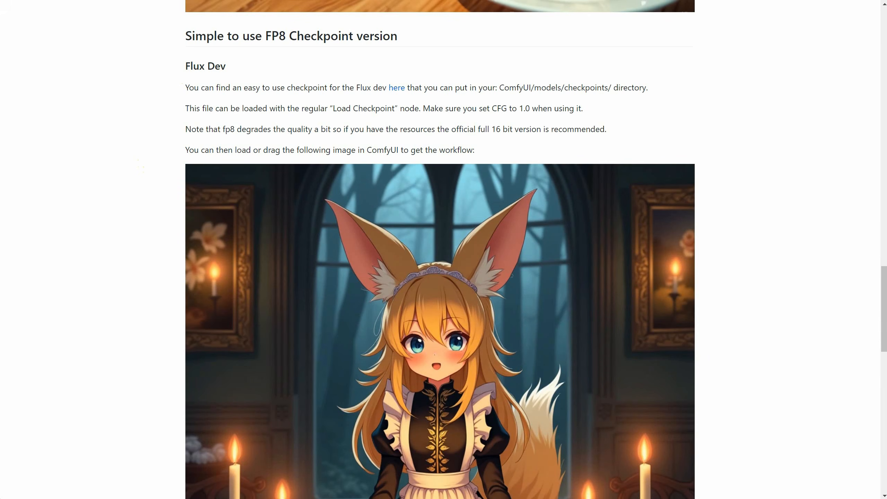
- Check the target directory for the FP8 Flux Dev checkpoint, and open the file list of its flux1-dev repository on Hugging Face
drag(496, 88, 645, 88)
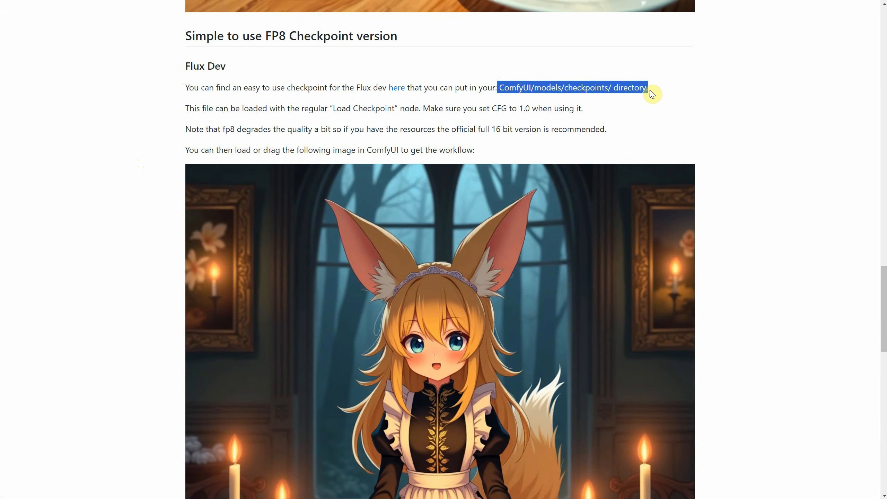
click(659, 111)
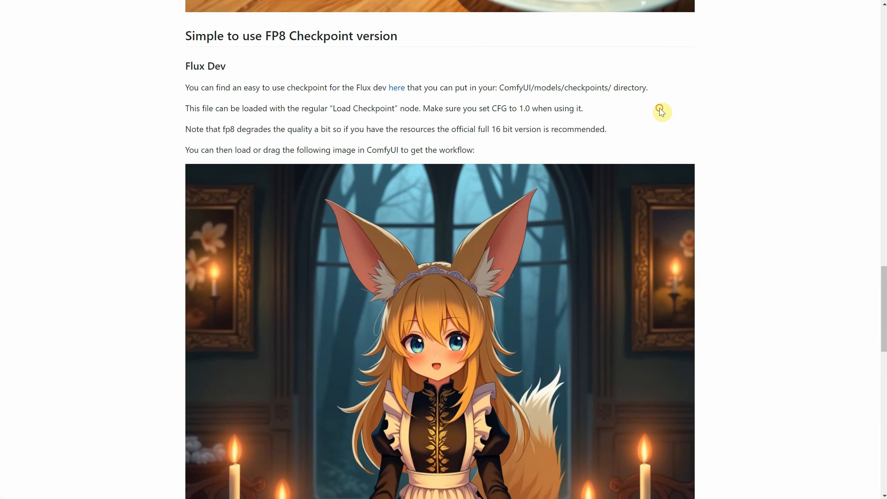
click(396, 89)
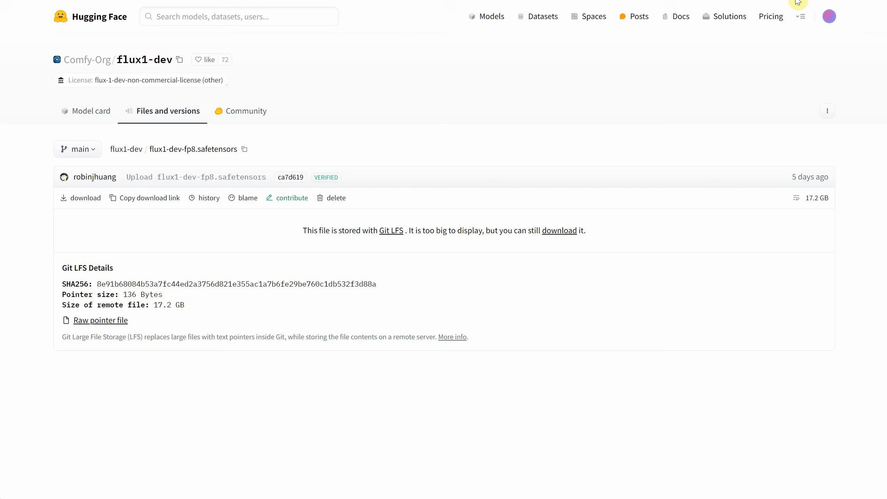
click(96, 121)
click(150, 113)
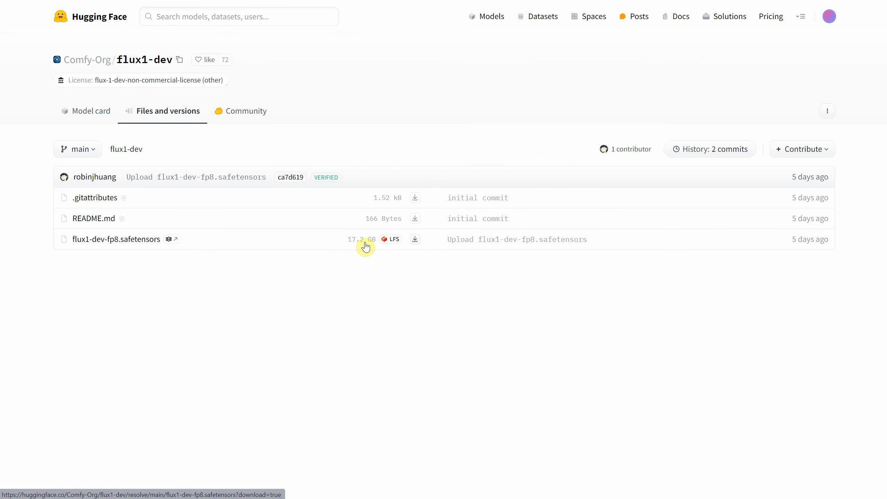
- Download flux1-dev-fp8.safetensors into the ComfyUI_windows_portable\ComfyUI\models\checkpoints folder
click(415, 240)
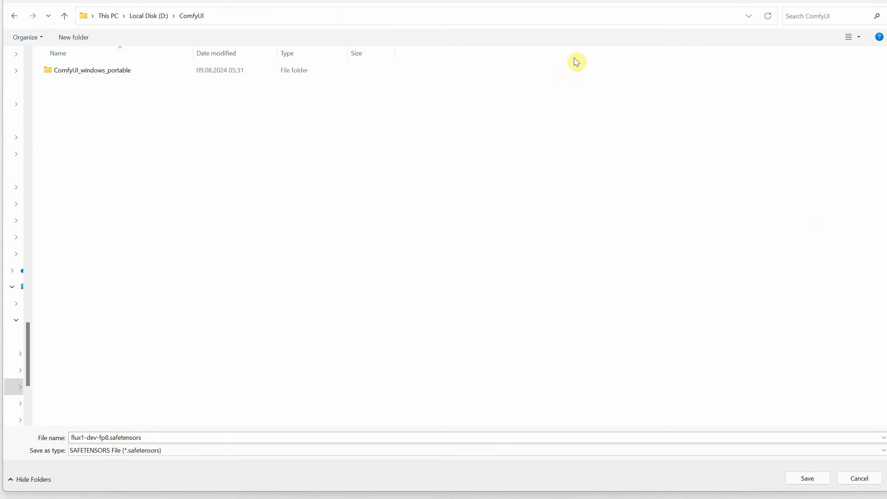
double_click(93, 70)
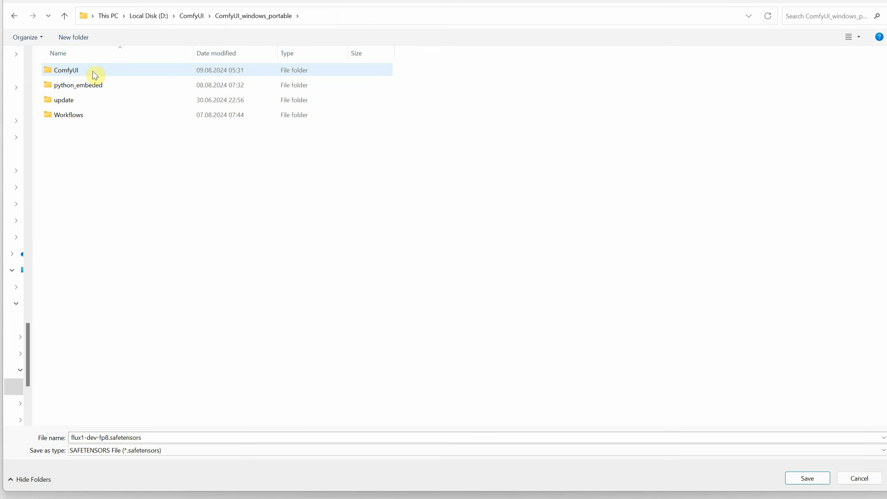
double_click(94, 73)
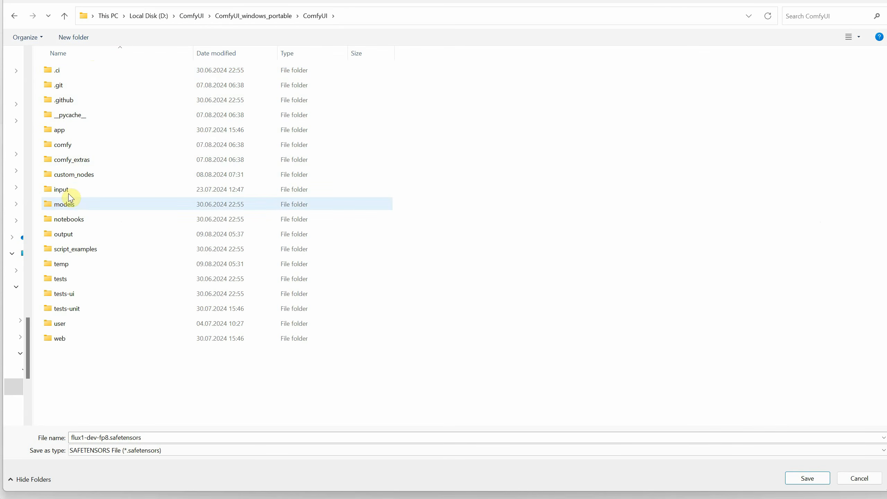
double_click(71, 197)
double_click(85, 72)
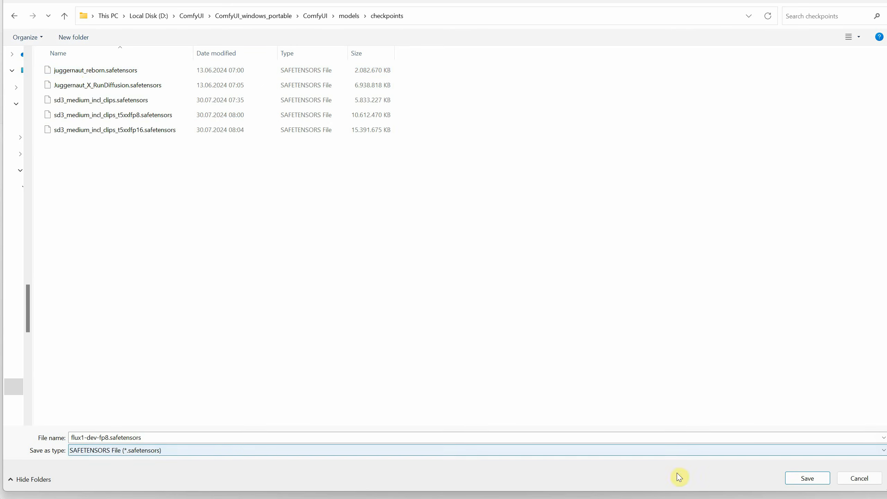
click(806, 477)
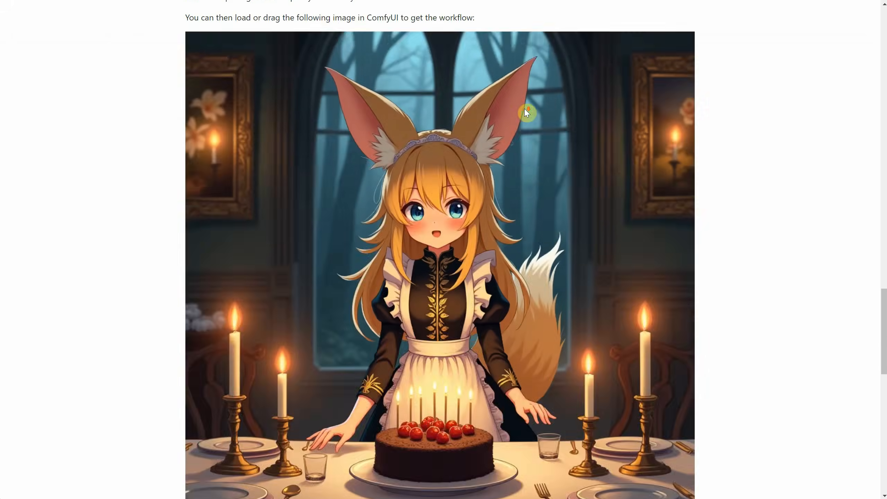
- Download flux1-schnell-fp8.safetensors from the flux1-schnell repository into the checkpoints folder and check both FP8 files there
scroll(523, 109, down, 8)
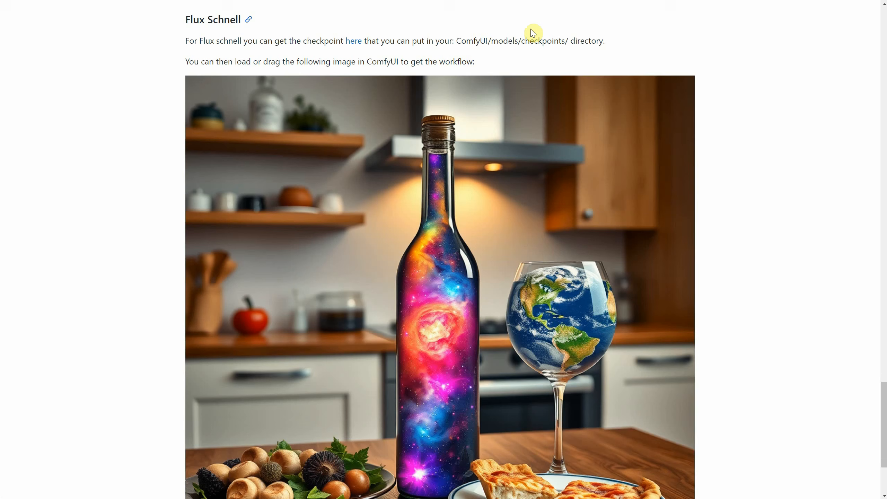
click(353, 41)
click(143, 112)
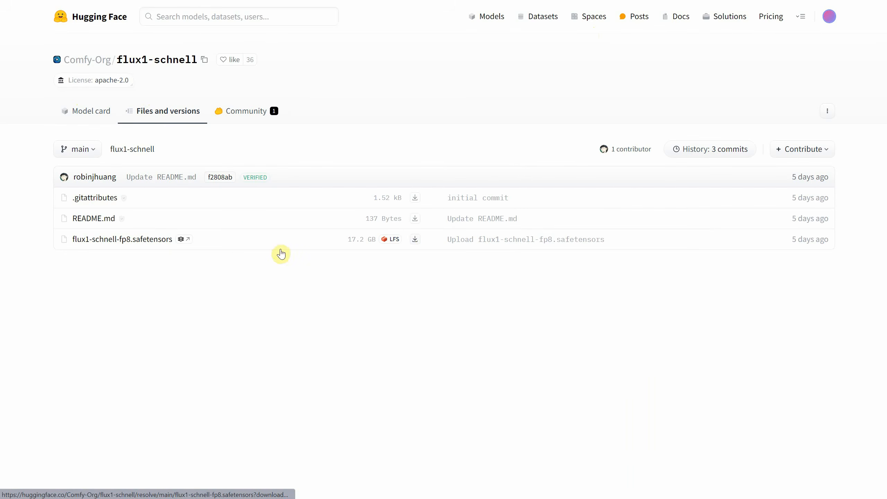
click(415, 240)
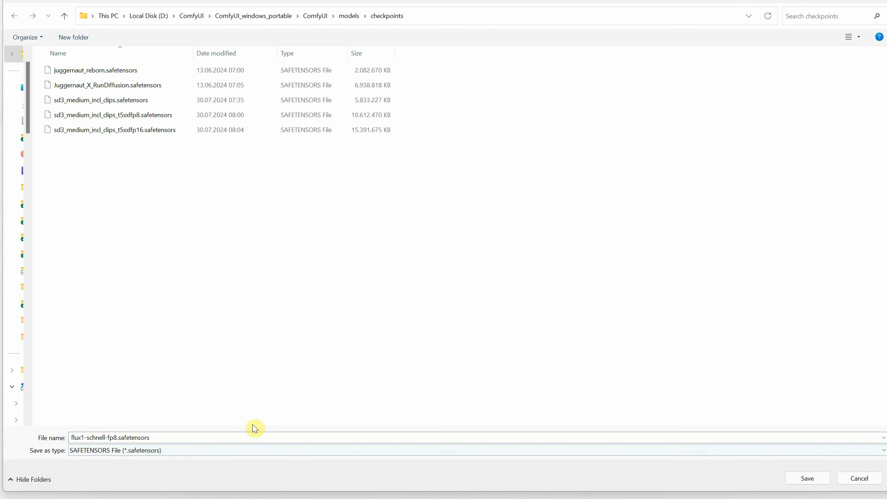
click(800, 472)
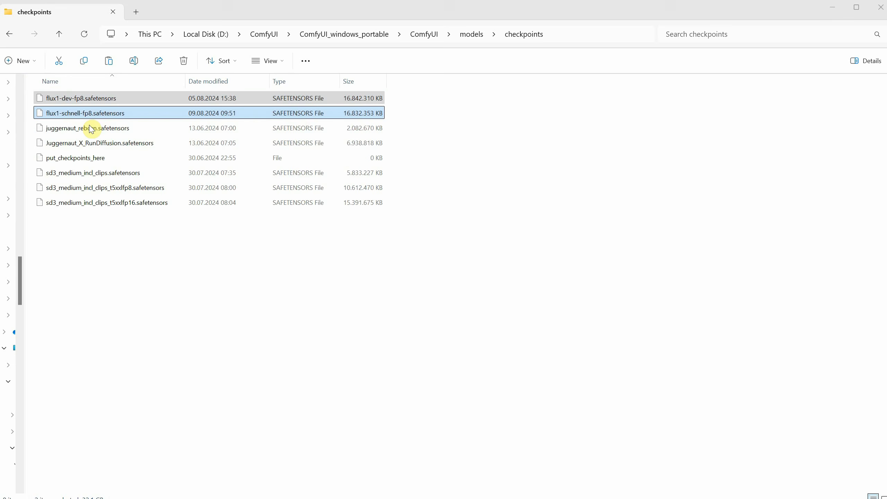
ctrl+click(95, 97)
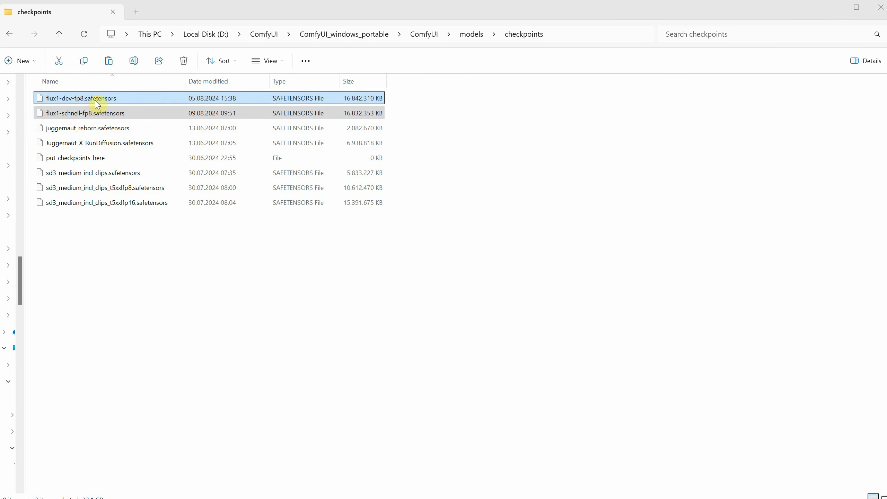
click(505, 266)
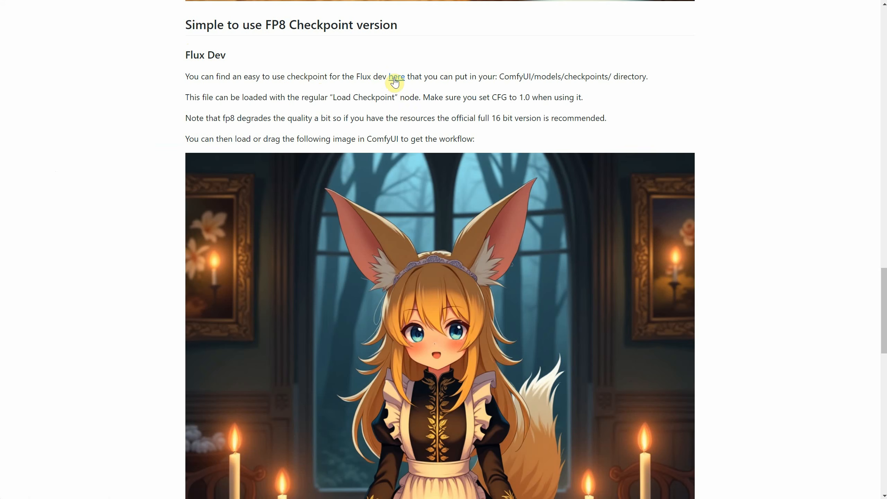
scroll(448, 92, down, 5)
right_click(462, 140)
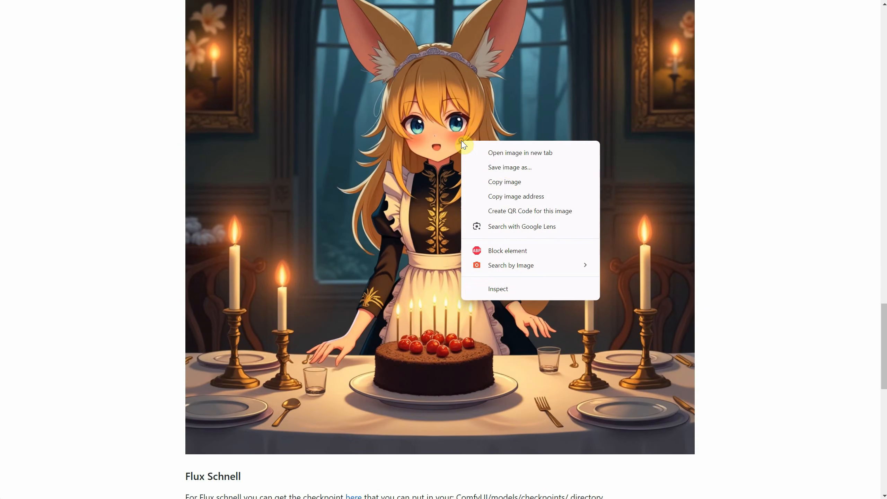
click(508, 168)
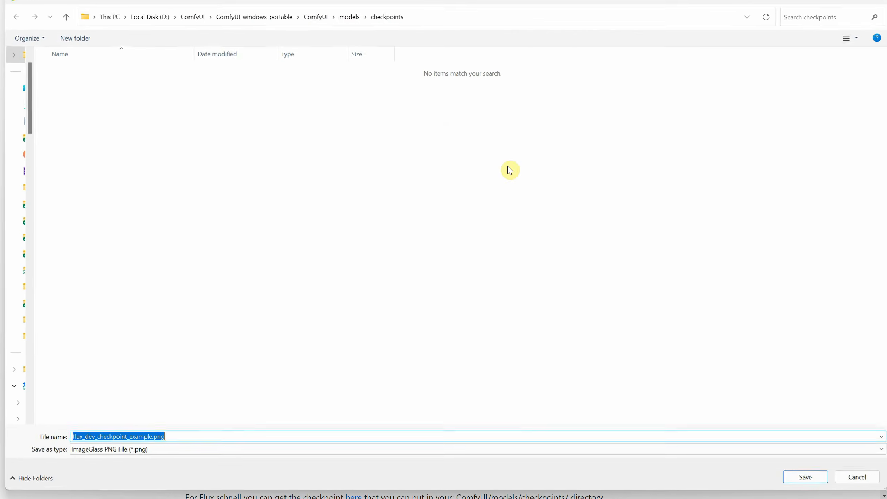
click(861, 477)
scroll(802, 282, down, 9)
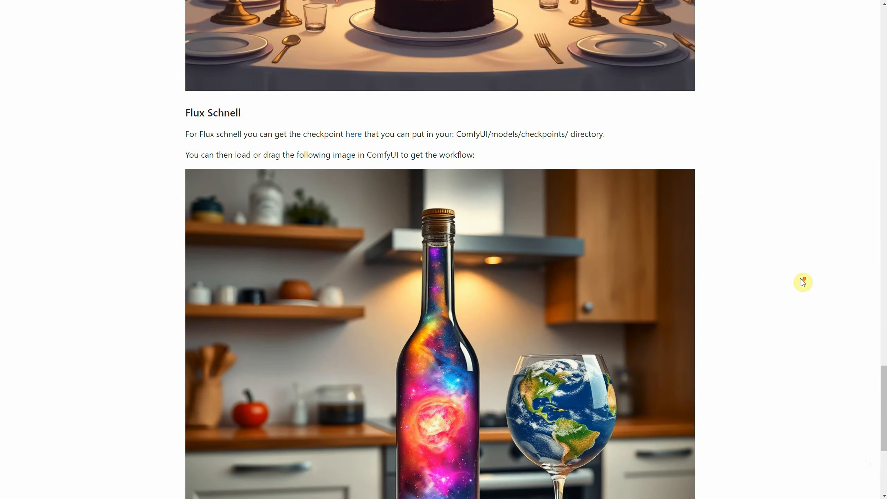
right_click(538, 237)
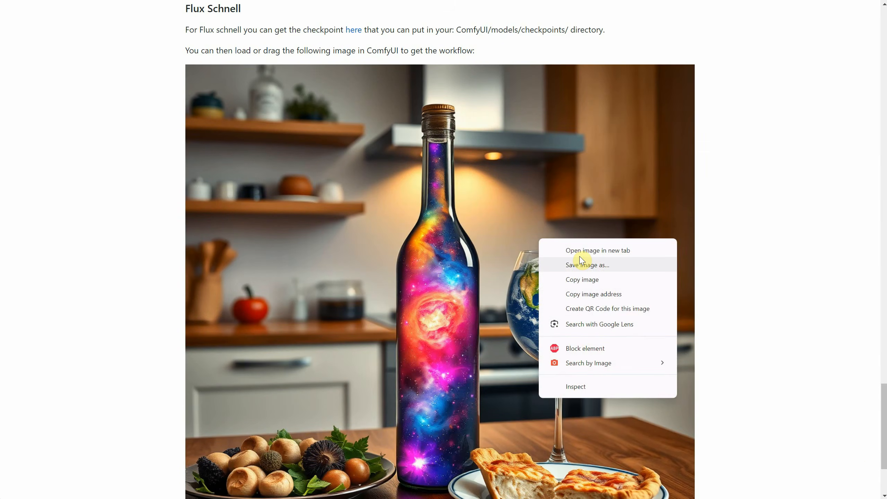
click(562, 260)
click(856, 477)
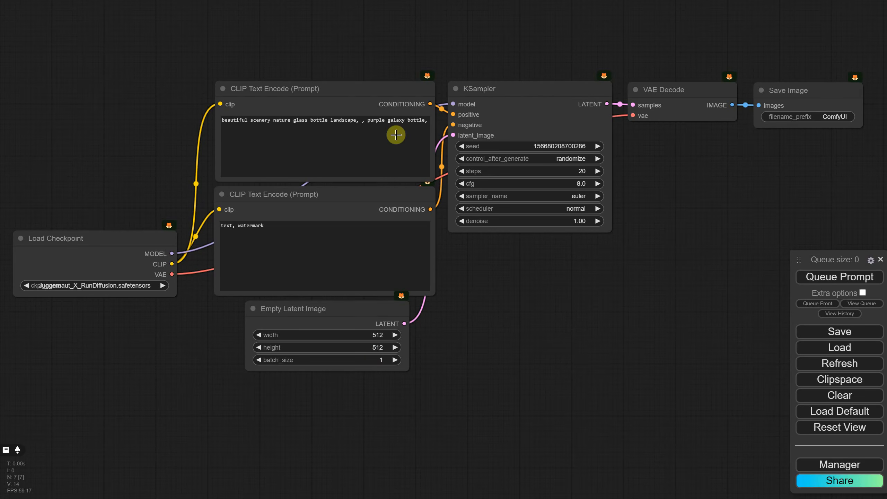
- Update ComfyUI and all its extensions through ComfyUI Manager, and restart it to apply the updates
click(827, 468)
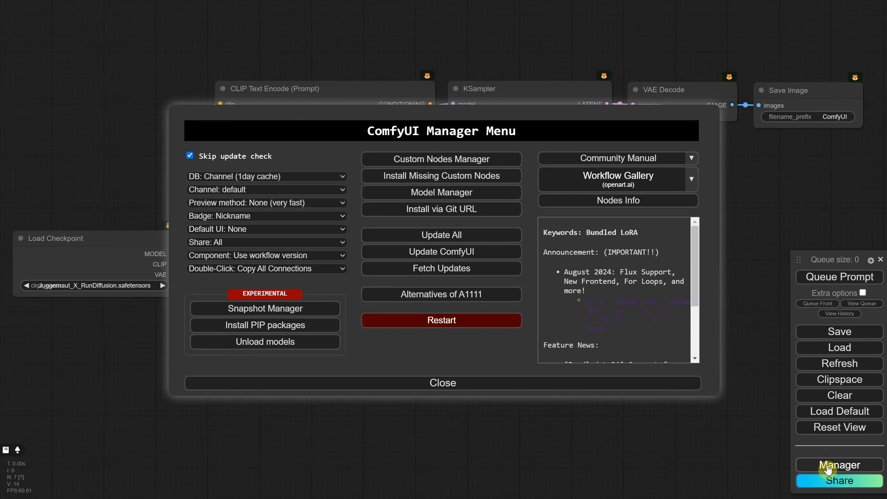
click(430, 238)
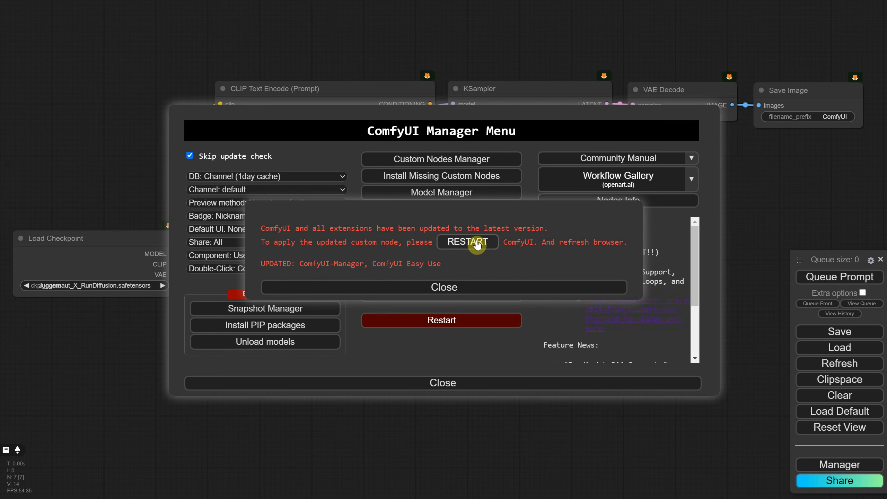
click(477, 244)
click(488, 35)
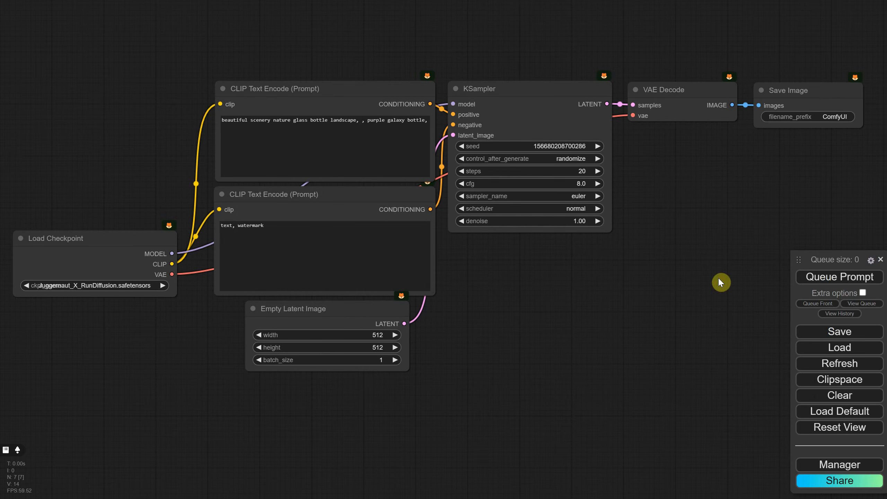
- Load flux_schnell_checkpoint_example.png from the Desktop as the workflow and generate its image with the flux1-schnell-fp8.safetensors checkpoint
click(818, 347)
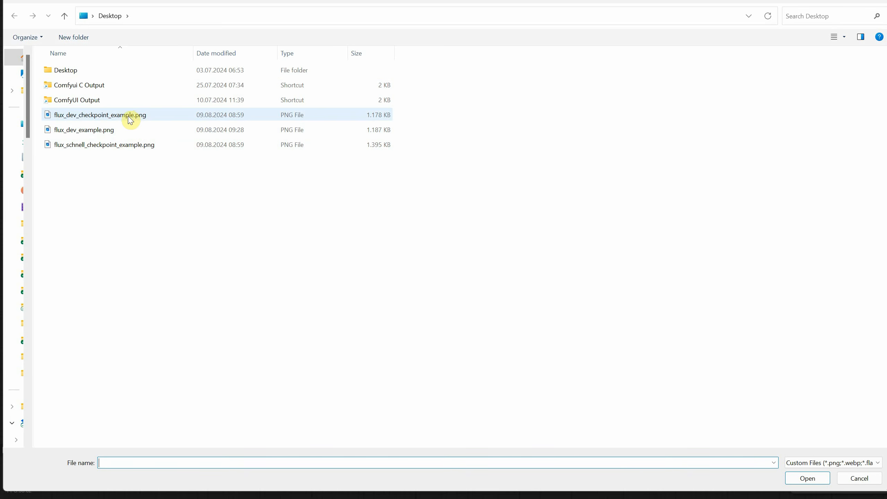
double_click(122, 145)
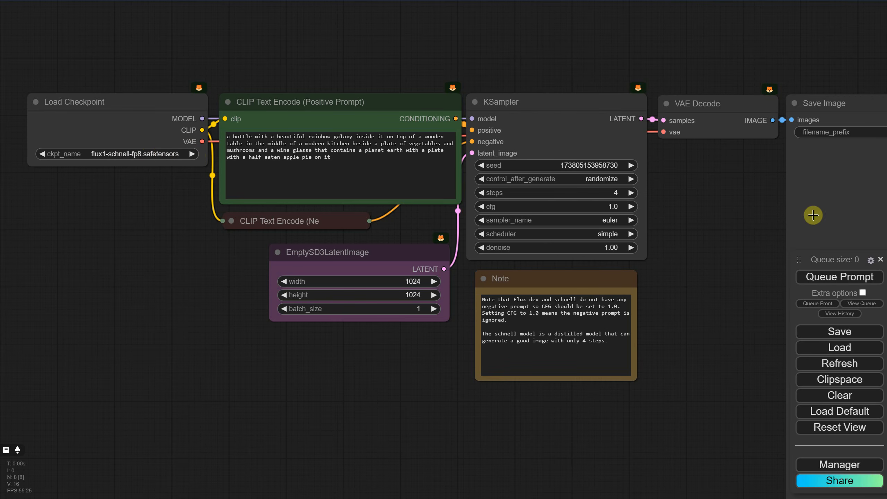
click(815, 277)
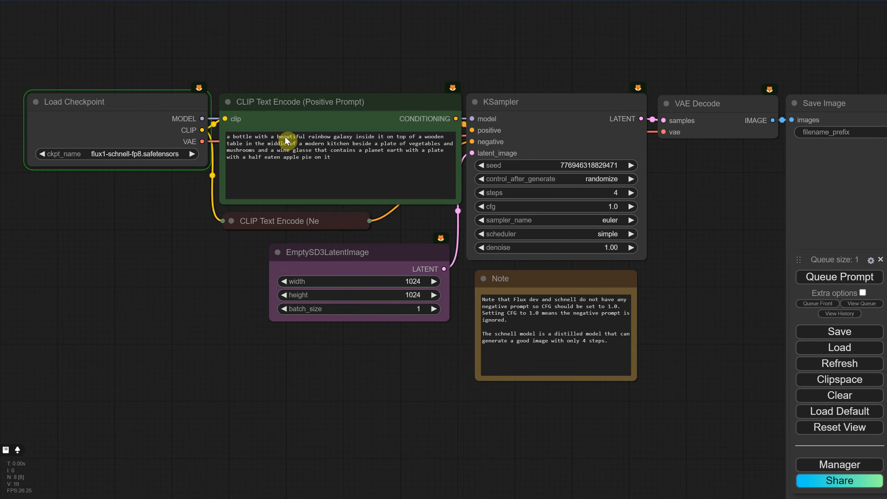
click(134, 155)
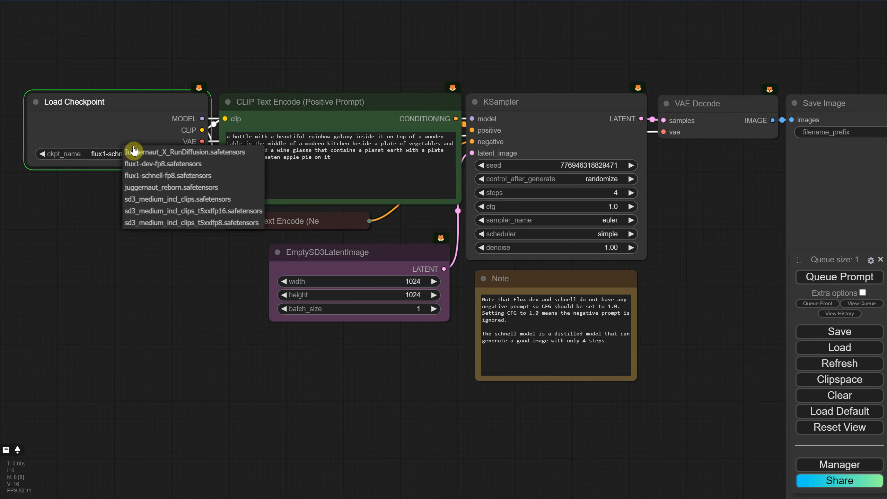
click(134, 174)
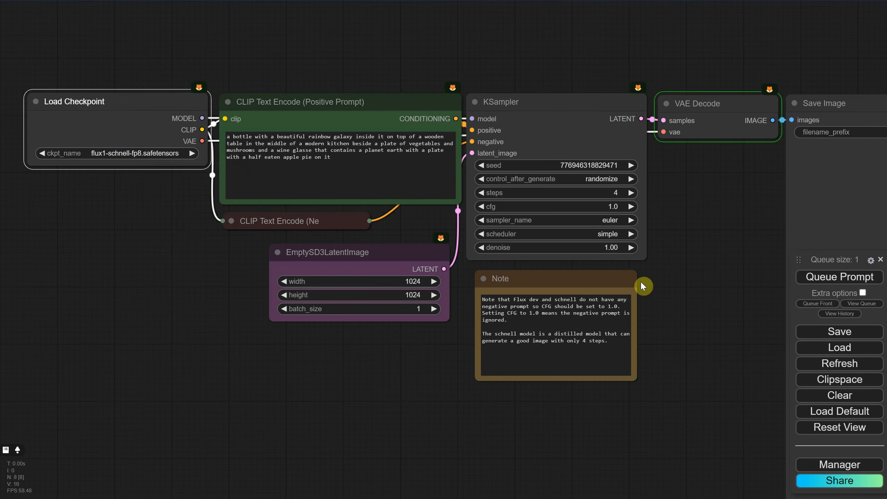
drag(665, 253, 433, 180)
scroll(443, 181, down, 3)
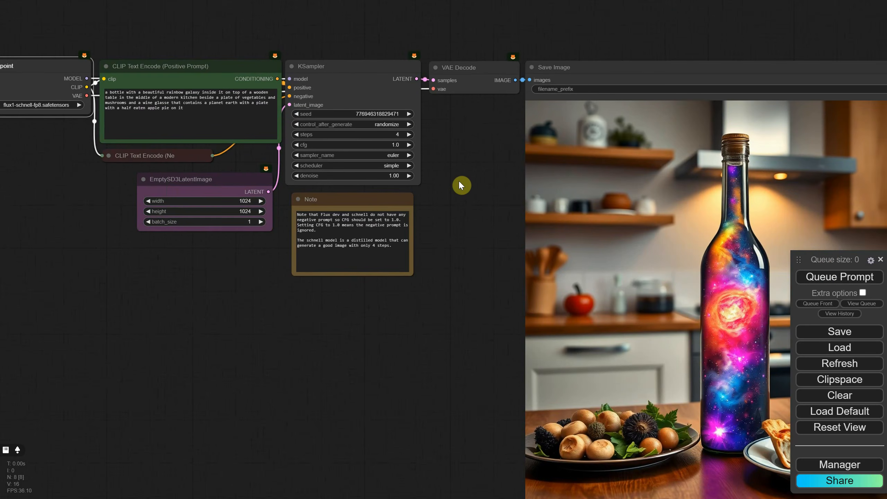
- Load flux_dev_checkpoint_example.png from the Desktop as the workflow and generate its image
click(839, 346)
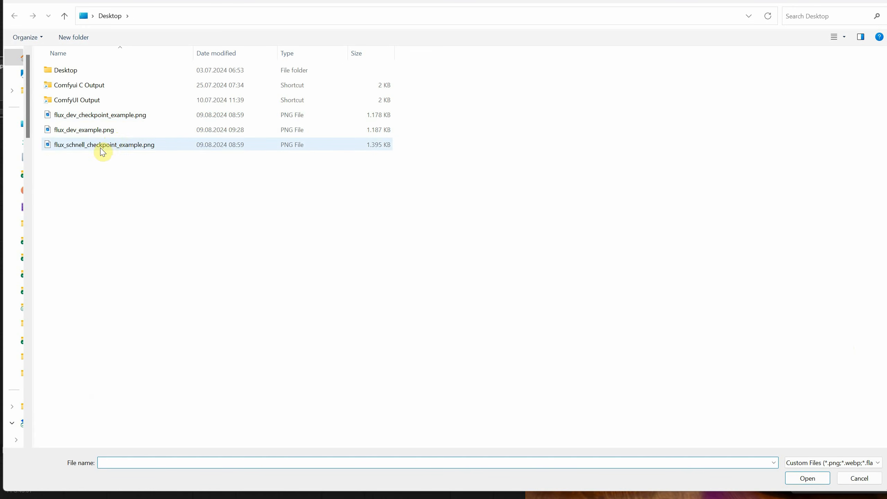
double_click(96, 115)
click(839, 276)
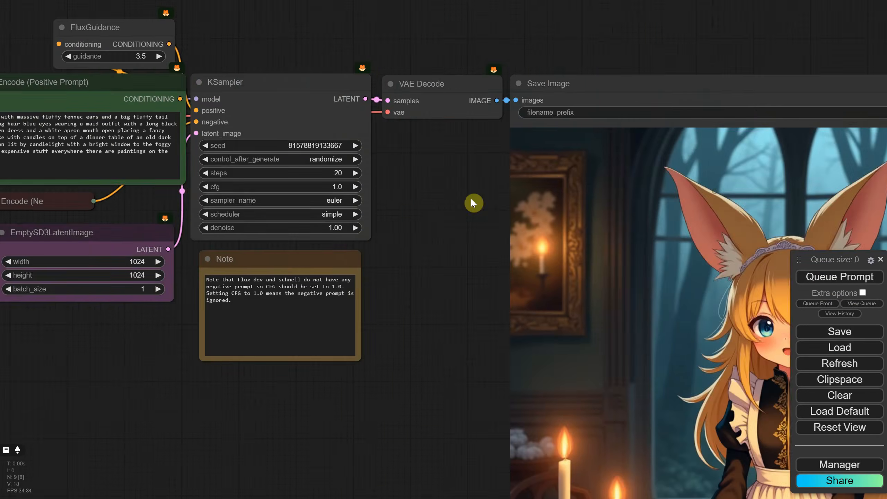
scroll(285, 146, down, 5)
mouse_move(475, 200)
mouse_down()
mouse_move(285, 146)
mouse_move(461, 207)
mouse_up()
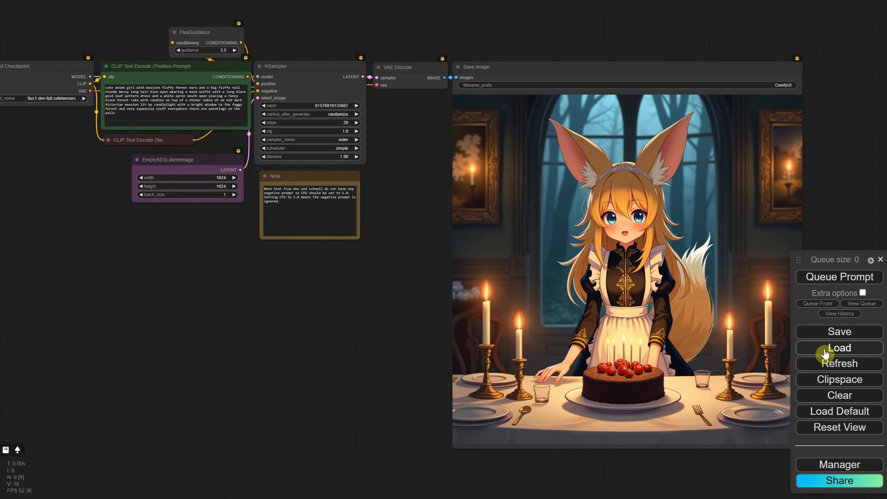
- Load the Juggernaut workflow with the sci-fi warrior robot prompt and set its checkpoint to flux1-schnell-fp8.safetensors
click(825, 354)
click(80, 91)
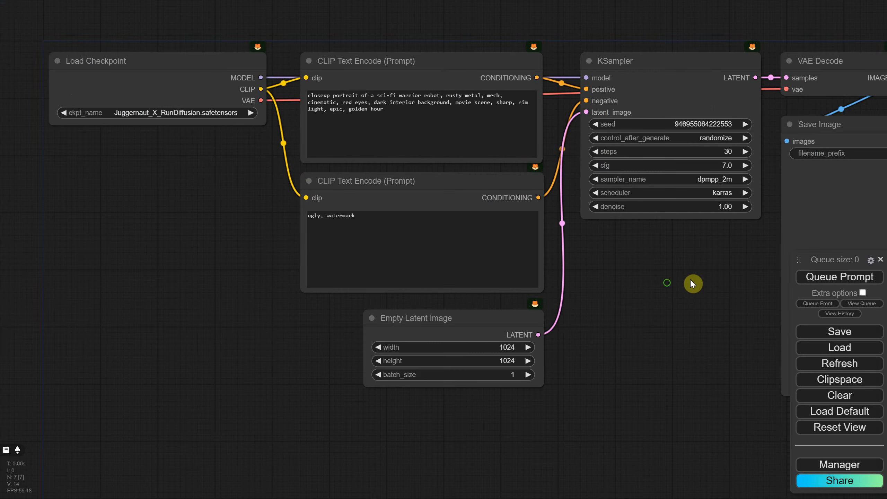
drag(692, 283, 575, 258)
scroll(576, 280, down, 1)
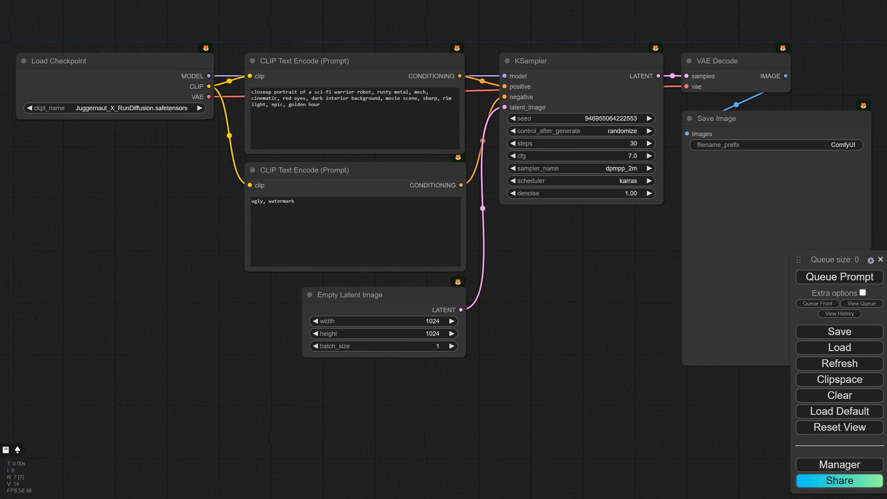
click(154, 109)
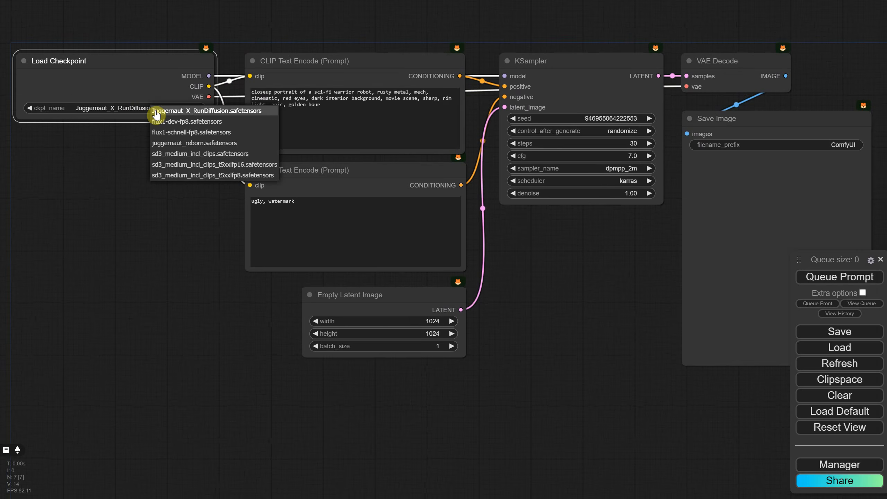
click(184, 132)
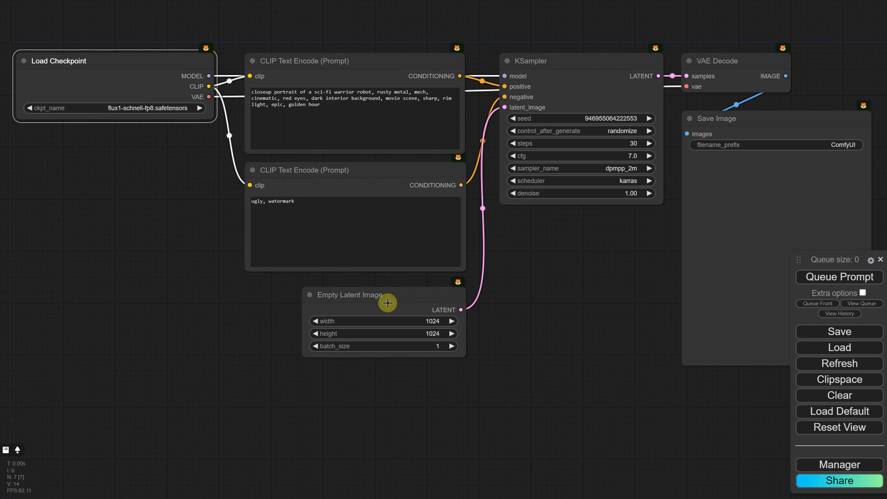
- Replace the Empty Latent Image node with an EmptySD3LatentImage node connected to the KSampler's latent_image input
click(523, 343)
double_click(523, 344)
text(empty)
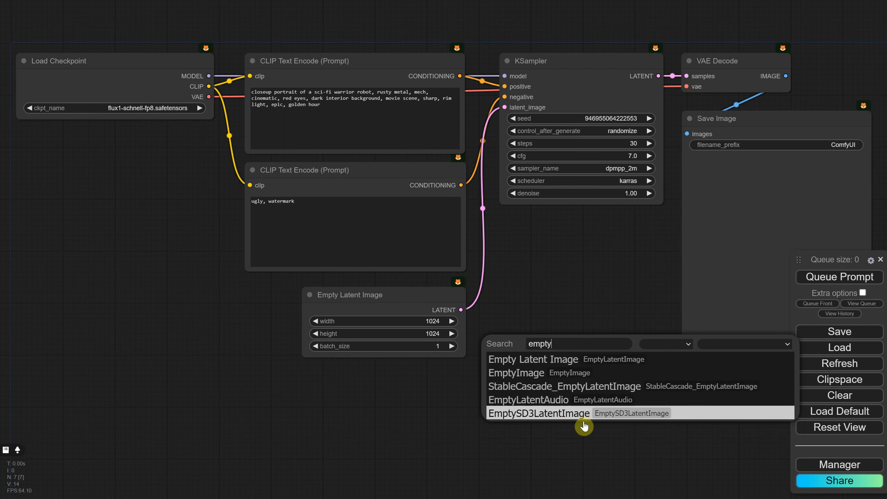
click(558, 414)
drag(534, 337, 312, 372)
click(420, 300)
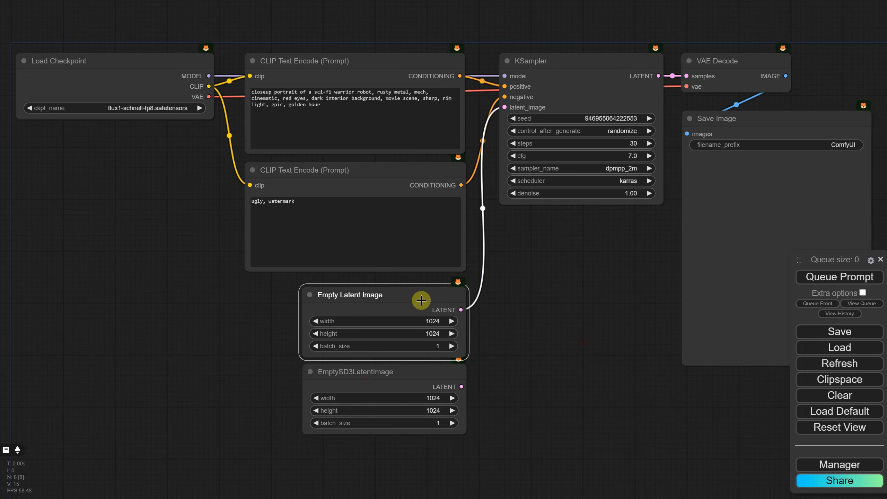
key(Delete)
drag(422, 369, 504, 107)
- Colour the EmptySD3LatentImage node purple and place it just below the negative prompt node
right_click(406, 310)
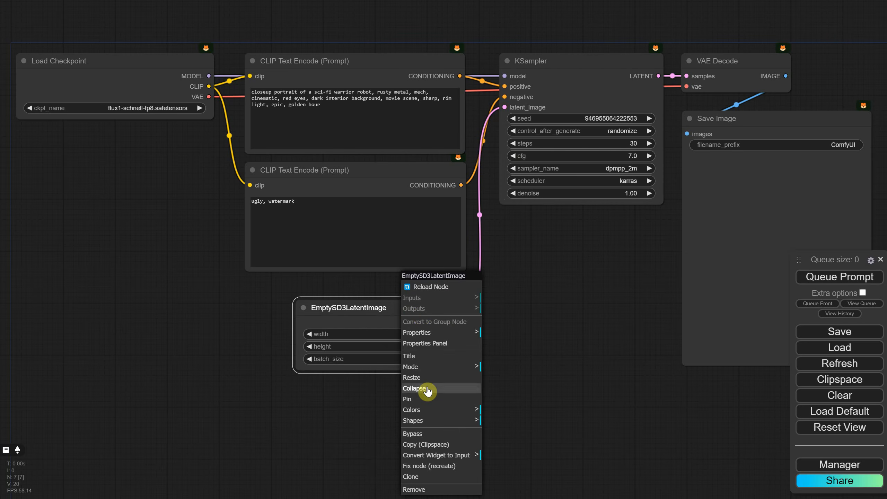
click(472, 410)
click(510, 471)
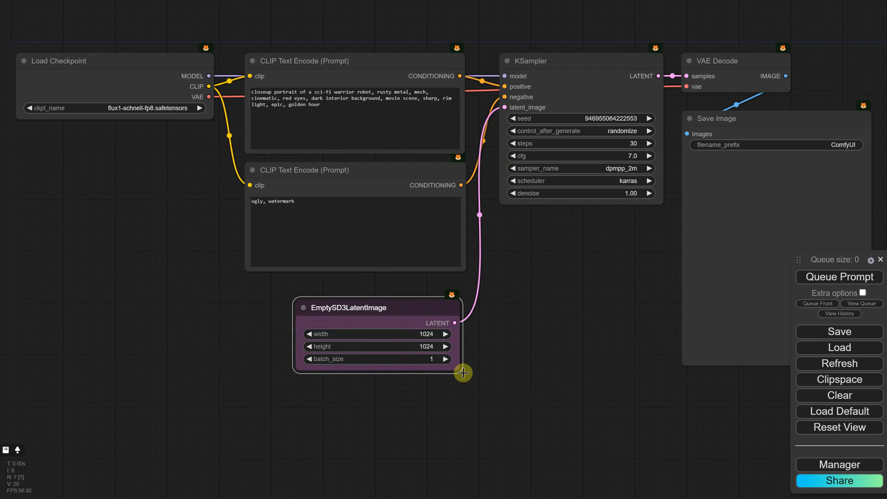
drag(408, 312, 408, 293)
- Colour the positive prompt node green and the negative prompt node red
right_click(328, 77)
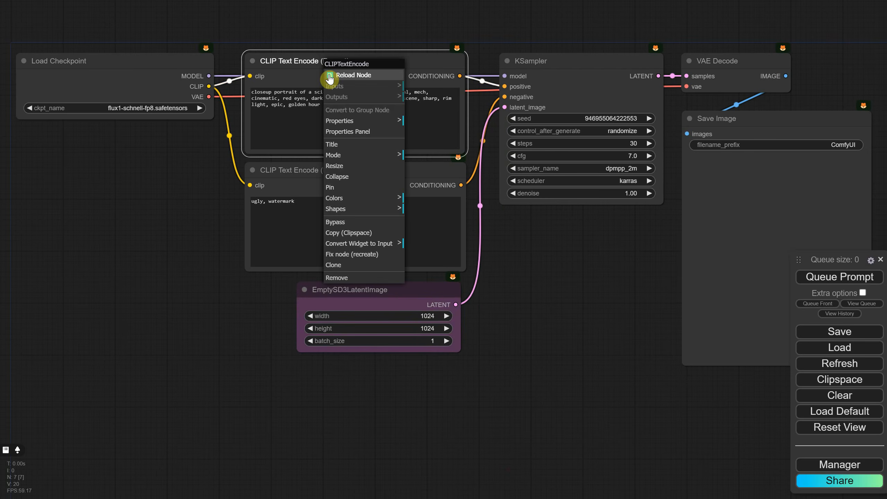
click(355, 197)
click(433, 231)
right_click(387, 182)
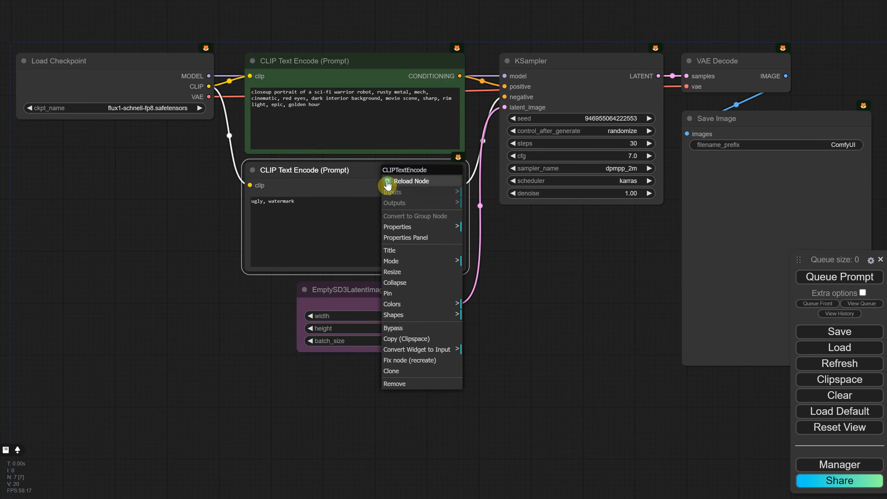
click(456, 308)
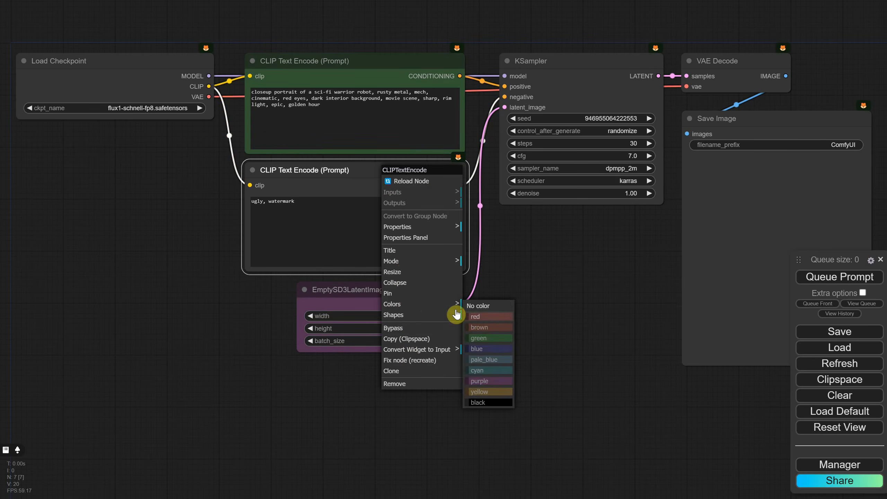
click(491, 327)
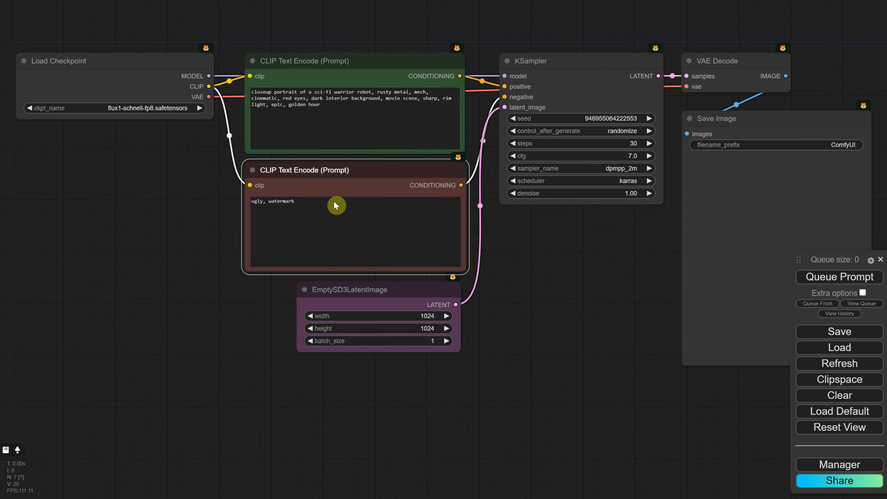
- Clear the negative prompt text, collapse that node and centre it just below the positive prompt node
drag(335, 205, 218, 200)
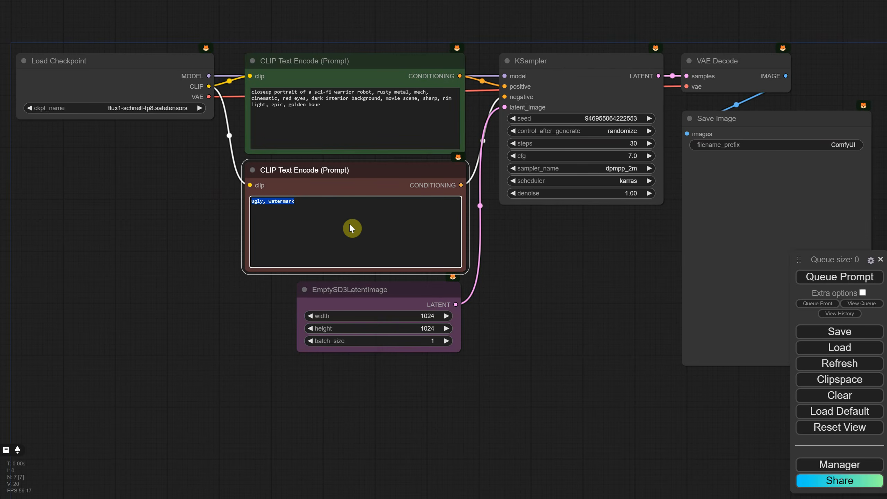
key(BackSpace)
click(356, 172)
right_click(356, 172)
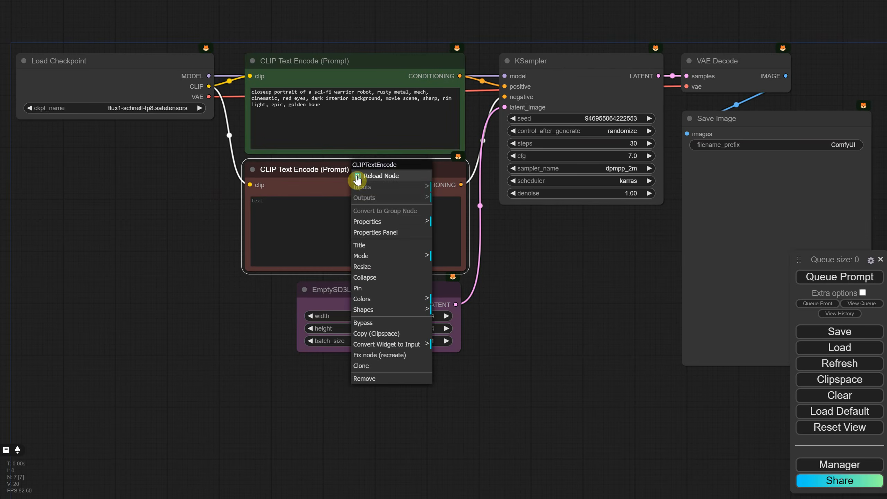
click(361, 281)
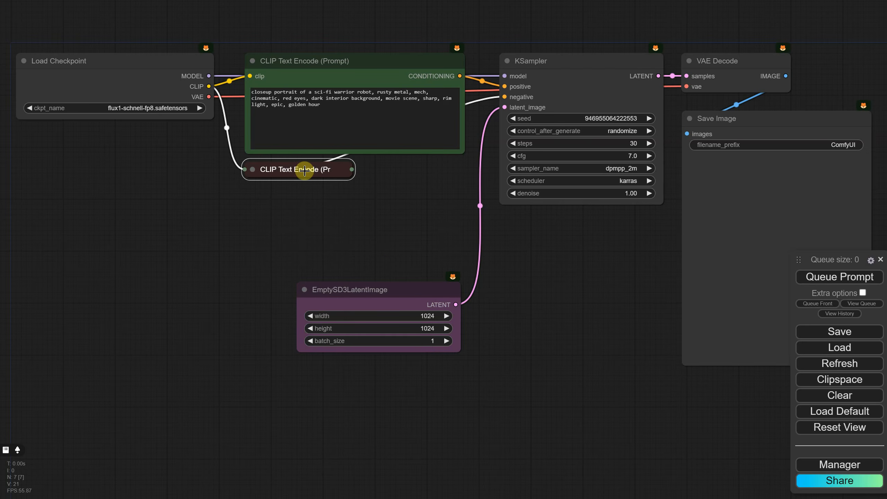
drag(294, 172, 347, 176)
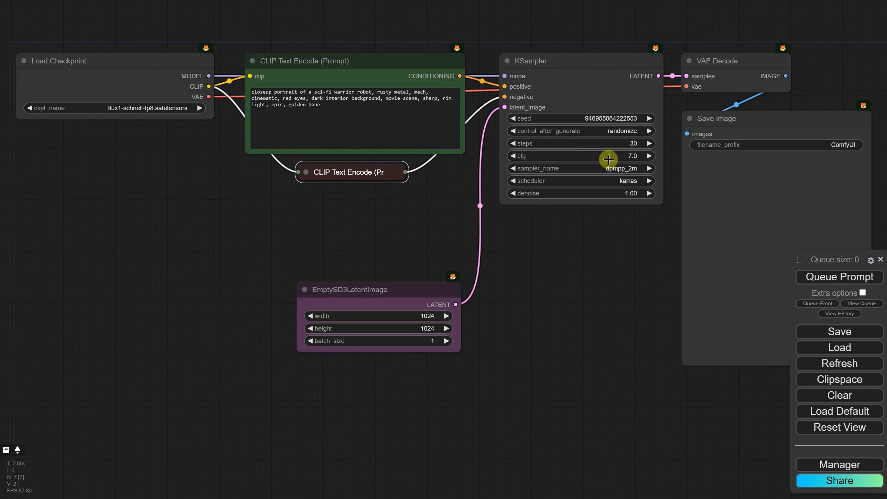
- Set the KSampler to cfg 1.0, 4 steps, the euler sampler and the simple scheduler
click(631, 158)
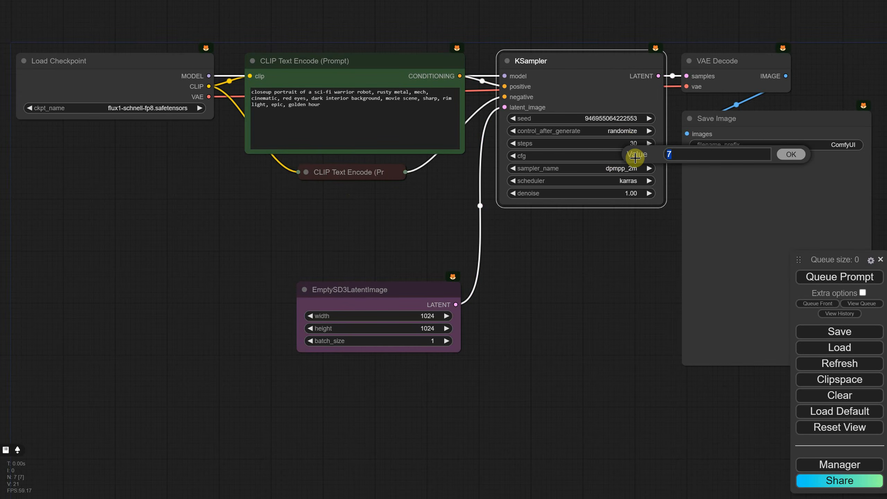
key(Return)
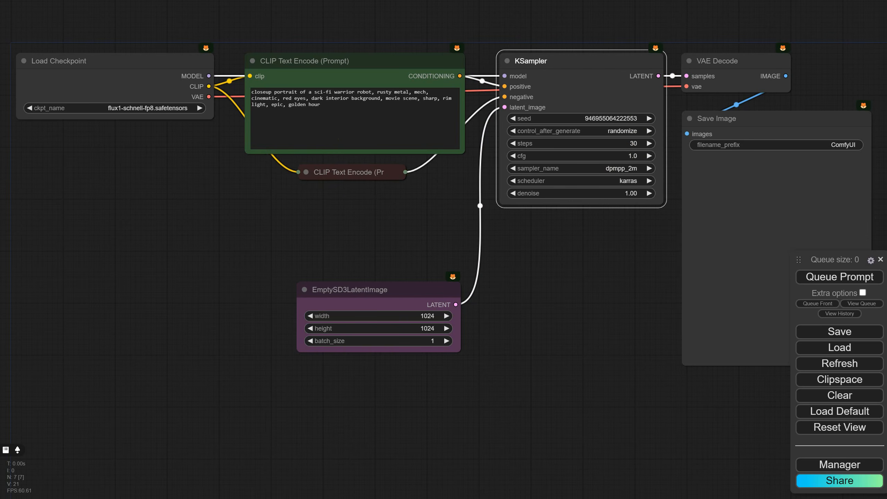
click(636, 143)
text(4)
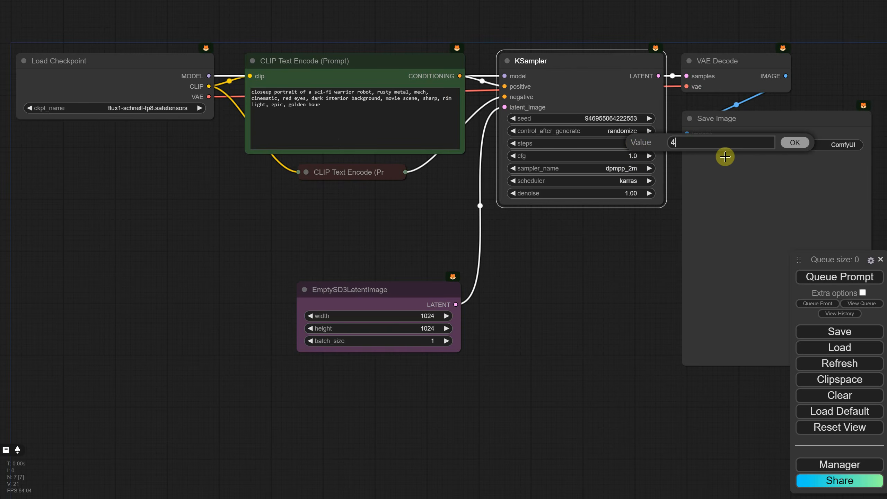
key(Return)
click(632, 169)
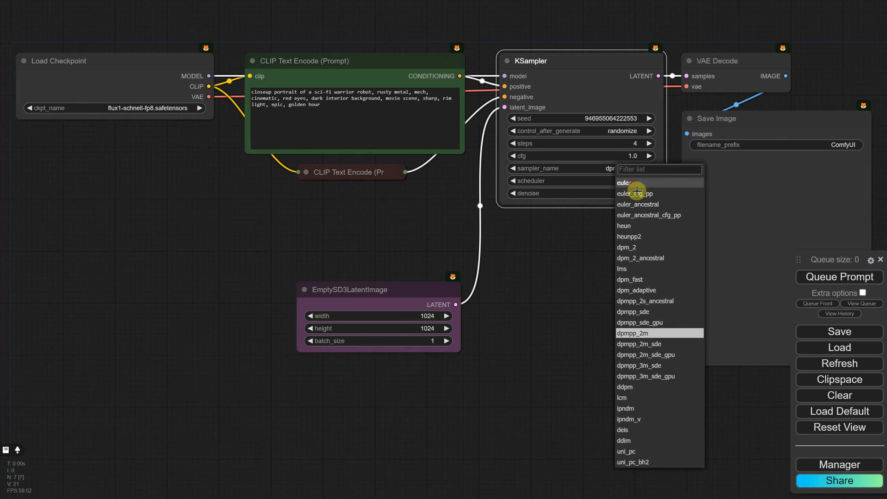
click(633, 185)
click(630, 181)
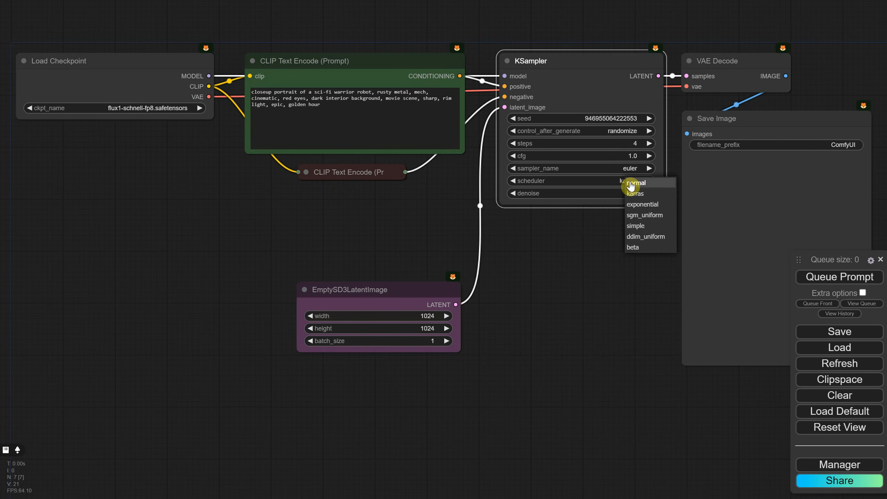
click(635, 226)
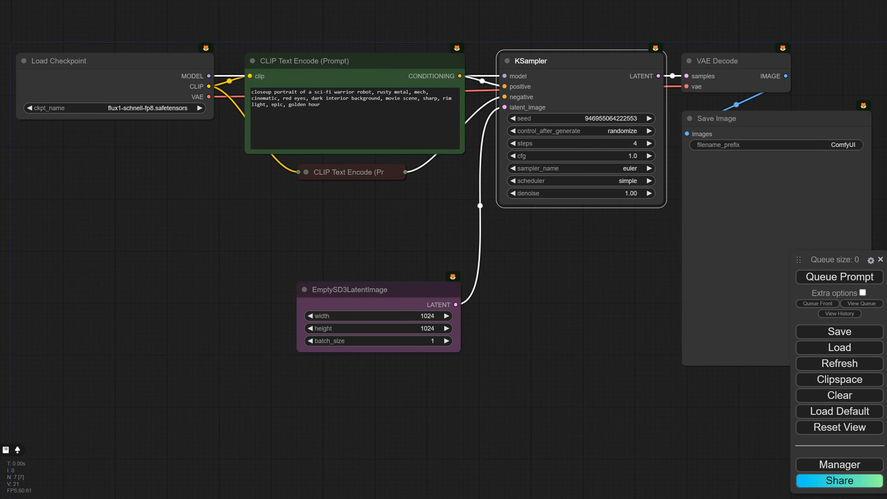
- Move the EmptySD3LatentImage node up beneath the collapsed negative prompt, then generate the robot image and inspect it up close
drag(384, 289, 380, 201)
click(832, 278)
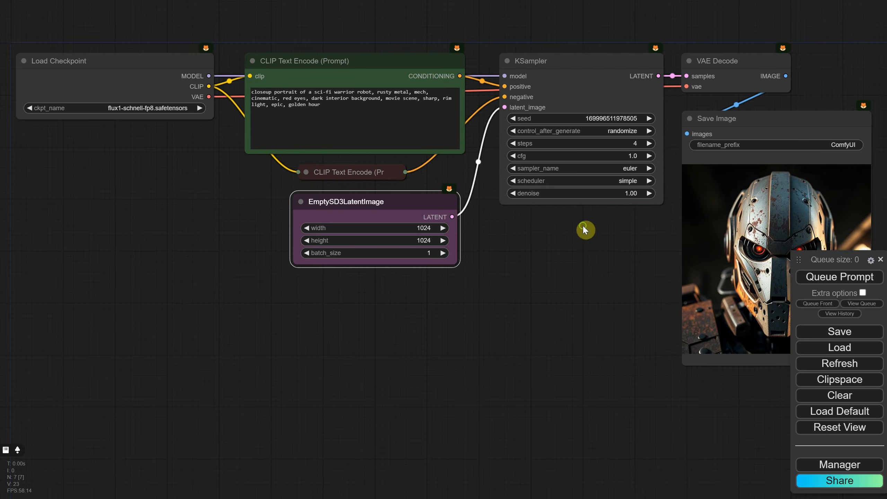
drag(582, 226, 355, 240)
scroll(656, 238, up, 3)
scroll(573, 290, up, 5)
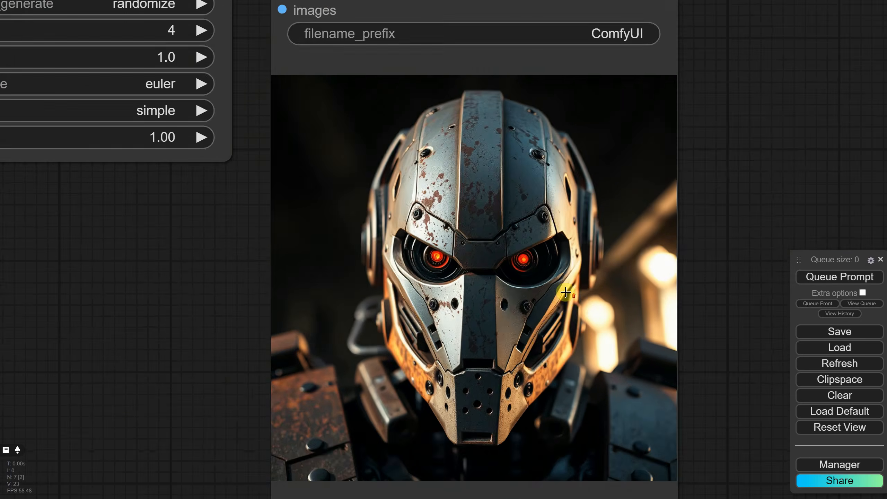
scroll(565, 292, up, 5)
scroll(567, 285, down, 10)
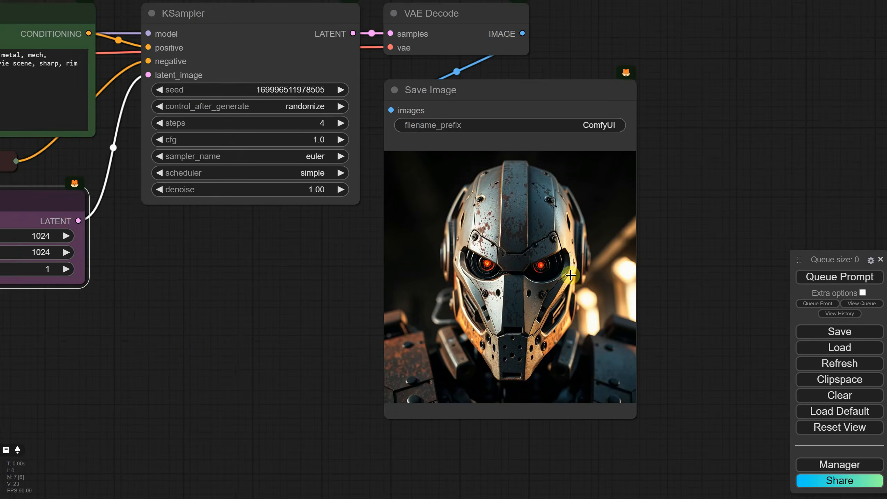
scroll(571, 275, down, 2)
drag(674, 181, 740, 166)
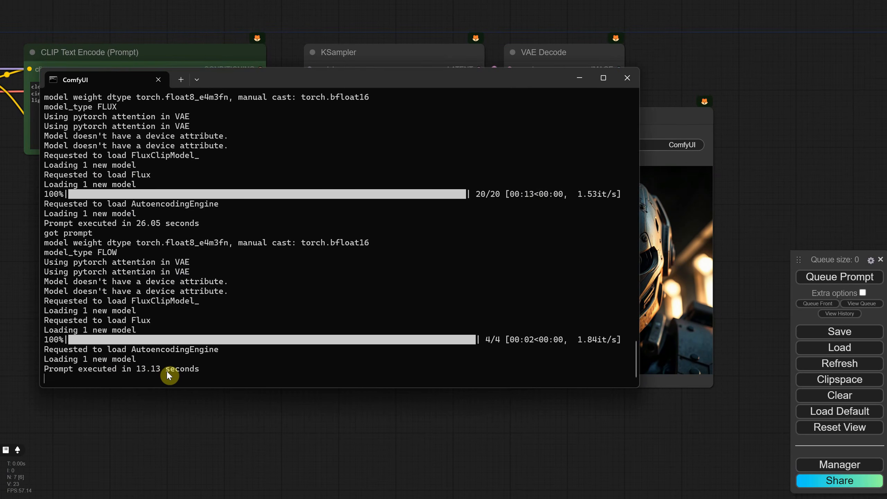
- Generate two more images with the Schnell workflow and check each run's execution time in the ComfyUI console
click(823, 277)
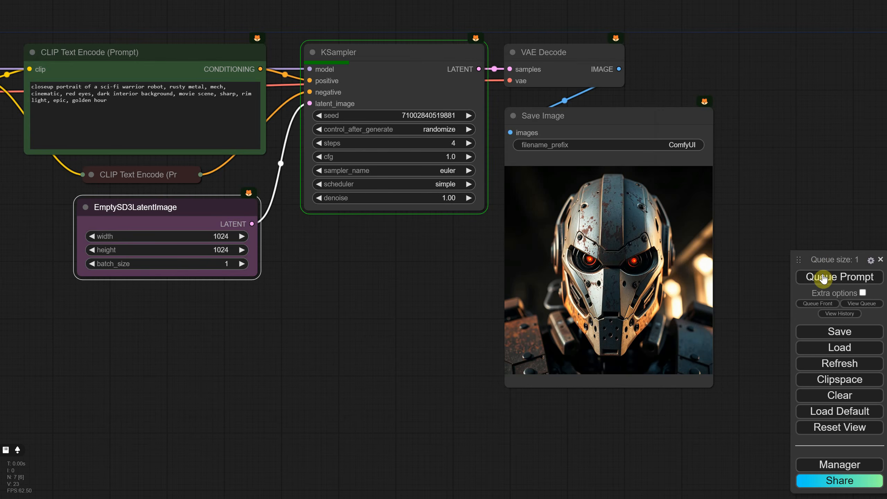
key(alt+Tab)
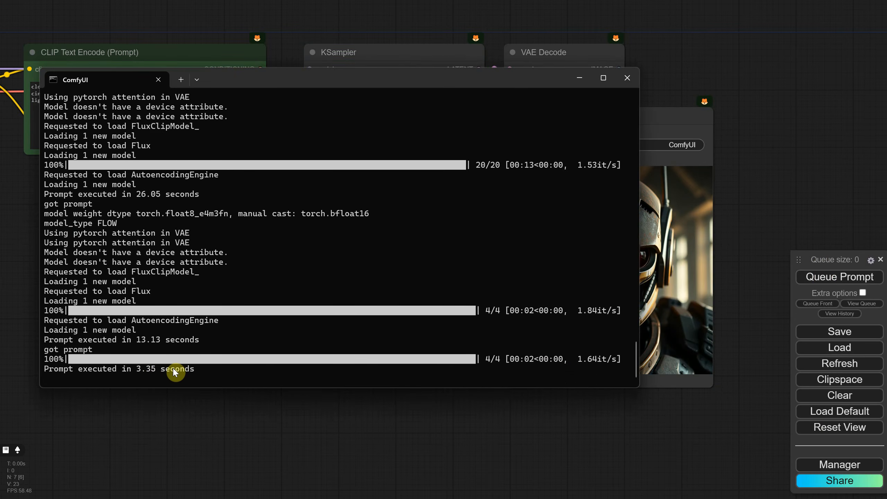
click(814, 278)
key(alt+Tab)
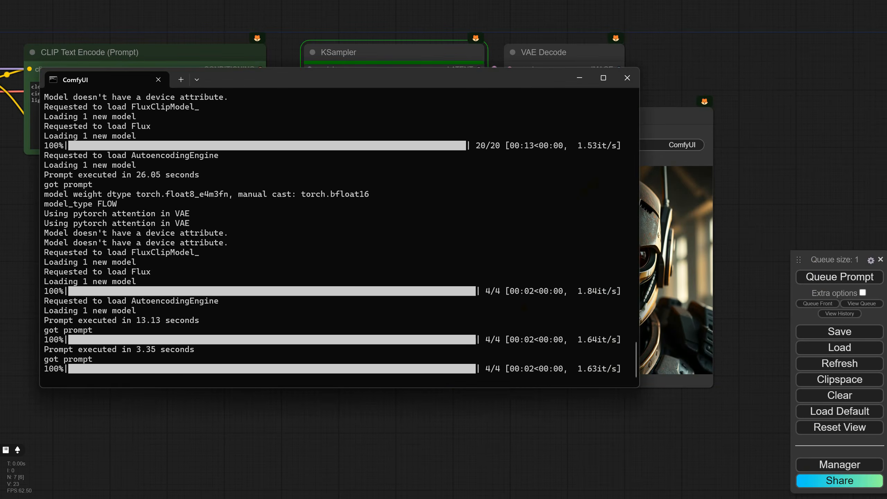
key(alt+Tab)
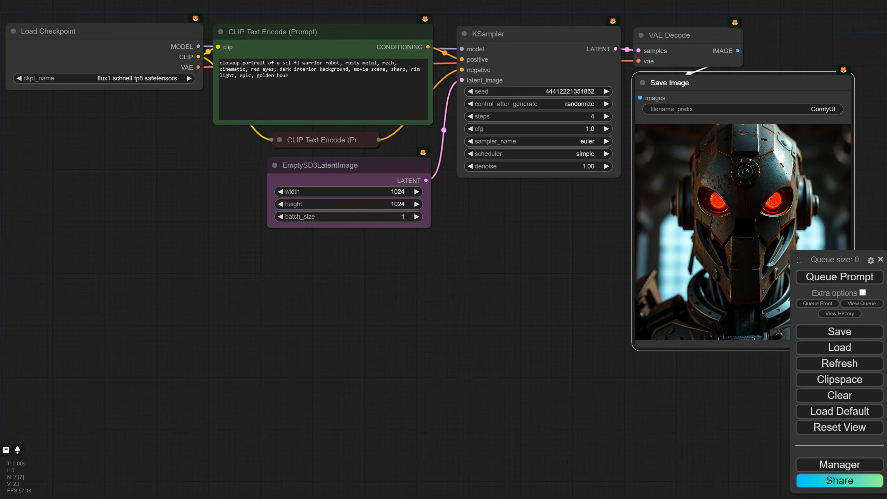
- Save the workflow as "EP08 Basic Flux 1 Schnell TXT2IMG Workflow" in the Workflows Youtube folder
click(815, 332)
click(490, 63)
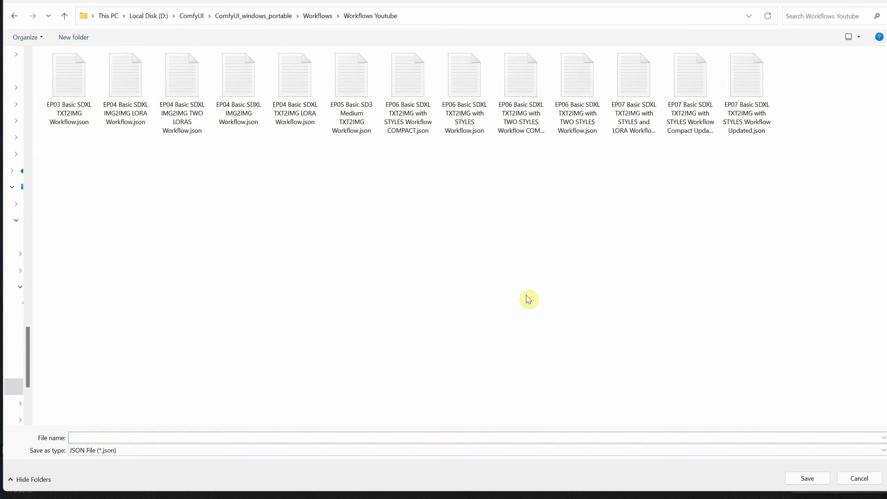
click(166, 437)
text(EP08 Basic Flux 1 Schnell TXT2IMG Workflow)
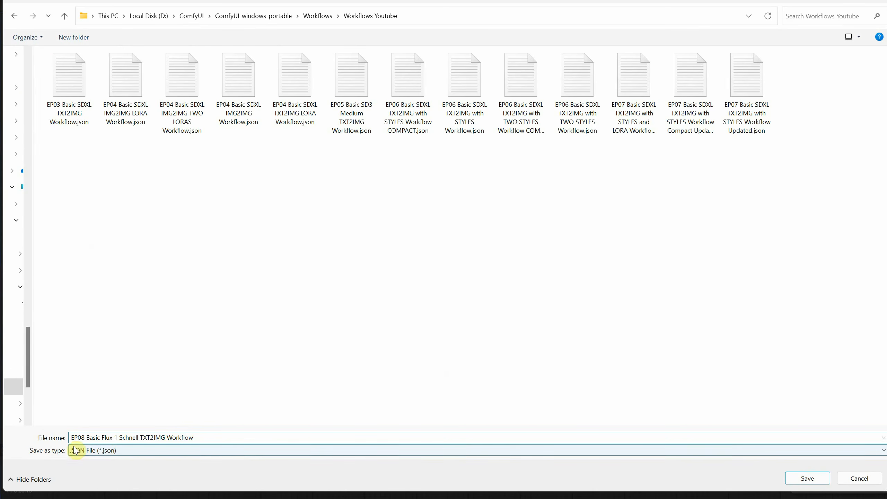
click(814, 482)
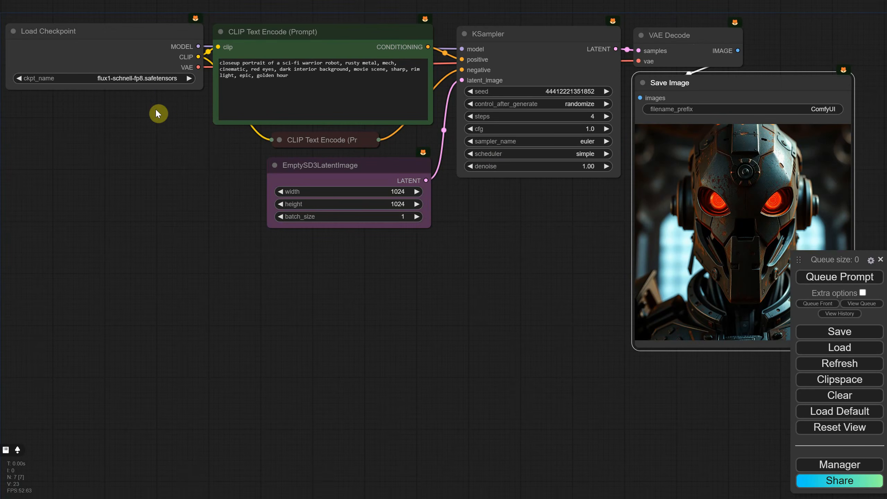
- Switch the checkpoint to flux1-dev-fp8.safetensors and set the KSampler steps to 20
click(150, 80)
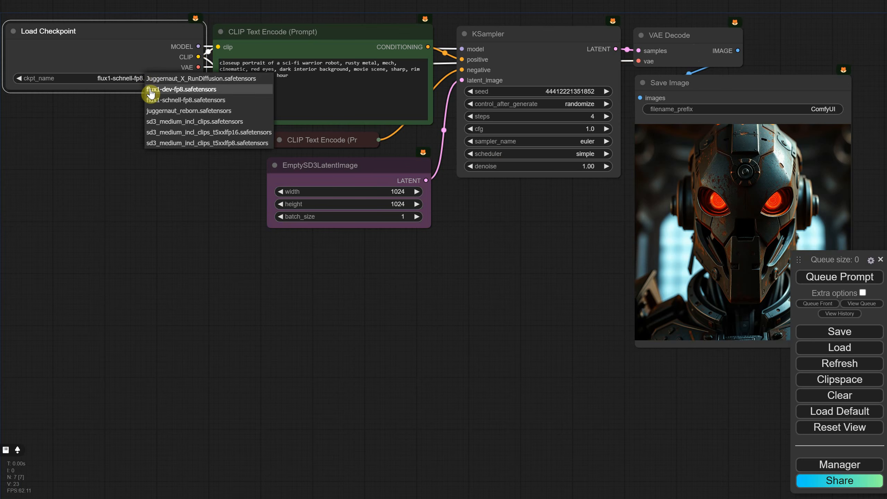
click(153, 90)
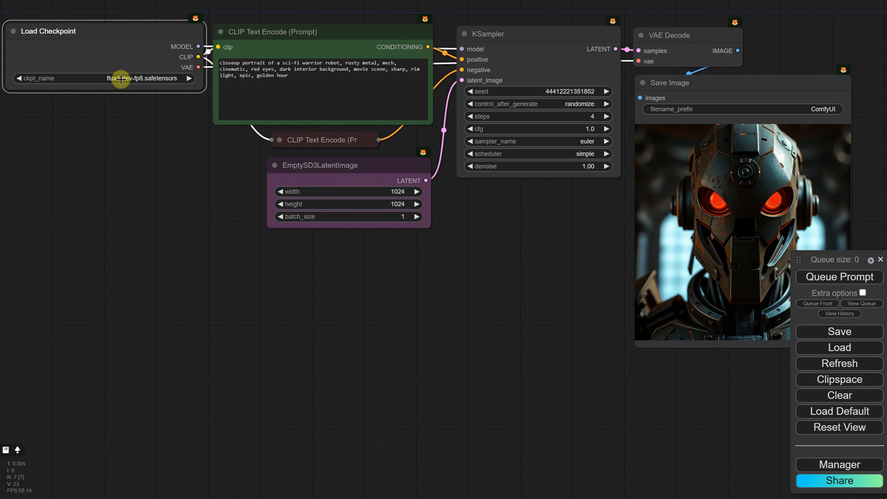
click(588, 117)
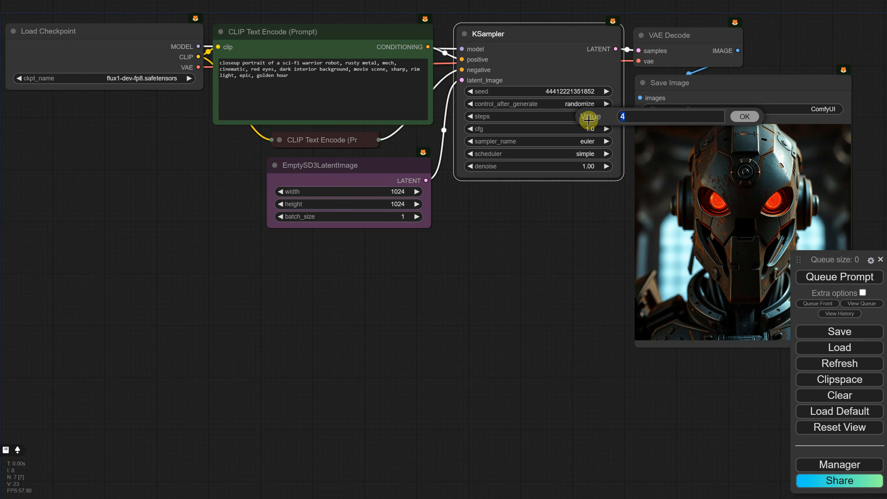
key(Return)
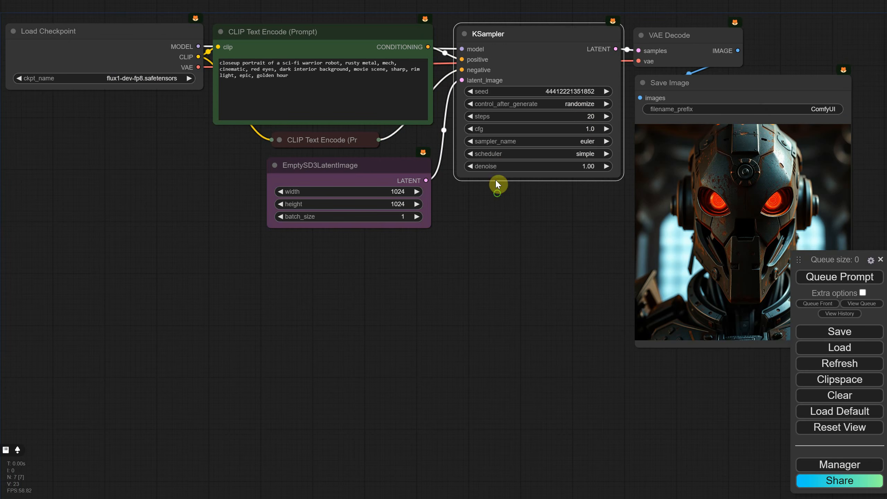
- Shift the KSampler, VAE Decode and Save Image nodes together away from the prompt nodes to open a gap
drag(508, 197, 441, 256)
scroll(441, 257, down, 2)
ctrl+drag(388, 92, 642, 281)
drag(462, 120, 575, 116)
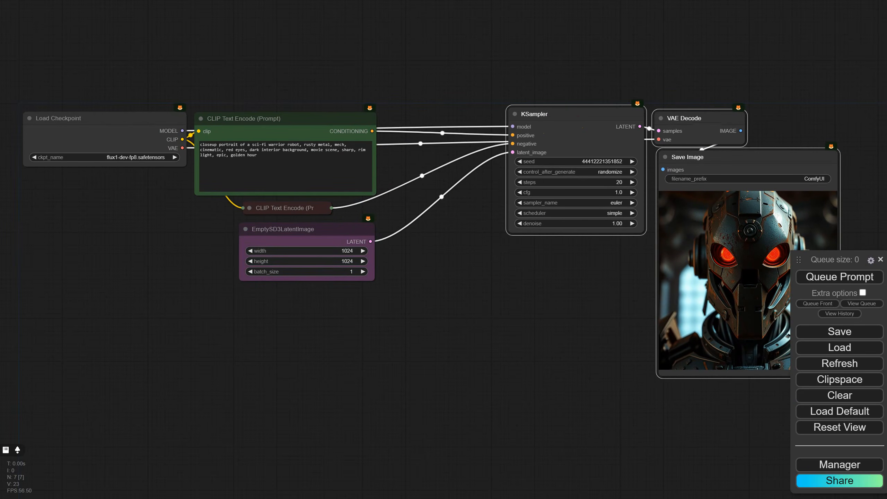
- Add a FluxGuidance node in the gap between the positive prompt and the KSampler and narrow it to fit
double_click(460, 237)
text(flux)
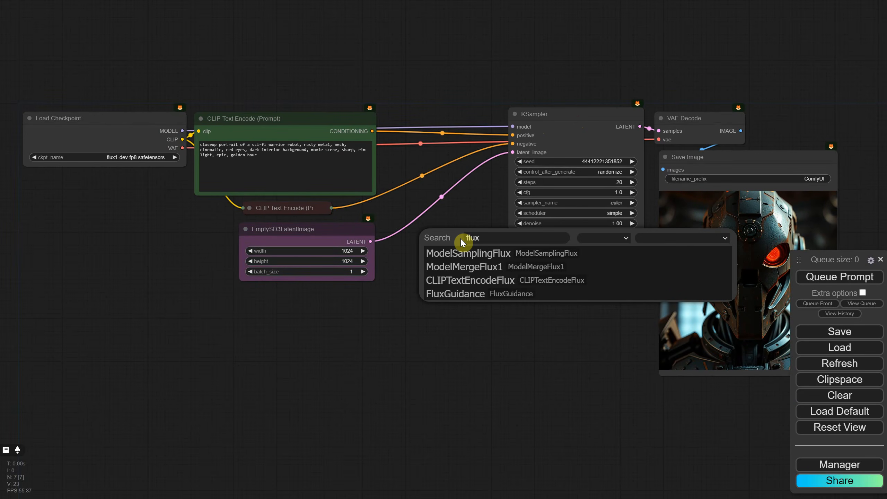
click(473, 295)
drag(499, 240, 432, 108)
drag(527, 145, 471, 141)
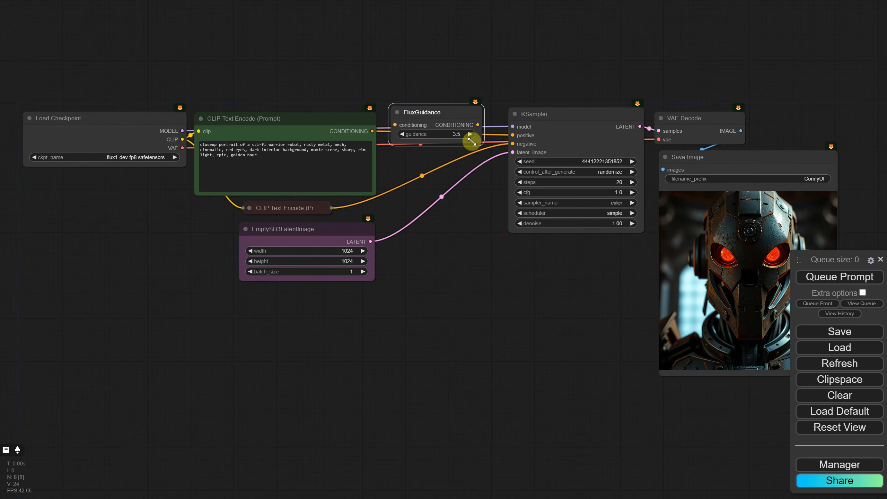
- Route the positive prompt's conditioning through FluxGuidance into the KSampler's positive input, and align the FluxGuidance node between them
scroll(441, 166, up, 5)
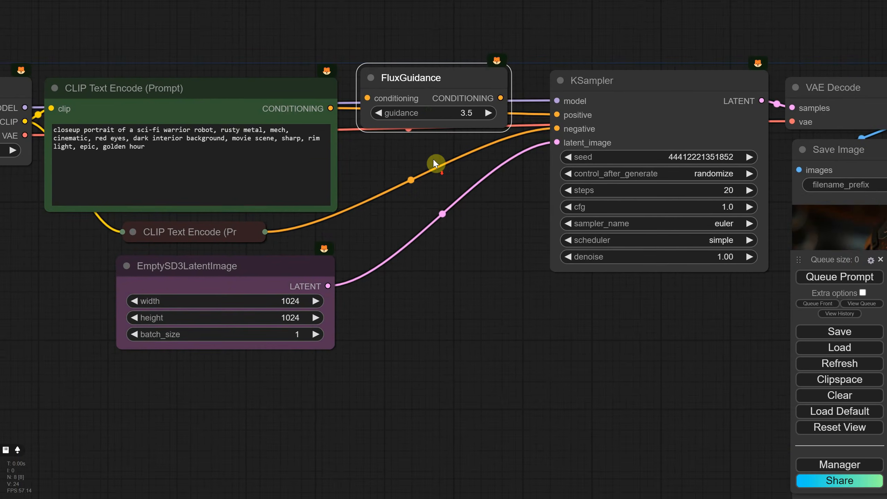
drag(436, 165, 443, 222)
drag(448, 133, 459, 69)
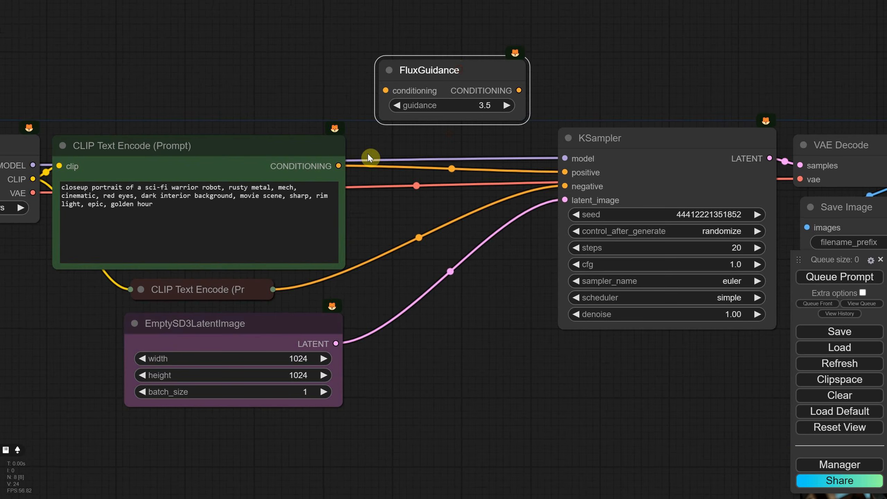
drag(339, 166, 385, 90)
drag(519, 91, 566, 171)
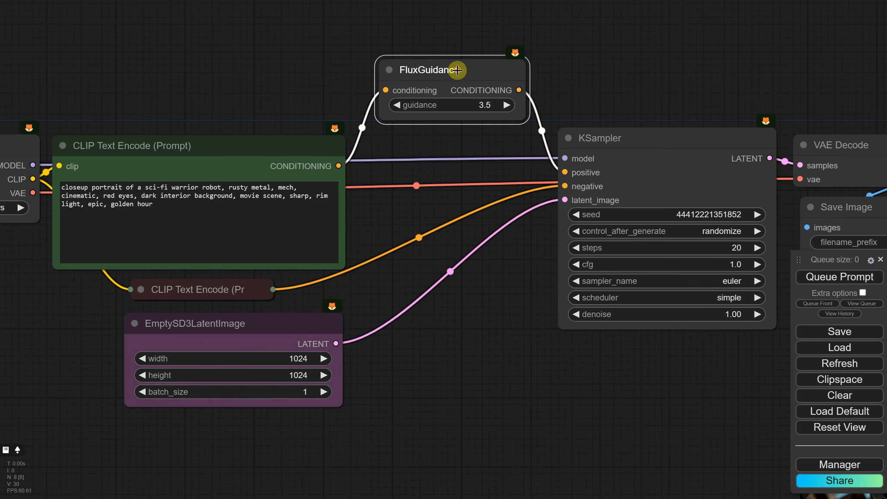
drag(455, 69, 445, 144)
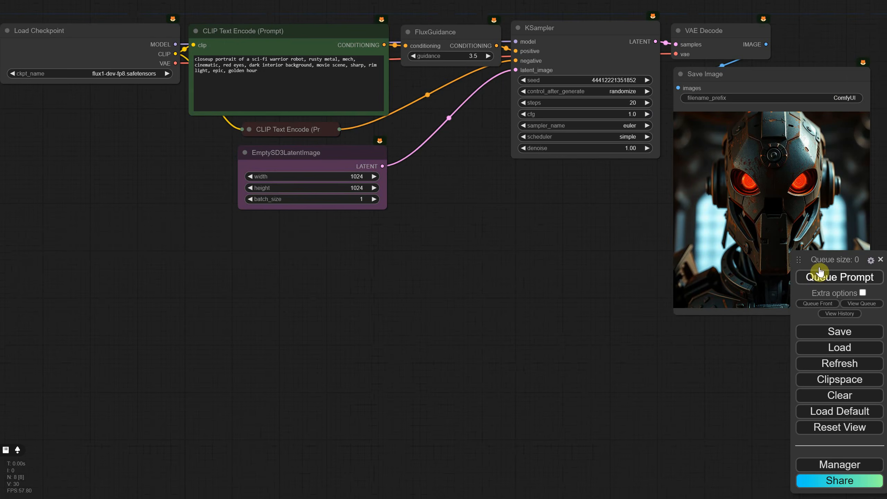
- Generate two images with the Flux Dev workflow and check each run's execution time in the ComfyUI console
click(819, 279)
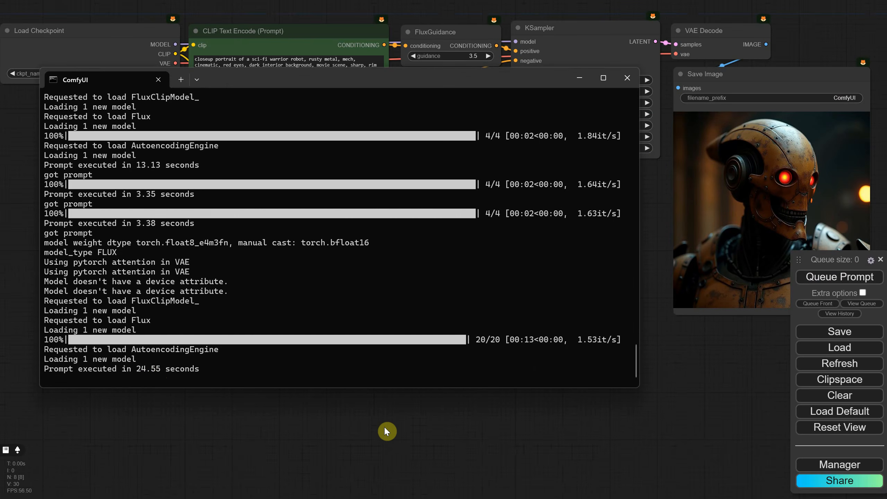
click(387, 431)
click(838, 279)
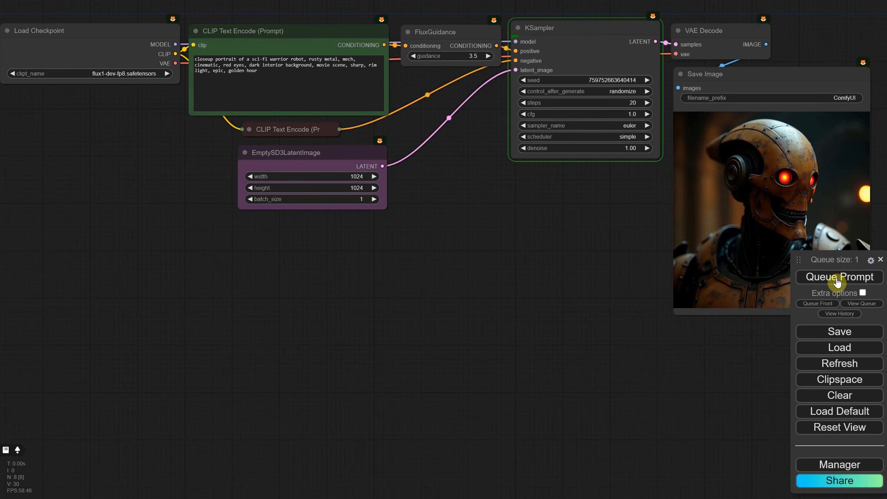
key(alt+Tab)
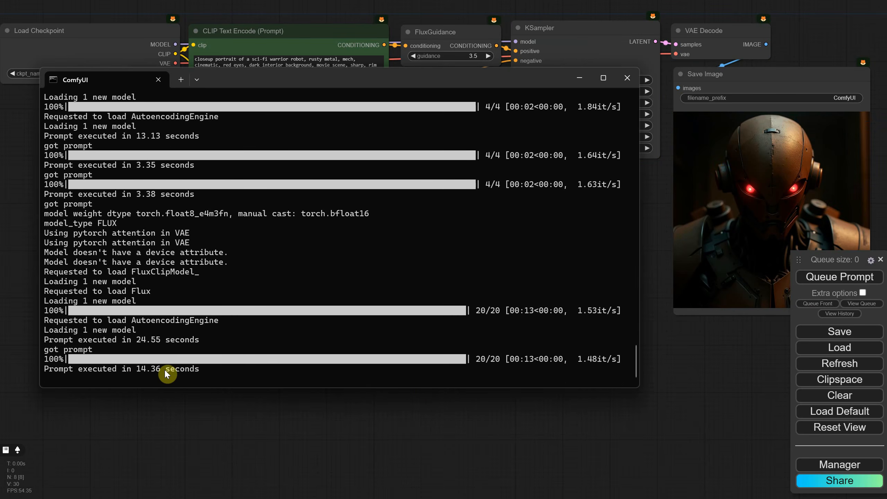
- Save the workflow as a JSON file named "EP08 Basic Flux 1 Dev TXT2IMG Workflow" in the Workflows Youtube folder
click(439, 423)
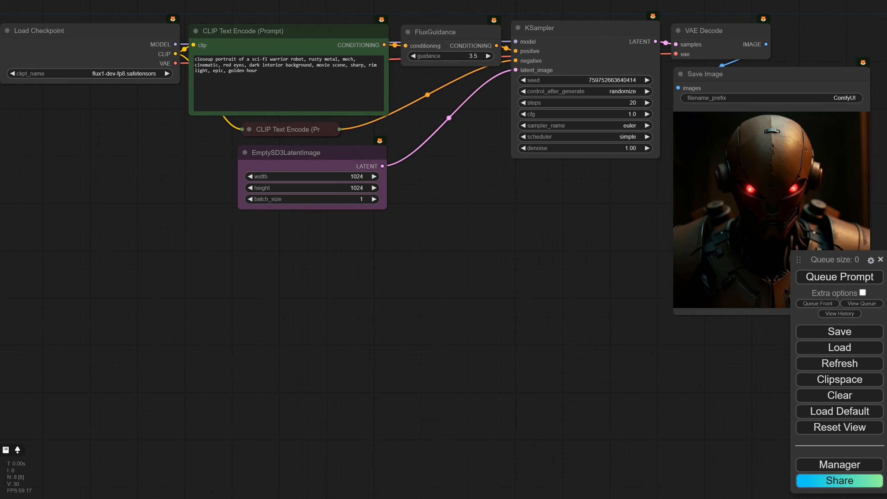
click(839, 335)
click(493, 61)
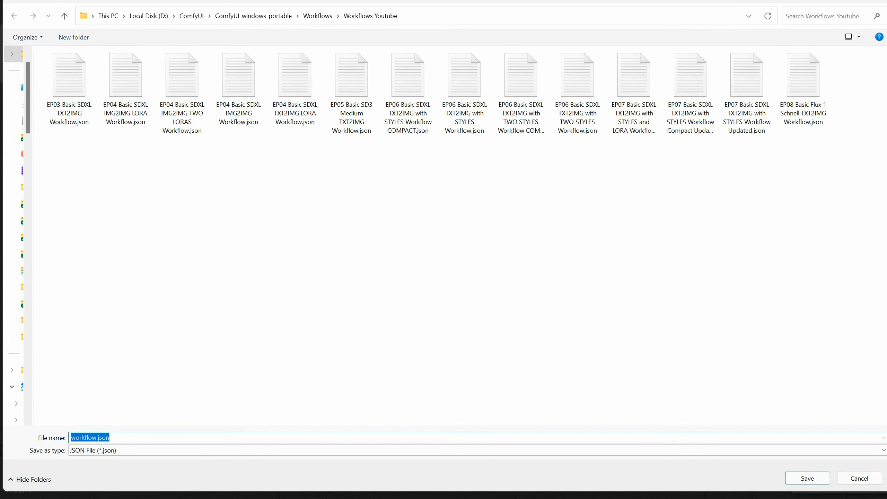
key(BackSpace)
click(183, 436)
text(EP08 Basic Flux 1 Dev TXT2IMG Workflow)
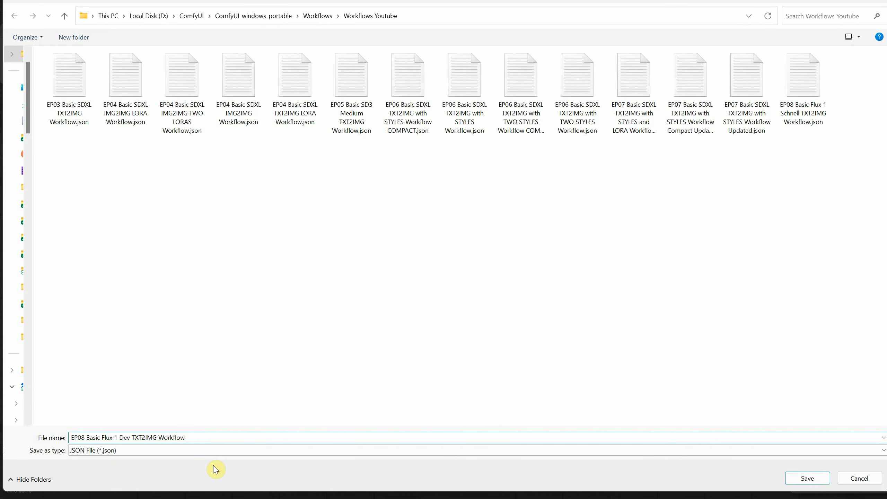
click(807, 477)
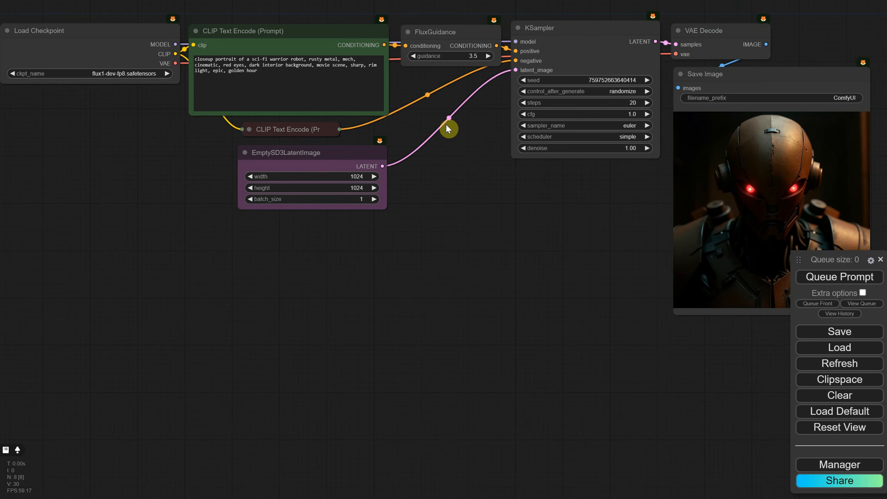
- Replace the positive prompt with "portrait painting of a gnome, golden hour, magical"
scroll(458, 105, up, 5)
drag(457, 105, 581, 236)
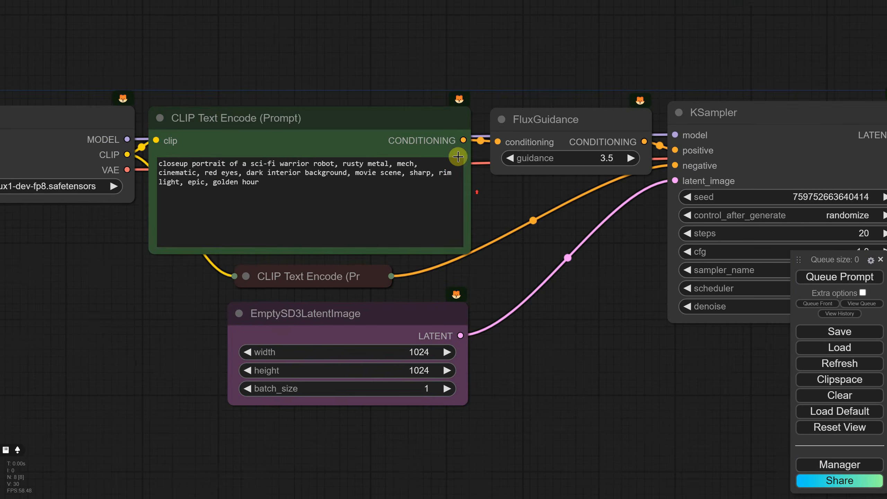
drag(270, 184, 111, 144)
text(portrait painting of a gnome, golden hour, magical)
- Set the KSampler seed to 2024 and its control_after_generate option to fixed
scroll(424, 44, right, 5)
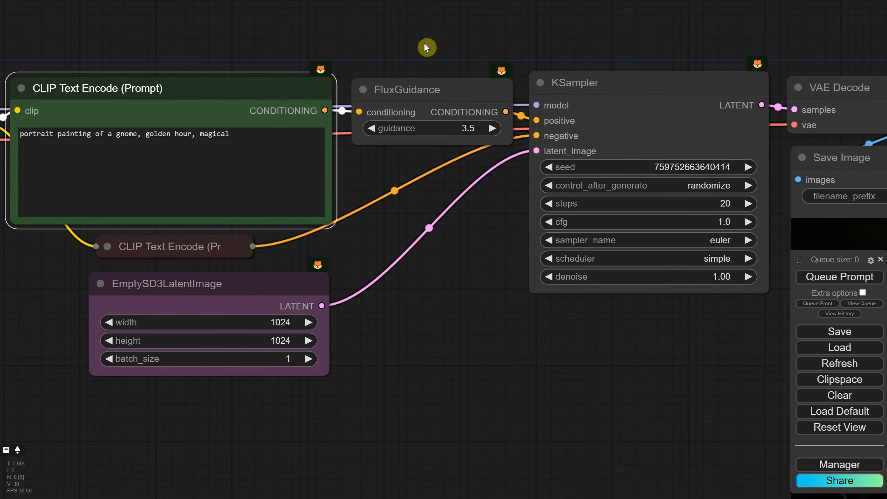
click(536, 164)
text(2024)
key(Return)
click(628, 181)
click(630, 176)
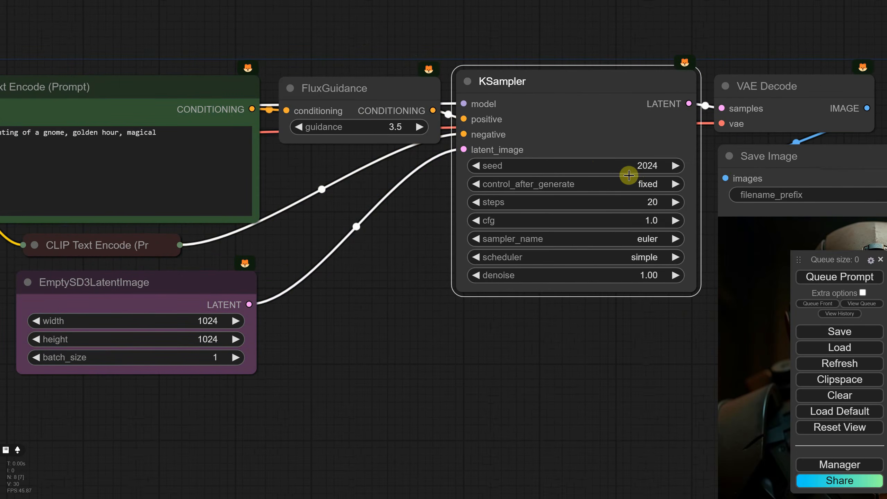
- Generate the gnome image with the existing FluxGuidance value
drag(582, 341, 317, 290)
scroll(312, 281, down, 1)
scroll(312, 281, up, 1)
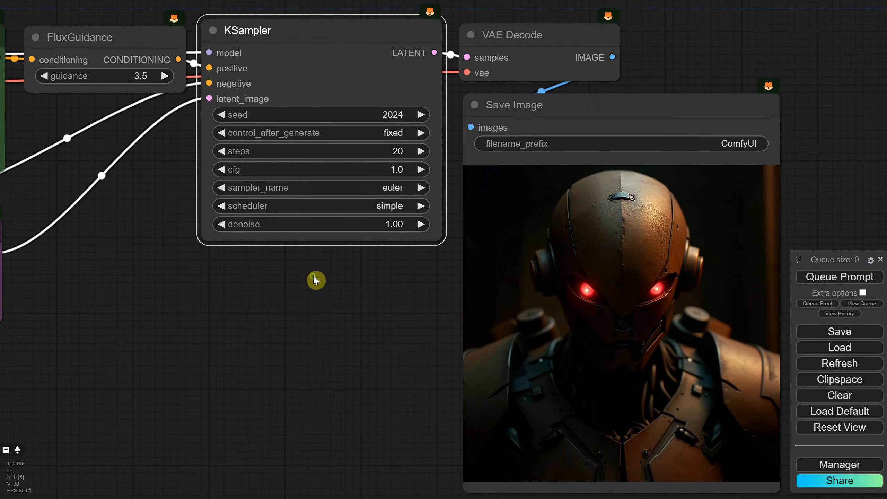
click(839, 277)
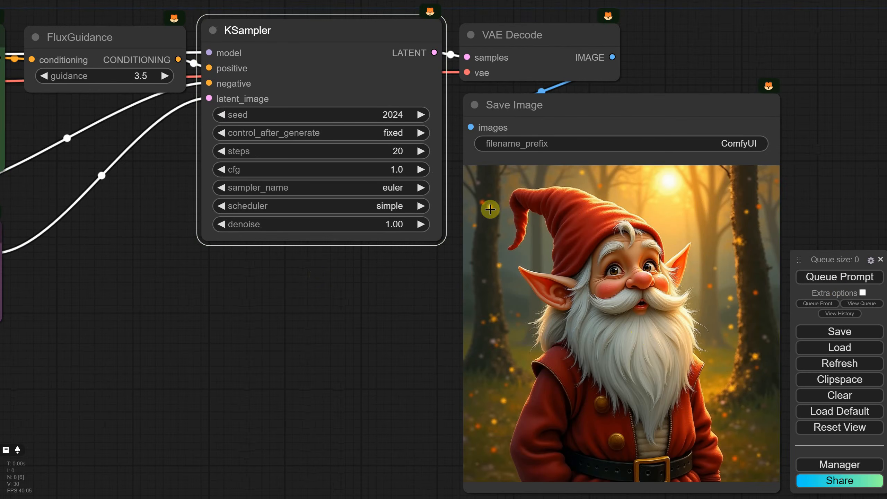
- Generate the gnome image with FluxGuidance set to 3, and again with it set to 2.5
click(144, 77)
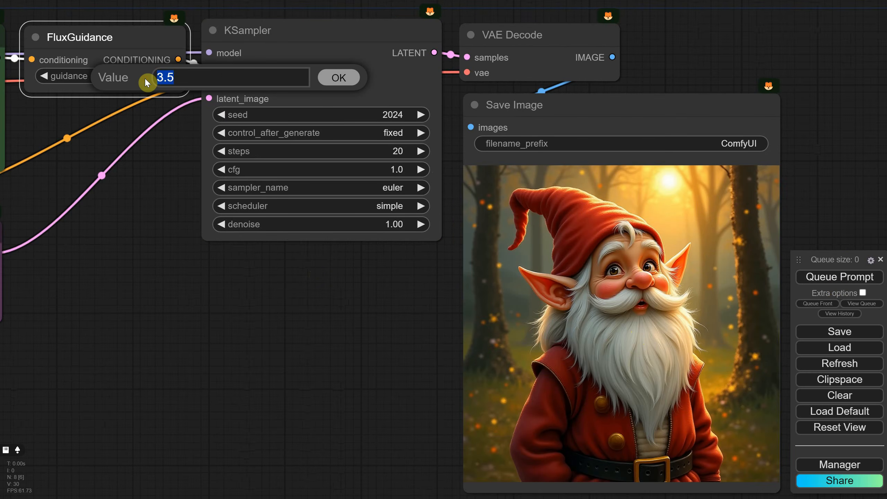
text(3)
key(Return)
click(812, 277)
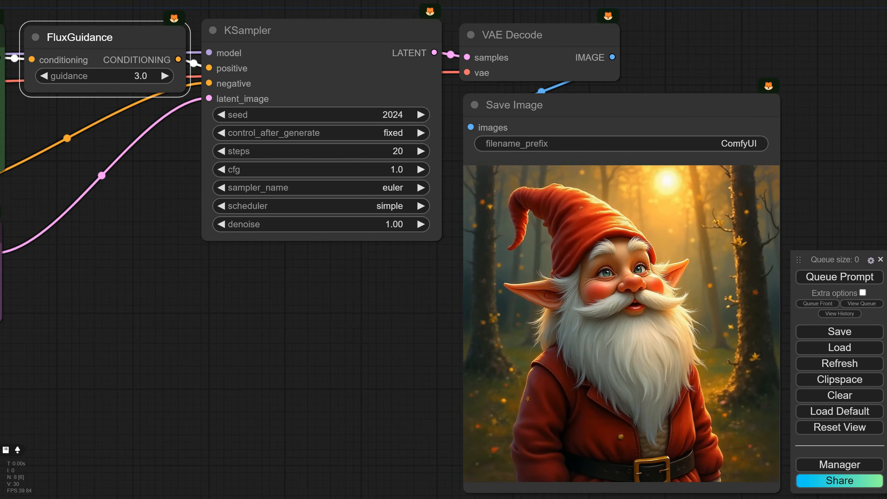
click(143, 78)
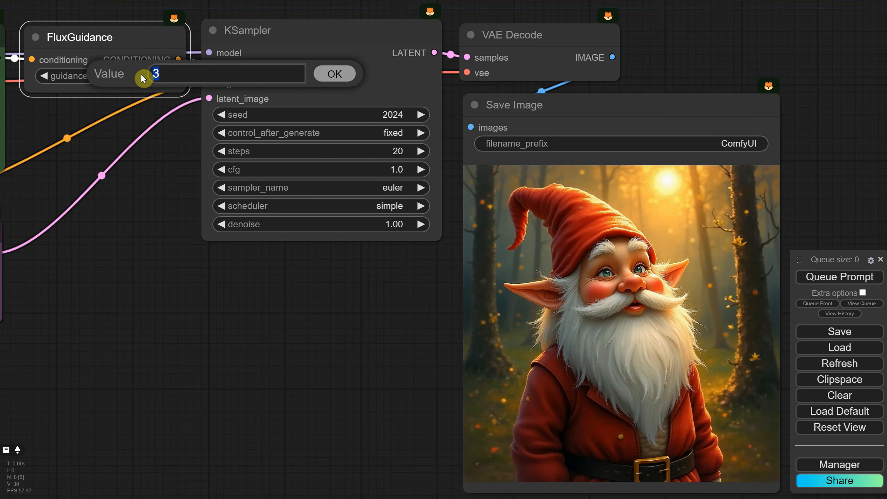
text(2.5)
key(Return)
click(822, 277)
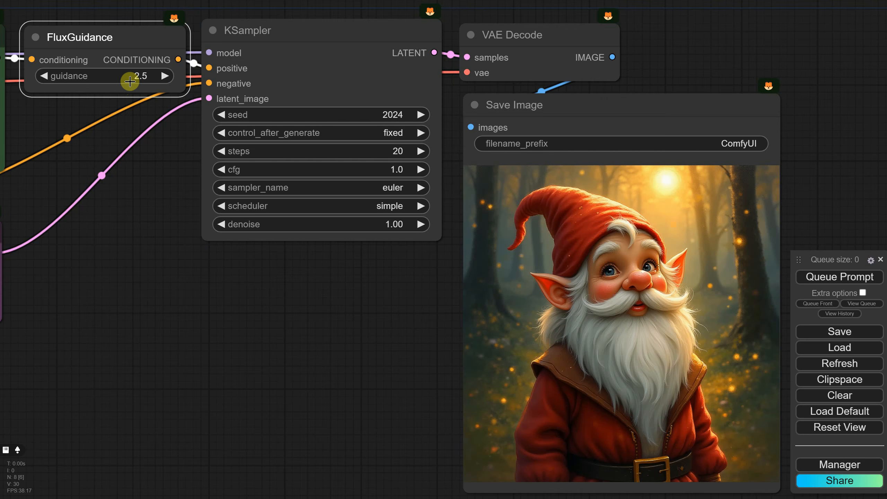
- Generate the gnome image with FluxGuidance set to 2, and again with it set to 1.5
click(147, 74)
text(2)
key(Return)
click(825, 278)
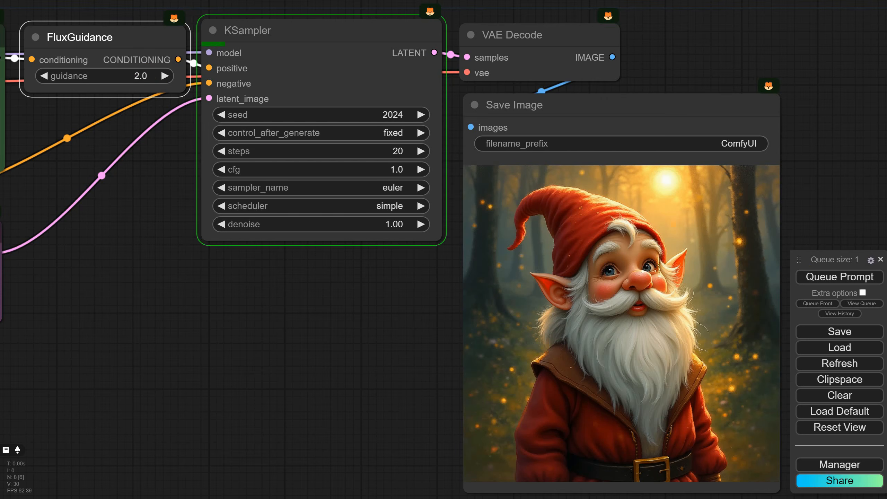
click(140, 79)
text(1.5)
key(Return)
click(824, 277)
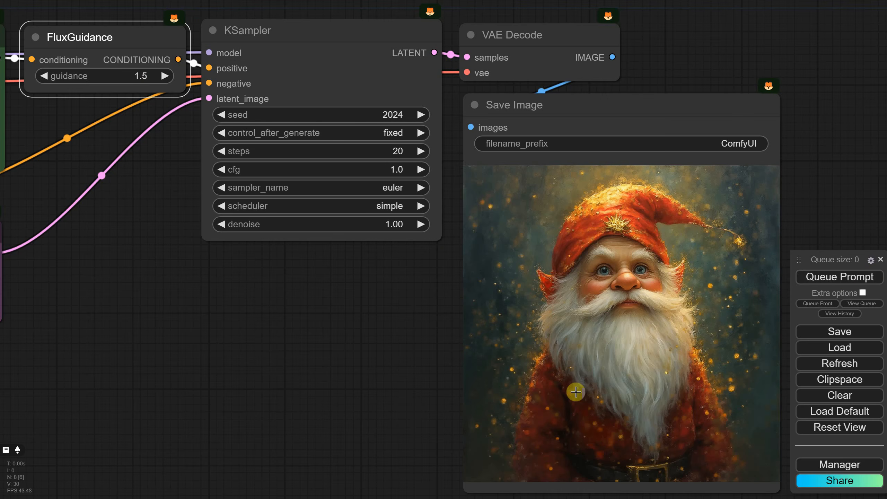
- Set the FluxGuidance value to 1.75 and generate the gnome image
click(142, 77)
text(1.75)
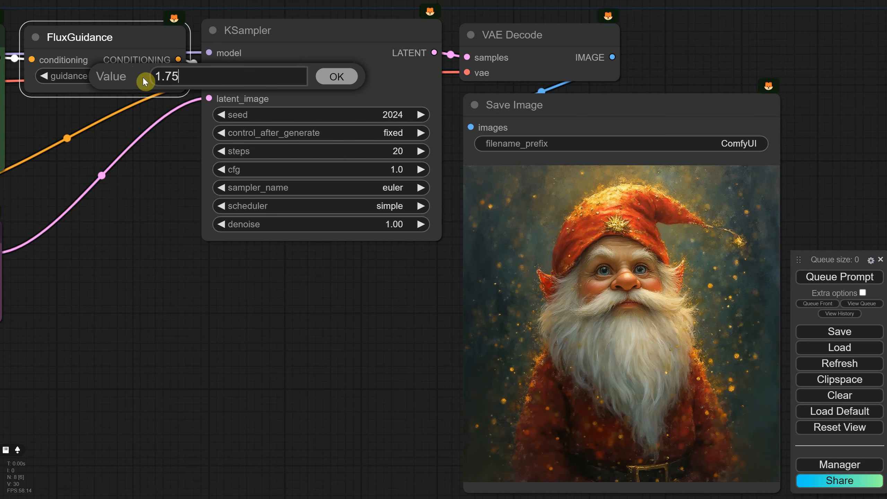
key(Return)
click(818, 277)
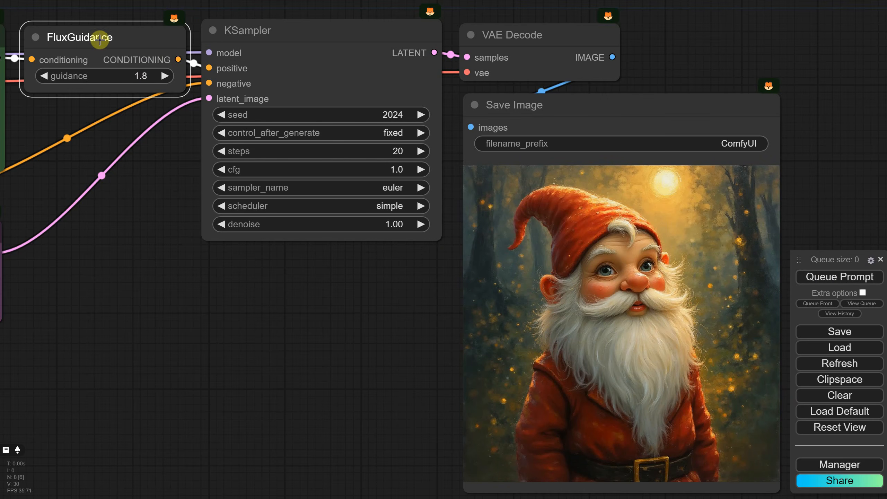
- Generate the gnome image with FluxGuidance set to 5, and again with it set to 10
click(140, 75)
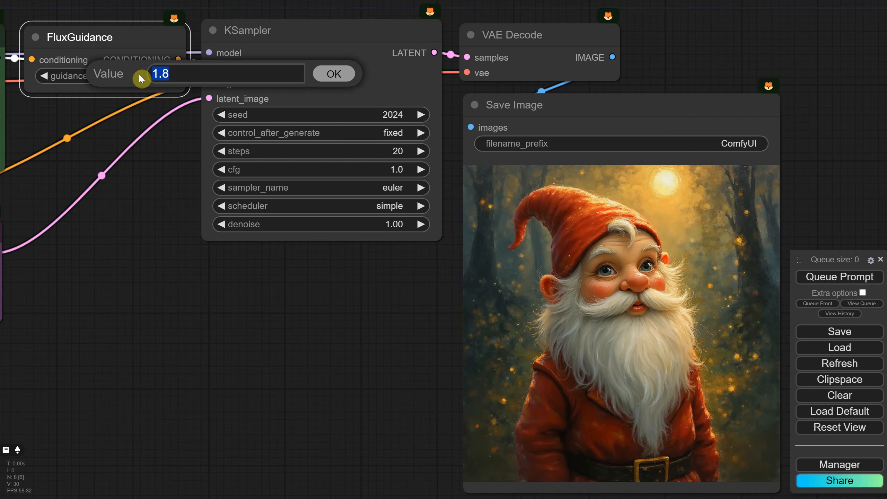
text(5)
key(Return)
click(838, 281)
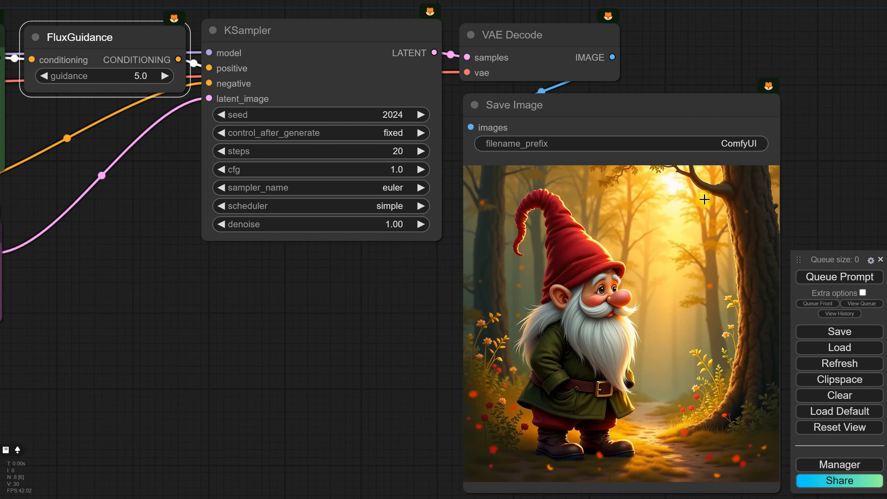
click(143, 76)
text(10)
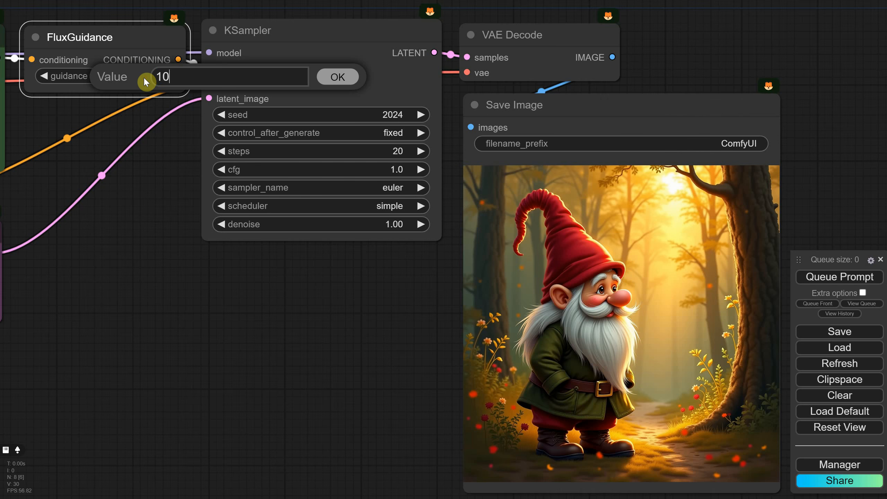
key(Return)
click(838, 277)
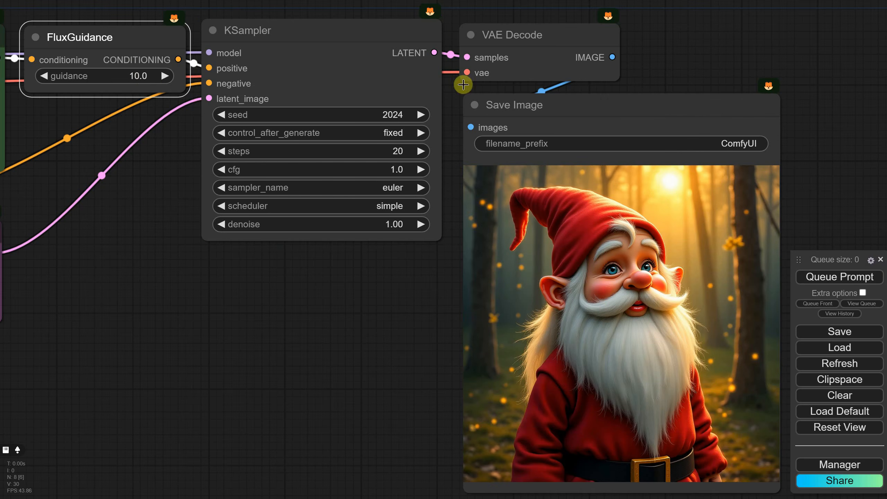
- Set the FluxGuidance value back to 3.5
click(144, 71)
text(3.5)
key(Return)
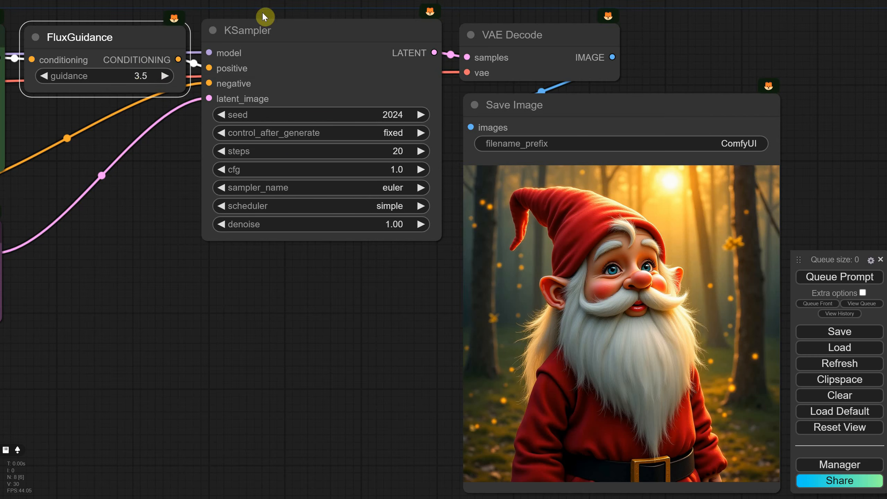
- Load the workflow file "EP08 Basic Flux 1 Schnell TXT2IMG Workflow.json"
scroll(841, 68, down, 5)
click(835, 349)
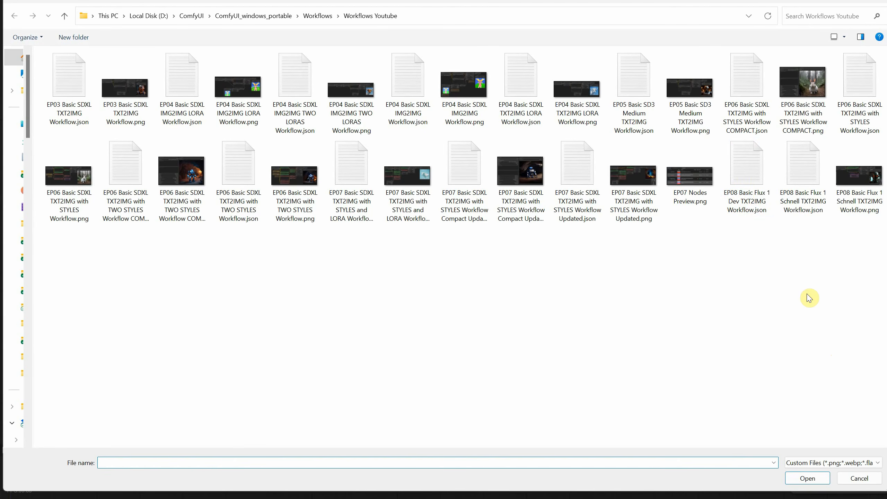
click(745, 163)
click(795, 166)
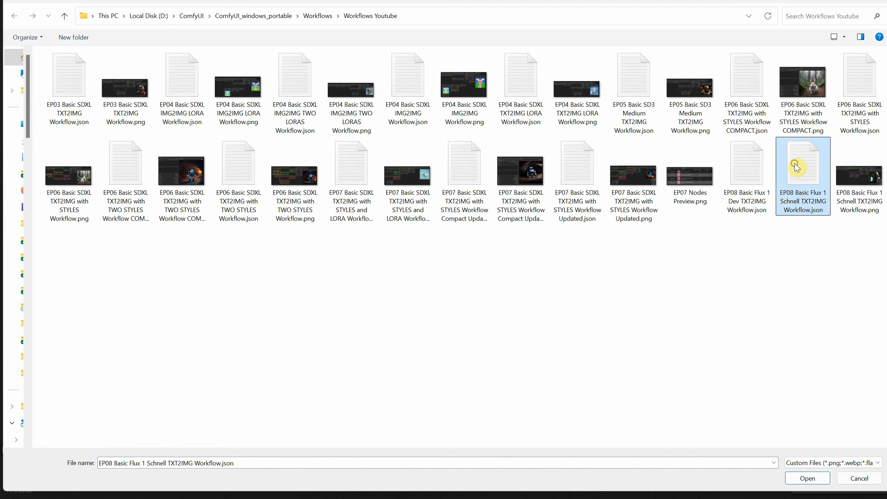
double_click(800, 194)
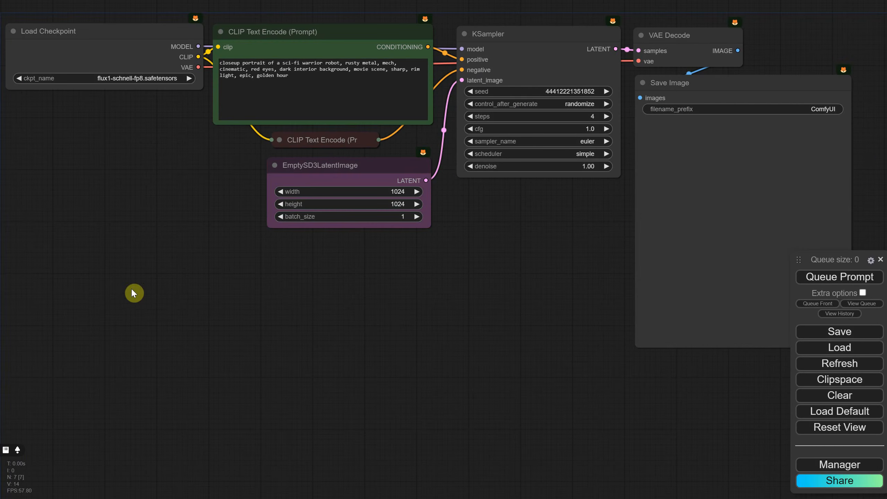
- Add a Prompt Multiple Styles Selector node and place it below the Load Checkpoint node
scroll(155, 208, up, 3)
drag(162, 159, 369, 274)
scroll(369, 274, up, 1)
drag(369, 274, 305, 302)
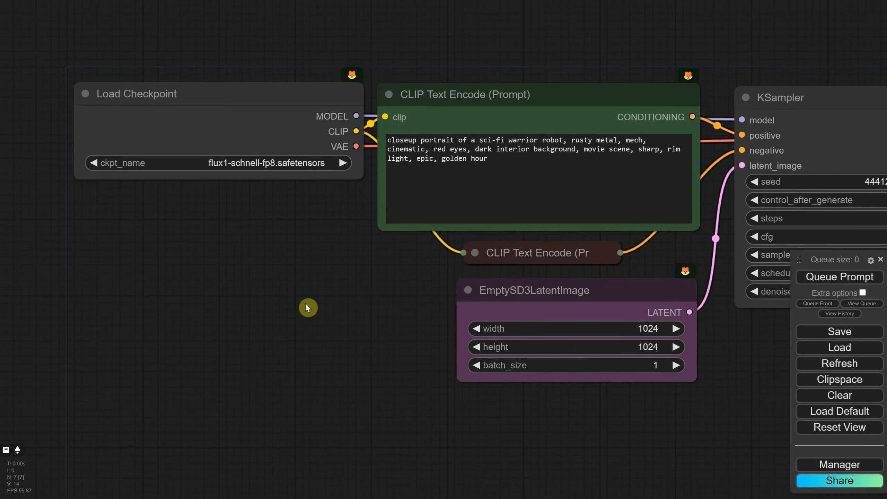
double_click(305, 303)
text(styll)
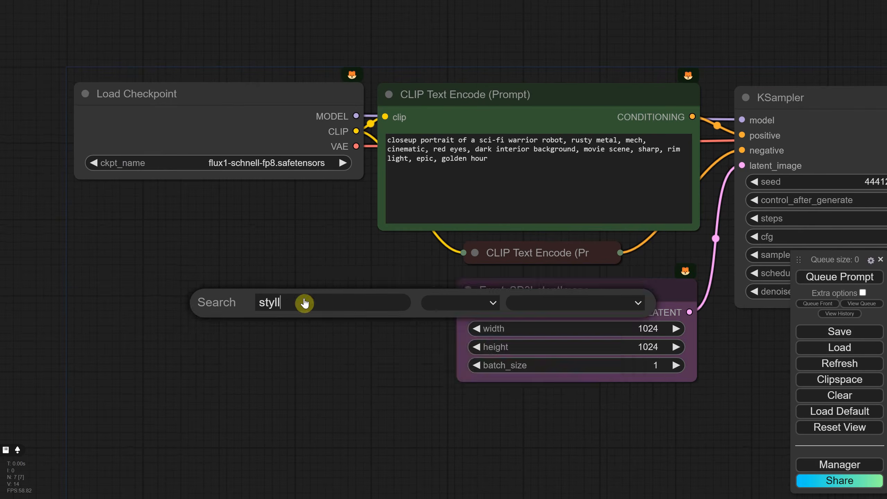
key(BackSpace)
text(es)
click(317, 380)
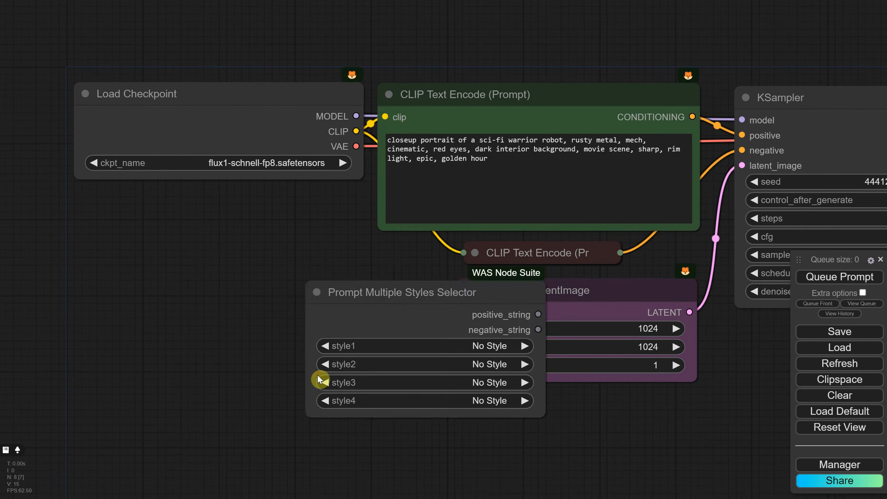
drag(392, 288, 180, 236)
- Clear the positive prompt text and convert the CLIP Text Encode node's text widget to an input
click(384, 141)
key(ctrl+a)
key(BackSpace)
right_click(457, 115)
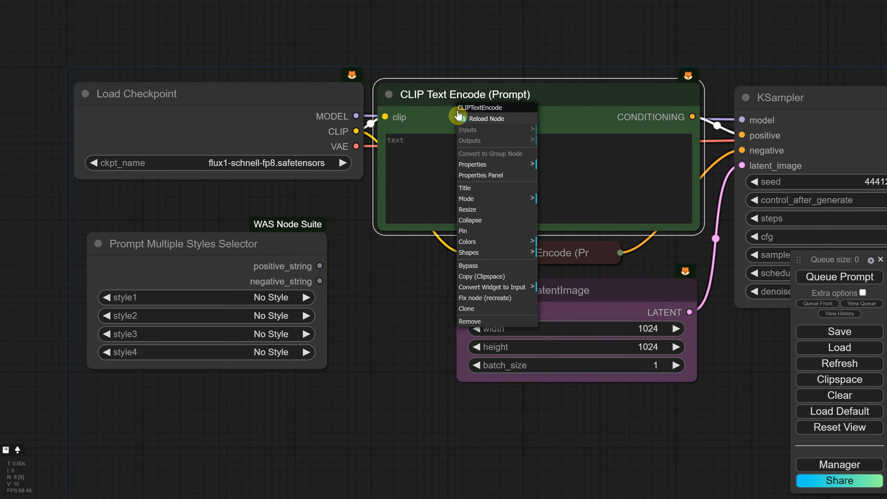
click(512, 287)
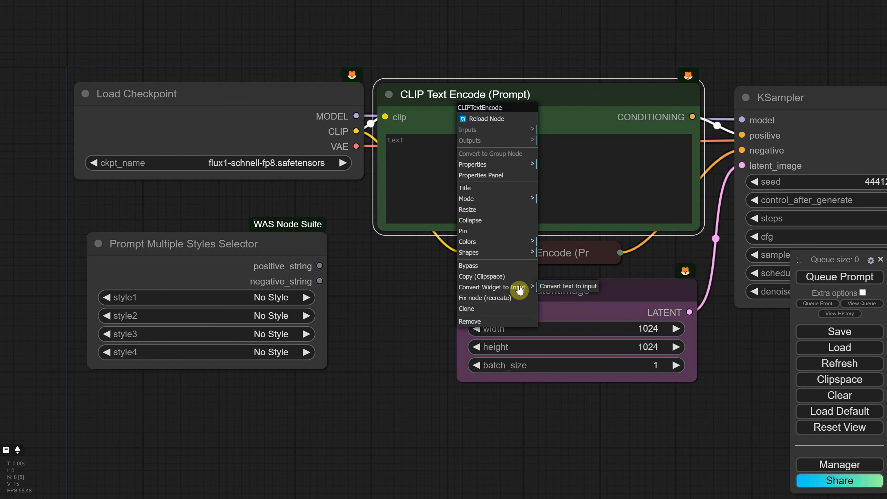
click(554, 290)
- Shrink the positive CLIP Text Encode node, shift it toward the KSampler, and place the collapsed negative node directly beneath it
drag(697, 229, 629, 123)
drag(537, 96, 624, 102)
drag(554, 251, 614, 184)
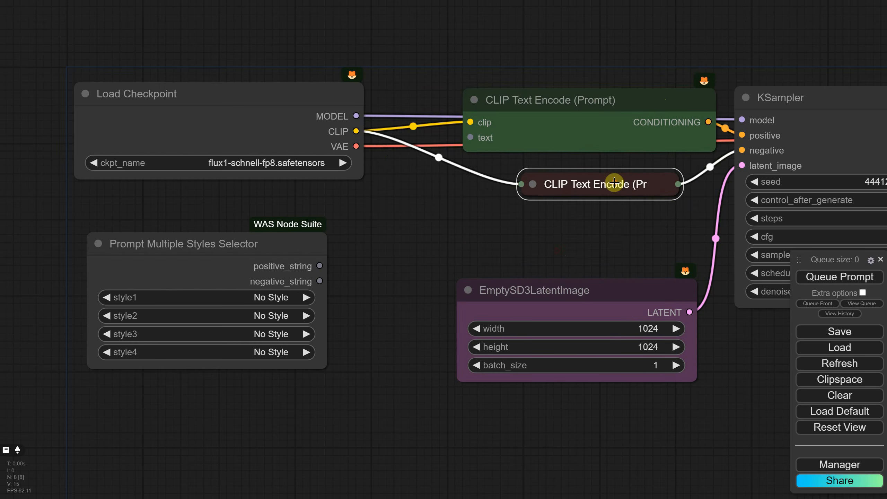
- Add a Positive prompt node below Load Checkpoint and move the Prompt Multiple Styles Selector beneath it
scroll(394, 223, down, 1)
drag(395, 223, 508, 231)
drag(328, 250, 314, 320)
double_click(315, 253)
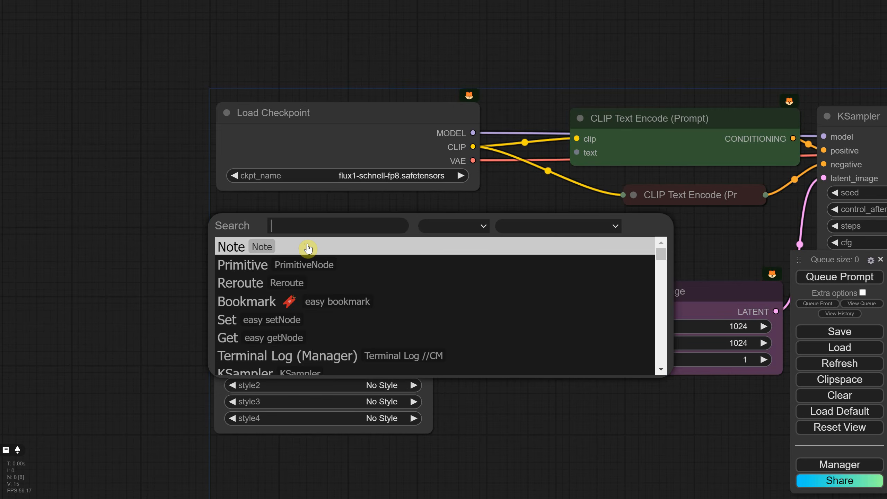
text(positive)
key(Return)
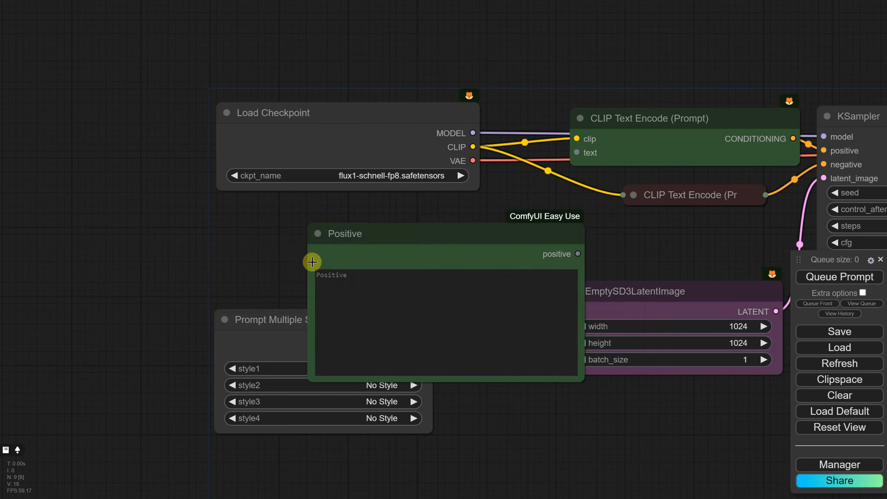
drag(406, 244, 308, 212)
drag(307, 356, 360, 418)
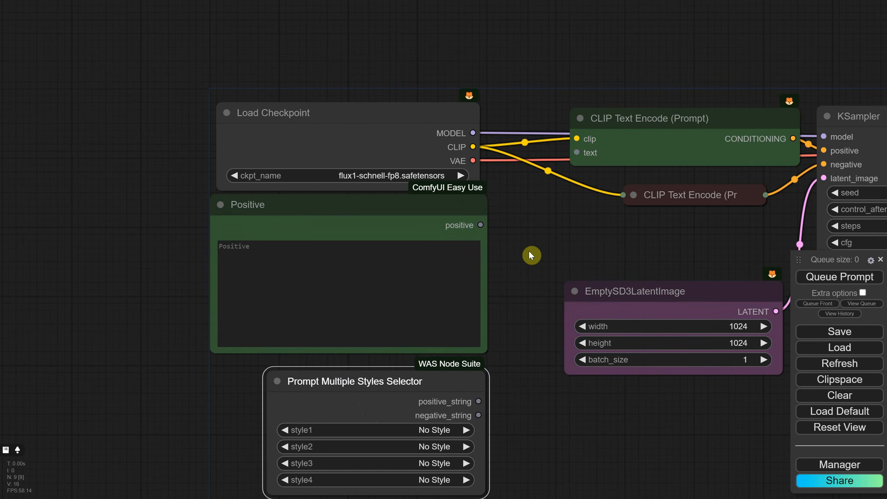
- Add a Text Concatenate node between the Positive node and the EmptySD3LatentImage node
double_click(529, 255)
text(conc)
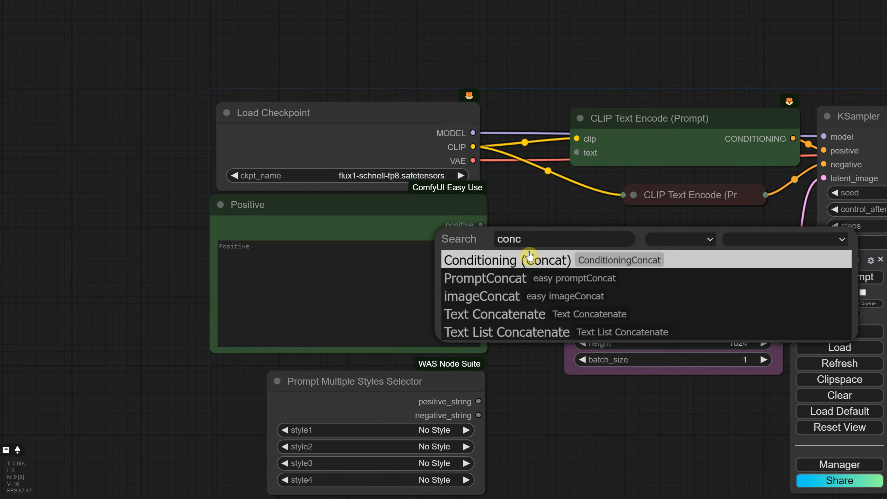
click(520, 314)
drag(550, 246, 551, 226)
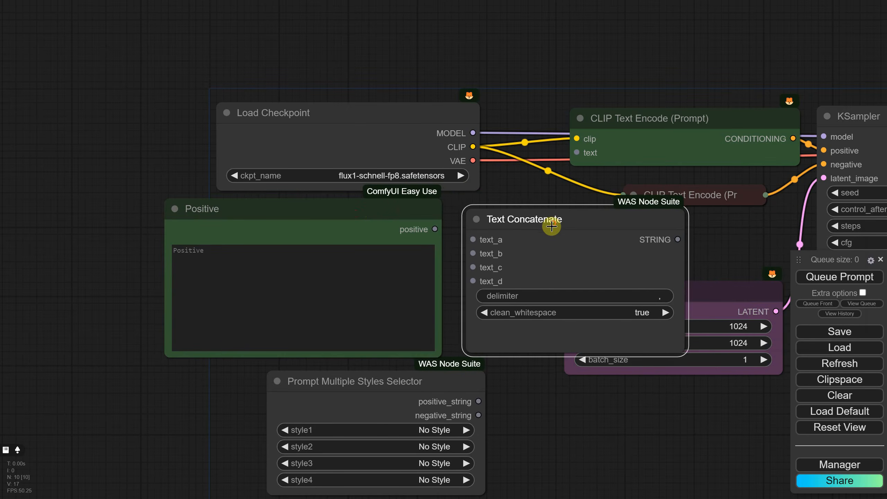
- Wire the Positive output to text_a, the styles selector's positive_string to text_b, and the Text Concatenate output to the positive CLIP Text Encode's text input
drag(434, 229, 469, 240)
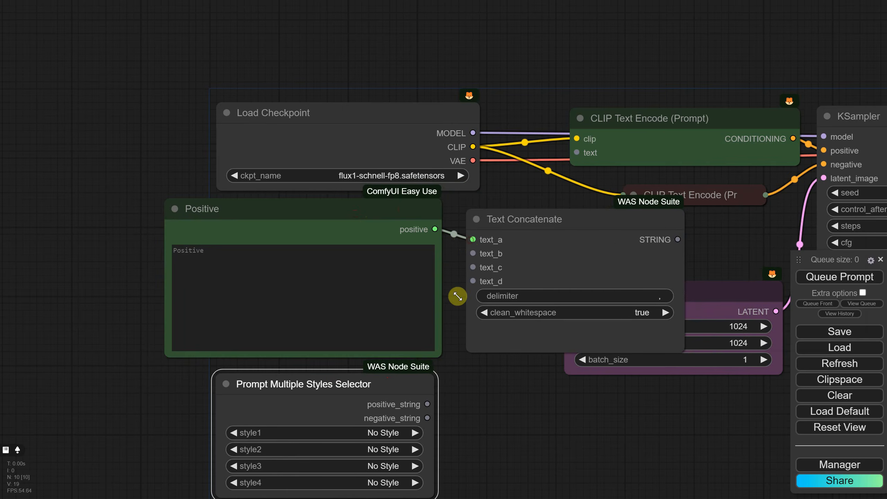
drag(425, 404, 473, 253)
drag(677, 239, 574, 153)
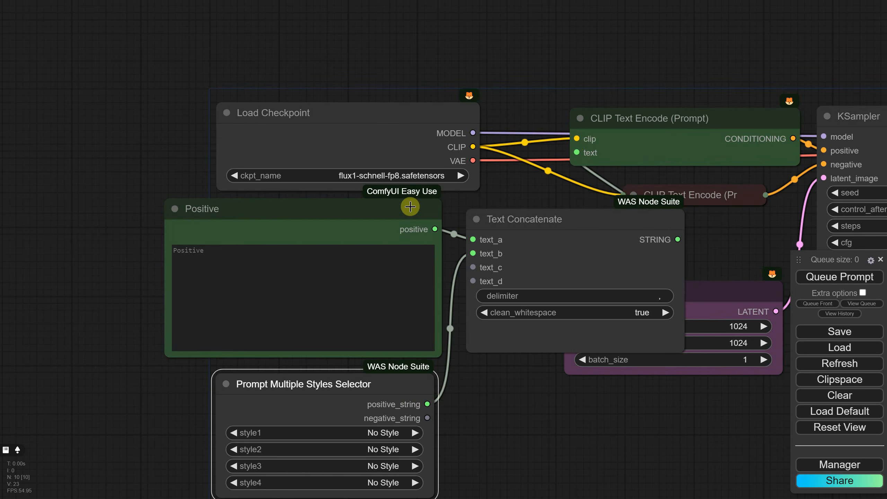
- Collapse Text Concatenate beneath the negative prompt node and restack the Positive and Prompt Multiple Styles Selector nodes below Load Checkpoint
drag(410, 206, 315, 221)
drag(382, 381, 271, 423)
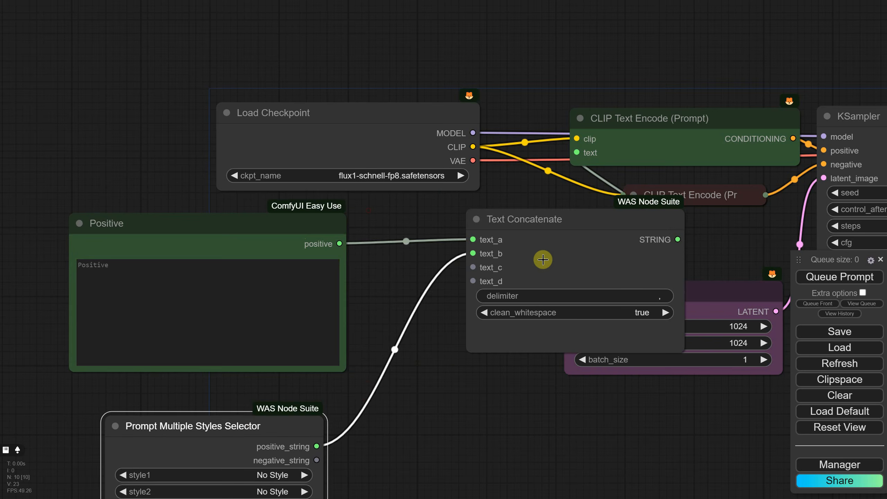
drag(589, 229, 717, 226)
right_click(464, 209)
click(488, 317)
drag(240, 221, 374, 213)
drag(202, 425, 353, 383)
scroll(354, 383, down, 2)
drag(495, 247, 436, 164)
drag(292, 301, 290, 305)
drag(608, 335, 528, 333)
- Enter the positive prompt "a boy, closeup" and set style1 to 3D | Character > Cartoon Cute
click(215, 222)
text(a boy, 1)
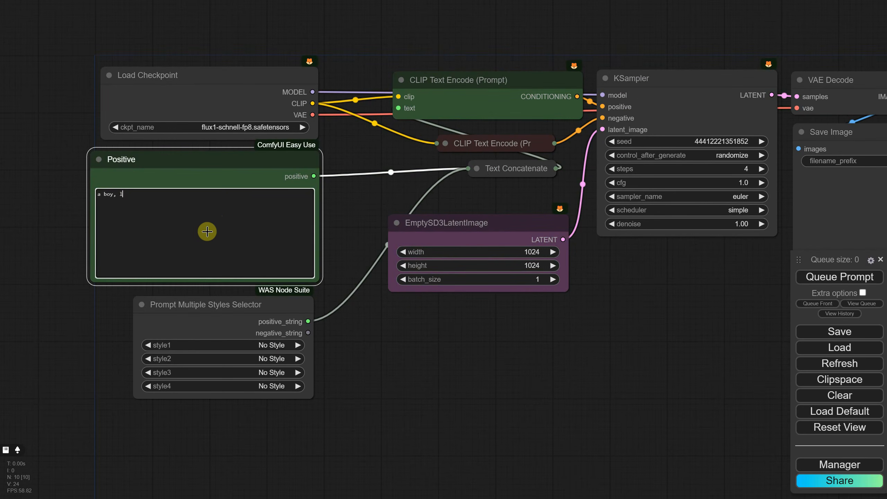
click(266, 351)
text(cute)
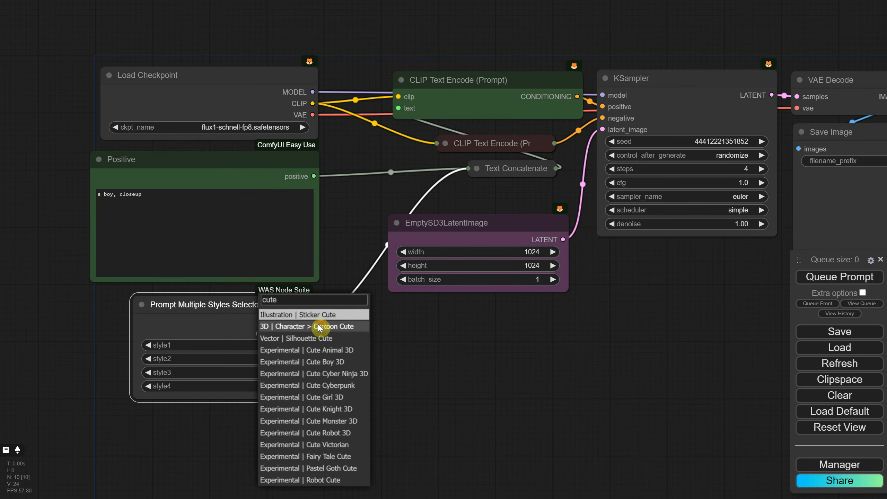
click(300, 327)
- Generate the cartoon-styled boy image and bring the Save Image result into view
click(839, 277)
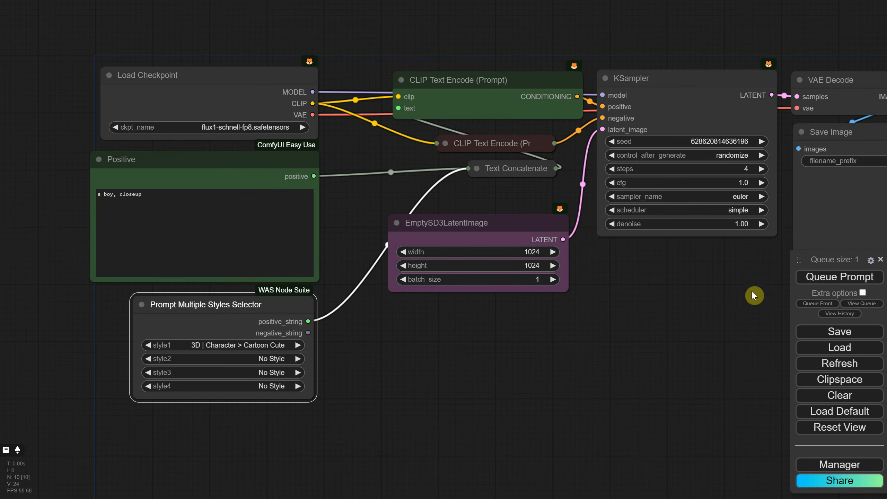
drag(733, 286, 577, 274)
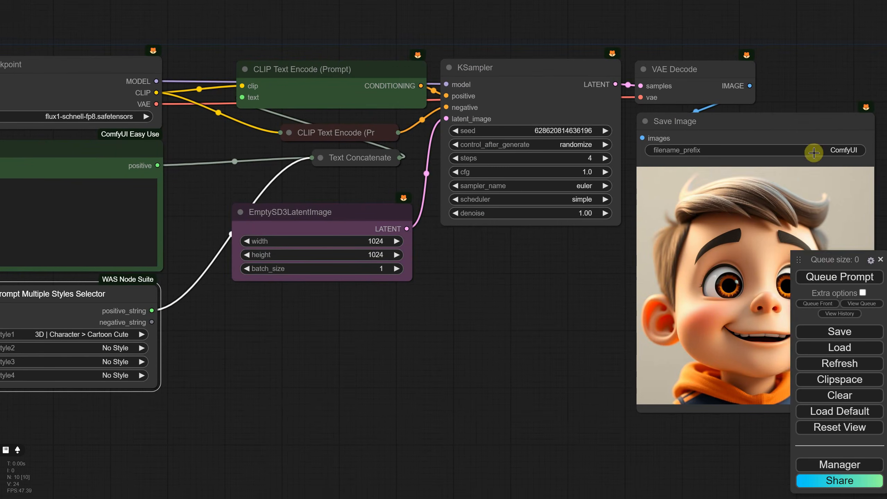
drag(575, 382, 634, 379)
- Set the KSampler's control_after_generate to fixed and its seed to 2024
click(622, 142)
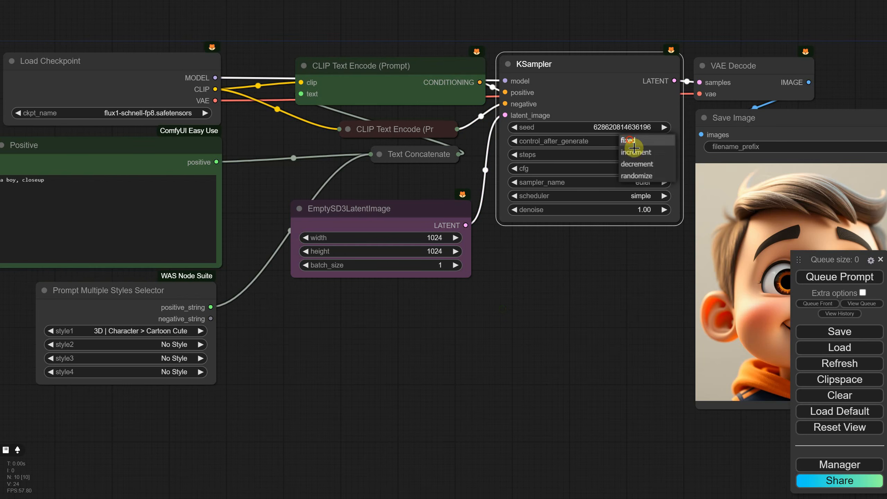
click(632, 143)
click(625, 127)
text(202)
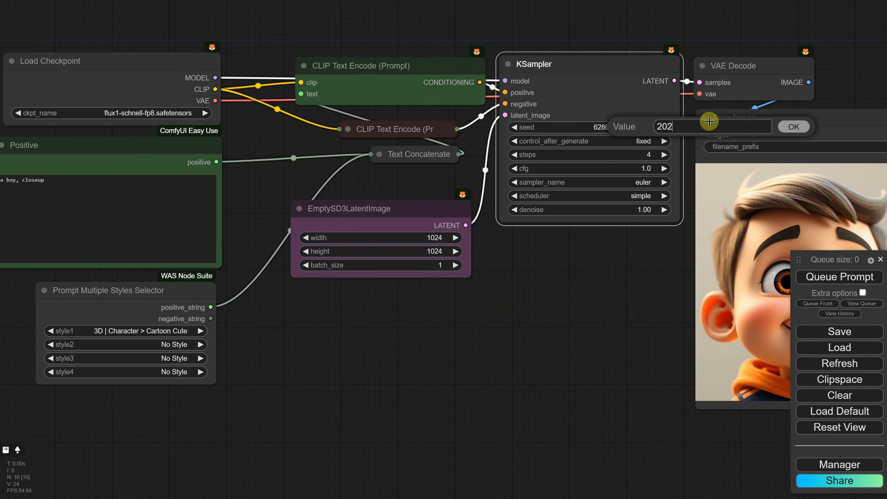
text(4)
key(Return)
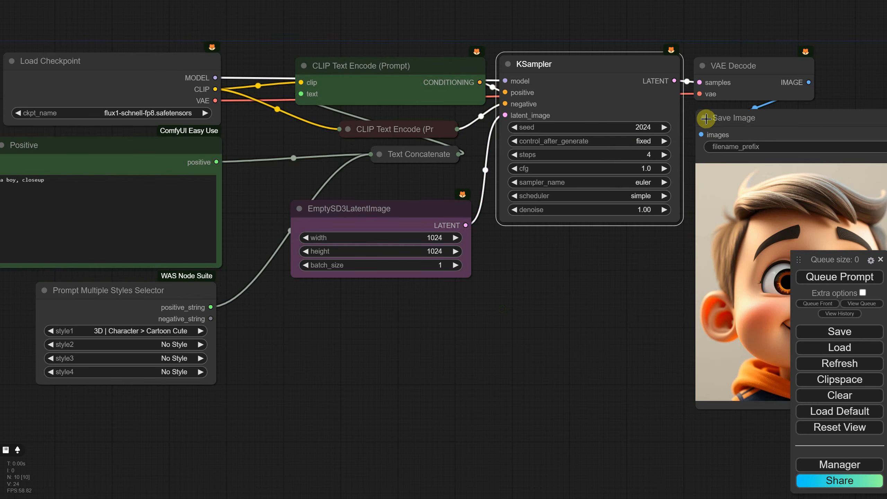
- Reset style1 to No Style and replace the positive prompt with "a gnome in a magical forest"
click(146, 329)
click(168, 23)
drag(321, 298, 401, 282)
drag(176, 170, 19, 157)
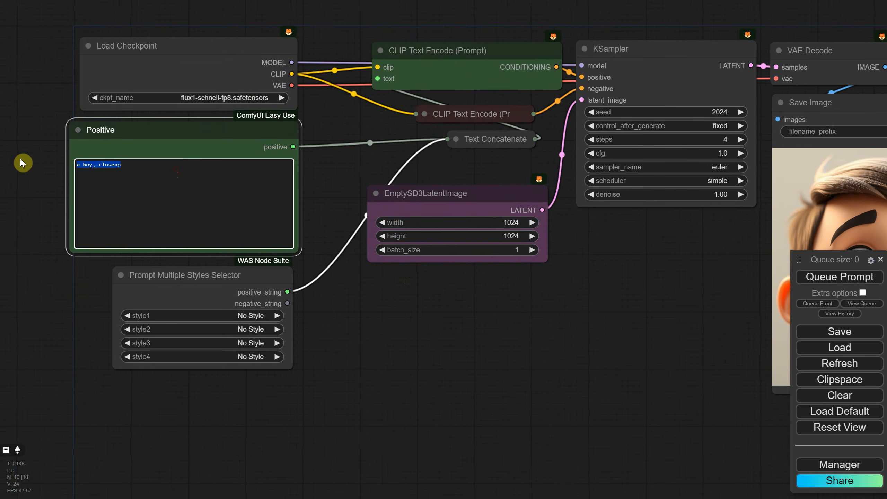
text(a gnome)
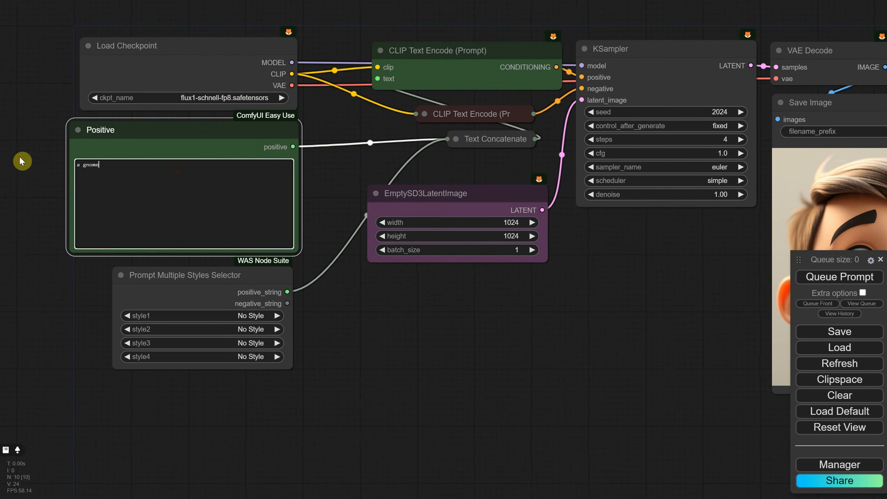
text( in a magical forest)
- Generate the gnome image without any style and inspect the result up close
drag(472, 322, 381, 297)
click(836, 277)
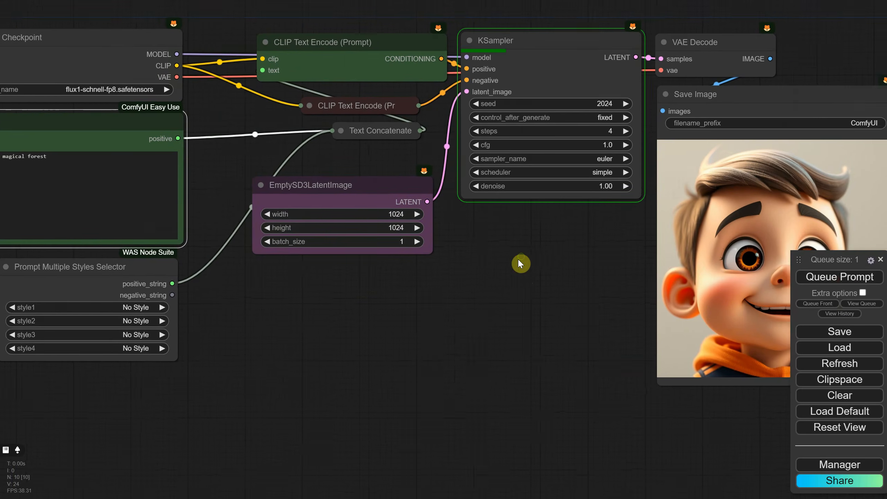
scroll(664, 266, up, 6)
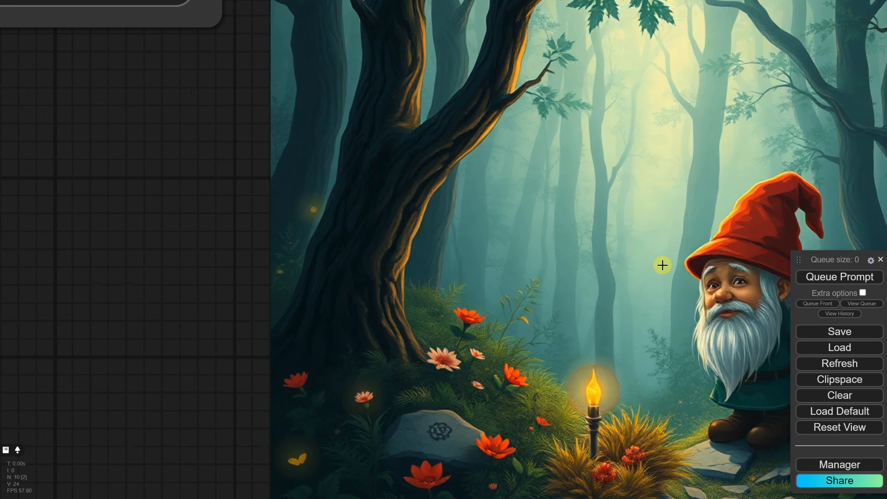
scroll(662, 265, down, 2)
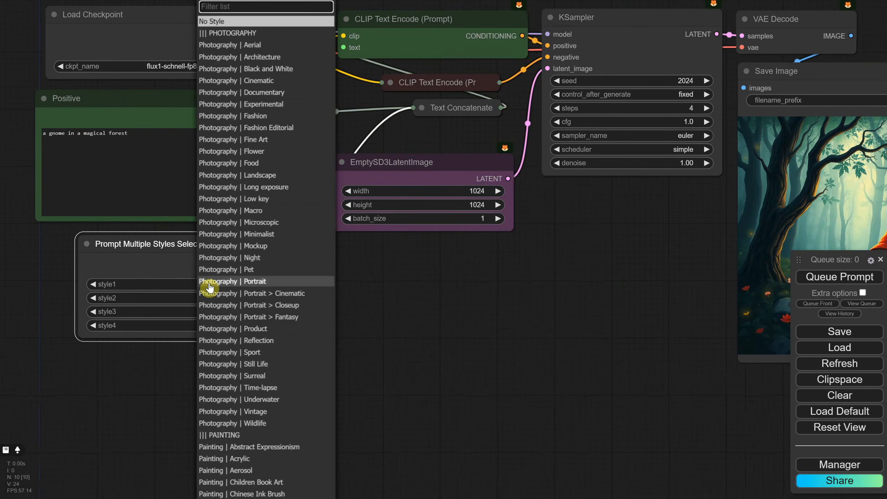
- Set style1 to Painting | Impressionism Painting Style, then generate and inspect the gnome image
text(paint)
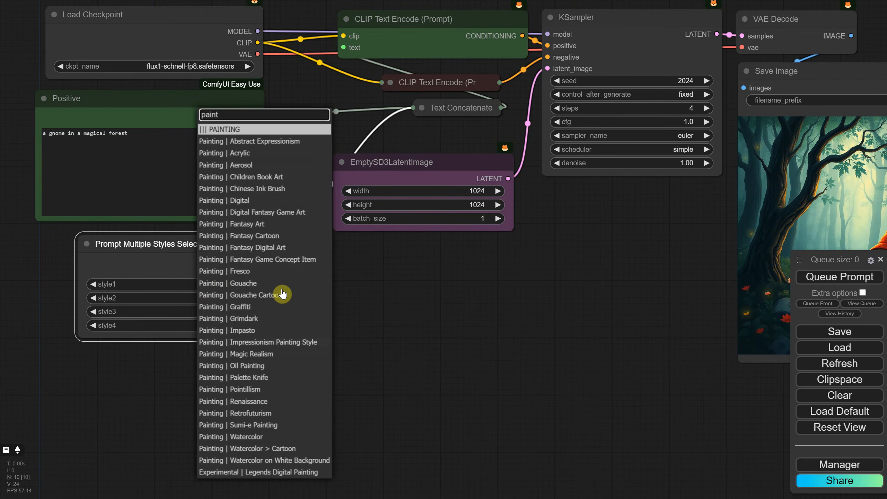
click(235, 341)
click(811, 278)
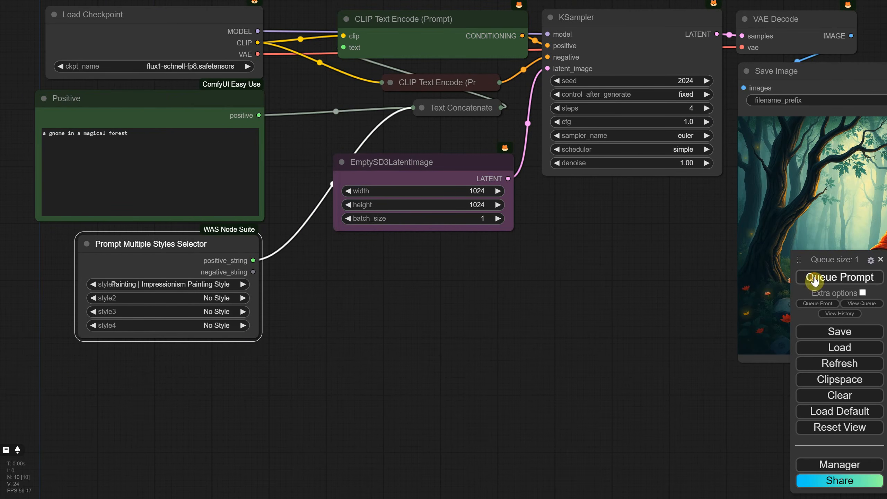
drag(601, 257, 276, 297)
scroll(540, 258, up, 8)
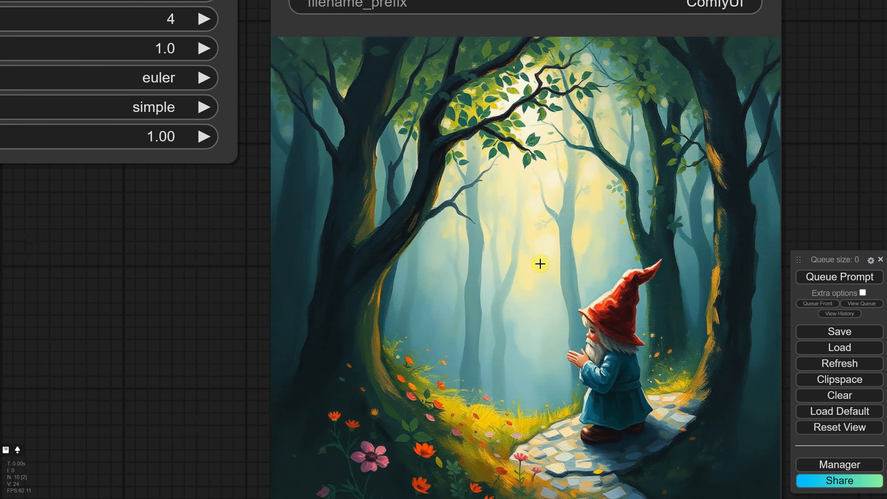
scroll(539, 262, down, 9)
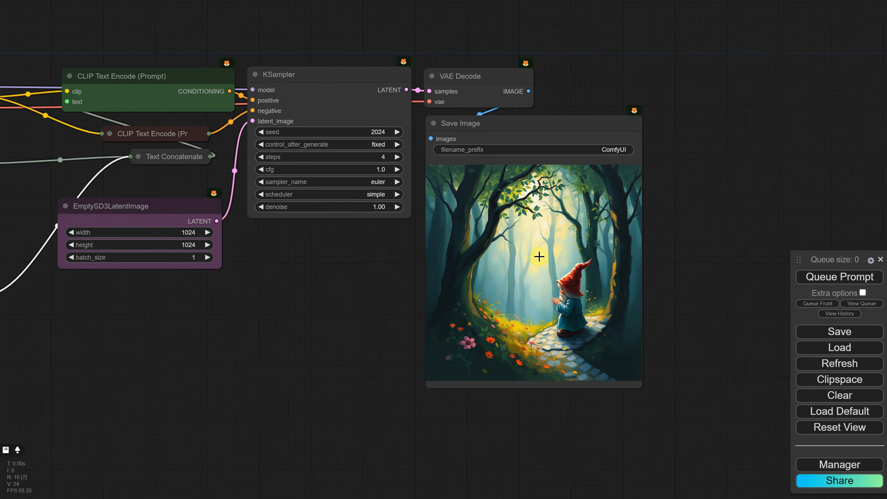
- Set style1 to Photography | Portrait > Cinematic, then generate and inspect the gnome image
drag(271, 318, 634, 289)
click(297, 284)
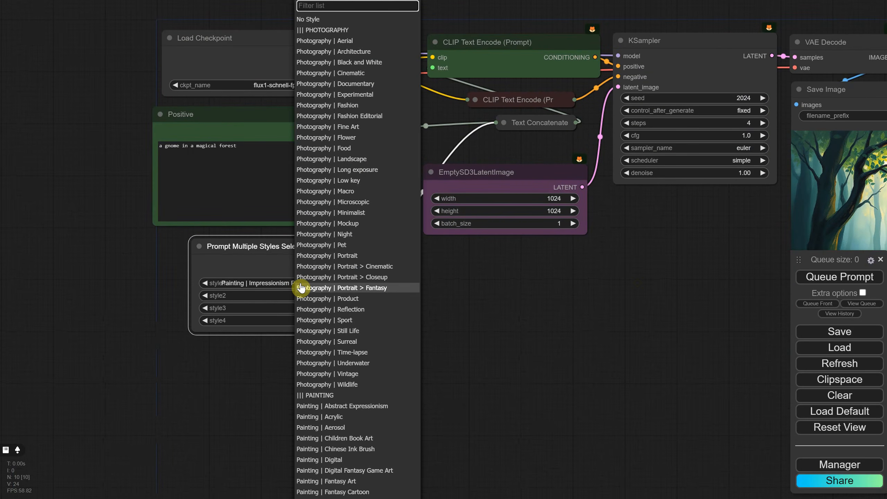
text(po)
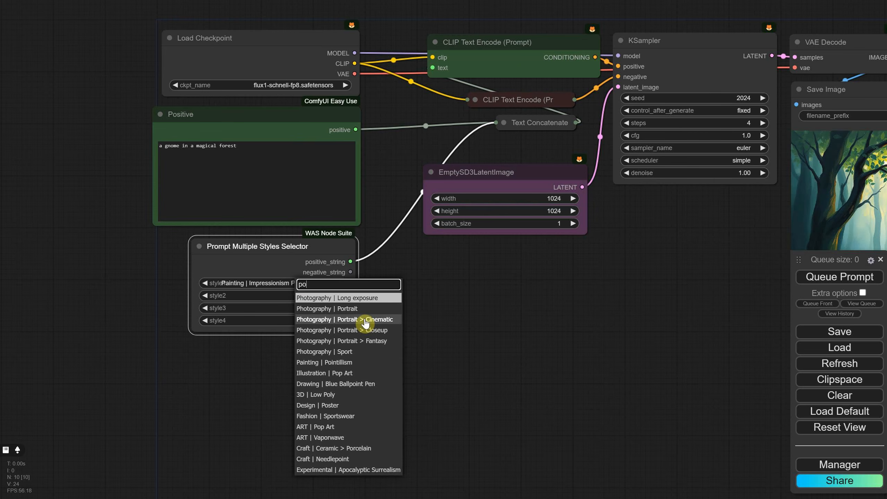
click(364, 320)
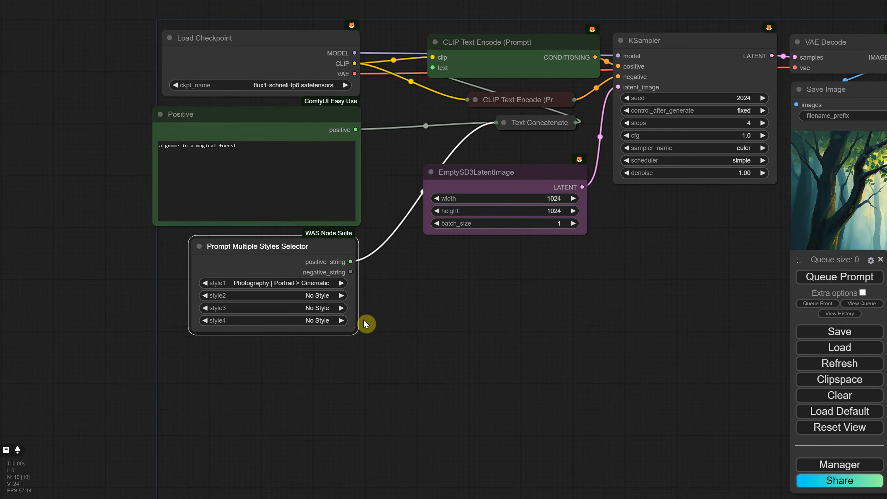
click(836, 273)
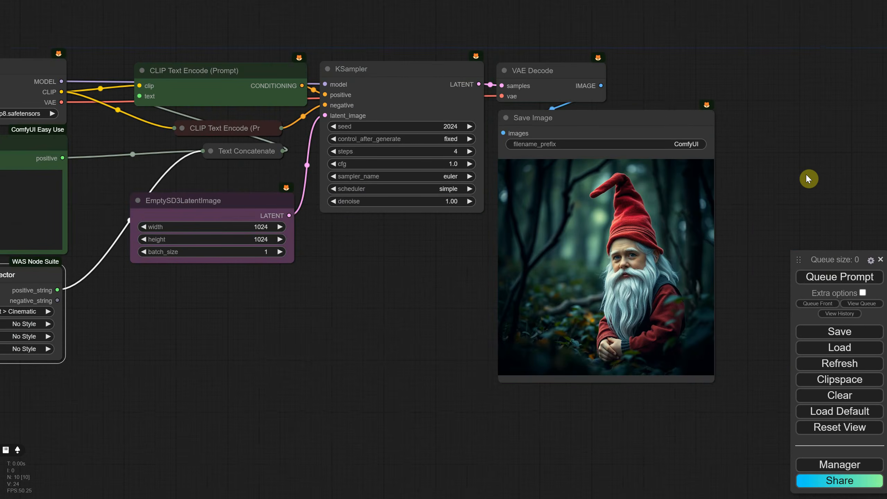
scroll(761, 234, up, 8)
scroll(755, 234, up, 2)
scroll(598, 307, up, 6)
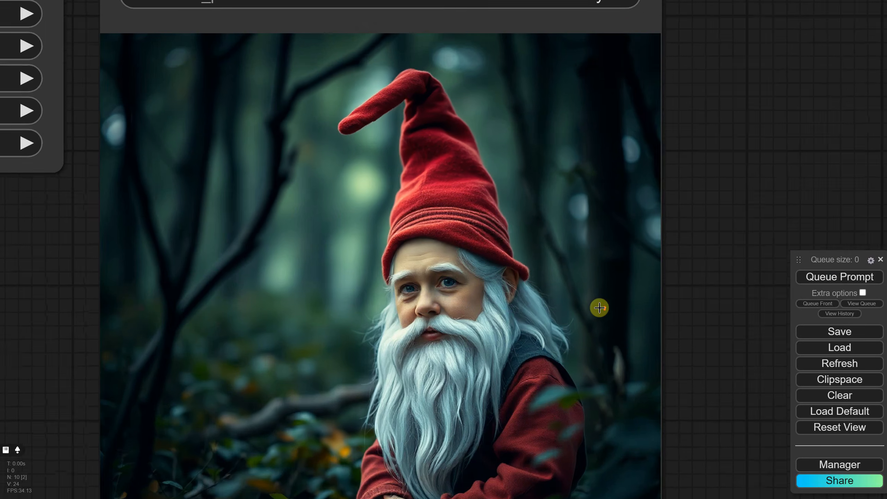
scroll(586, 273, down, 8)
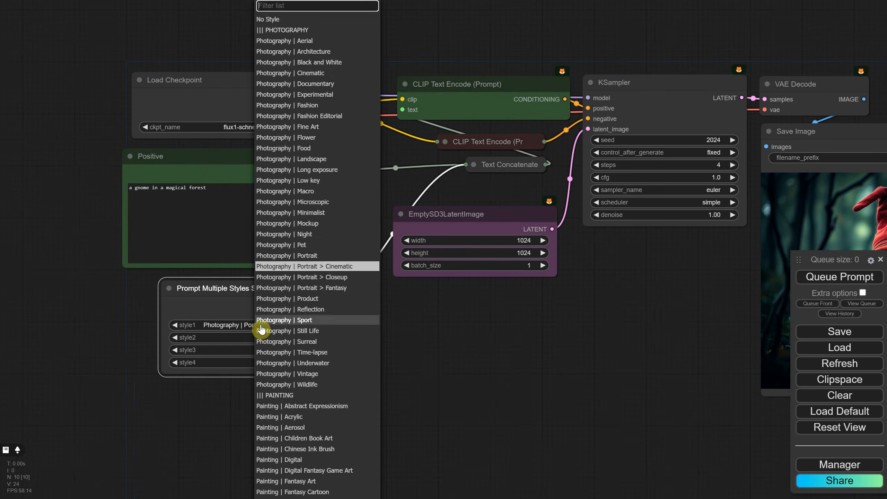
- Set style1 to ART | Biomechanical, then generate and inspect the gnome image
text(art)
click(296, 277)
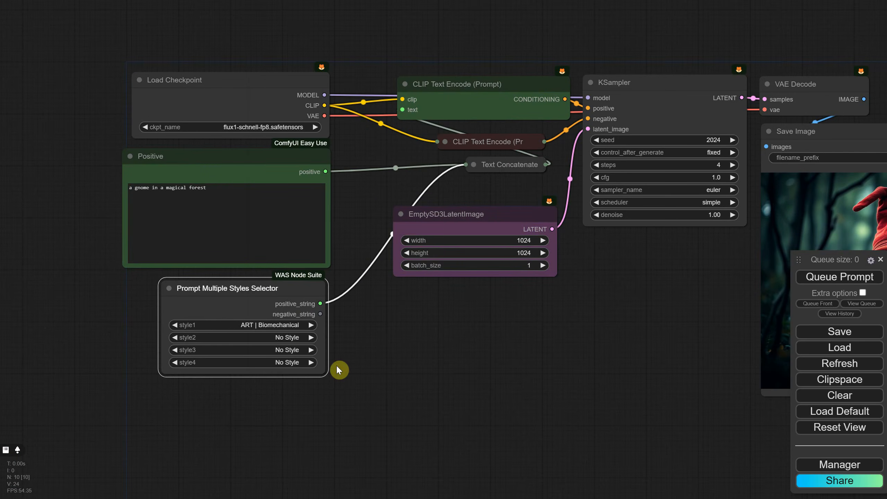
click(836, 277)
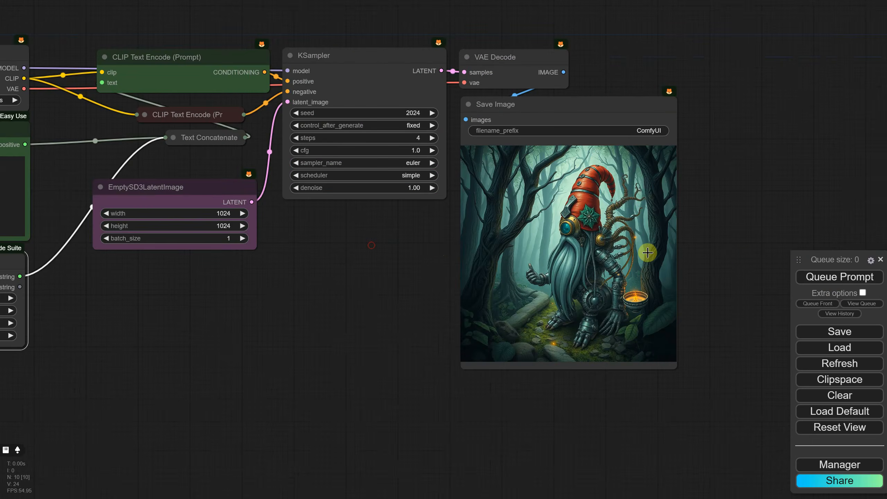
scroll(658, 249, up, 10)
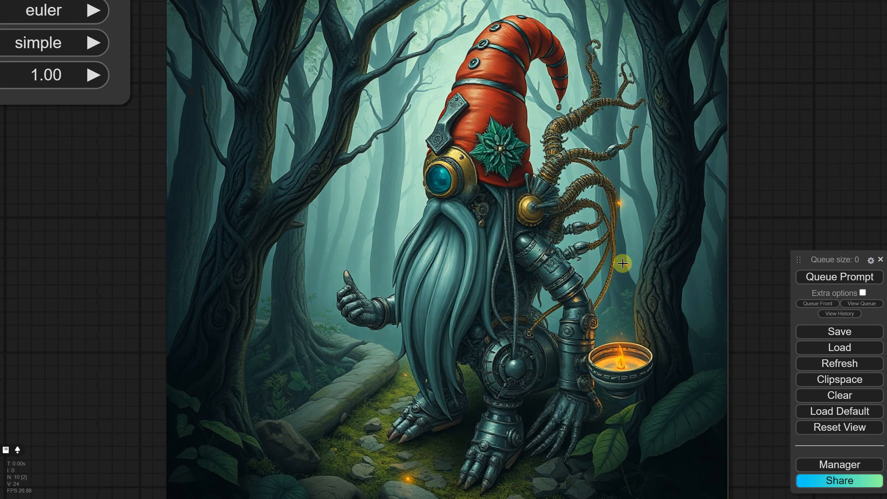
scroll(622, 263, down, 11)
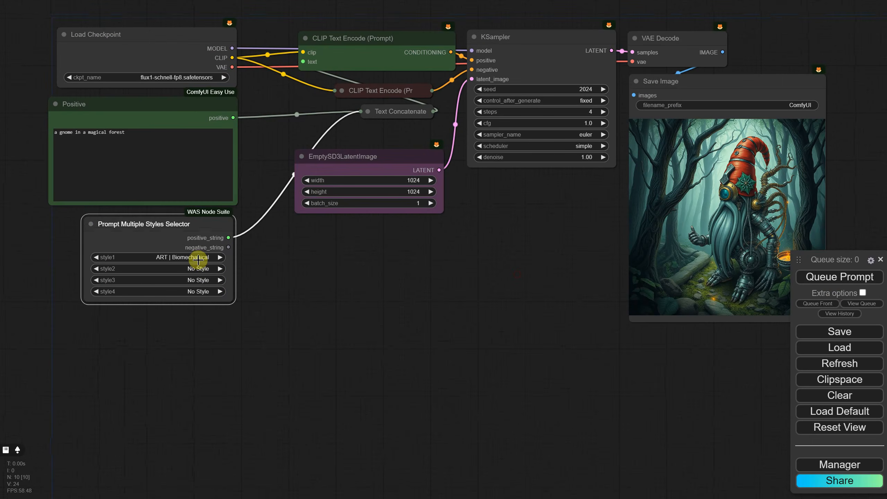
- Reset style1 to No Style and move the Save Image node away from the rest of the workflow
click(199, 259)
click(211, 21)
drag(707, 98, 821, 118)
- Convert all nodes except Save Image into a group node named txt2img
drag(82, 12, 677, 371)
right_click(344, 55)
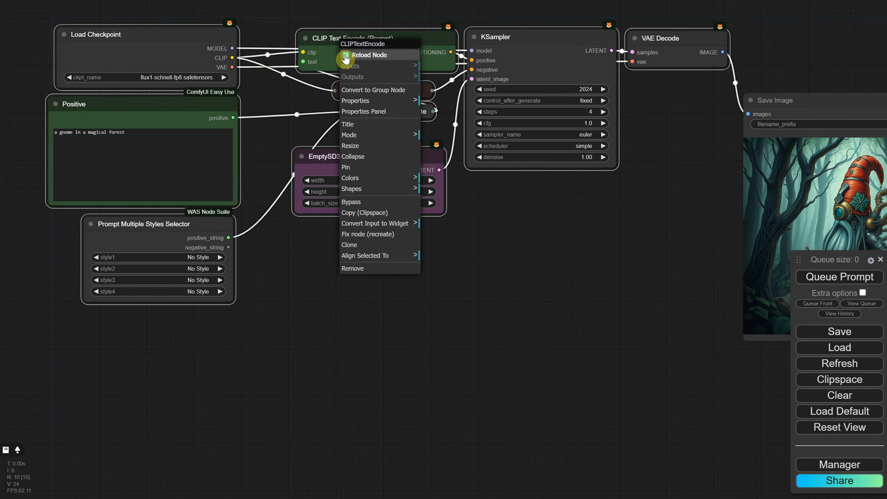
click(374, 90)
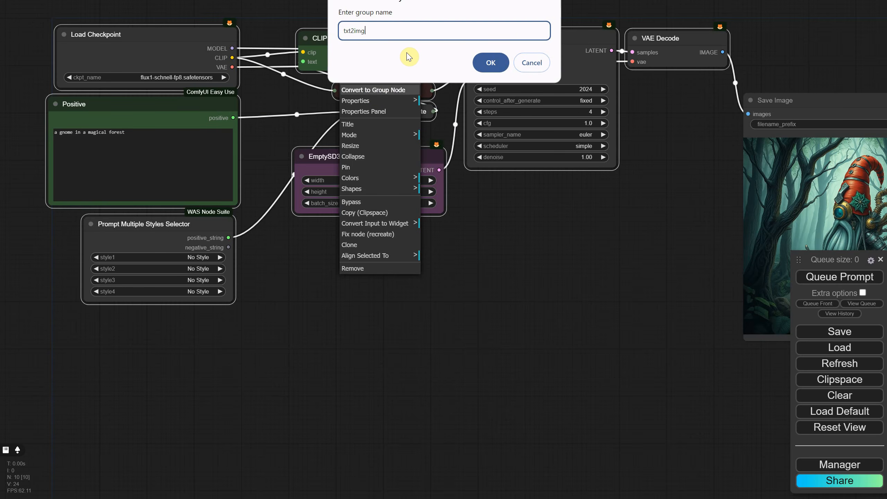
key(Return)
- Move the Save Image node beside the txt2img group node and view both up close
drag(782, 99, 366, 73)
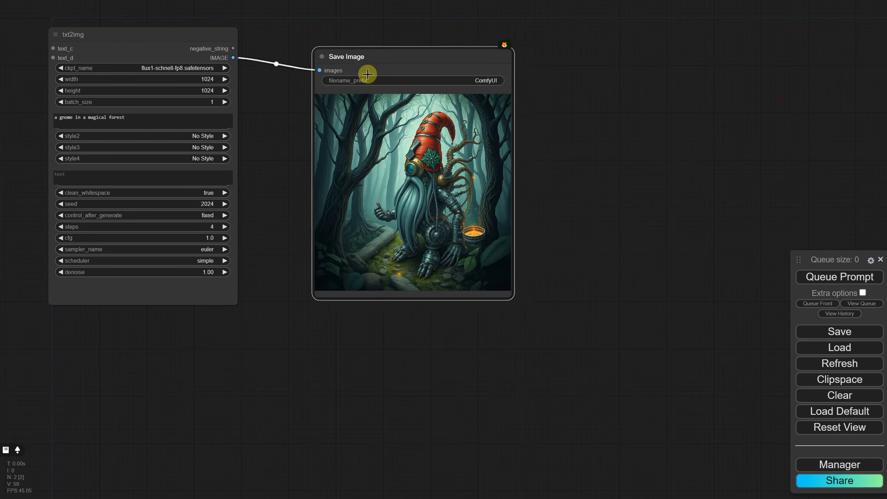
scroll(295, 137, up, 6)
drag(259, 151, 440, 219)
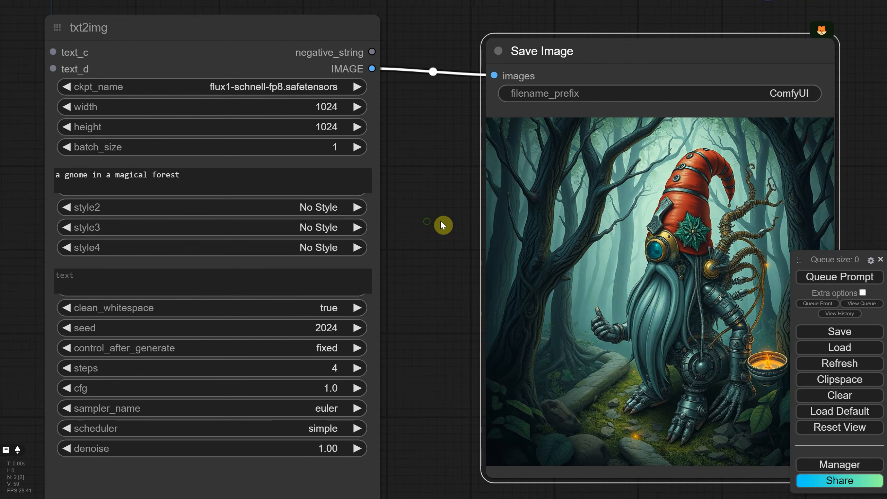
drag(439, 219, 423, 219)
- In the txt2img group node's settings, hide the text widget of the CLIPTextEncode listed above Text Concatenate and save the change
click(272, 92)
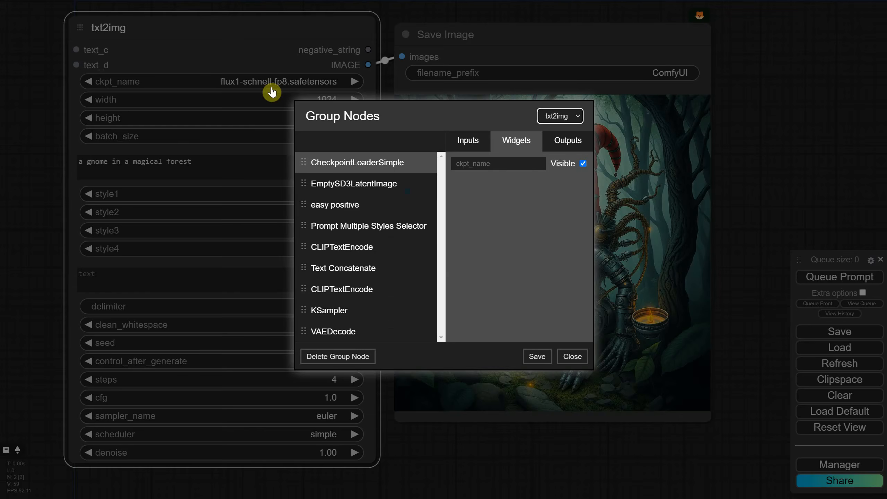
click(360, 247)
click(583, 163)
click(536, 356)
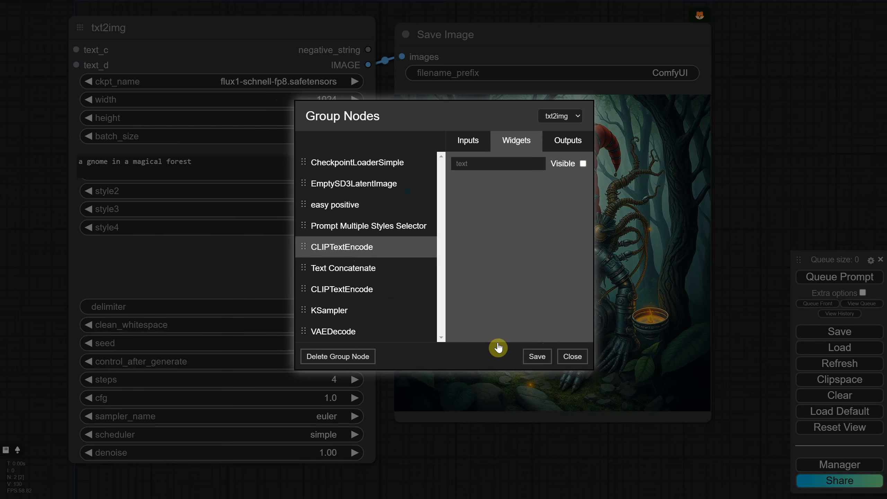
- Close the group node settings and shrink the txt2img node to fit its widgets
click(576, 356)
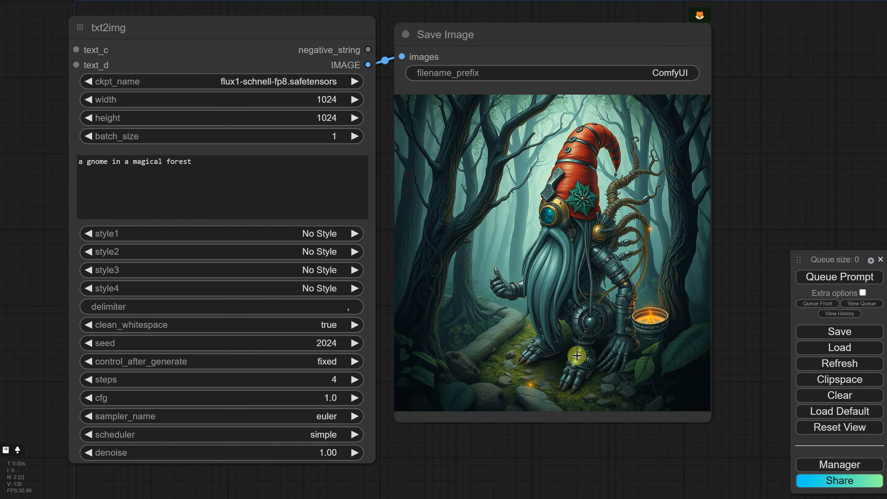
mouse_move(377, 468)
mouse_down()
mouse_move(371, 442)
mouse_move(381, 461)
mouse_up()
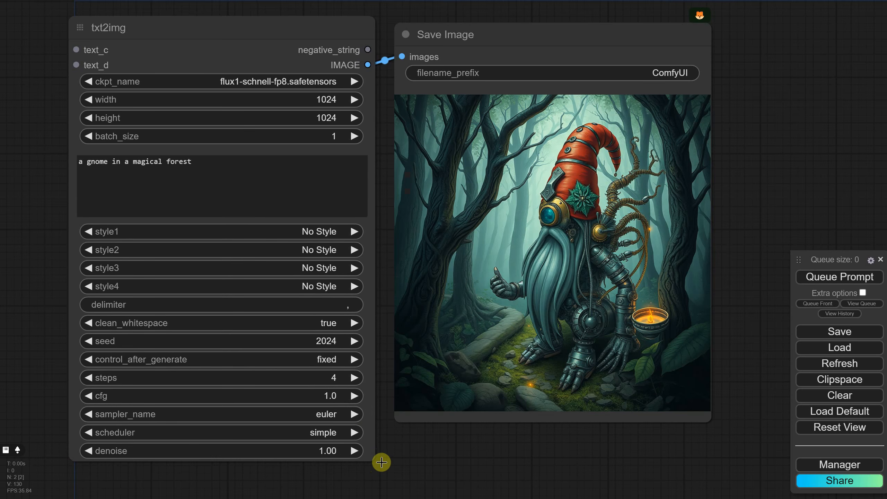
- Try other values for style1, style2 and width in the txt2img node, restoring No Style and a width of 1024
click(300, 233)
click(307, 61)
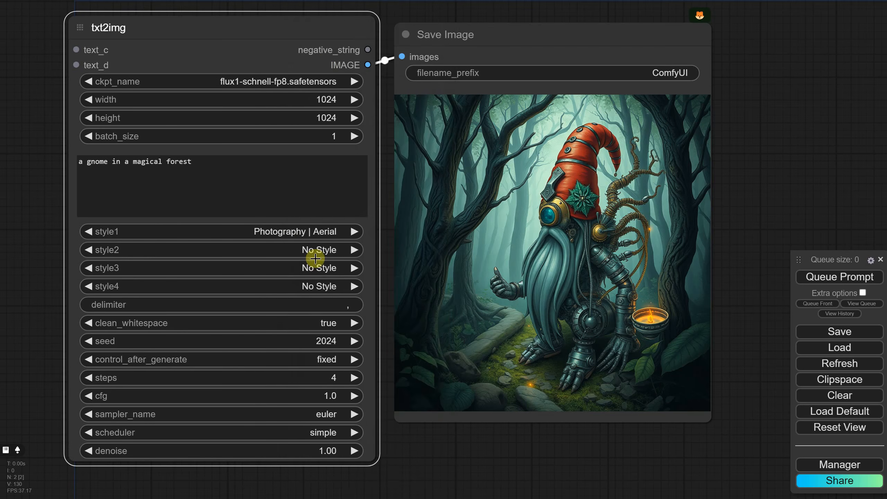
click(315, 259)
click(307, 249)
click(310, 255)
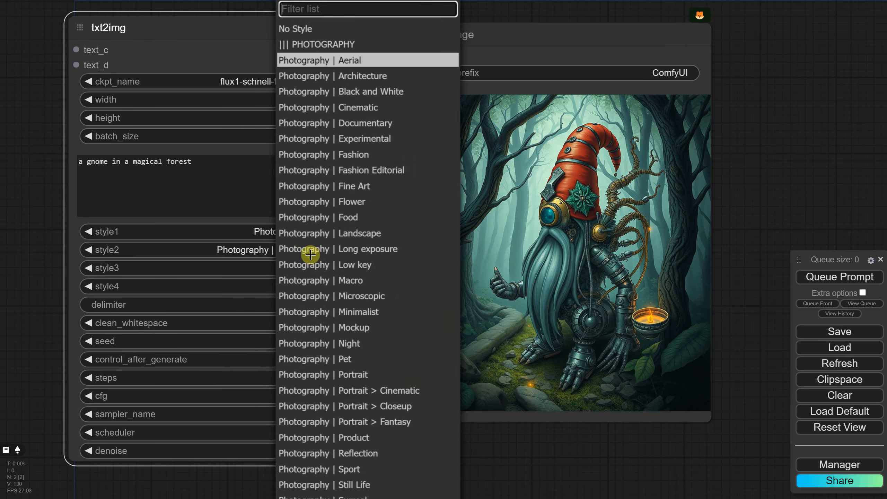
click(309, 33)
click(312, 232)
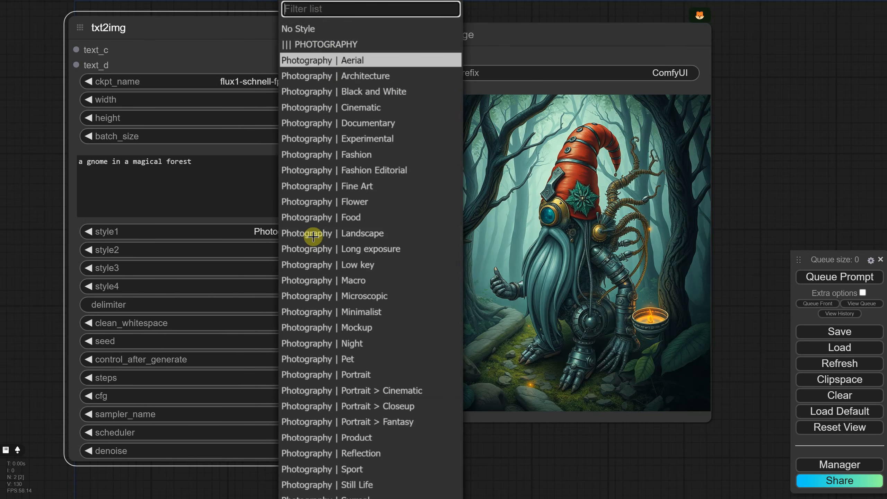
click(324, 35)
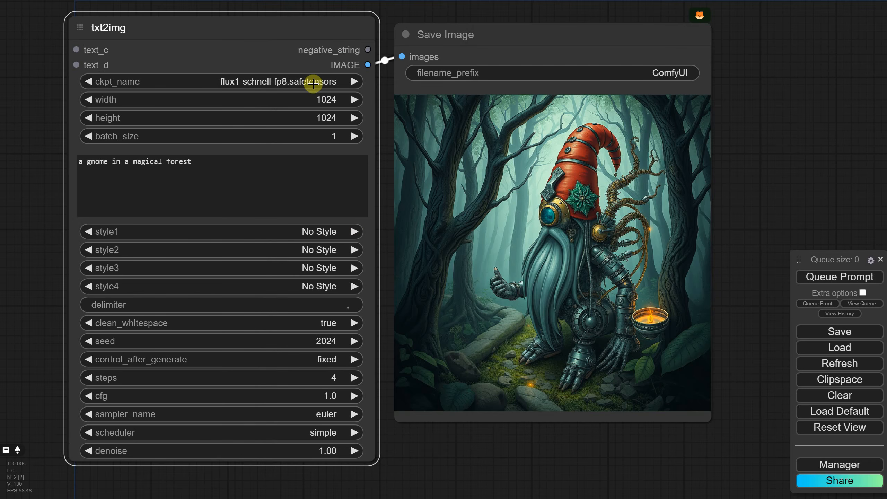
click(353, 100)
click(354, 100)
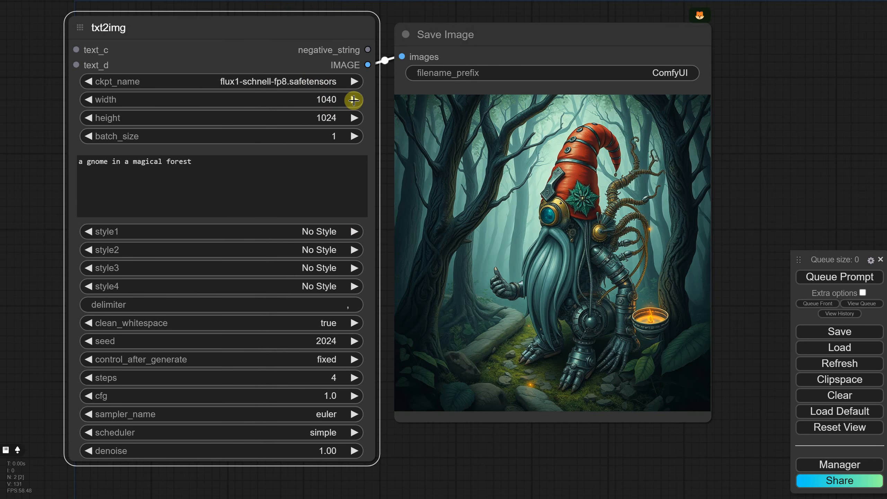
click(353, 100)
click(353, 101)
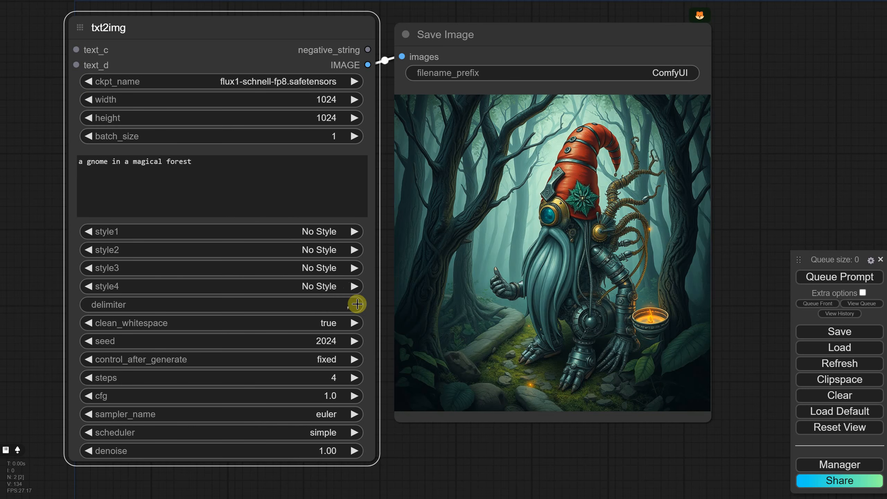
- In the txt2img group node's settings, hide the delimiter and clean_whitespace widgets of Text Concatenate, save and close
right_click(364, 246)
click(392, 299)
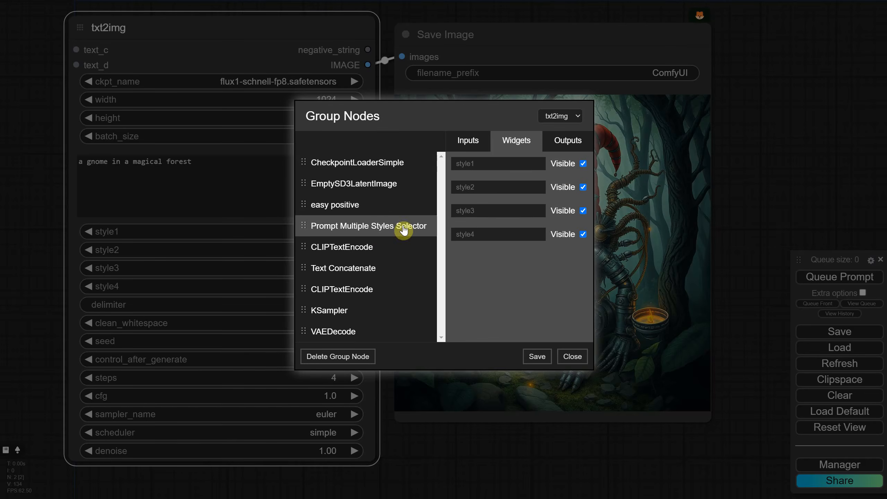
click(384, 268)
click(584, 210)
click(583, 187)
click(583, 164)
click(537, 358)
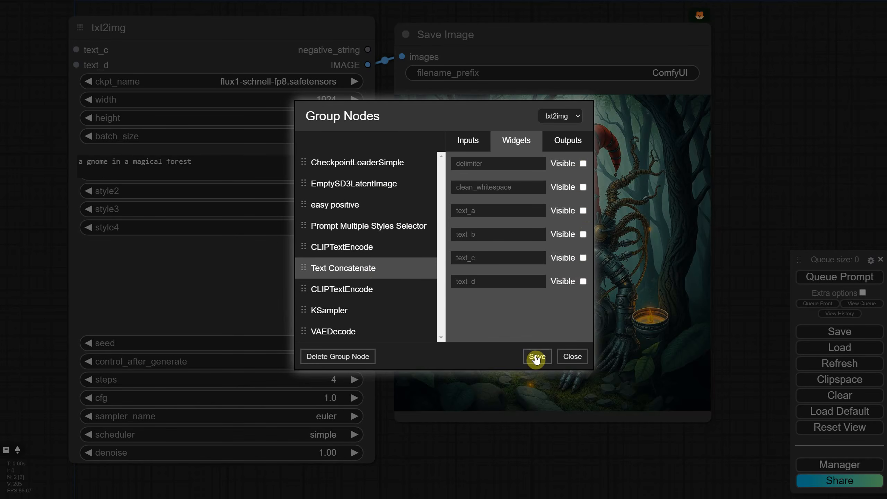
click(572, 357)
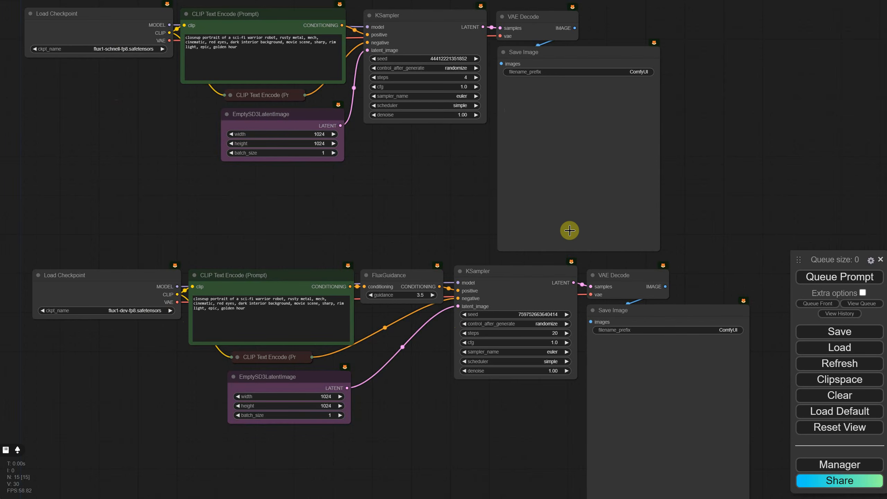
- Convert the text widget to an input on the green CLIP Text Encode nodes of both the Schnell and Dev workflows
click(267, 279)
right_click(267, 279)
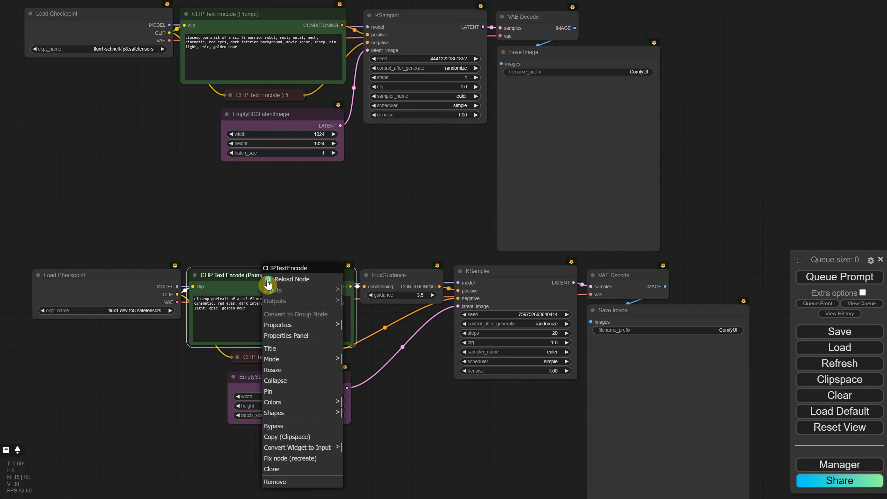
click(316, 448)
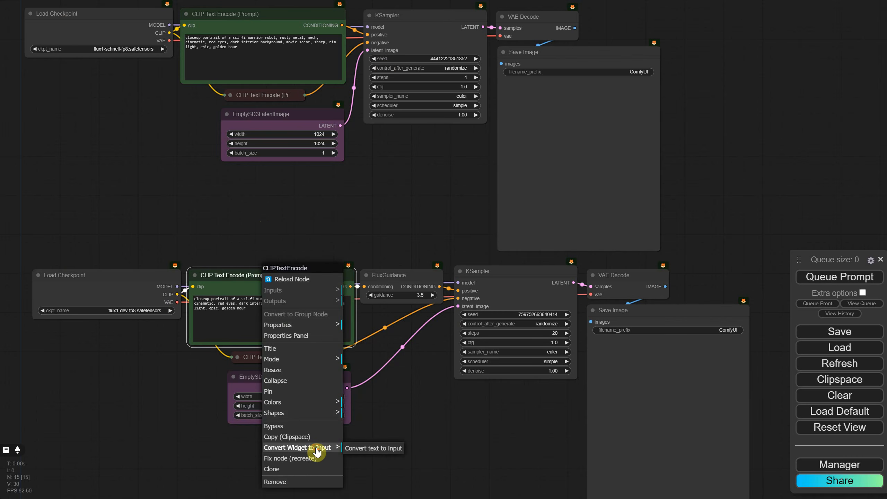
click(358, 448)
right_click(231, 14)
click(287, 194)
click(334, 195)
- Try a Primitive node as the shared text source for both green CLIP Text Encode nodes, and delete it
double_click(109, 157)
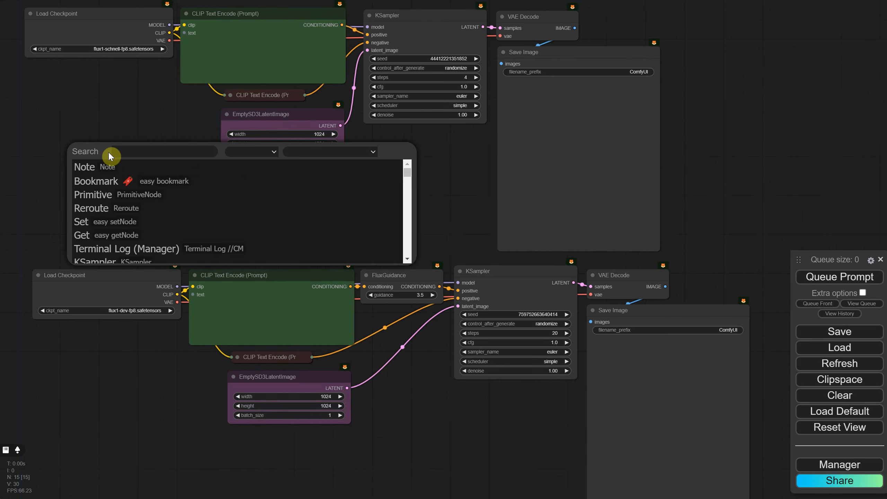
text(primit)
click(106, 162)
drag(156, 151, 185, 33)
drag(119, 160, 194, 285)
drag(87, 164, 157, 222)
key(Delete)
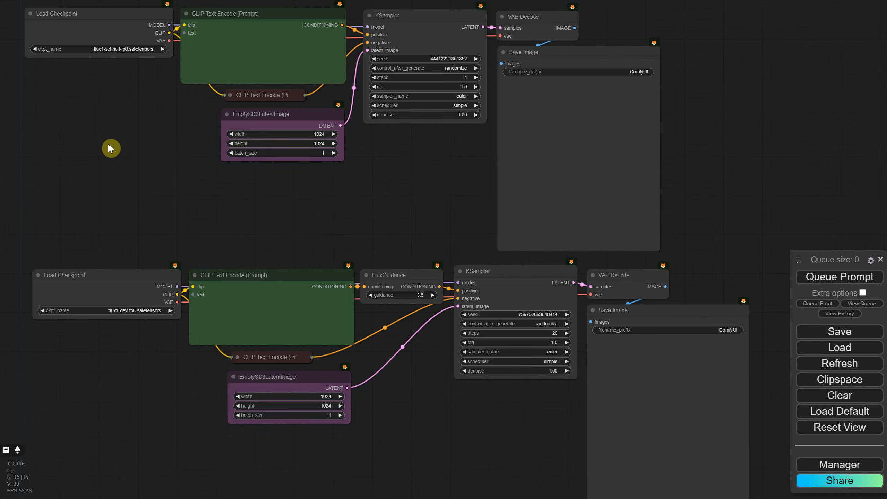
- Add an Easy Use Positive node and place it between the two Load Checkpoint nodes
double_click(109, 143)
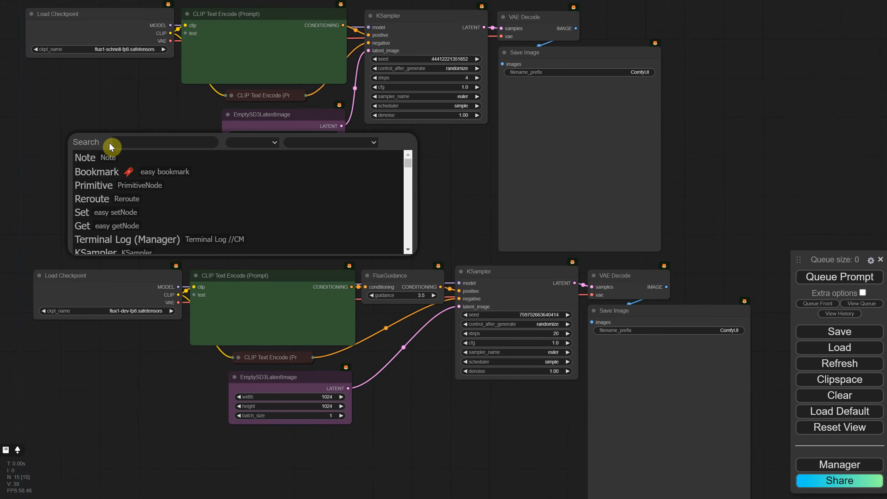
text(positive)
key(Return)
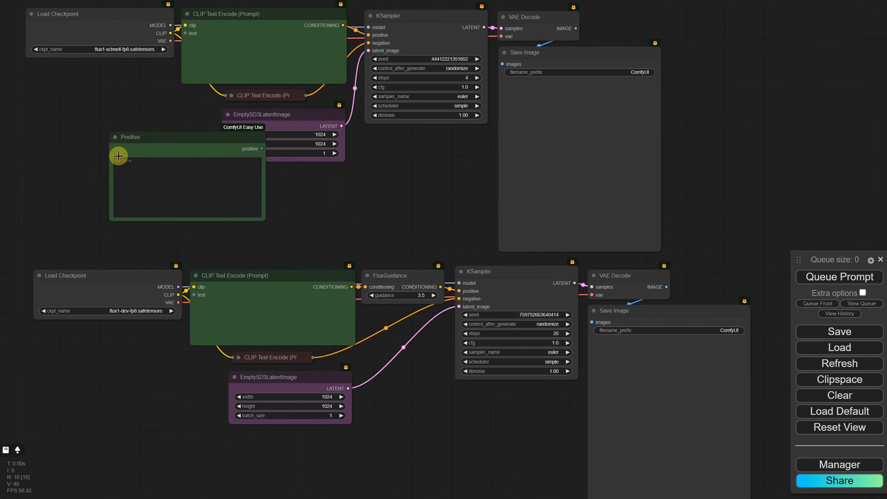
drag(119, 148, 66, 138)
drag(129, 137, 124, 138)
- Connect the Positive node to both CLIP Text Encode text inputs and paste the sci-fi warrior robot prompt into it
drag(179, 152, 184, 34)
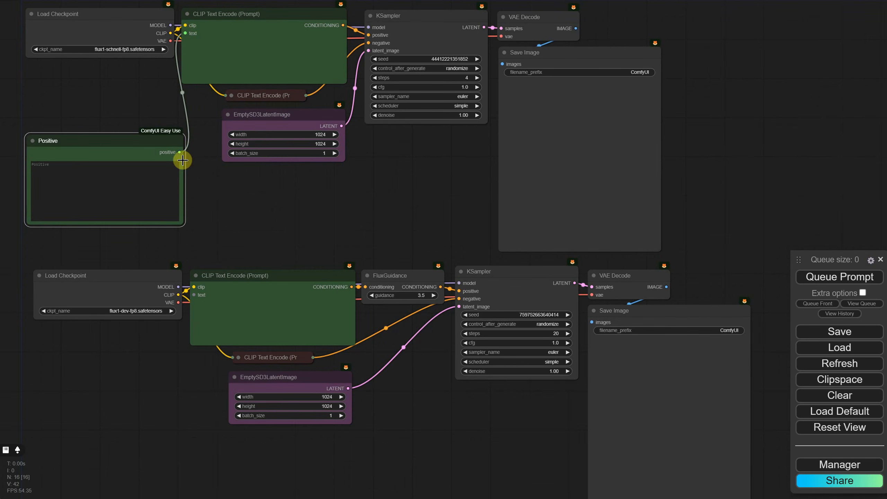
drag(179, 152, 193, 294)
click(95, 165)
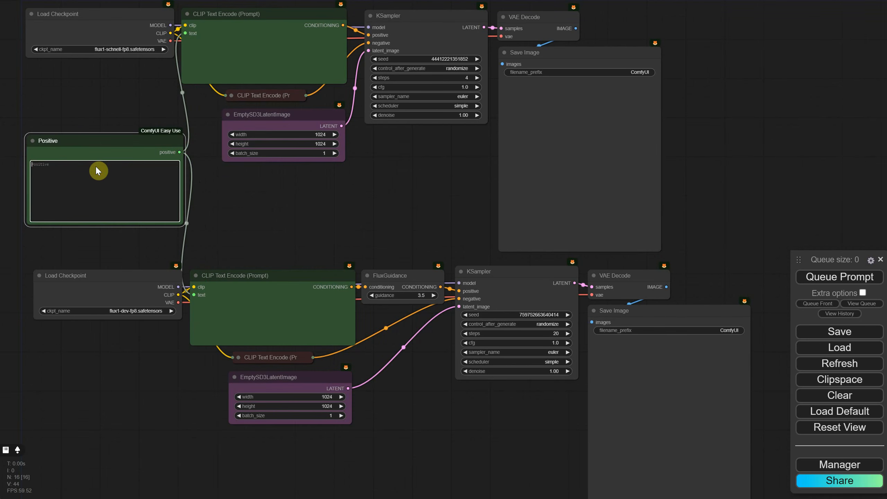
text(closeup portrait of a sci-fi warrior robot, rusty metal, mech, cinematic, red eyes, dark interior background, movie scene, sharp, rim light, epic, golden hour)
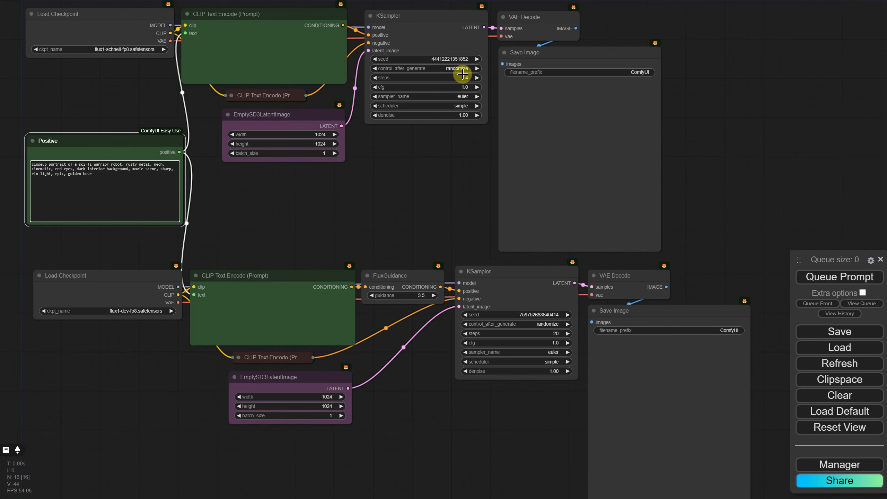
- Set the seed to 2024 in both KSampler nodes
click(456, 59)
text(2024)
key(Return)
click(551, 315)
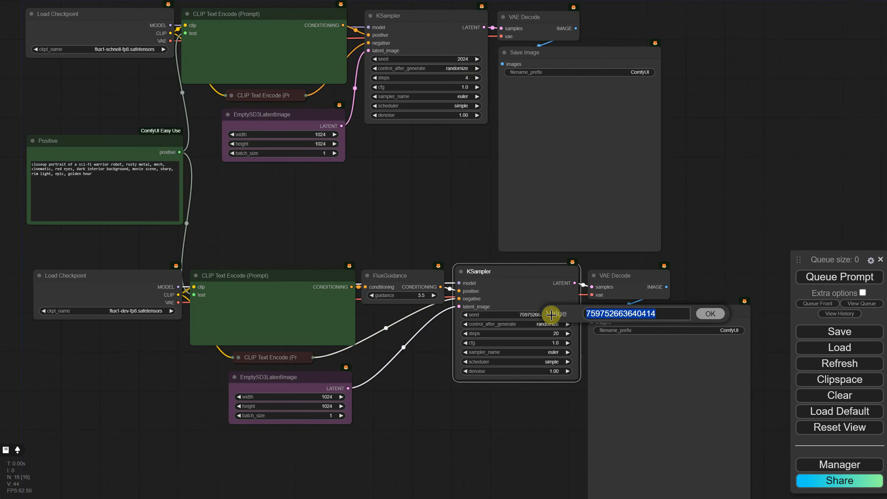
text(2024)
key(Return)
- Set control_after_generate to increment in both KSampler nodes and queue the prompt
click(455, 68)
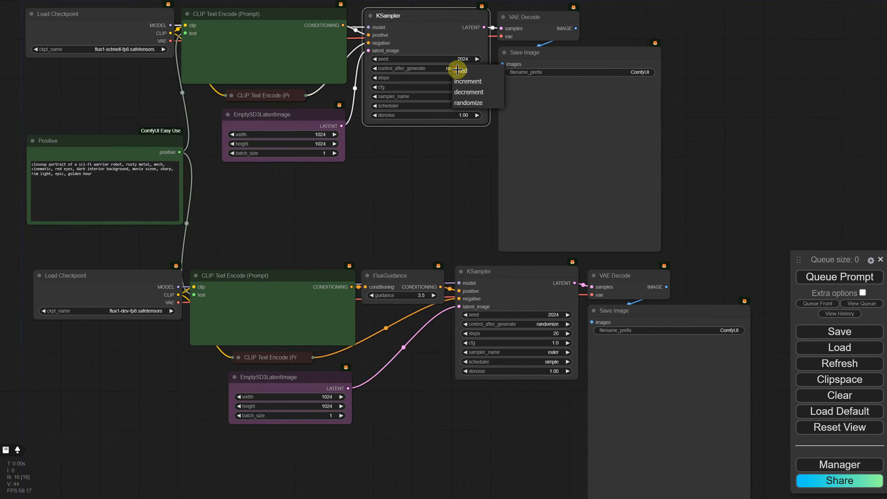
click(470, 84)
click(553, 324)
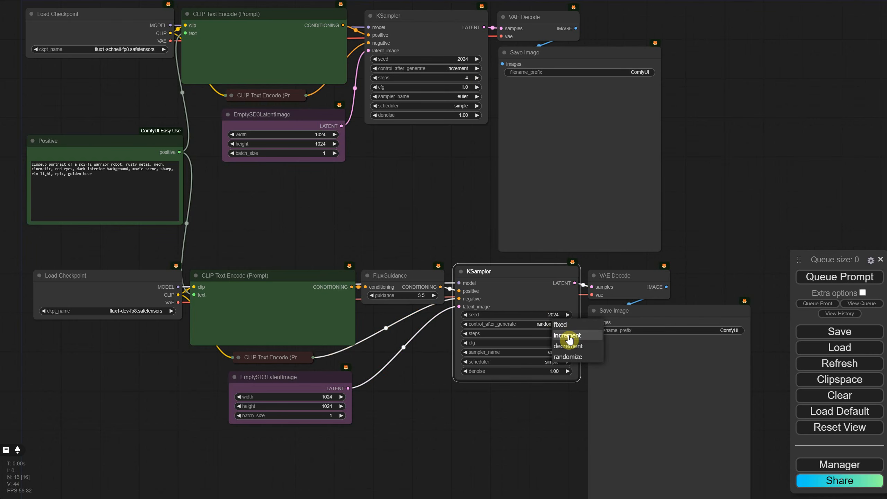
click(568, 335)
click(809, 277)
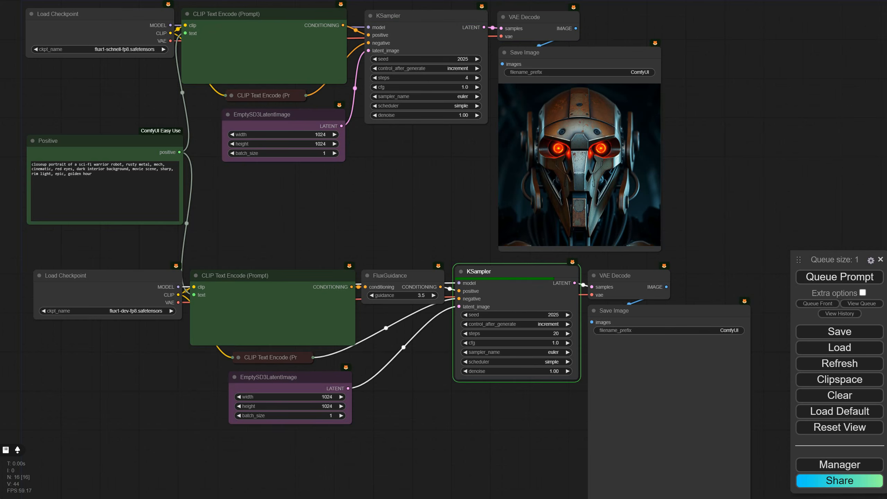
- Convert the selected nodes into a group node named txt2img flux and set the first Save Image's filename_prefix to schnell
text(txt2img flux)
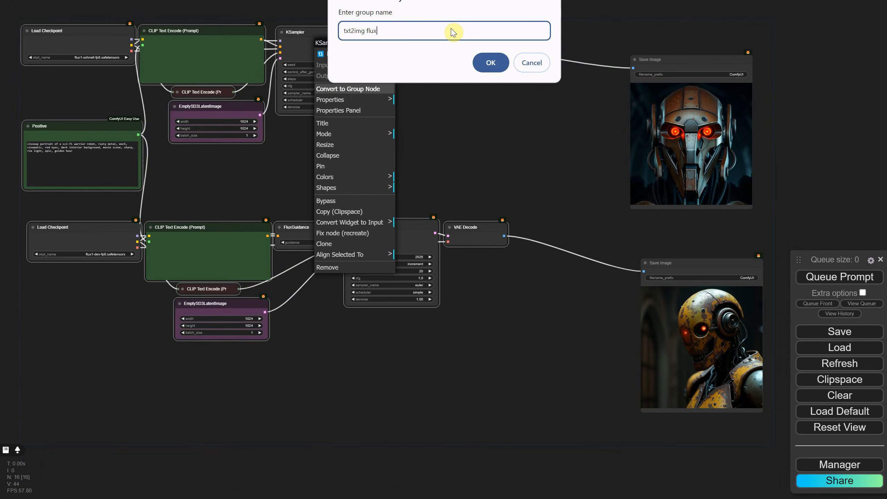
key(Return)
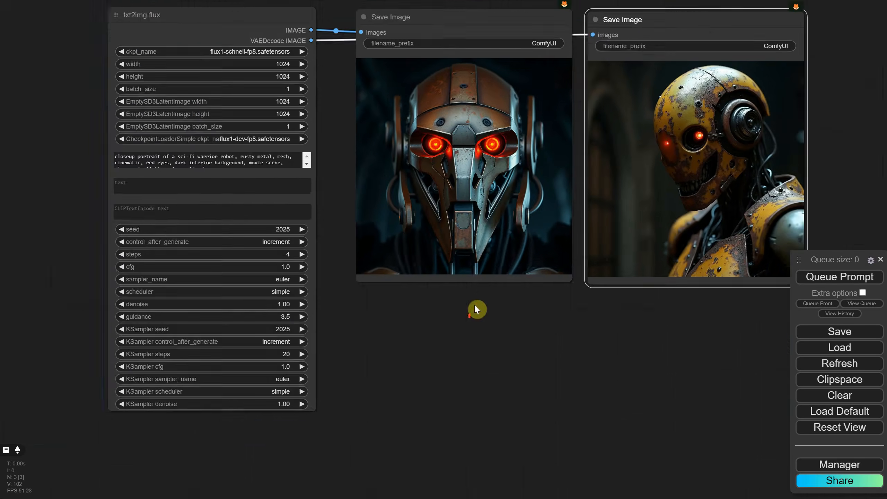
click(537, 88)
text(schnell)
key(Return)
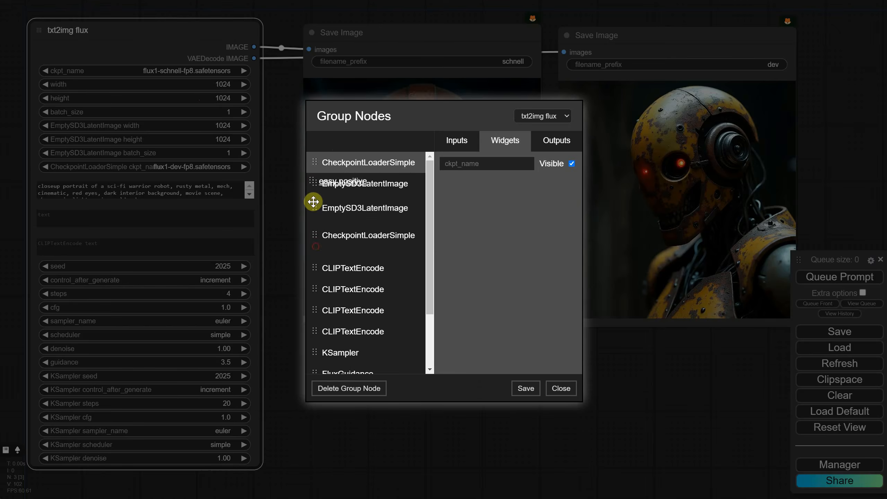
- In the txt2img flux settings, order both checkpoint loaders and easy positive before the latent nodes, and hide the empty CLIPTextEncode text widgets
drag(313, 202, 313, 185)
scroll(366, 280, down, 3)
click(370, 346)
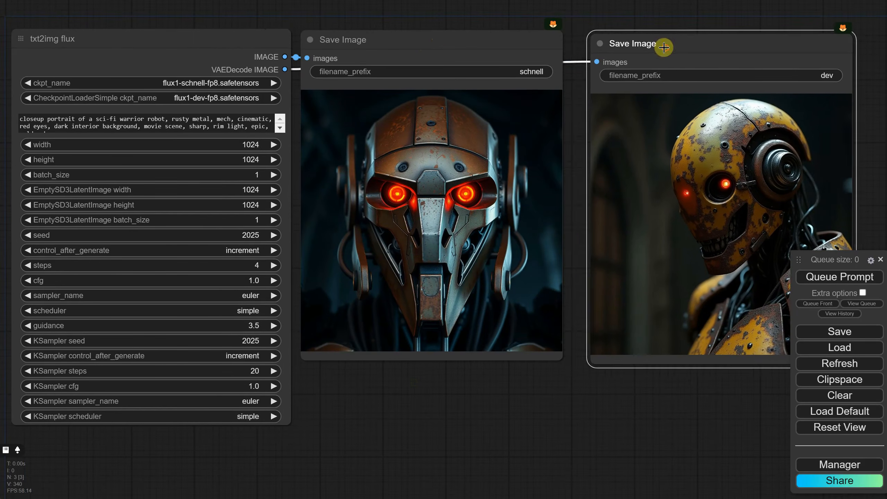
right_click(123, 55)
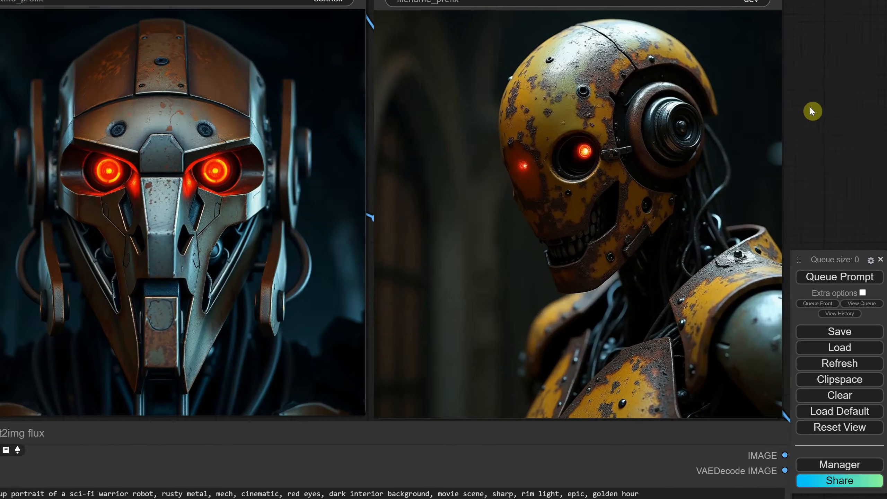
- Replace the txt2img flux prompt with "a green sphere on a blue cube, the background is black, 3d render" and generate twice
scroll(809, 108, down, 1)
drag(809, 109, 810, 132)
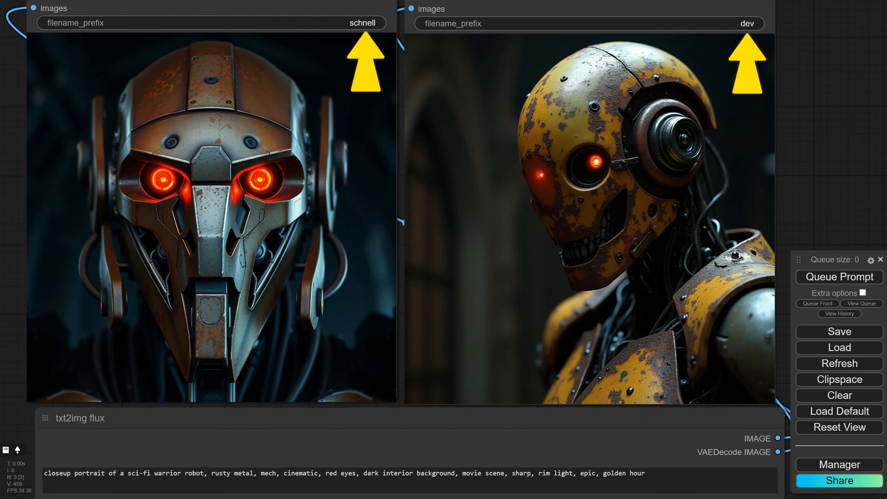
drag(651, 476, 1, 481)
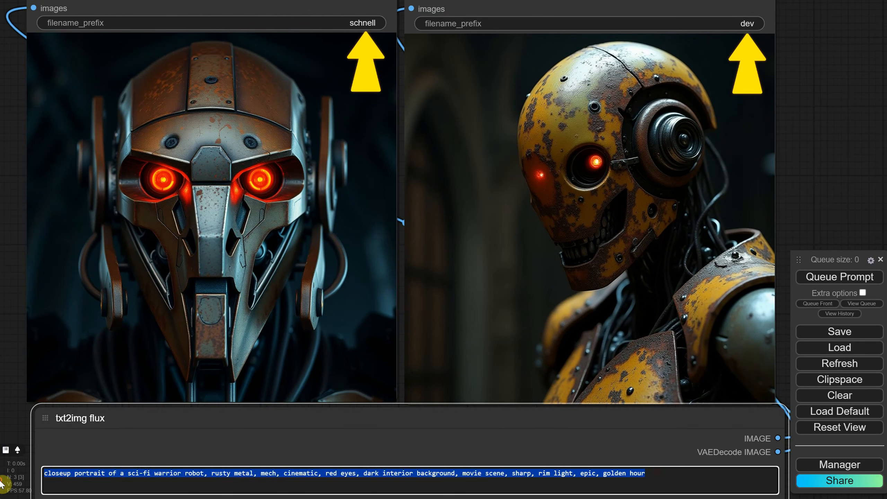
text(a green sphere on a blue cube, the background is black, 3d render)
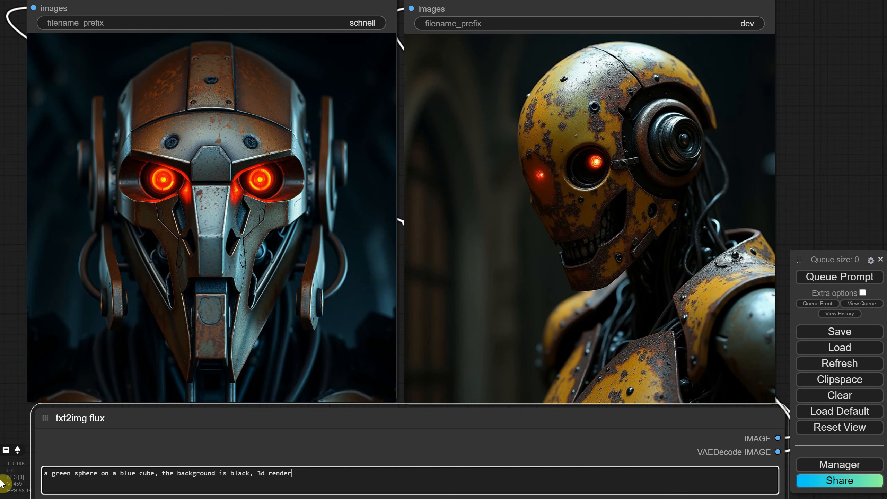
click(818, 277)
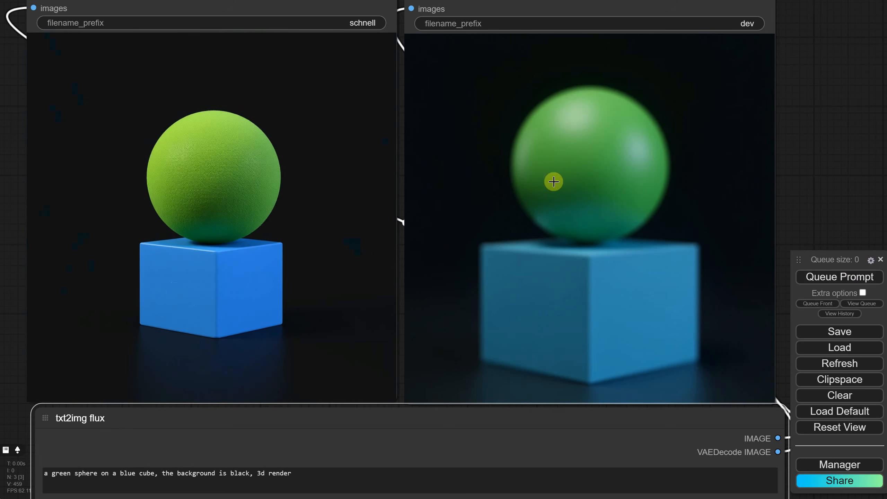
click(810, 284)
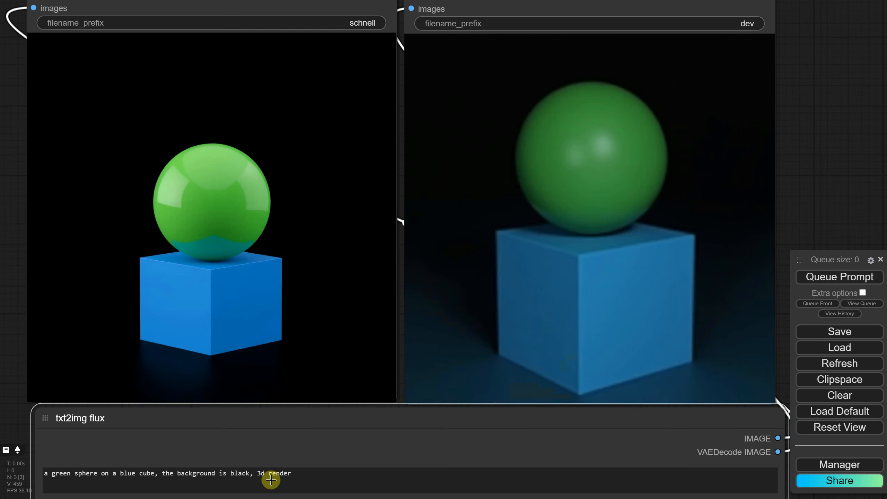
- Replace "3d render" in the prompt with "digital painting, epic" and generate the images again
drag(254, 474, 337, 479)
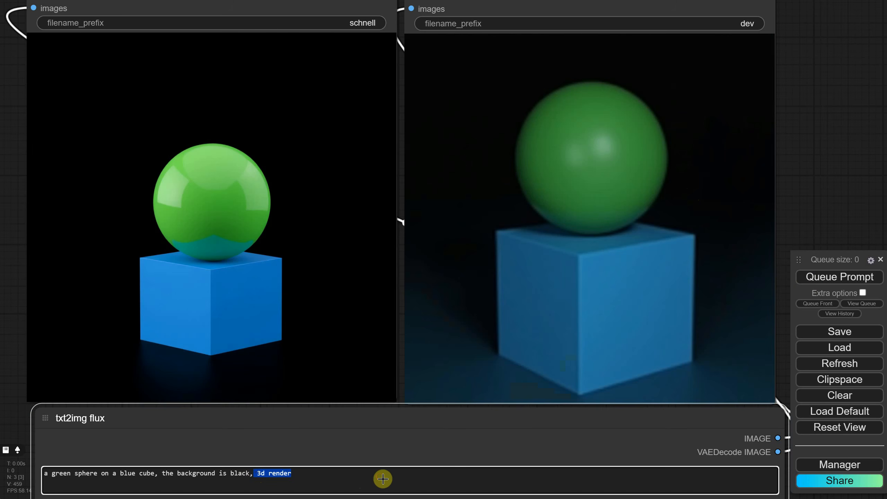
text(digital)
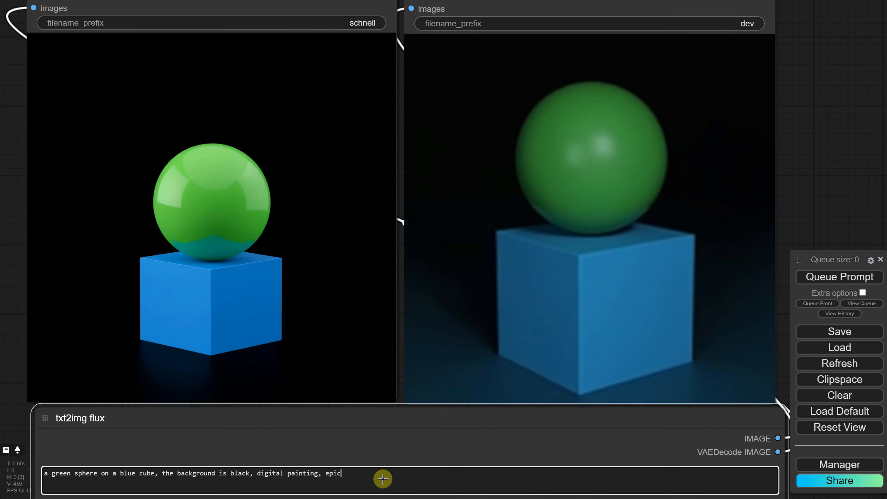
text( painting, epic)
click(823, 279)
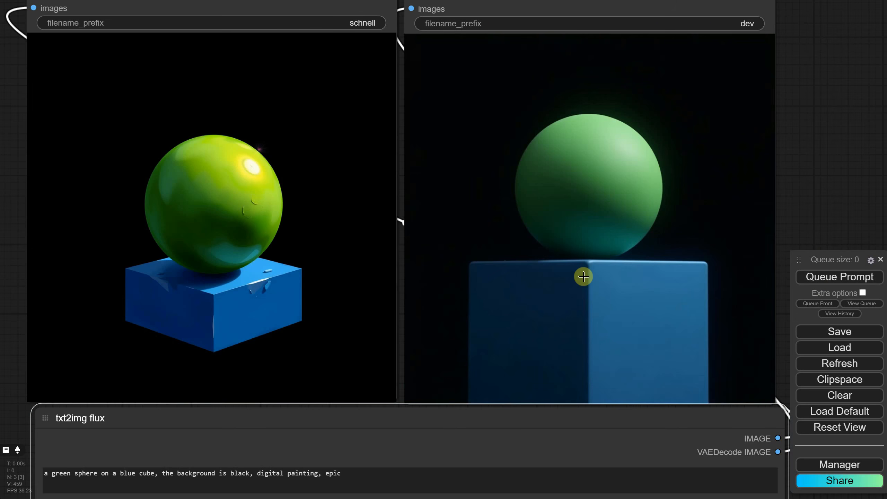
- Generate "portrait of a woman, age of 60, gray hair, wearing a hat with a feather, smiling to the camera, new york street blurred in the background"
click(369, 483)
key(ctrl+a)
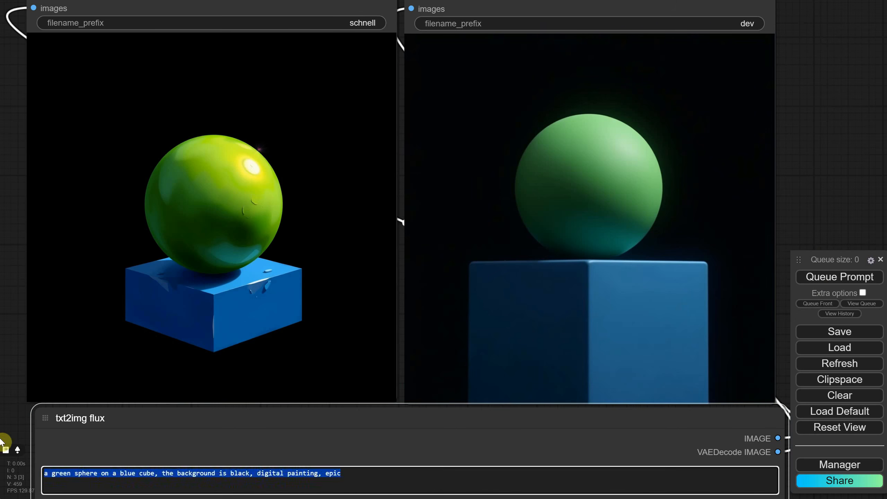
text(portrait of a woman, age of 60)
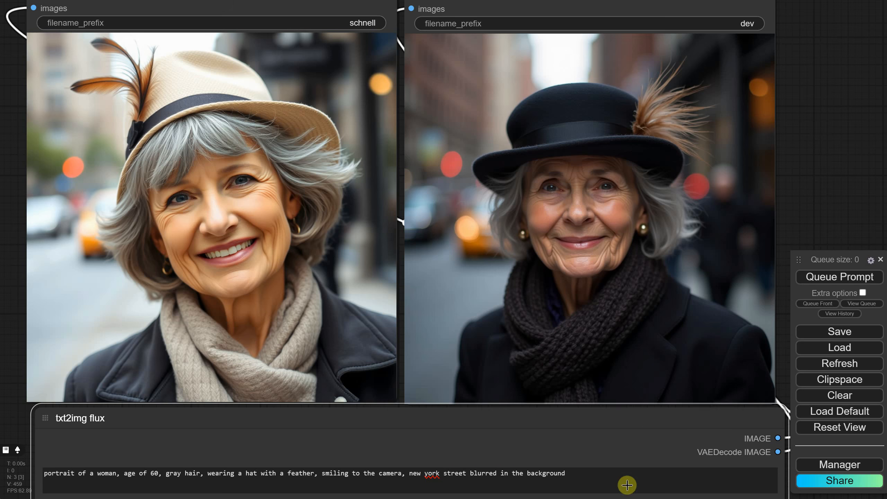
- Replace the prompt with "cinematic portrait of a viking with beard, golden hour, a castle behind made from rocks, raining" and generate the images
drag(627, 485, 10, 445)
text(cinematic portrait of a viking with beard, golden hour, a castle behind made from wo)
key(BackSpace)
key(BackSpace)
text(rocks, raining)
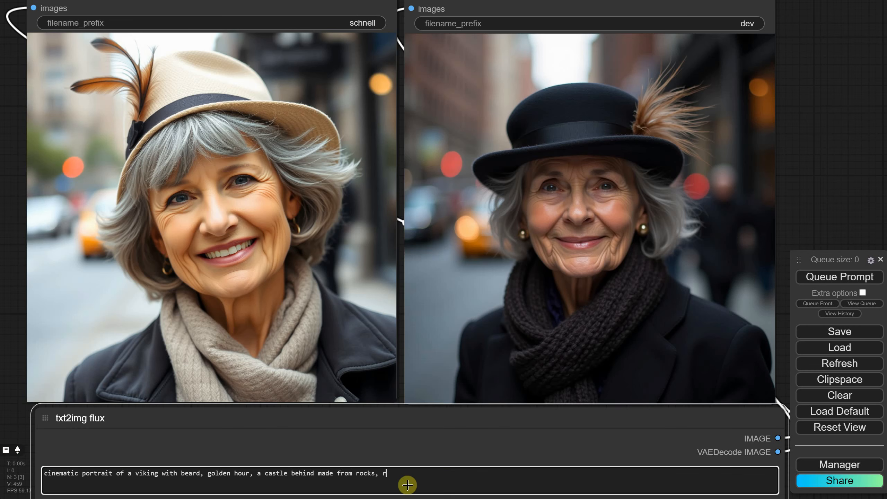
key(ctrl+Return)
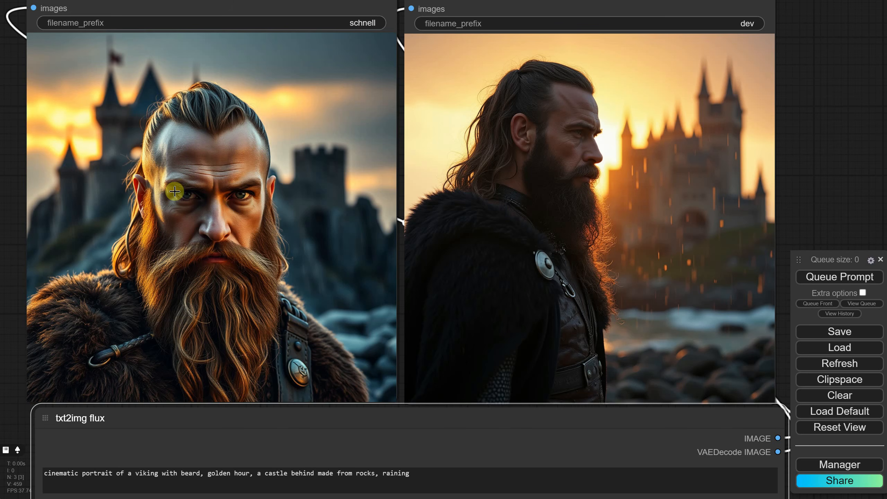
- Generate "a witch holding a sign saying ' I am not a witch' in a magical fantasy forest, with blue fireflies tiny dots flying around, concept art digital painting"
drag(494, 482, 20, 479)
text(a witch holding)
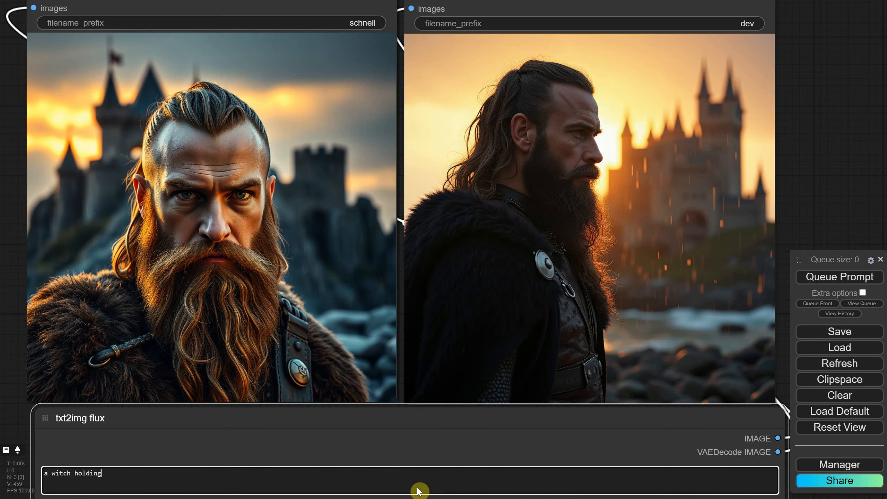
text( a sign saying " I am not a witch" in a magical fantasy forest, with blue fireflies tiny dots flying around, concept art digital painting)
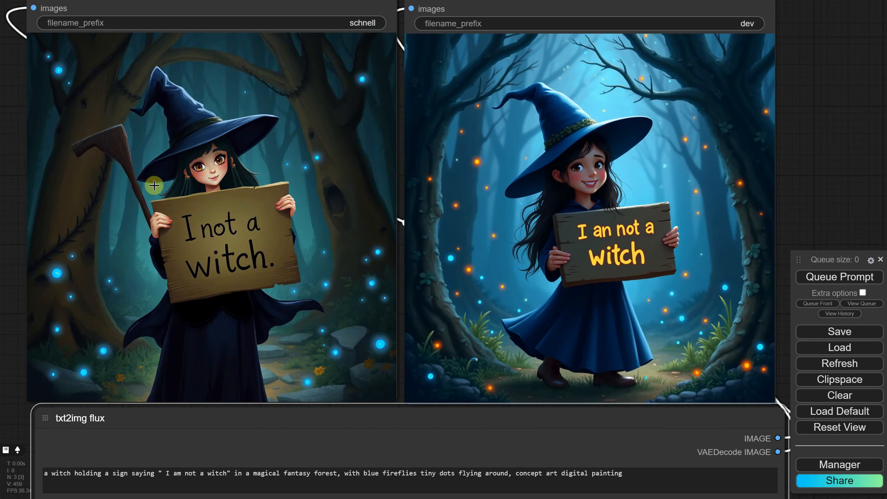
- Replace "concept art digital painting" in the witch prompt with "renaissance oil painting" and generate the images again
drag(517, 475, 664, 482)
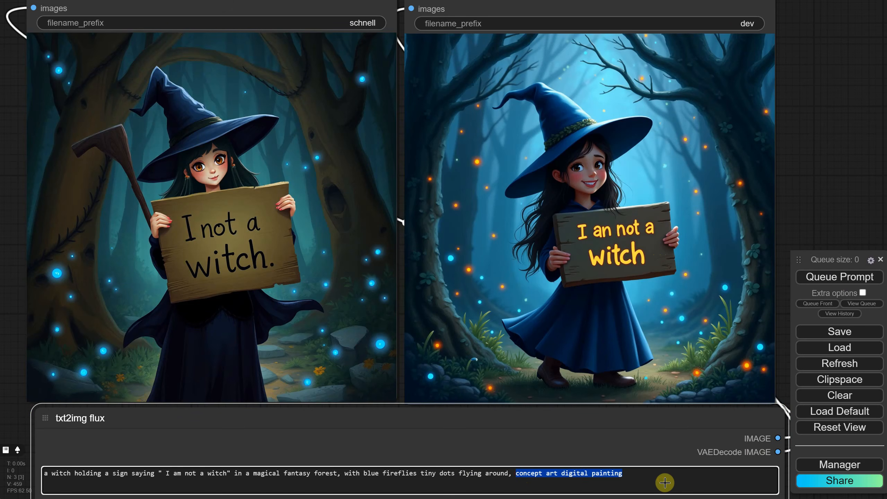
right_click(664, 483)
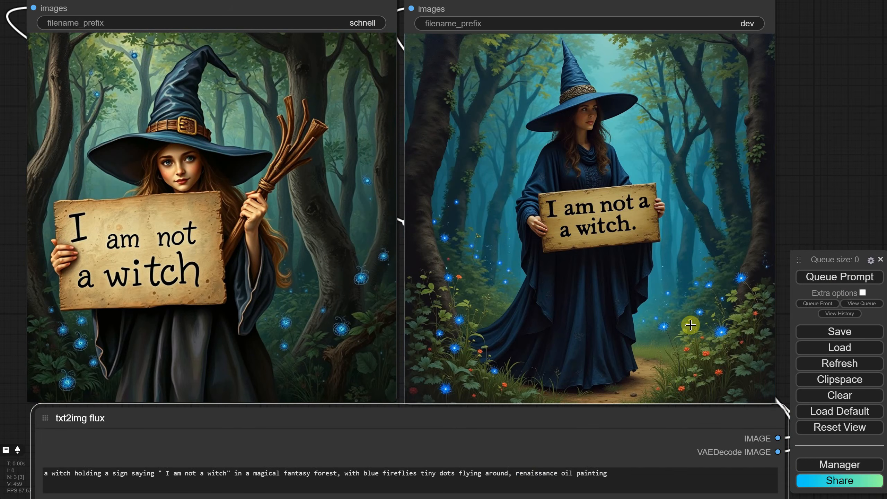
- Replace the prompt with "a cute cartoon cat warrior knight, a castle made from candy behind, cute, 3d animation render" and generate the images
click(647, 475)
key(ctrl+a)
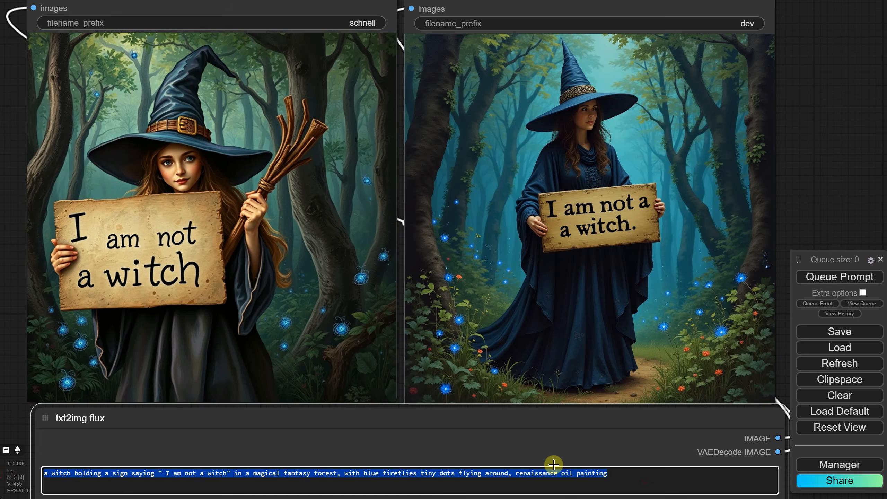
text(a cute cartoon cat warrior knight, a castle made from candy behind, cute, 3d animation render)
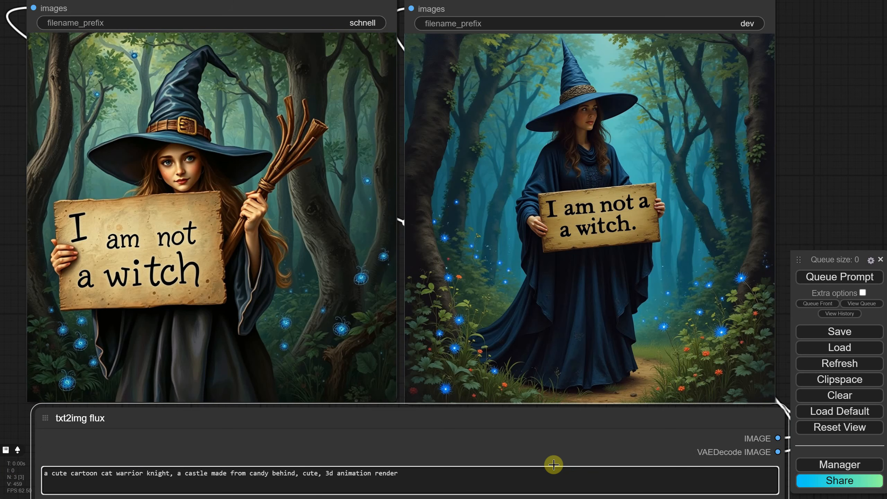
key(ctrl+Return)
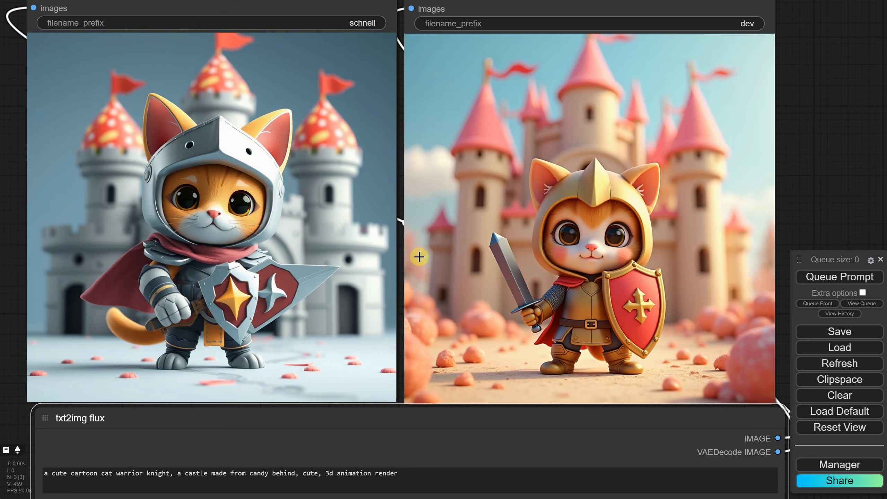
- Prompt for a cute fantasy art cartoon of a penguin eating icecream, wearing a red vest and cowboy hat, with a big polar bear behind, and generate
click(427, 475)
key(ctrl+a)
text(a penguin eating iced)
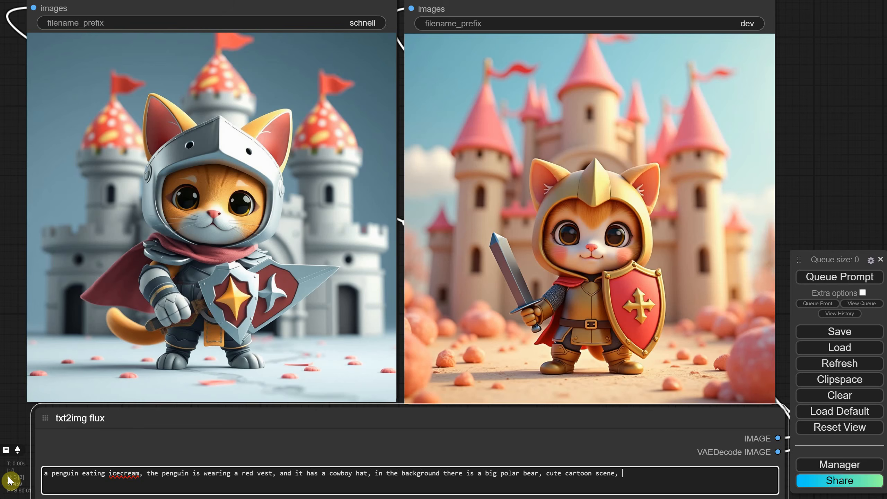
text(fantasy art cartoon)
key(ctrl+Return)
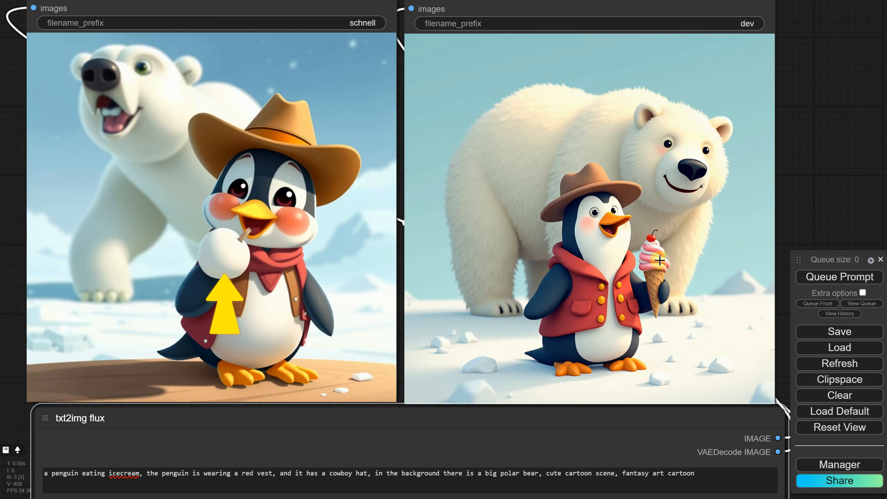
- Replace the prompt with "a bunny and a fox are playing with a red ball on the beach, cute cartoon watercolor painting, pastel colors" and generate
drag(714, 477, 1, 478)
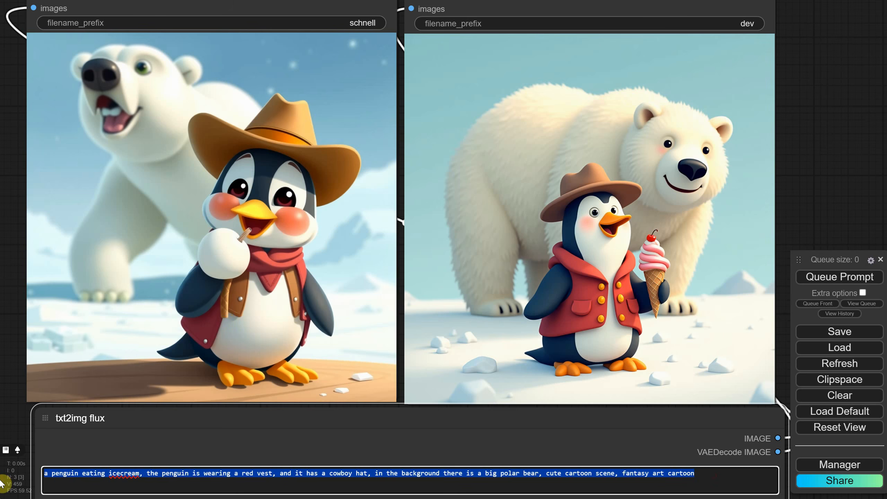
text(a bunny and a fox are playing with a red ball on the beach, cute cartoon watercolor painting, pastel colors)
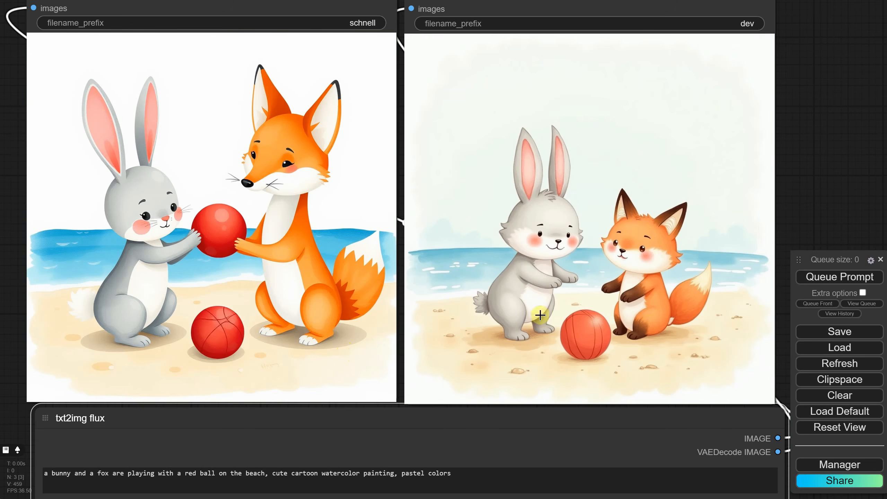
- Generate "portrait of a cowboy crocodile, a poster with wanted on a wall, epic", and regenerate with ", the poster has the text "WANTED $1000" on it" appended
text(portrait of a cowboy crocodile, a poster)
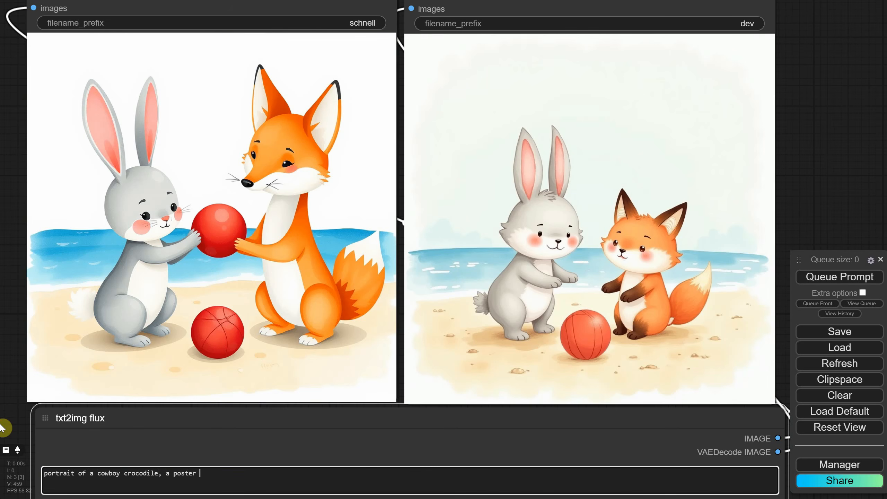
text(ll, epic)
click(830, 277)
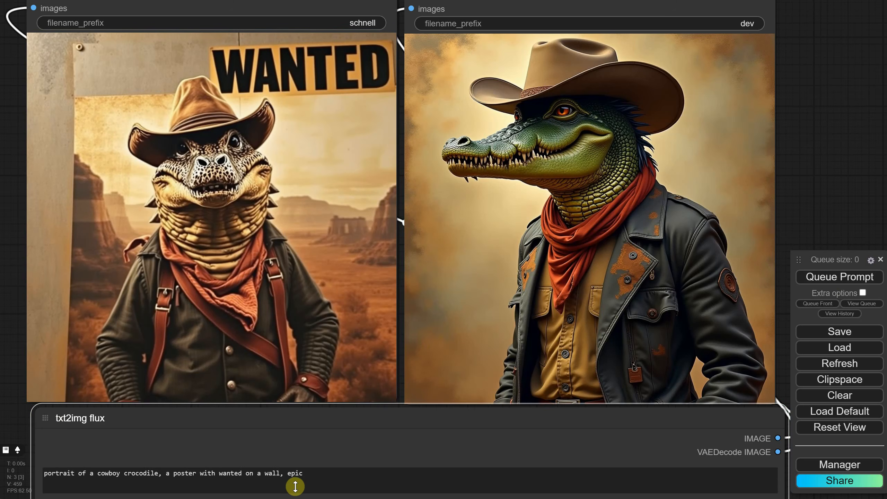
click(318, 475)
text(, the poster has the text "WANTED $1000" on it)
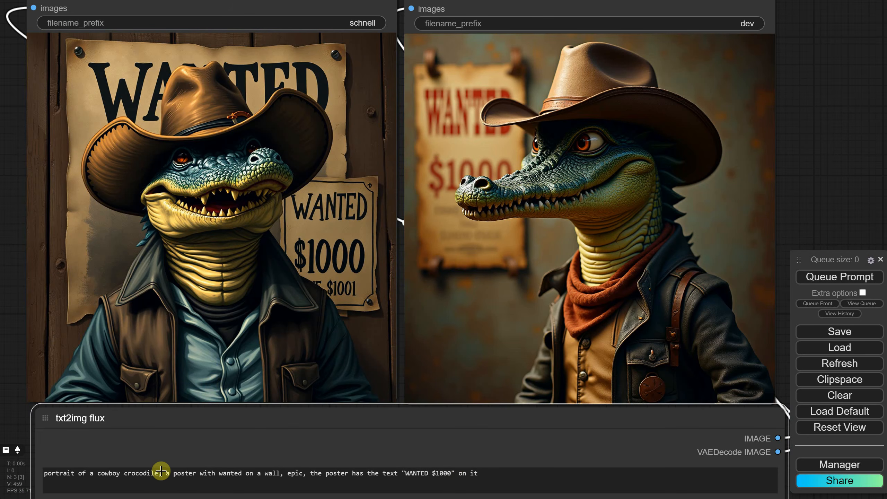
- Rewrite the beginning of the crocodile prompt as "a poster with a cowboy crocodile sketch on a wall" and generate the images
drag(159, 484, 42, 475)
key(BackSpace)
double_click(109, 474)
text(a cowboy crocodile sketch)
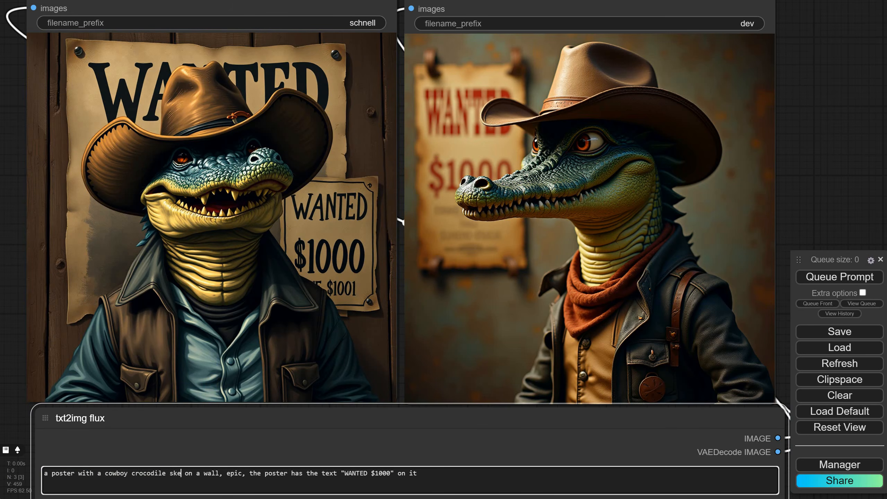
click(817, 277)
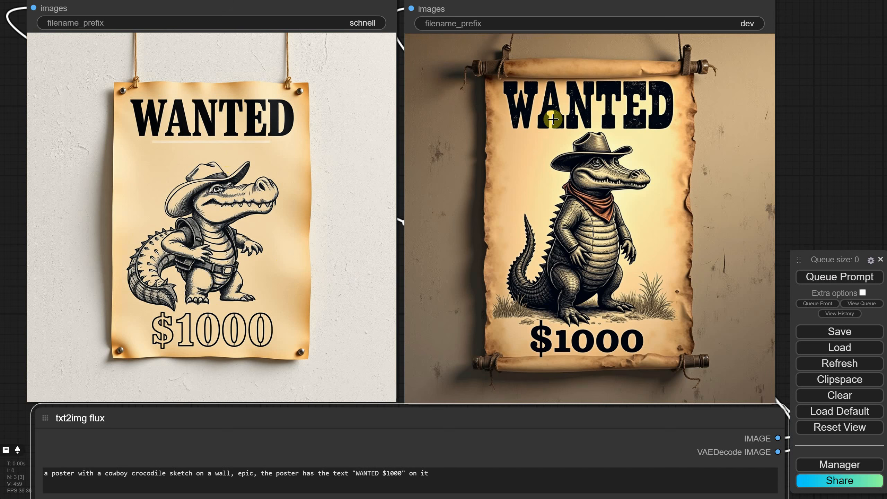
- Replace the txt2img flux prompt with "stairs to heaven, concept art" and generate the images
text(tairs to heaven, concept art)
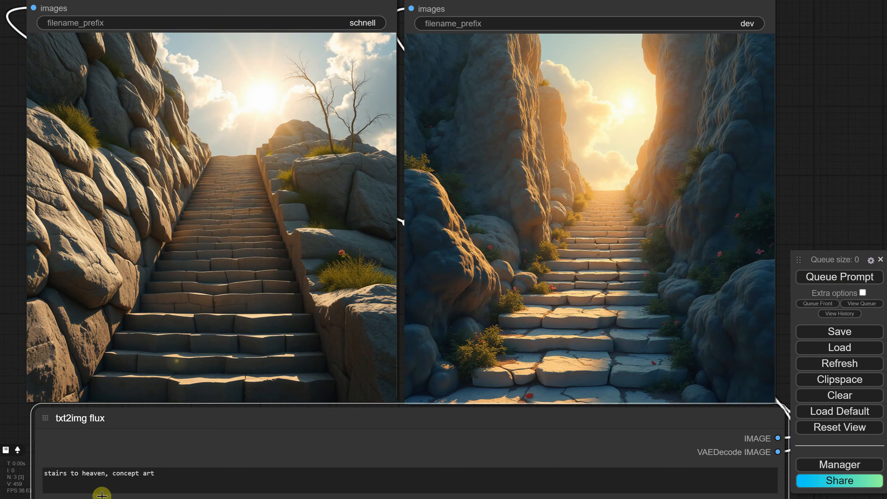
- Replace the prompt with "delicious food photo of a hamburger, ad photography, next to the burger there are some french fries, rustic mood, morning light" and generate
triple_click(180, 475)
text(de)
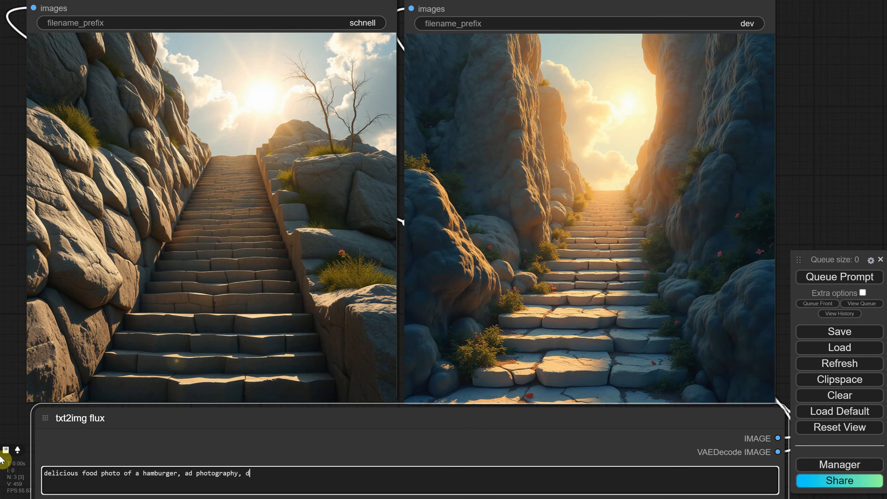
key(BackSpace)
text(next to the burger there are some french fries, rustic mood, morning light)
key(ctrl+Return)
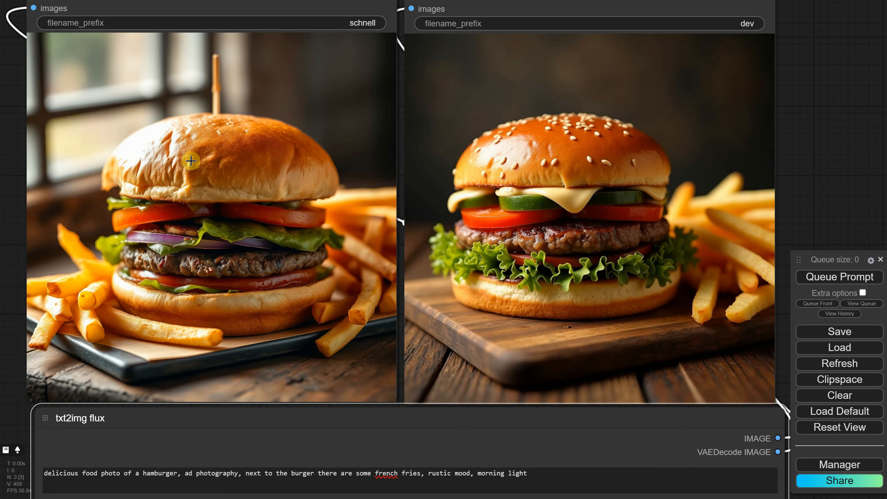
- Insert "there is a little flag on top of the burger with the text "Free"," after "hamburger," and generate the images
click(191, 475)
text(there is a little flag on top of the burger with the text "Free",)
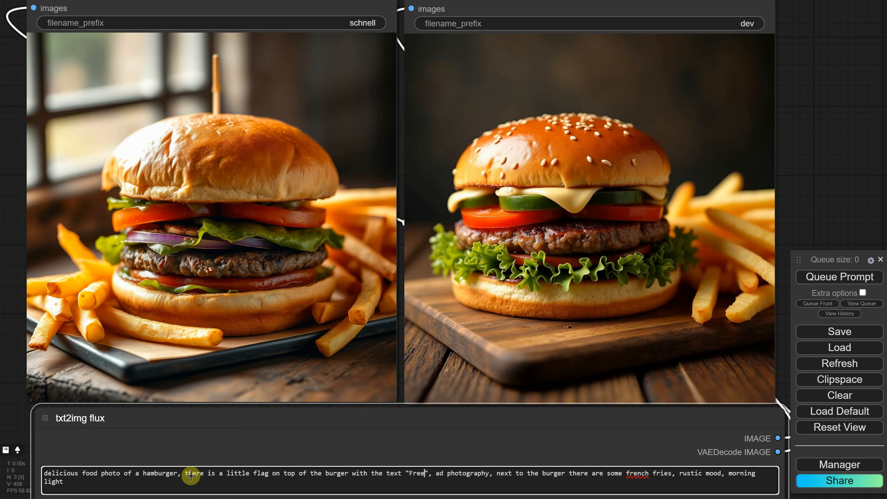
key(ctrl+Return)
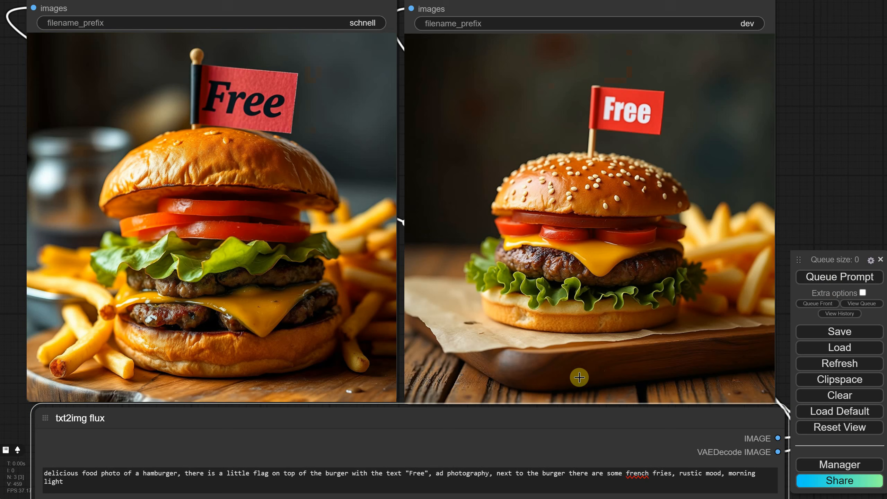
- Insert "the flag is white," after the flag text in the hamburger prompt and generate the images again
click(442, 473)
text(the flag is wh)
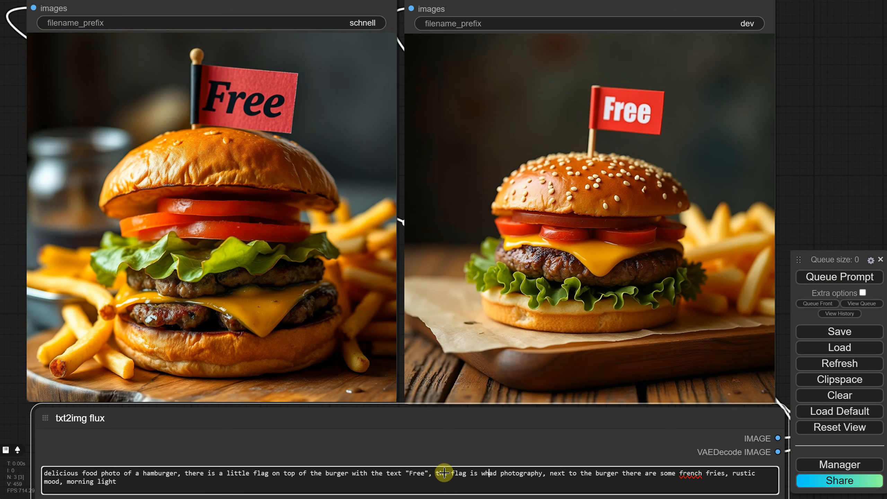
text(ite,)
click(814, 277)
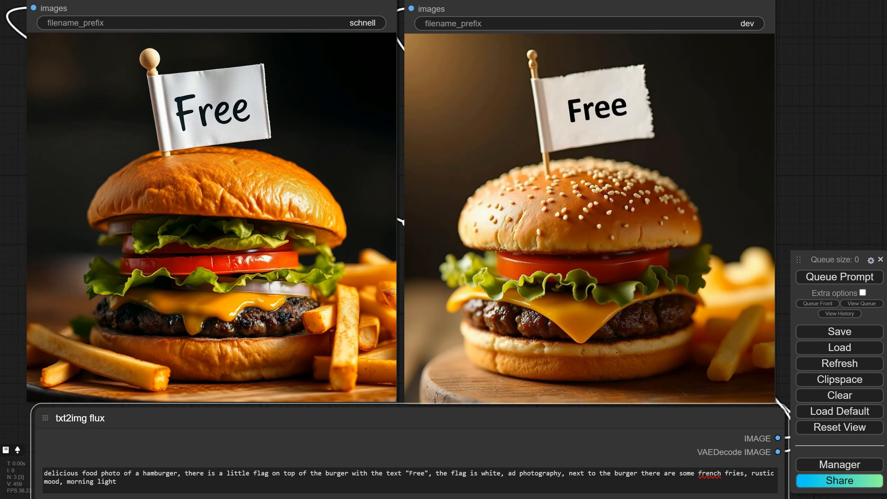
- Replace the prompt with "minimalist vector design of a bunny silhouette, black design on white background, simple vector design" and generate the images
click(532, 485)
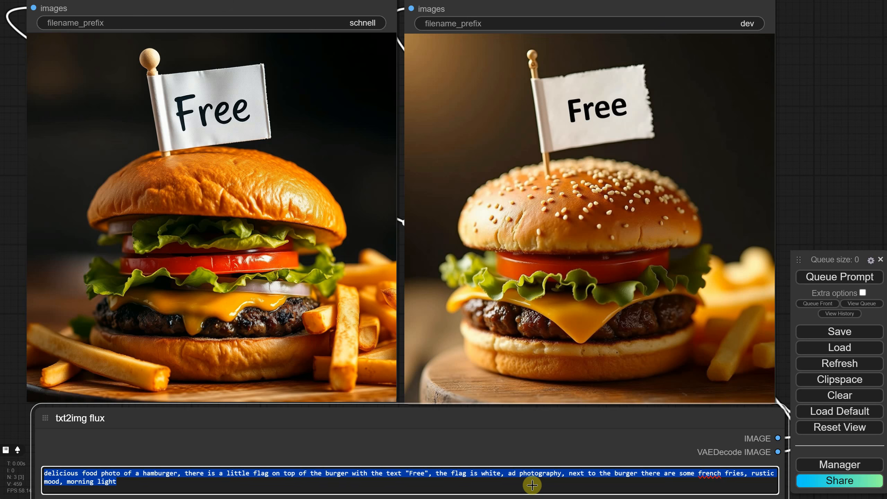
text(m)
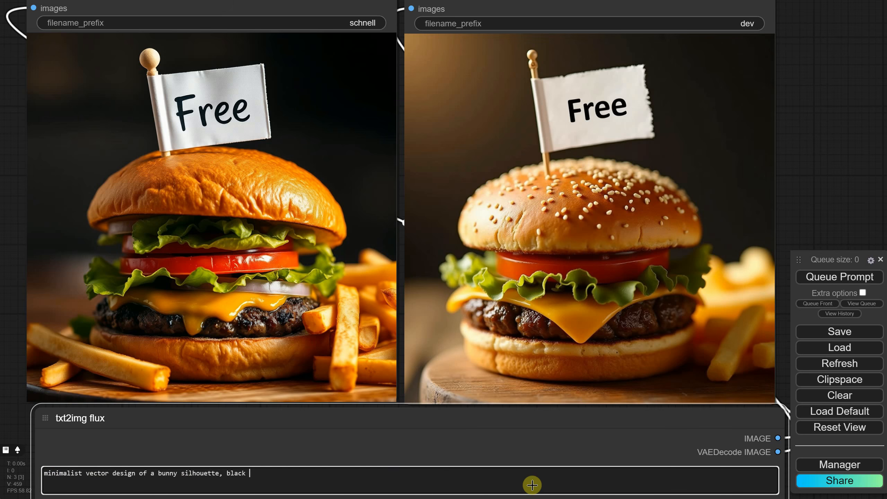
click(839, 276)
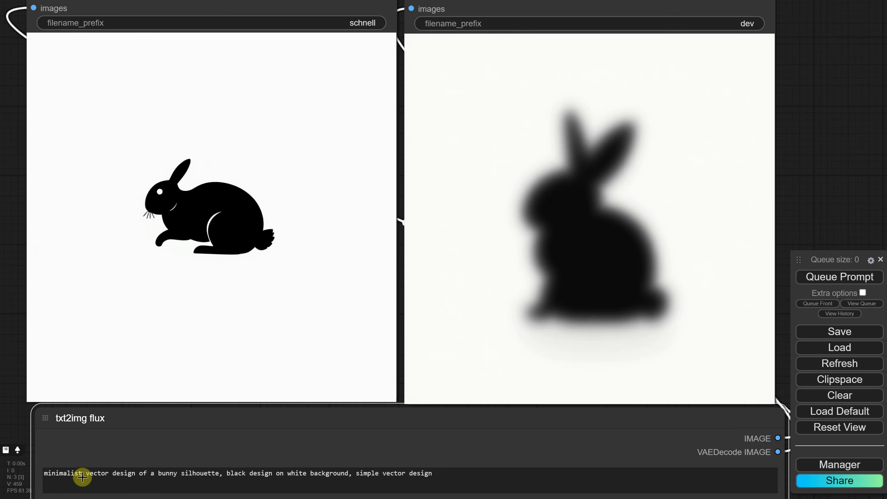
- Insert "cute cartoon" before "bunny silhouette" in the prompt and generate the images again
click(157, 472)
text(cute cartoon)
key(ctrl+Return)
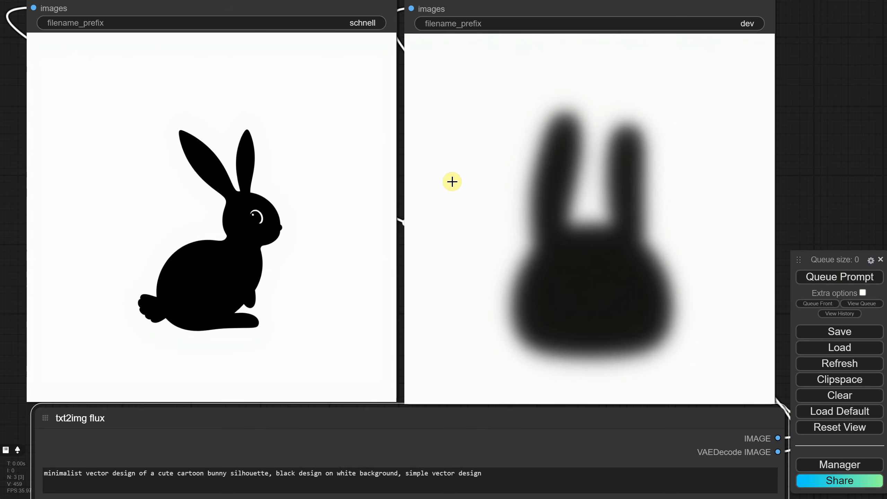
- Shorten the prompt to "minimalist vector design of a cat" and generate the images
triple_click(546, 475)
click(544, 482)
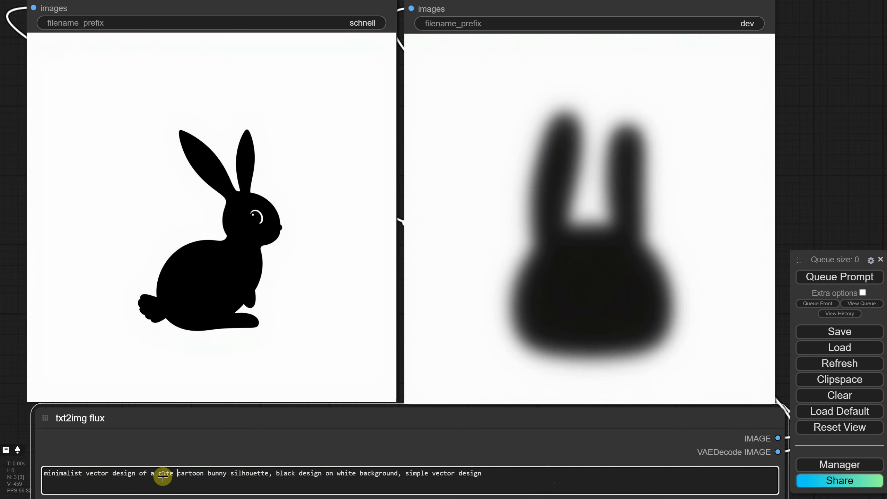
drag(160, 476, 647, 488)
text(cat)
click(836, 278)
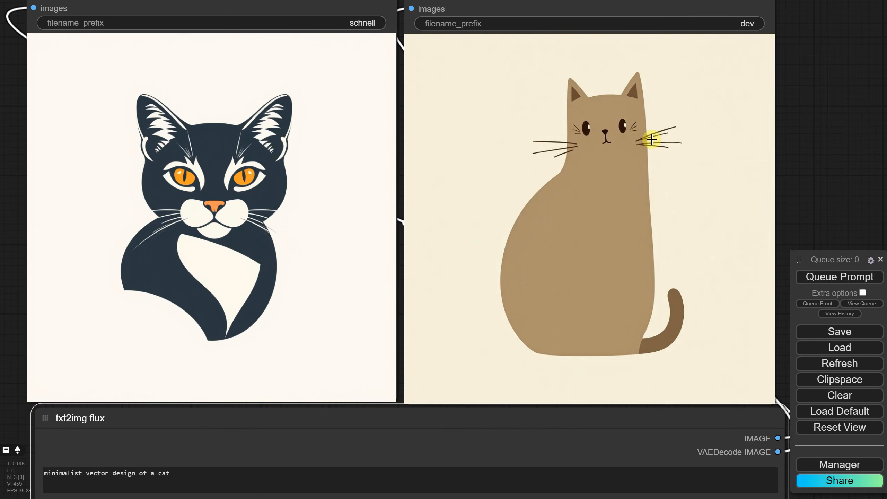
- Replace the prompt with "sport logo of a tiger with a crown, epic, cinematic, black background, vector design"
drag(170, 474, 1, 468)
text(sport logo of a tiger with a crown, epic, cinematic, black background, vector)
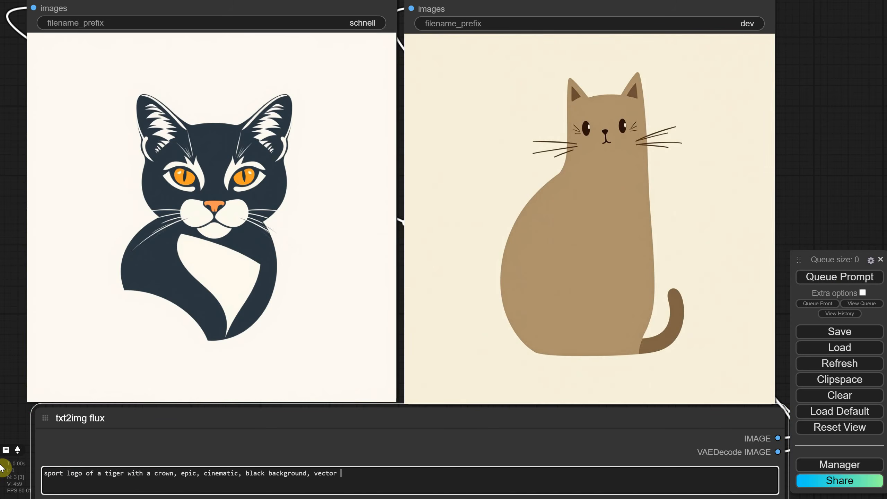
text(design)
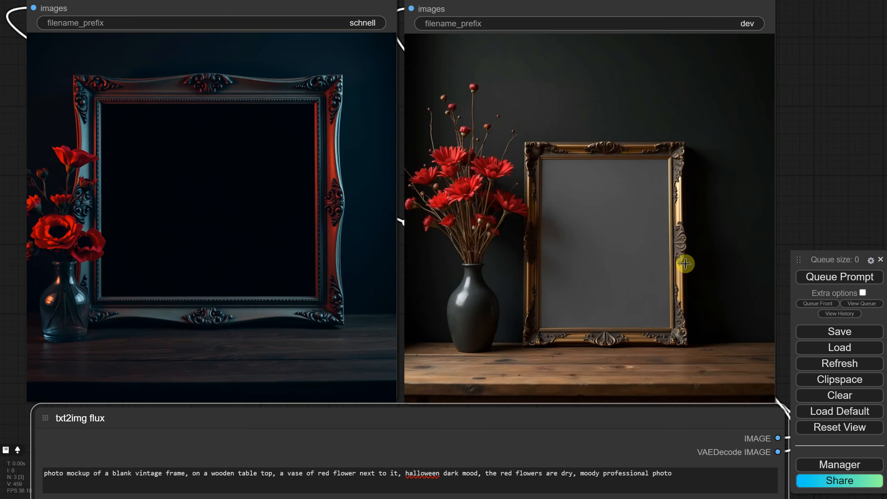
- Insert "with a white canvas inside" after "blank vintage frame" in the photo mockup prompt and generate the images again
click(185, 472)
text(with a white canvas inside)
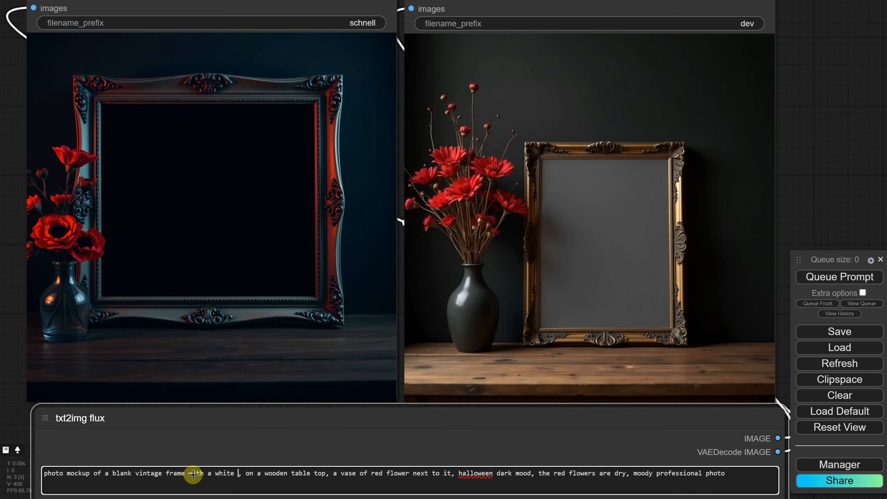
click(817, 277)
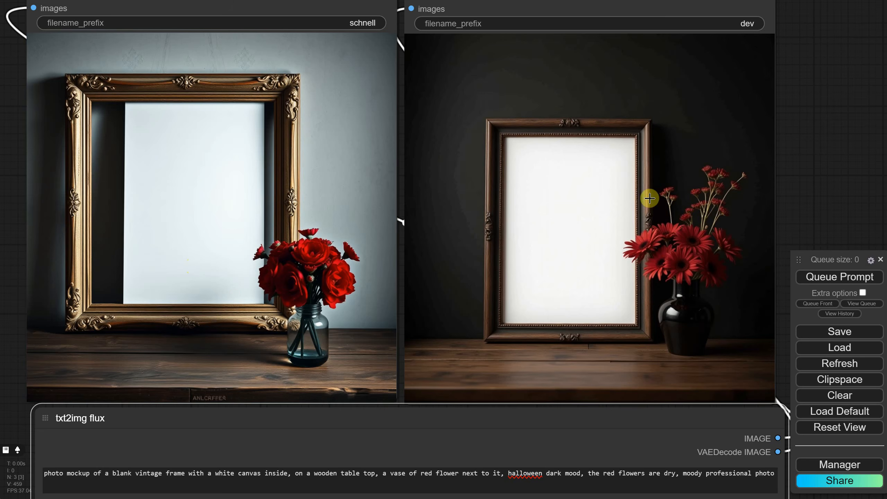
- Replace the prompt with "oil painting of a king on a throne, from year 1650, beautiful oil painting, powerful" and generate the images
click(622, 481)
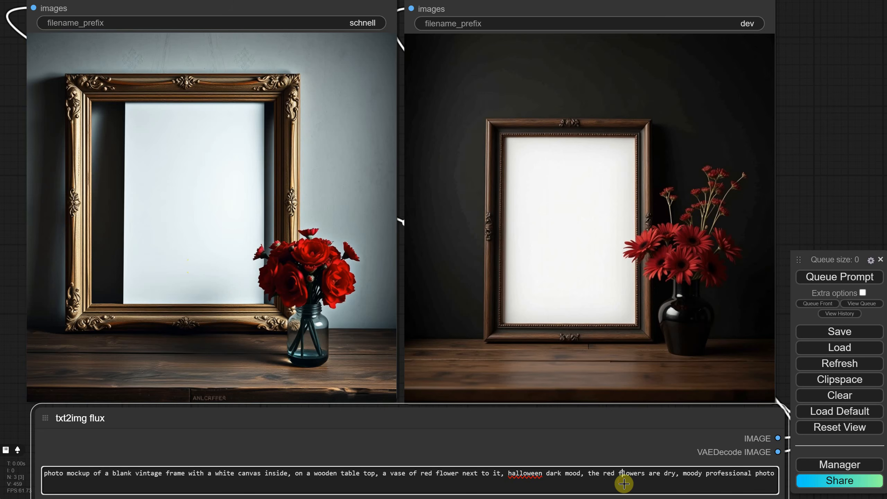
key(ctrl+a)
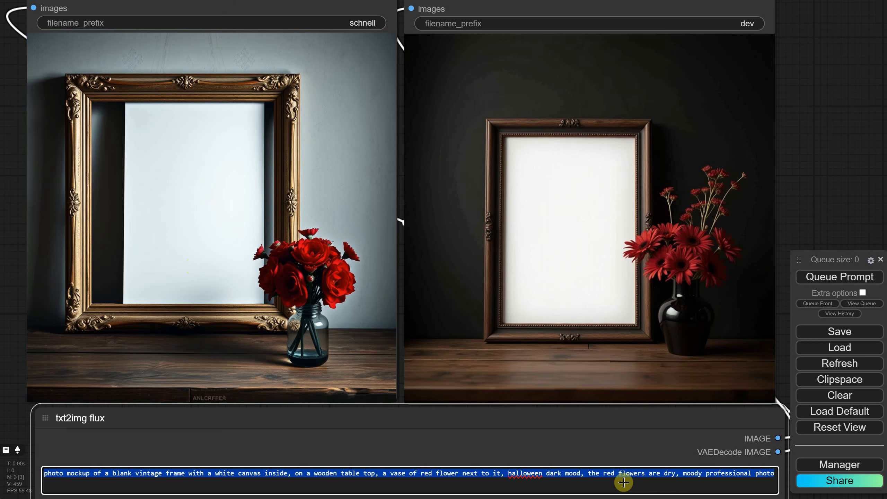
text(oil painting of a king on a throne, from year 1650,)
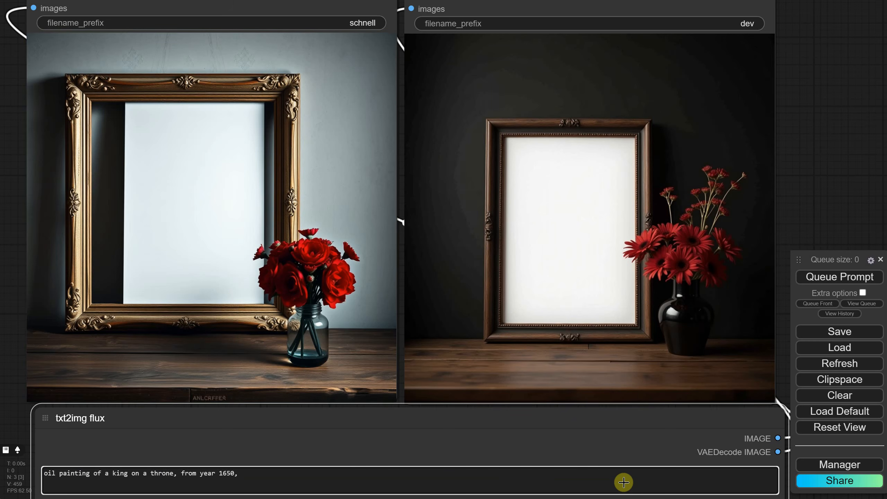
text( beautiful oil painting, powerfull)
click(832, 281)
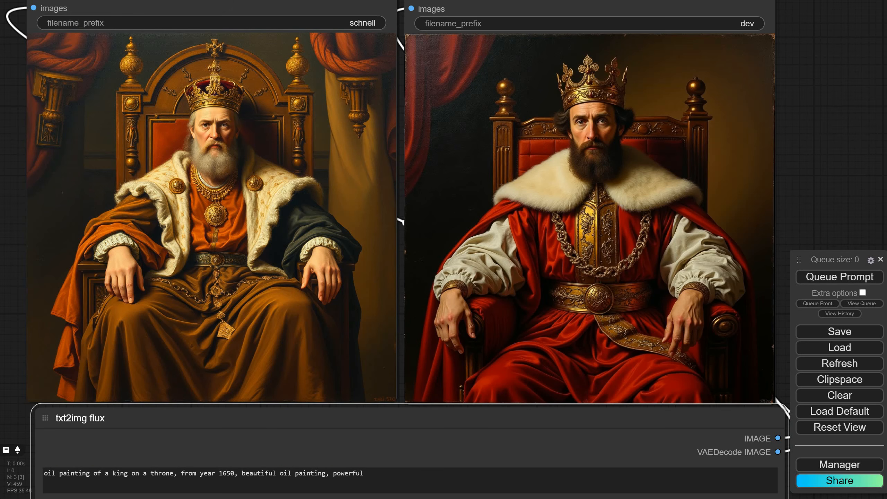
- Generate images for "a woman hand holding a red apple, closeup photo, black background, rim light" and again with "green pear" replacing "red apple"
text(a woman hand holding a red apple, closeup photo, black background, rim light)
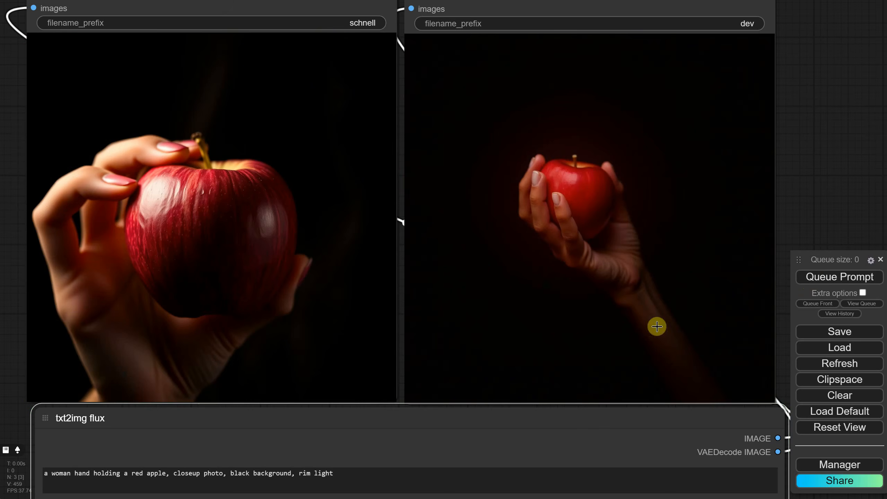
drag(131, 473, 159, 473)
text(green pear)
key(ctrl+Return)
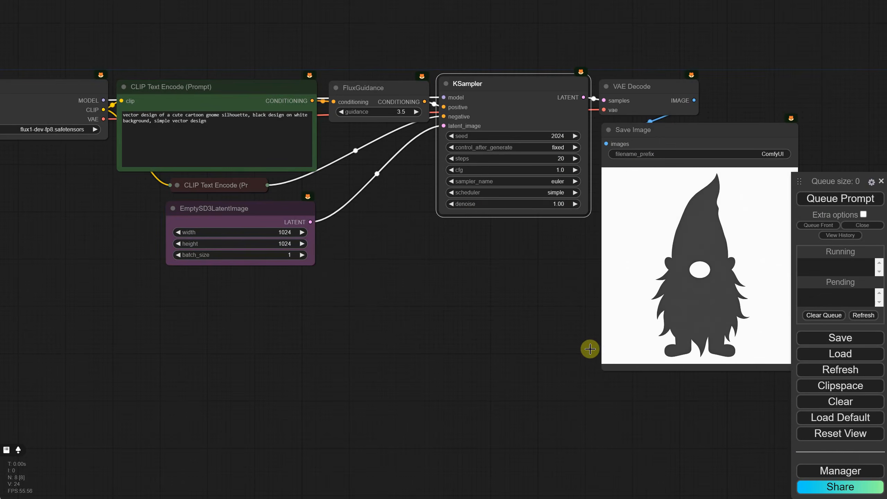
- In the gnome silhouette workflow, generate the image with KSampler seed 2025 and again with seed 2026
click(84, 178)
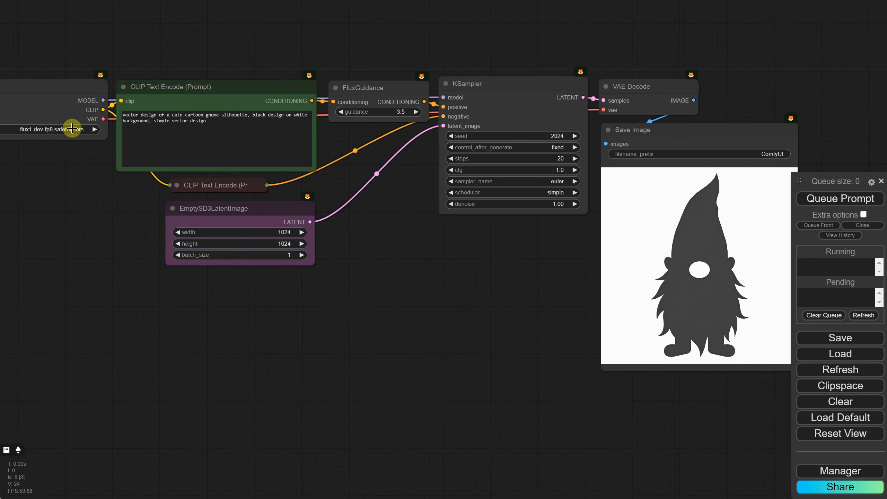
drag(560, 253, 383, 260)
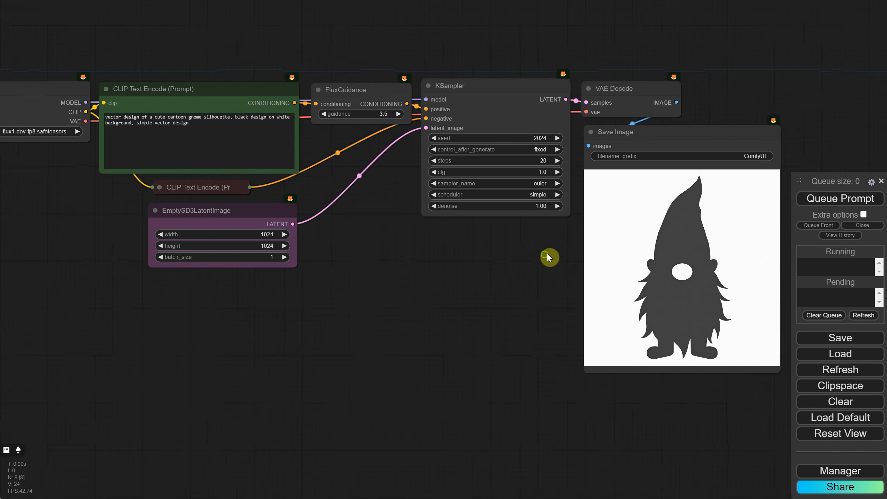
scroll(384, 256, up, 4)
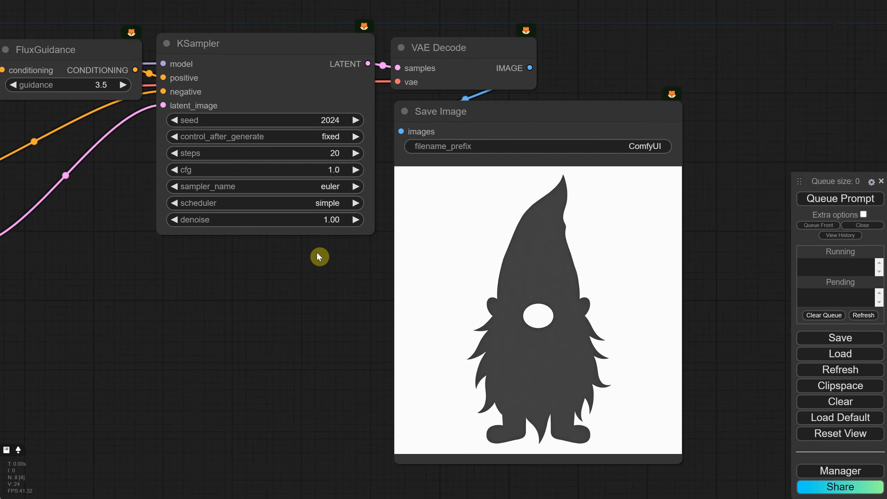
drag(317, 251, 283, 244)
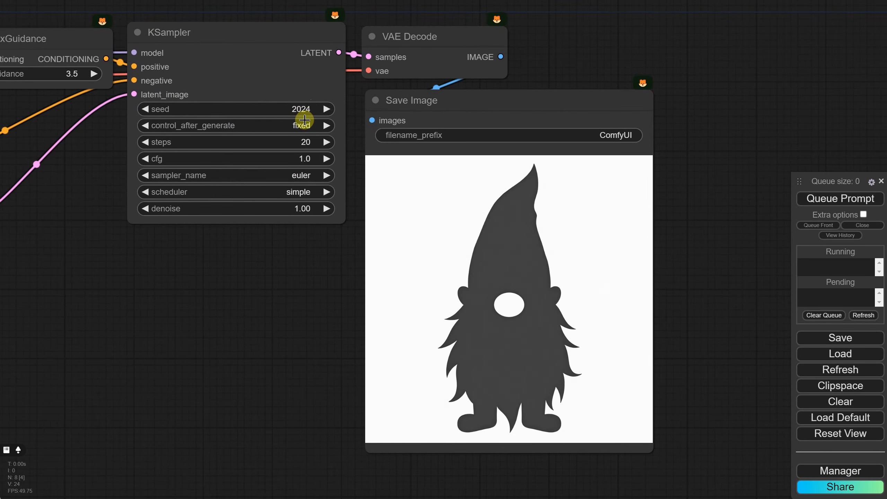
click(326, 109)
click(818, 200)
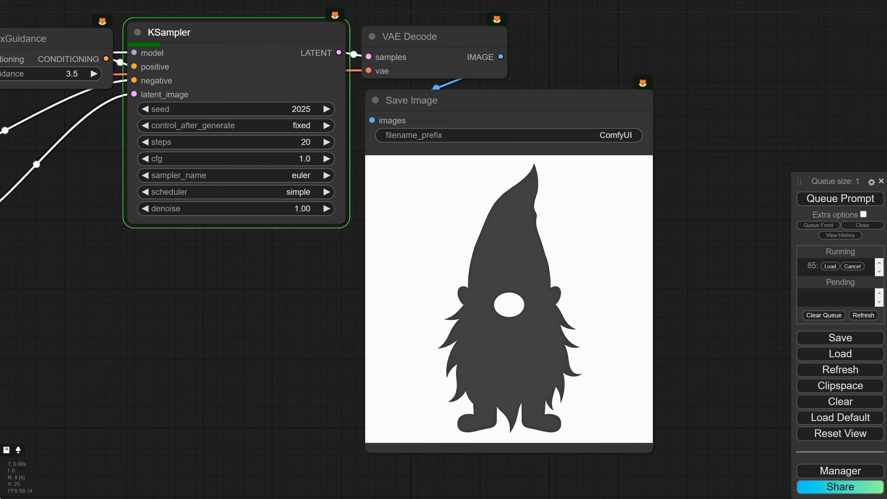
click(326, 109)
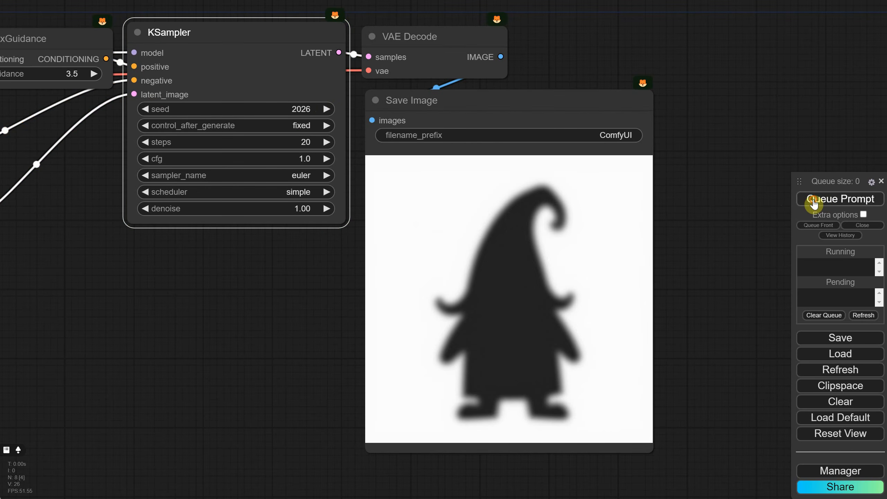
click(814, 199)
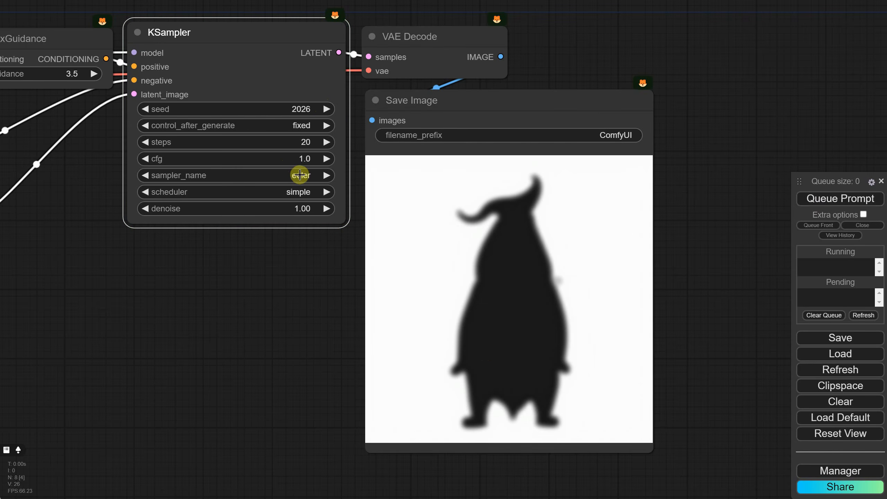
- Set the KSampler's sampler to dpmpp_2m and its scheduler to sgm_uniform, and generate the gnome image
click(308, 174)
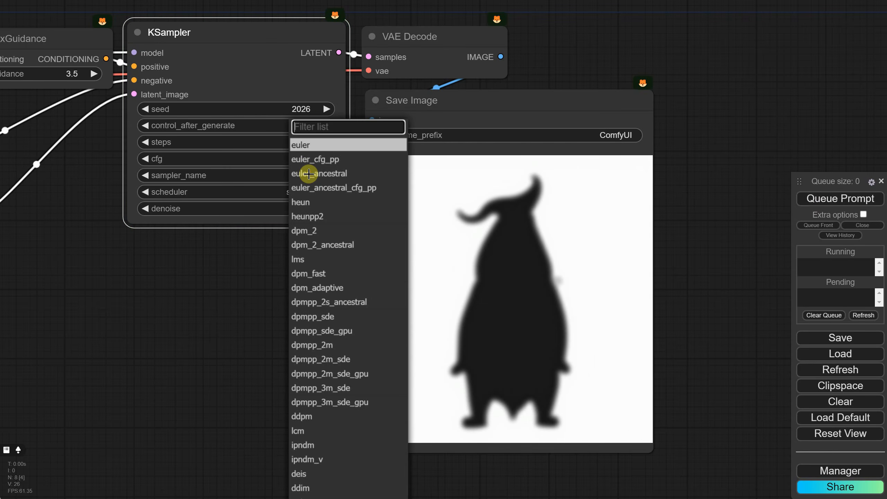
click(327, 348)
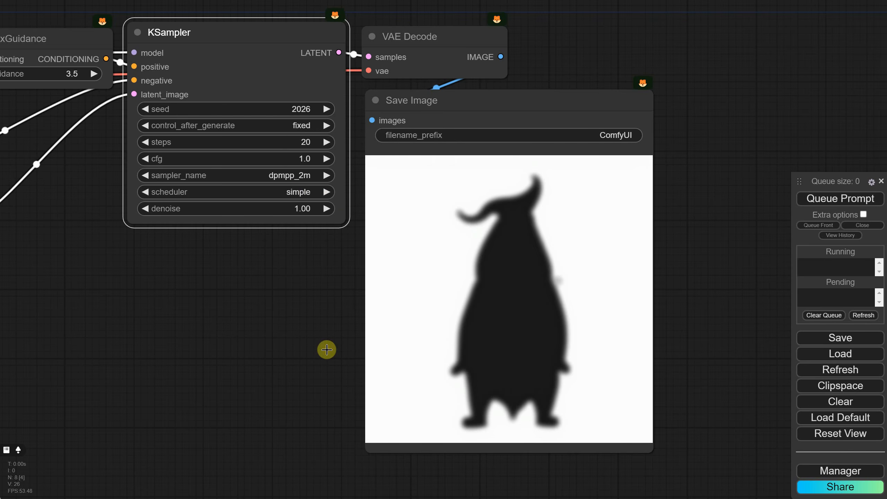
click(293, 190)
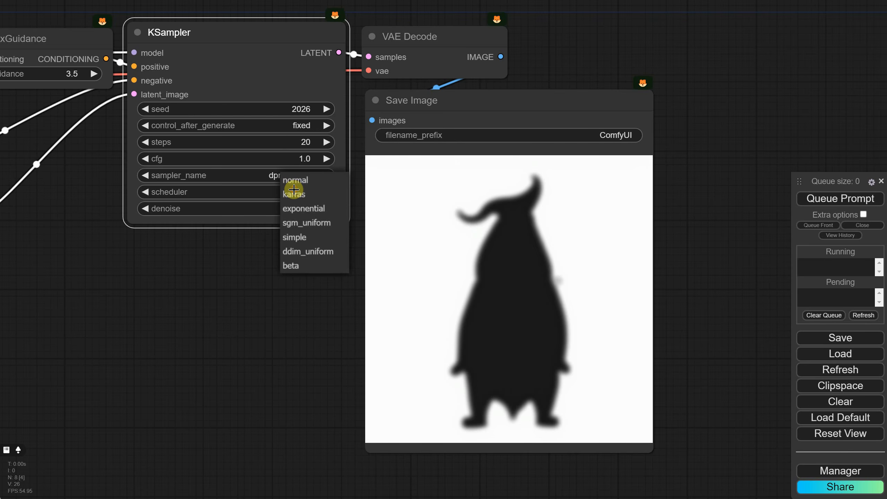
click(305, 223)
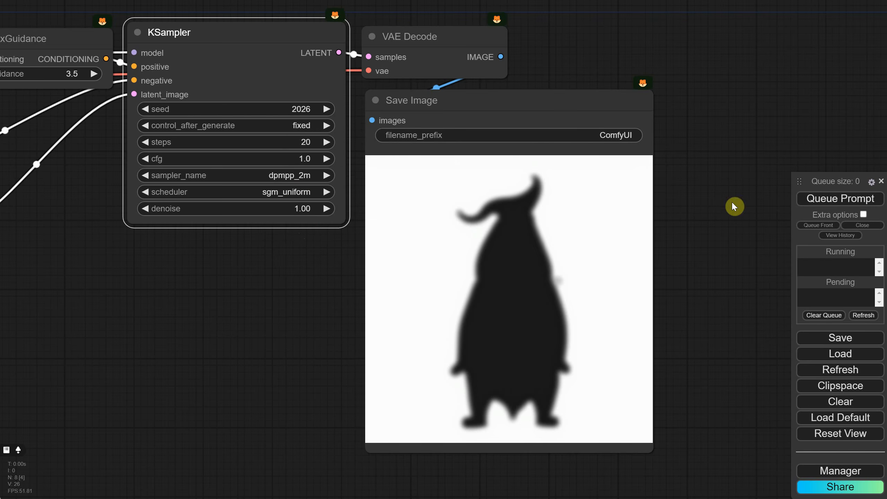
click(813, 199)
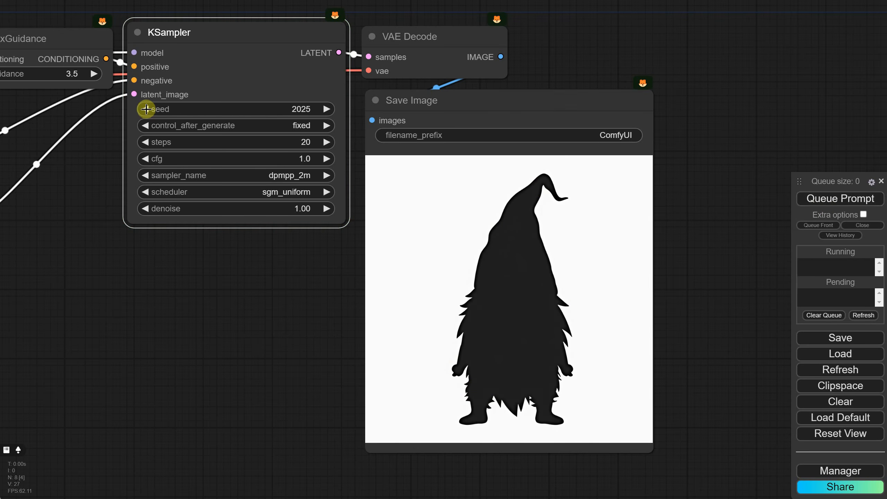
- Set the KSampler seed to 2025 and generate the gnome image with the dpmpp_2m sampler
click(822, 199)
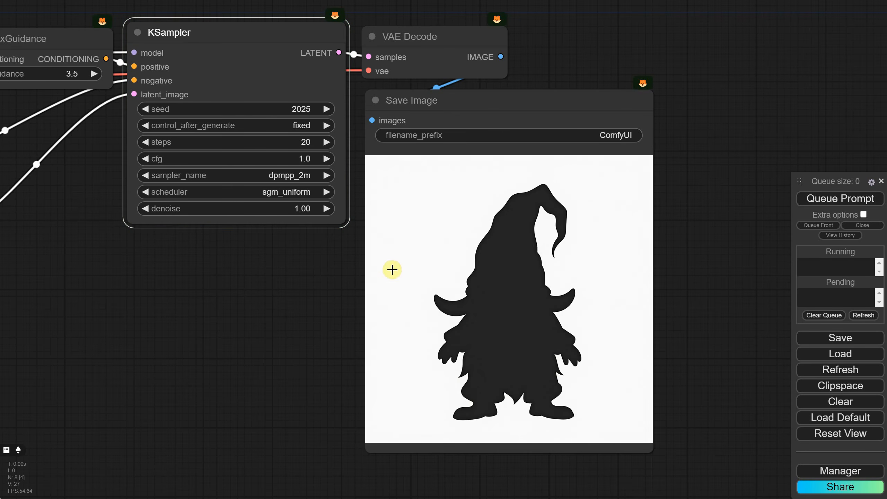
scroll(327, 273, down, 1)
drag(226, 285, 440, 240)
scroll(471, 293, down, 3)
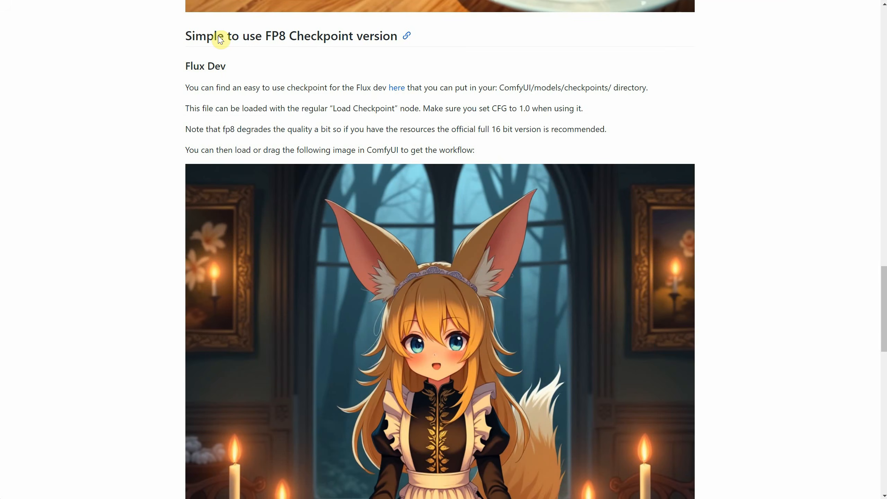
- Review the regular full version's required text encoder files on the ComfyUI Flux Examples page and open their download link
scroll(584, 117, up, 20)
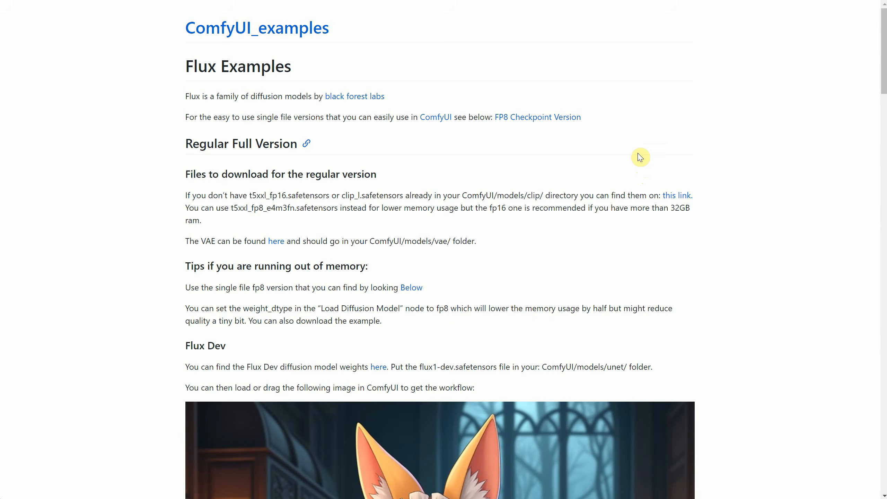
drag(229, 143, 282, 143)
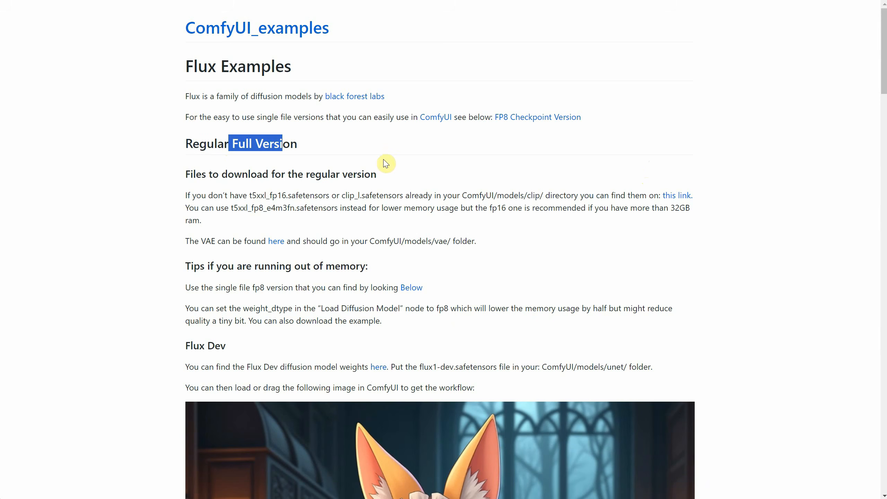
click(386, 158)
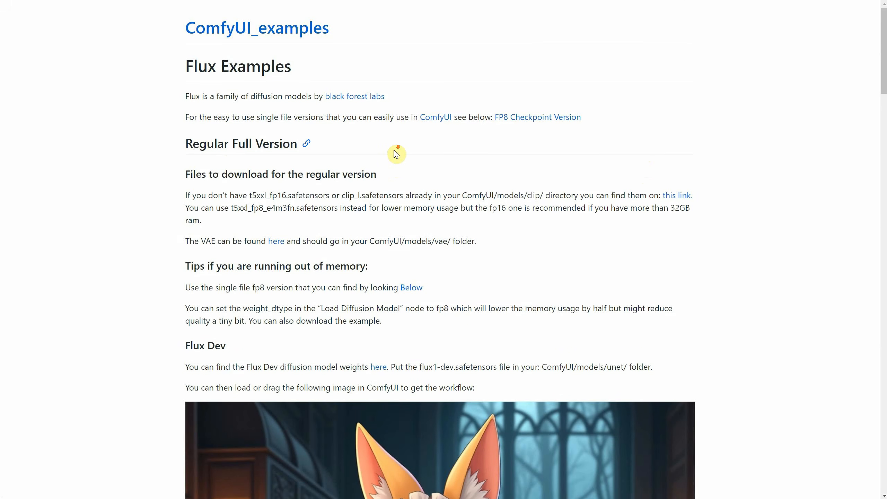
scroll(396, 154, down, 2)
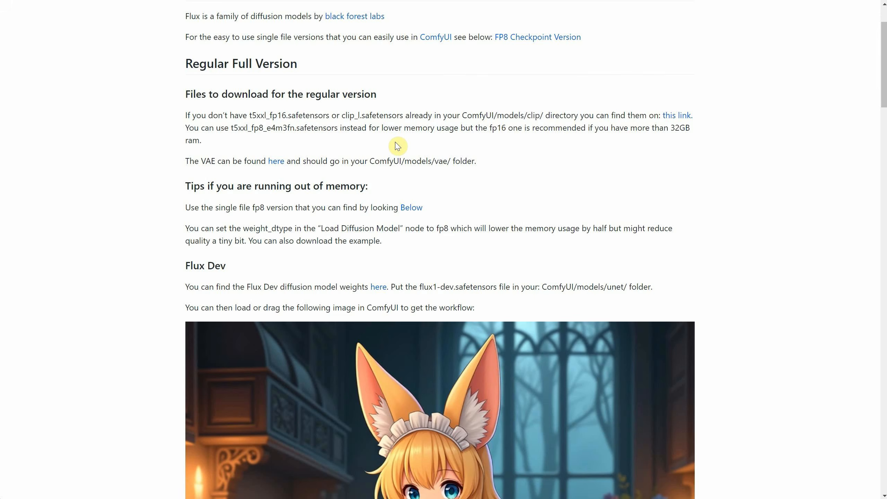
scroll(397, 146, down, 1)
drag(269, 91, 399, 91)
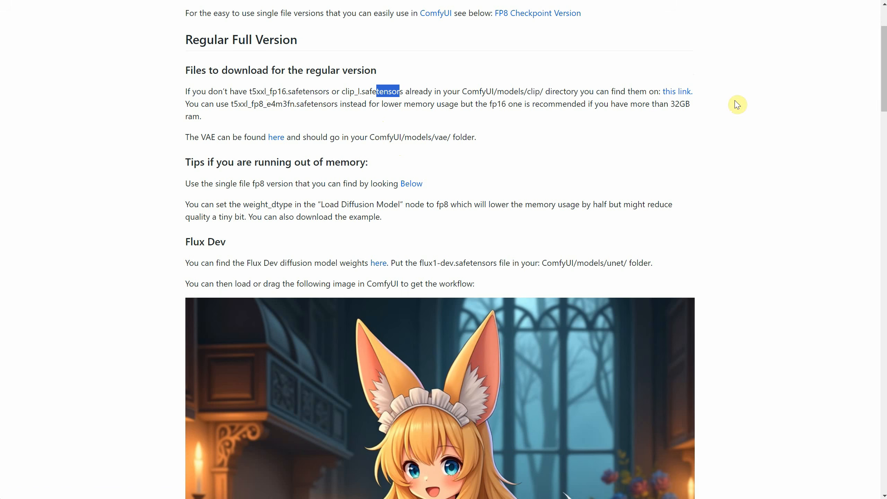
click(669, 91)
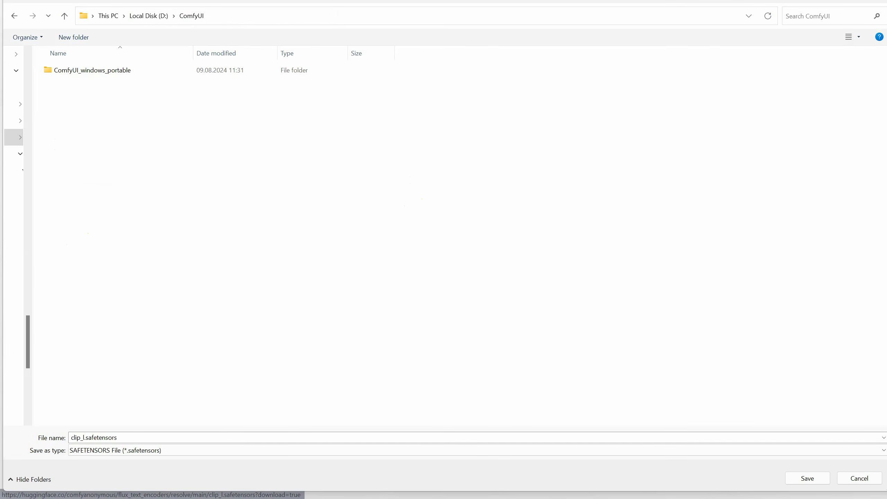
- Download clip_l.safetensors and t5xxl_fp16.safetensors from the flux_text_encoders repository into the ComfyUI models/clip folder
double_click(89, 70)
double_click(91, 203)
click(87, 90)
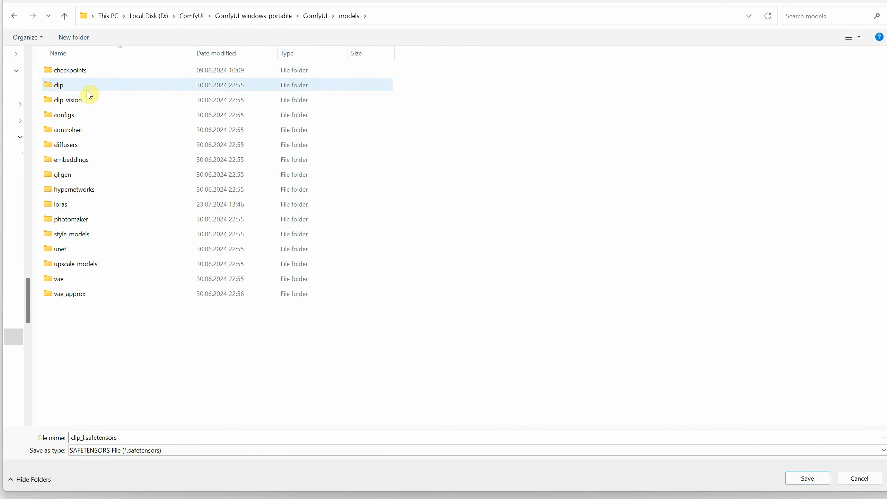
double_click(87, 90)
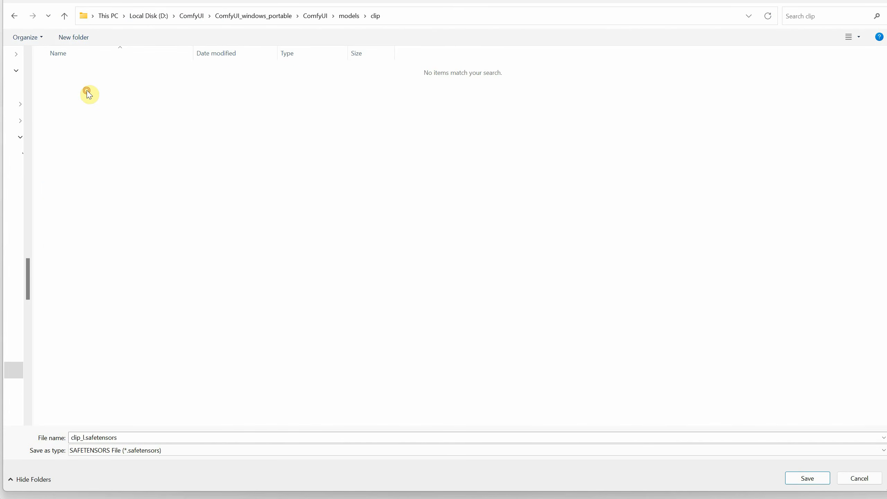
click(807, 479)
click(414, 223)
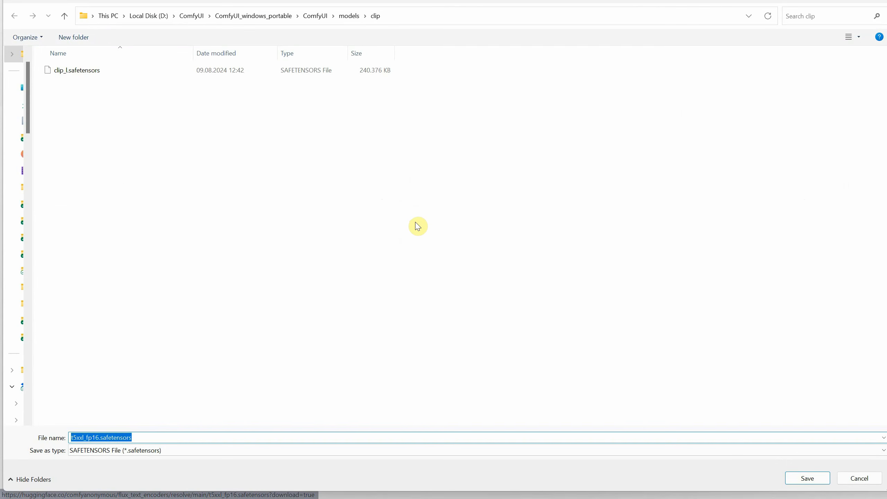
click(807, 479)
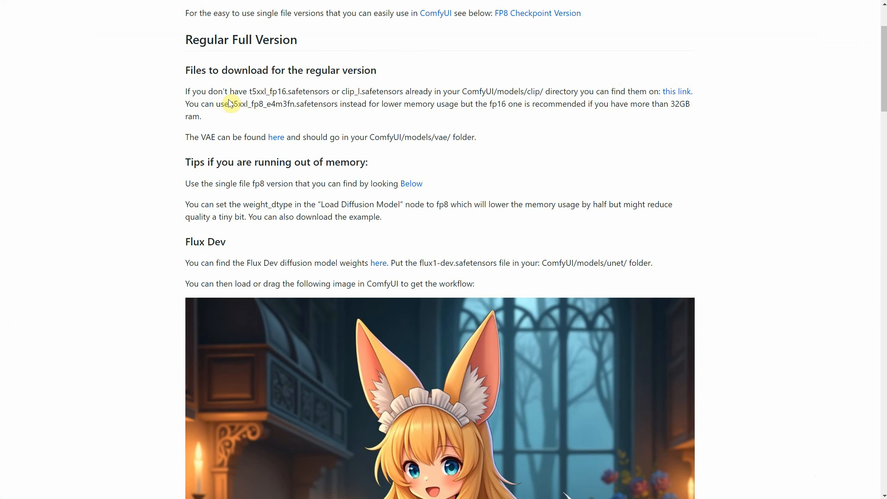
- Check the note on the lower-memory t5xxl_fp8_e4m3fn.safetensors encoder and the RAM recommendation for fp16
drag(233, 104, 295, 105)
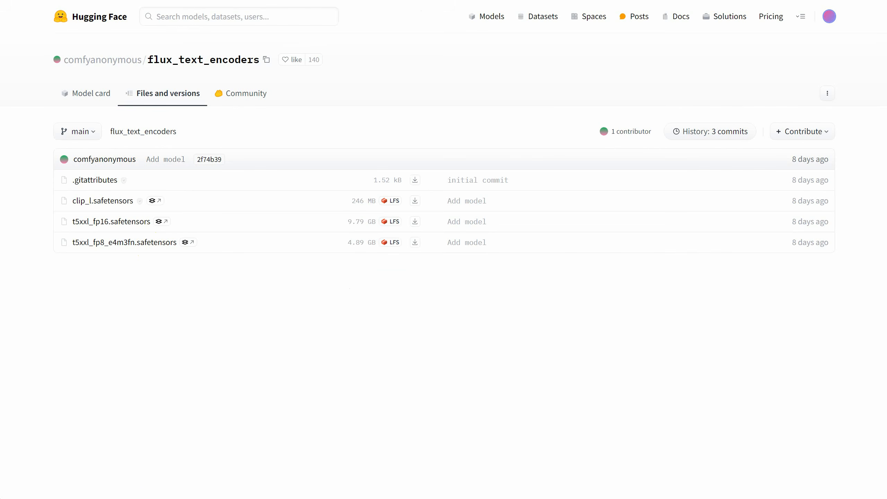
drag(670, 103, 699, 111)
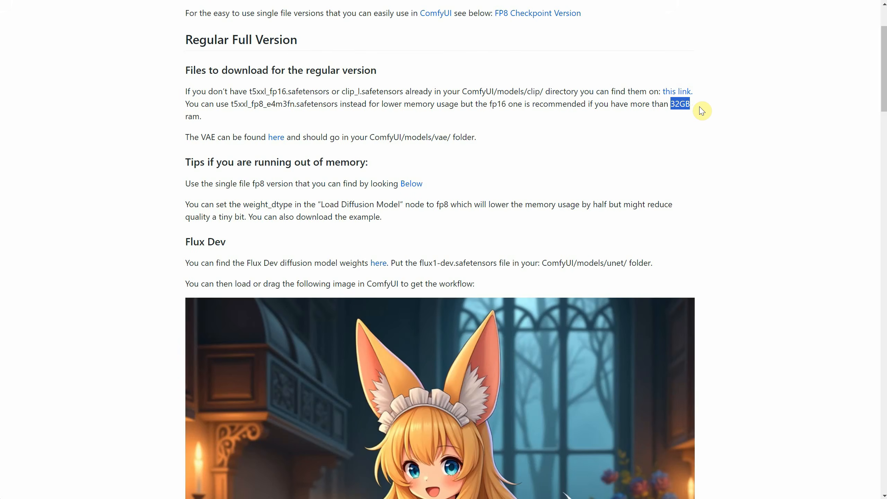
click(691, 122)
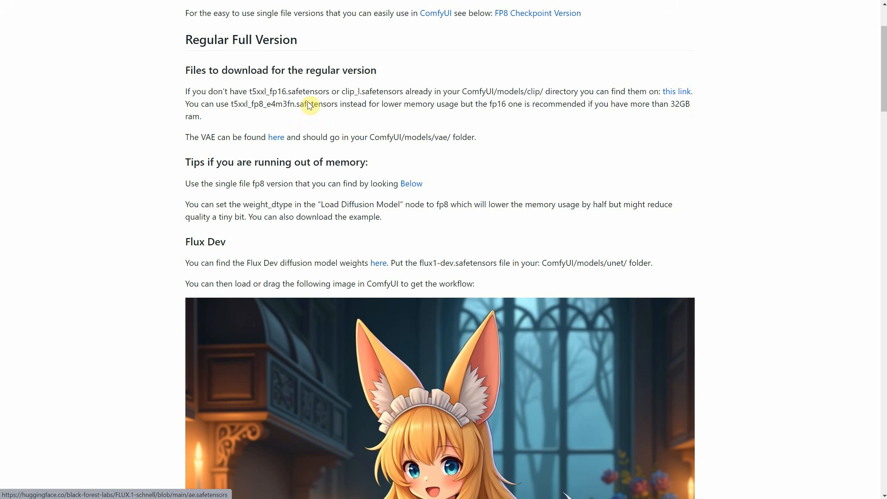
- Download the VAE file ae.safetensors from the FLUX.1-schnell repository files into the ComfyUI models/vae folder
key(ctrl+Tab)
click(162, 110)
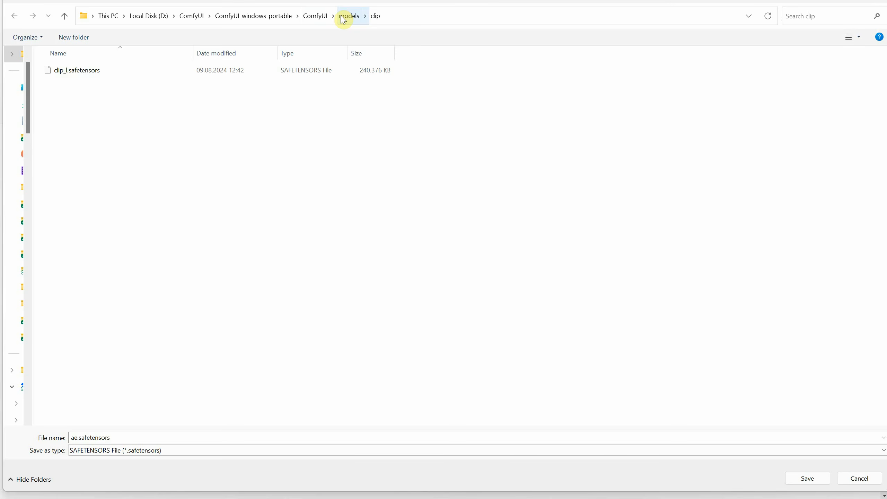
click(344, 16)
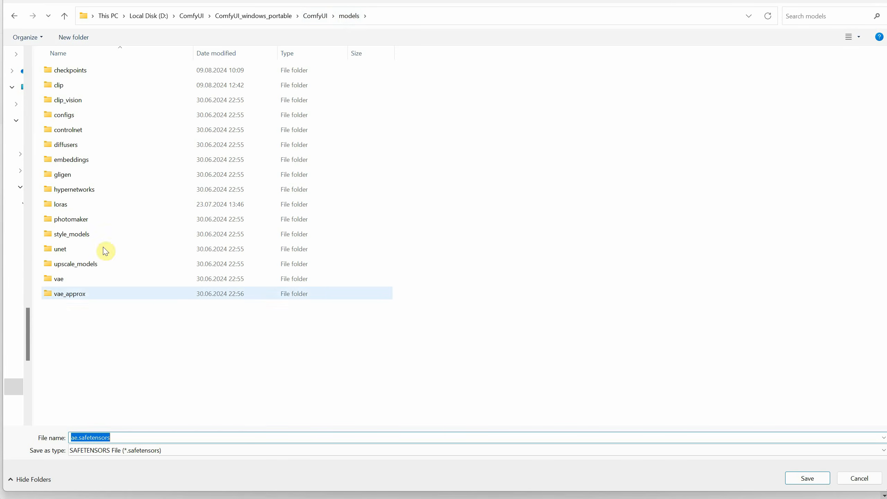
double_click(74, 282)
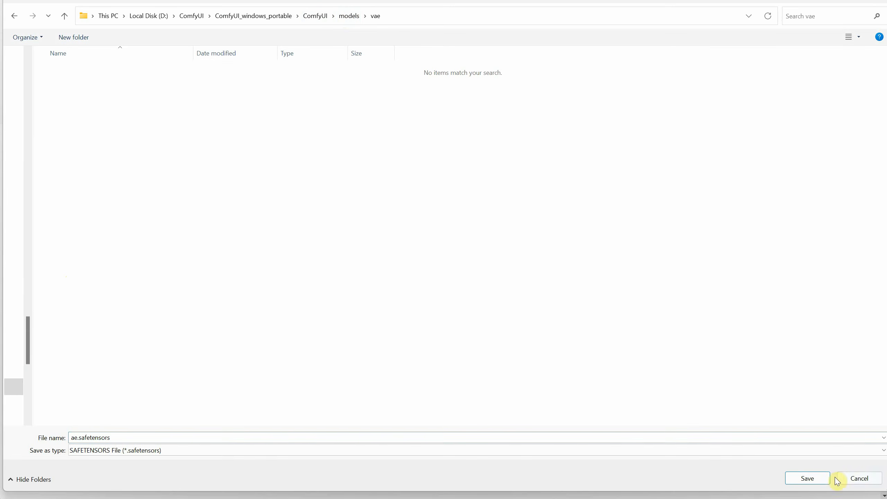
click(817, 478)
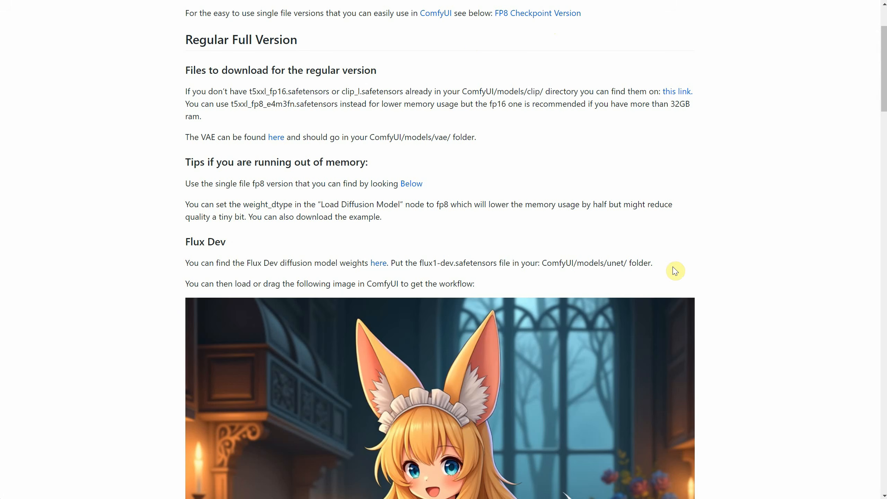
- Download flux1-dev.safetensors from the FLUX.1-dev repository files into the ComfyUI models/unet folder
click(652, 265)
click(619, 264)
click(378, 263)
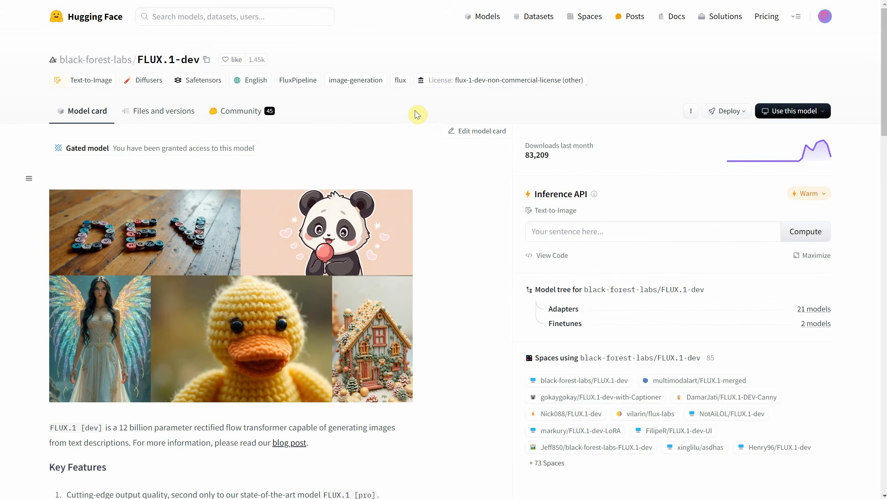
click(158, 111)
scroll(132, 349, down, 1)
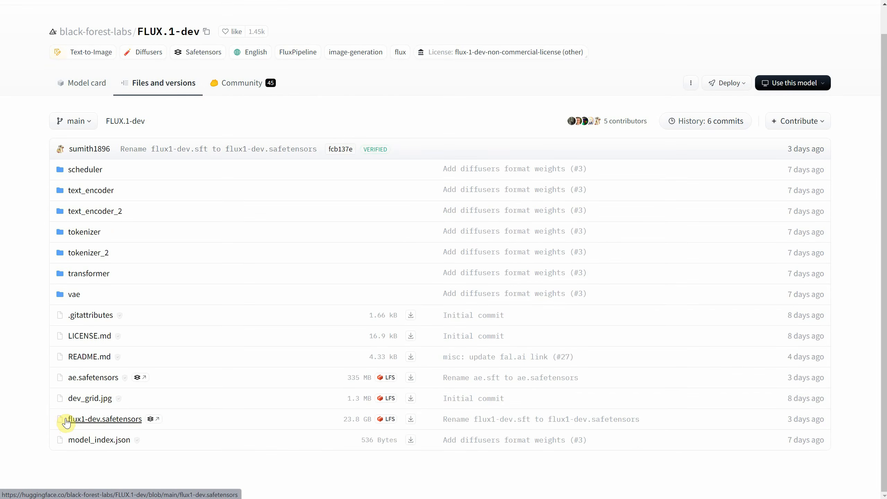
click(411, 425)
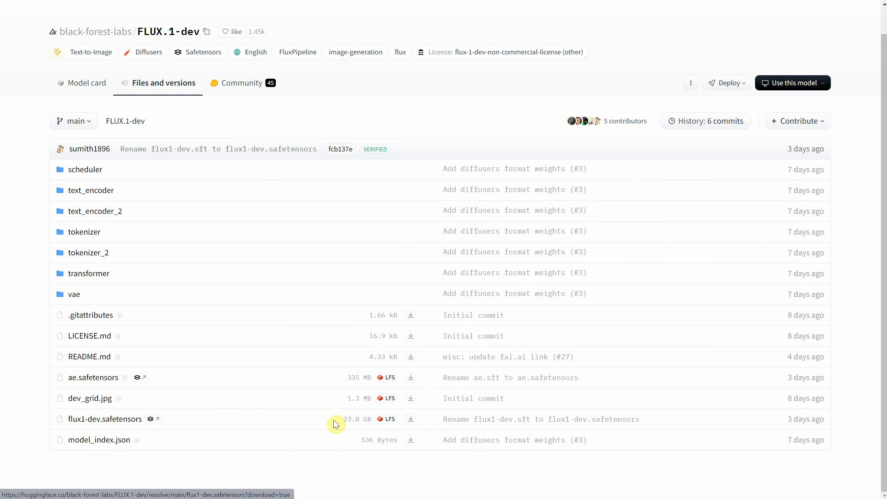
click(347, 17)
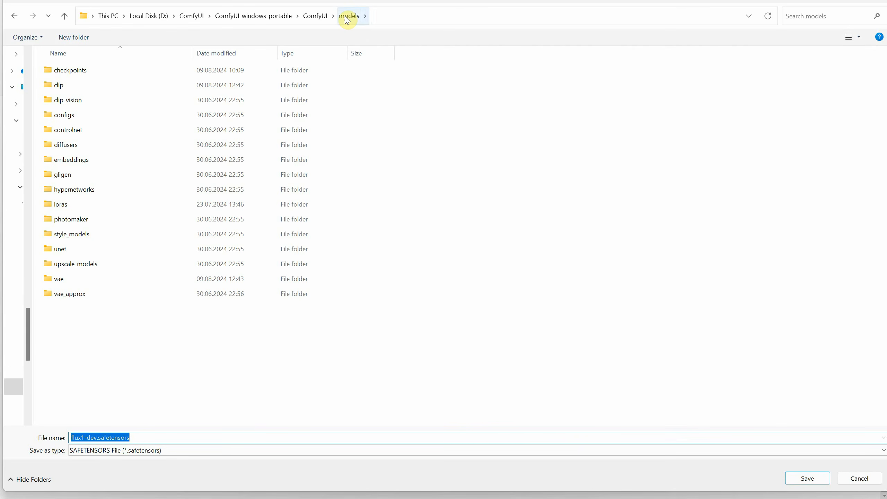
double_click(71, 254)
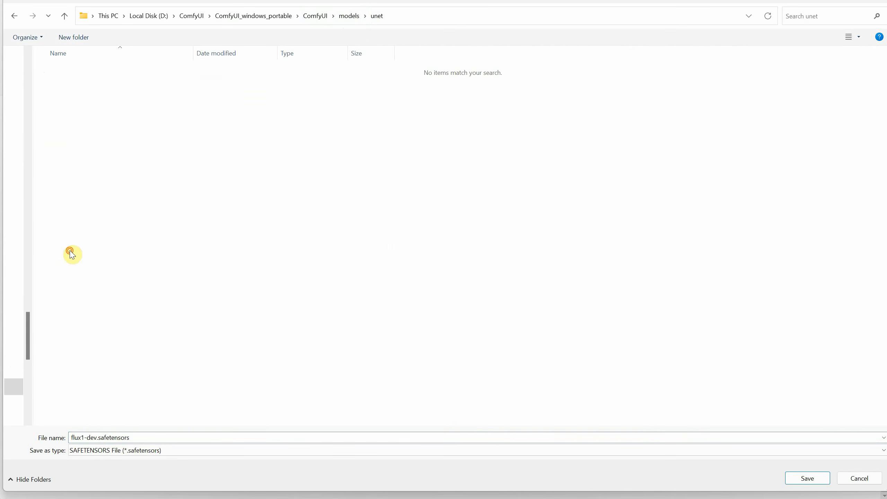
click(803, 477)
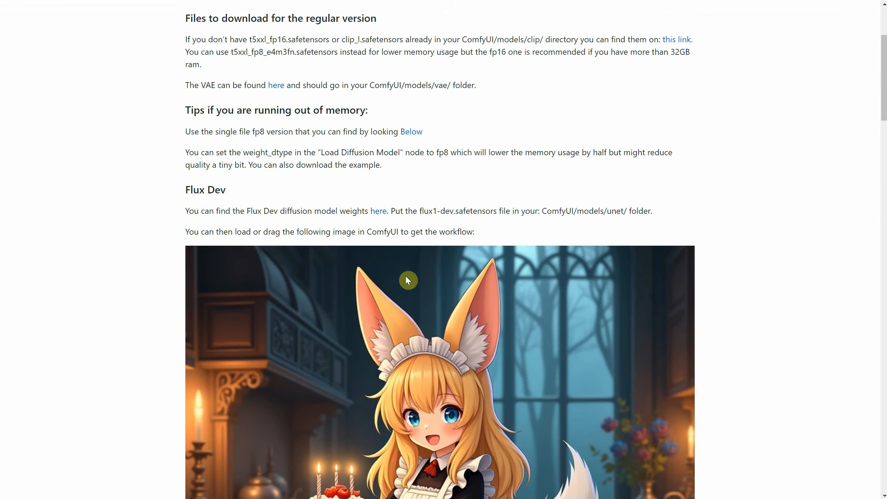
- Save the Flux Dev example image from the regular version section as flux_dev_example.png
right_click(417, 294)
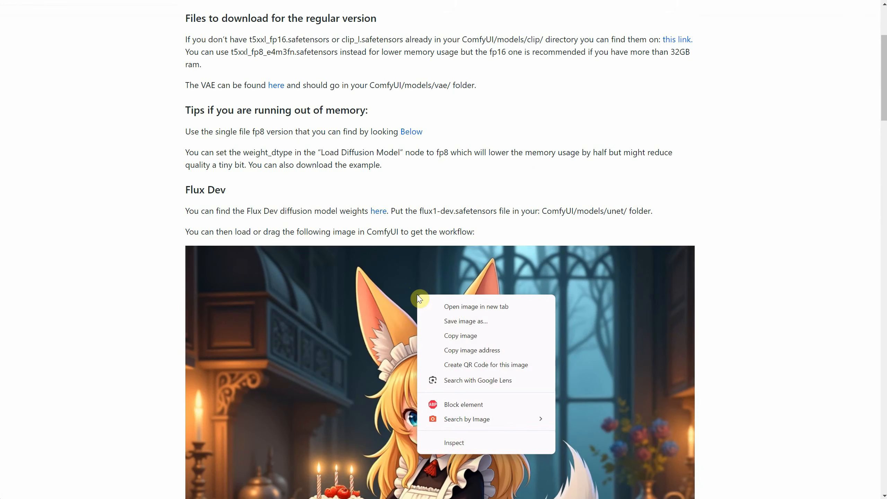
click(451, 320)
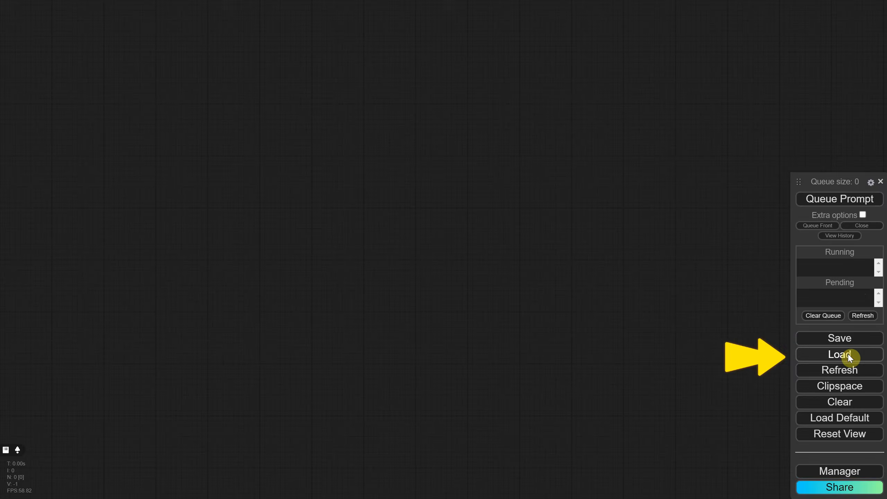
- Load the workflow from flux_dev_example.png into ComfyUI and queue an image generation
click(826, 352)
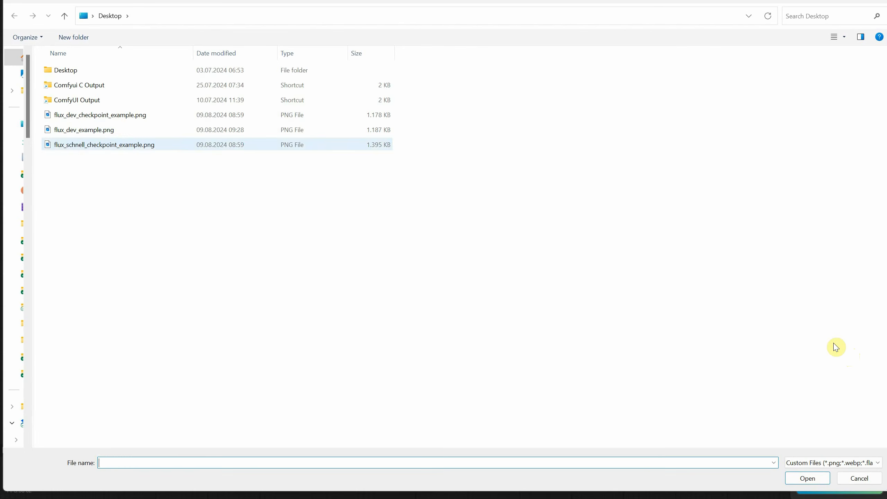
double_click(93, 132)
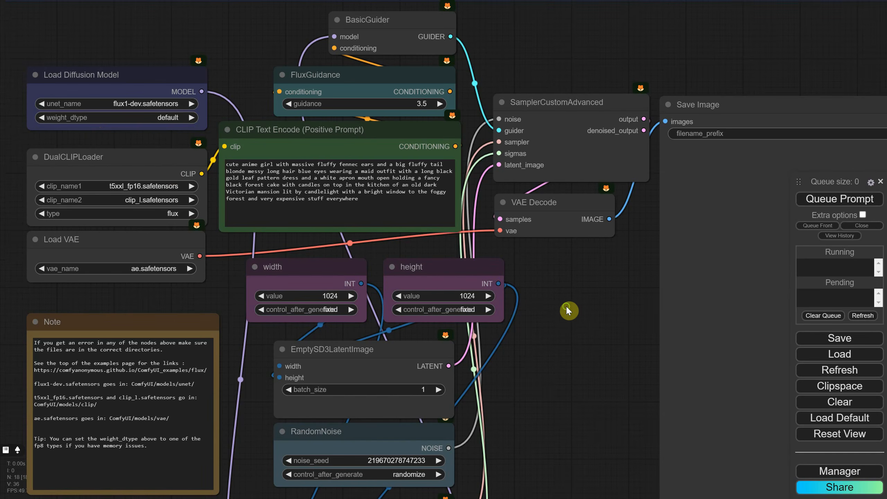
drag(567, 308, 563, 265)
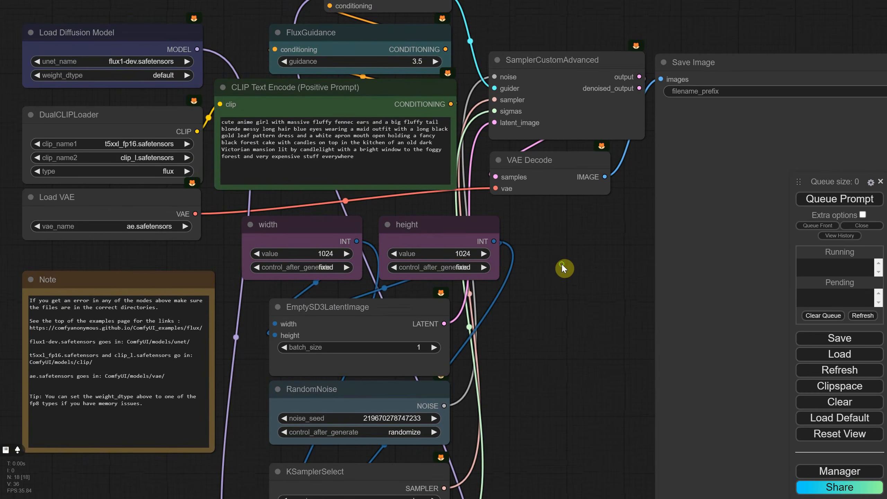
click(836, 200)
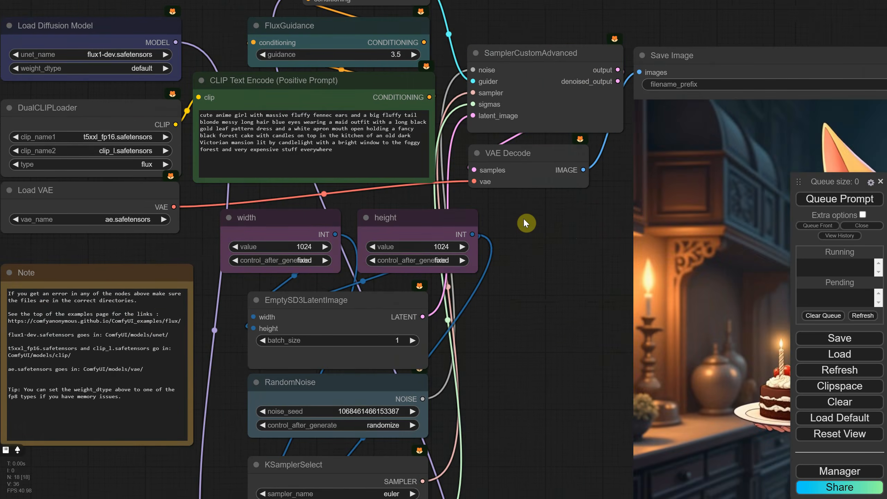
- Examine the generated image and the workflow note on model folders and the weight_dtype memory tip
drag(523, 218, 306, 158)
drag(477, 186, 754, 164)
scroll(481, 185, down, 2)
scroll(203, 201, up, 6)
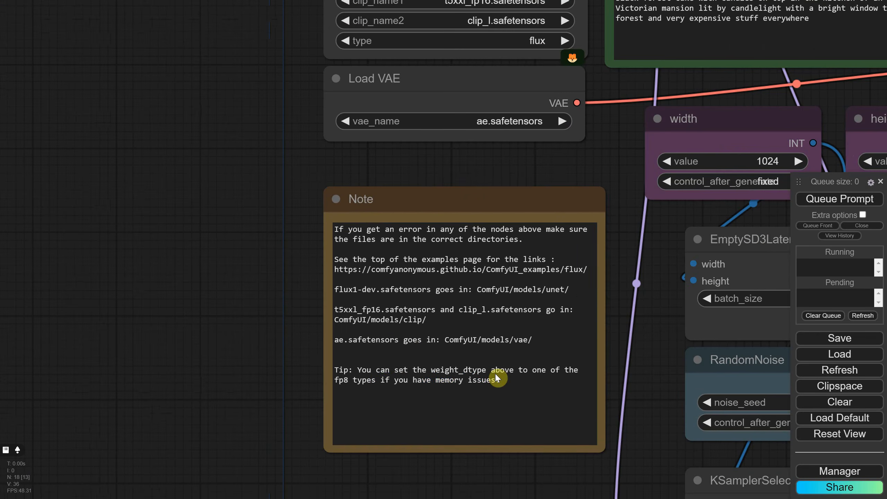
drag(496, 375, 343, 369)
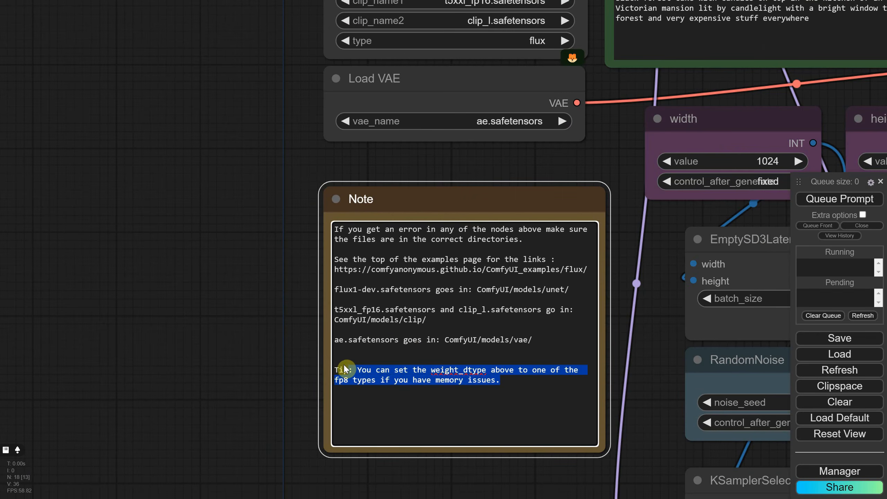
click(297, 312)
- Inspect the Load Diffusion Model, DualCLIPLoader and Load VAE nodes and their selected files
drag(266, 149, 219, 408)
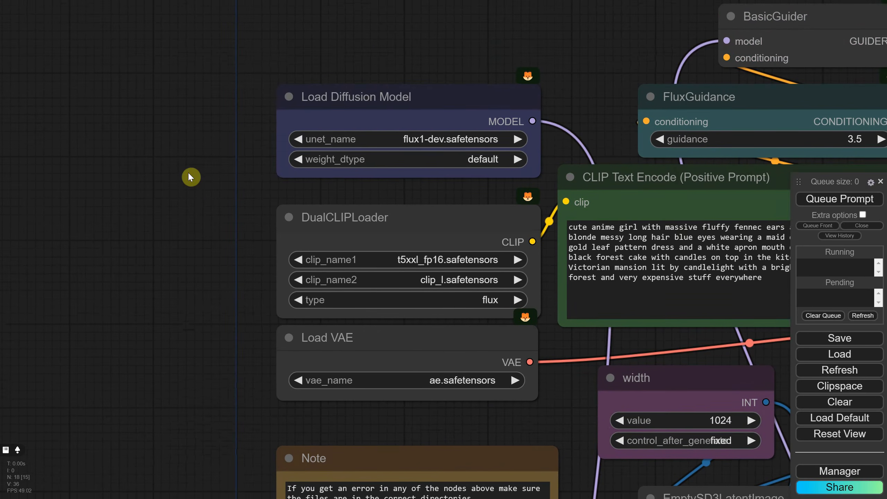
click(431, 164)
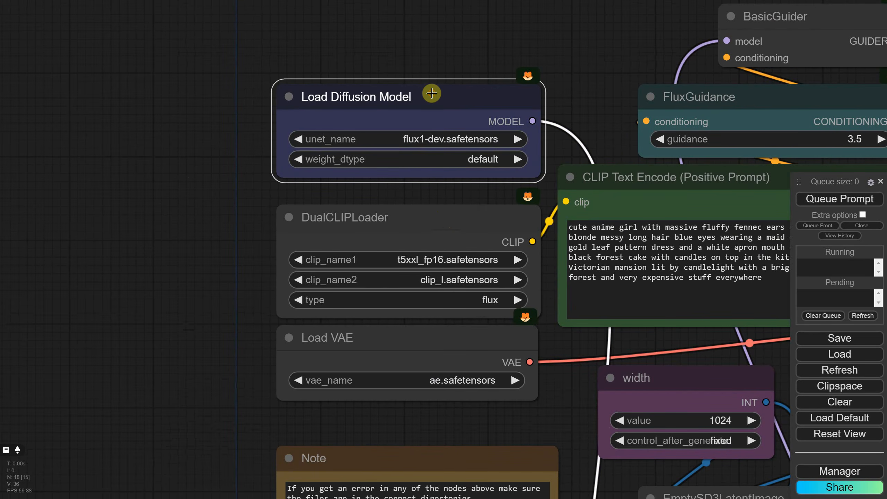
drag(447, 45, 293, 25)
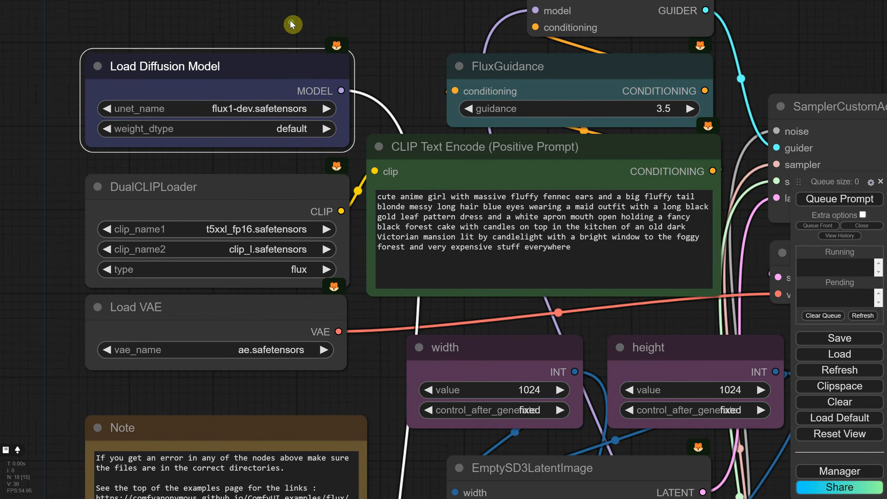
click(247, 186)
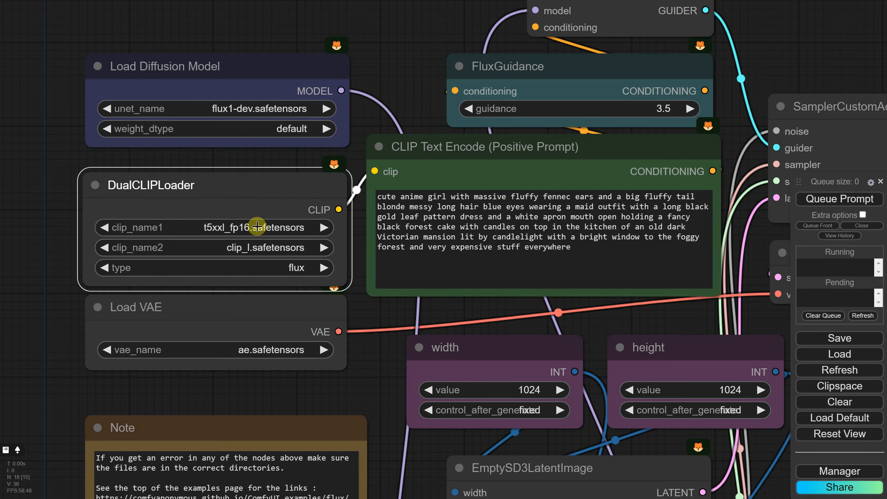
drag(279, 309, 273, 314)
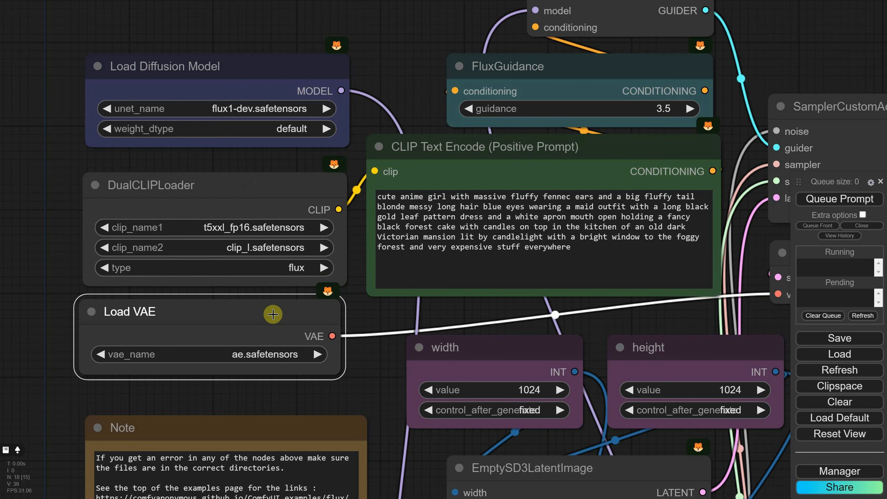
scroll(407, 317, down, 2)
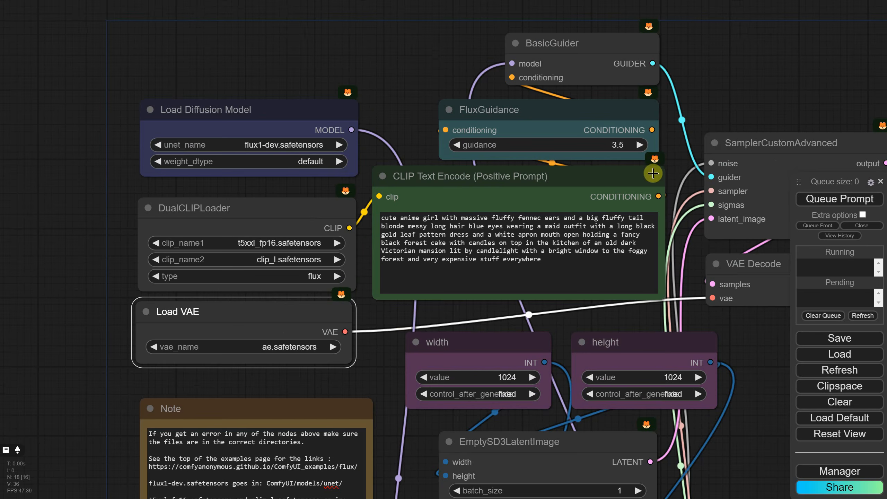
- Inspect the guidance, prompt and SamplerCustomAdvanced nodes and the connections between them
drag(737, 94, 548, 90)
drag(371, 110, 347, 117)
drag(367, 49, 403, 72)
drag(590, 145, 572, 139)
drag(556, 416, 649, 202)
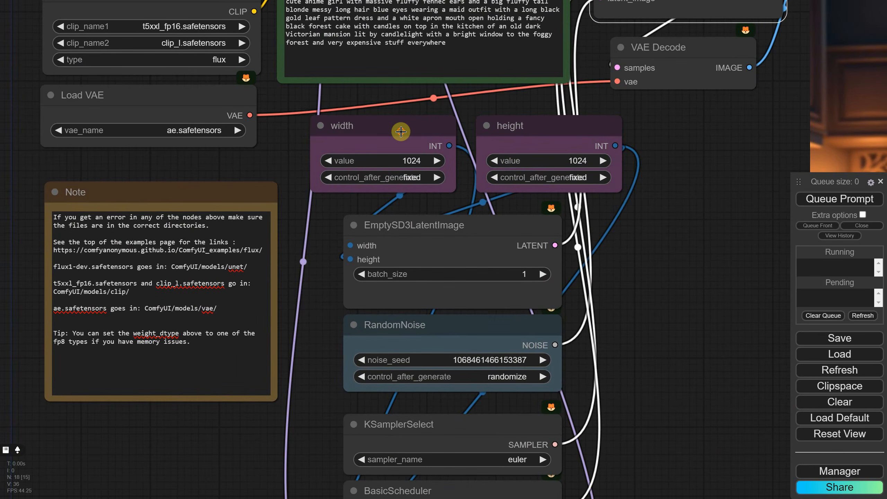
- Move the width and height nodes to either side of the ModelSamplingFlux node
drag(403, 129, 383, 135)
scroll(628, 231, down, 4)
scroll(682, 184, down, 3)
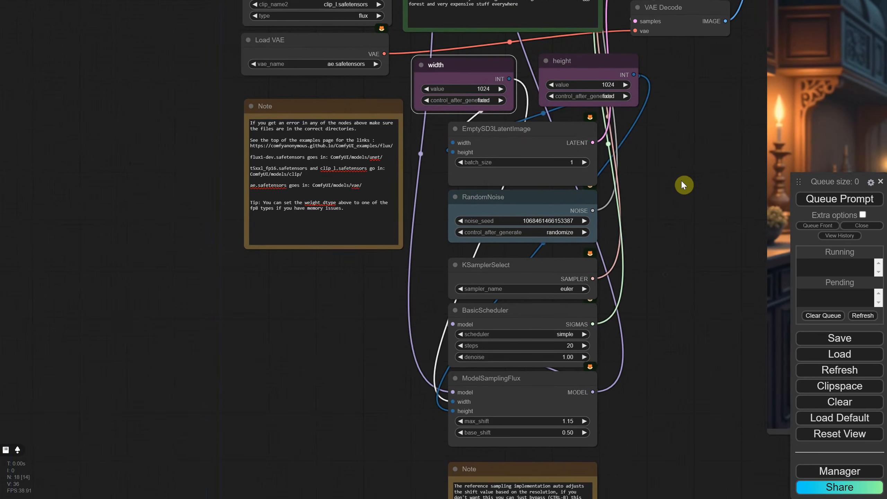
drag(469, 79, 339, 395)
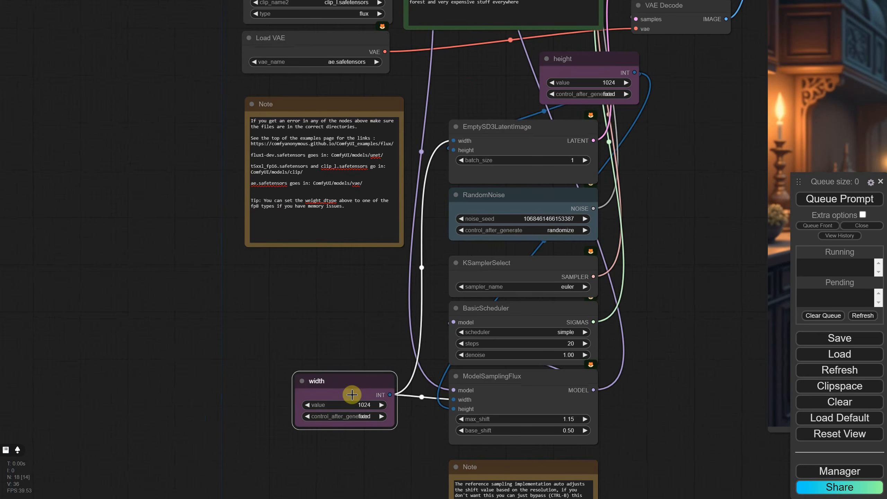
drag(581, 81, 678, 396)
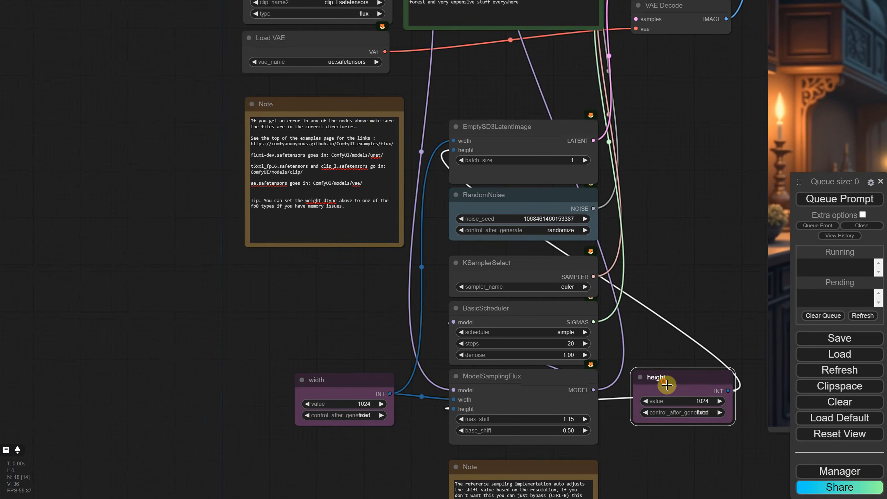
- Inspect the ModelSamplingFlux, scheduler, sampler, noise and latent nodes, and read the note on bypassing ModelSamplingFlux
drag(518, 377, 518, 376)
drag(514, 309, 511, 317)
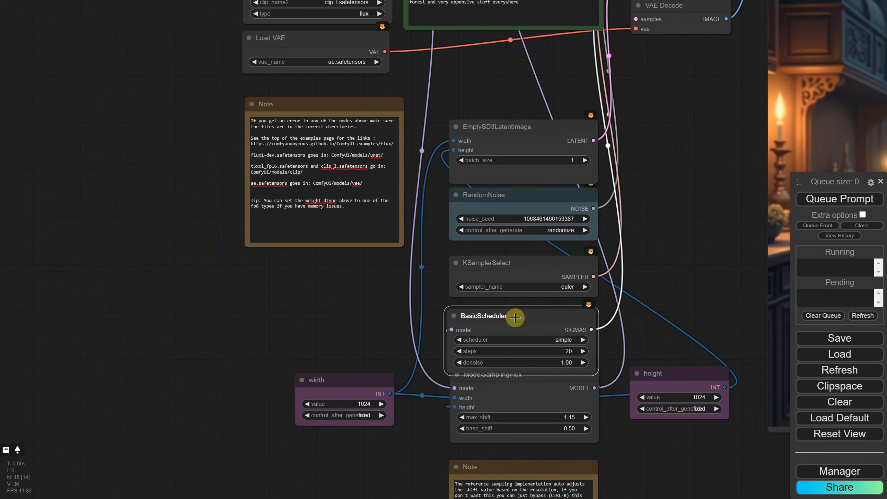
drag(505, 261, 503, 267)
drag(516, 199, 516, 201)
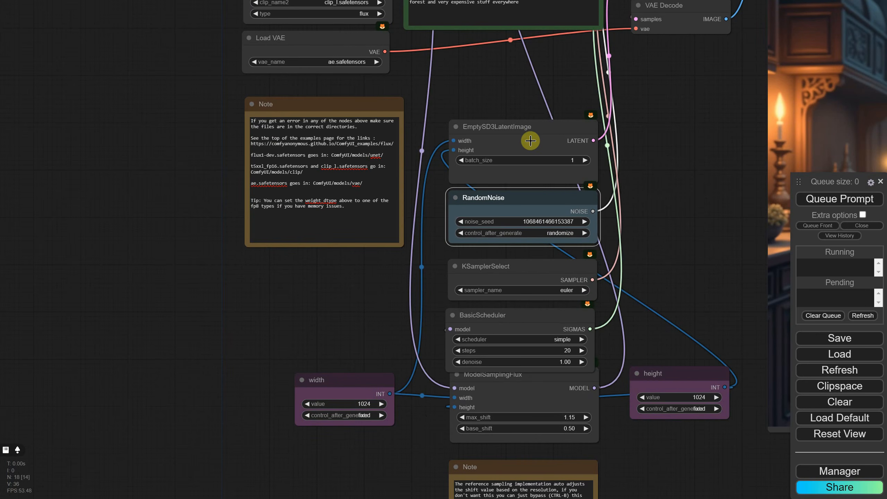
drag(531, 140, 536, 134)
drag(649, 464, 636, 267)
scroll(555, 343, up, 9)
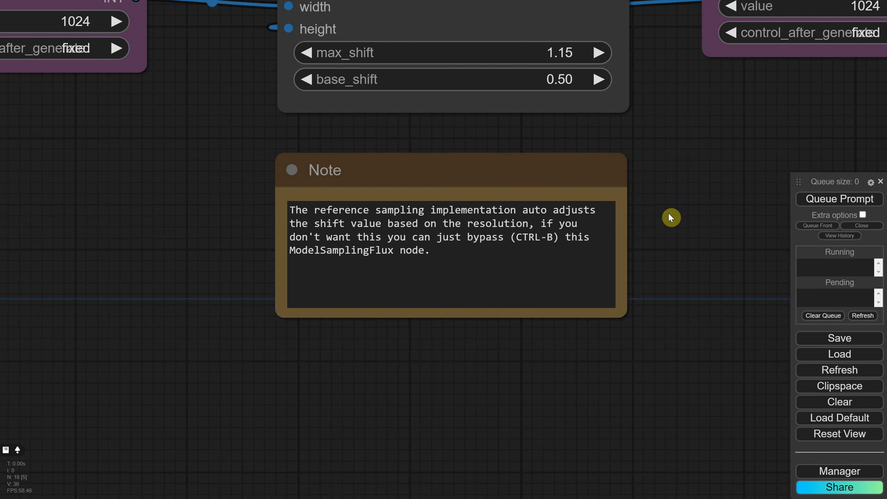
scroll(668, 213, down, 10)
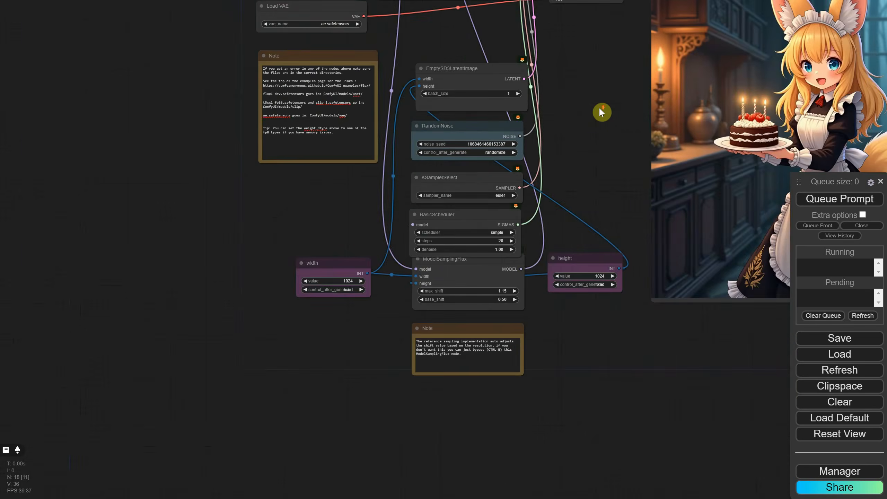
drag(600, 111, 427, 239)
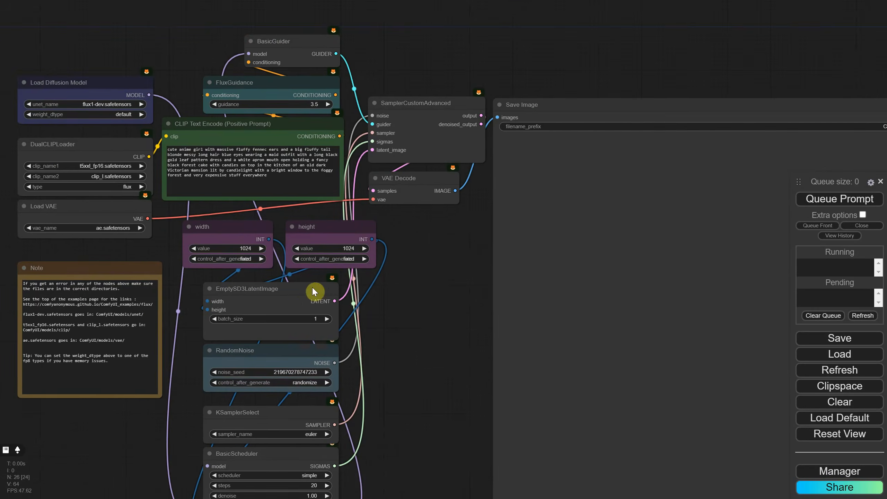
- Set the RandomNoise node's noise_seed to 2024 and its control_after_generate option to increment
scroll(269, 287, up, 2)
click(349, 345)
text(2024)
key(Return)
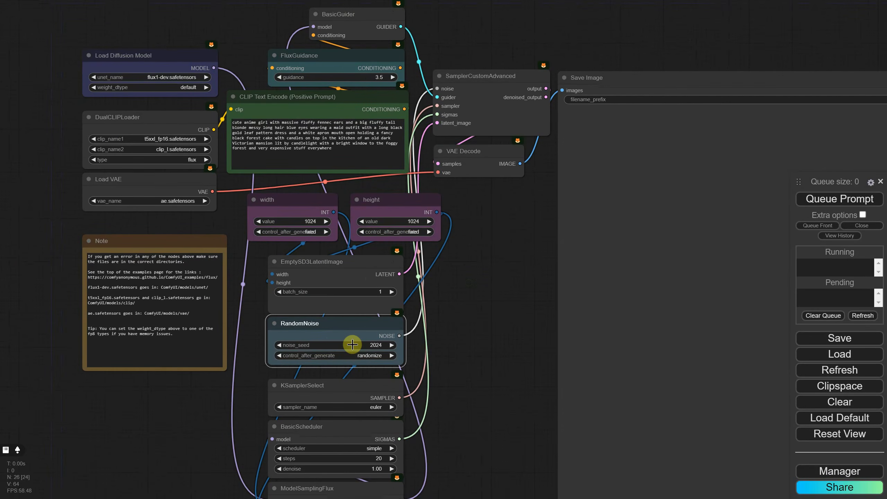
click(387, 355)
click(387, 355)
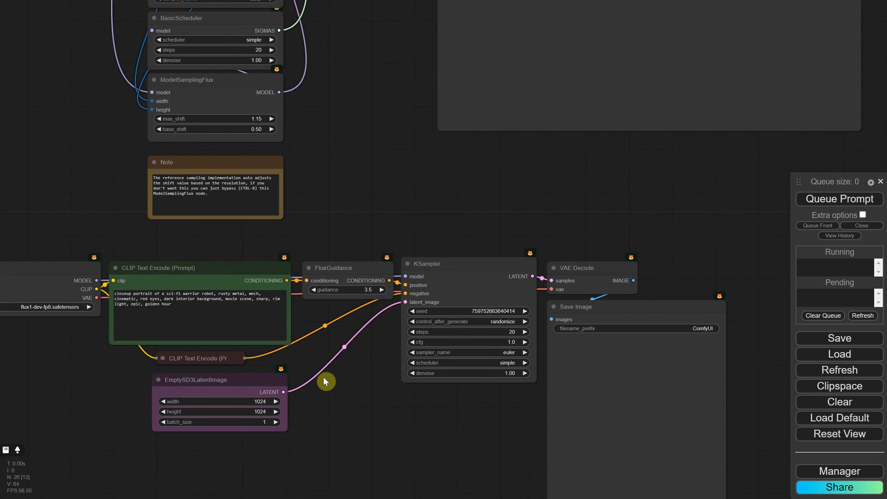
- Copy the sci-fi robot prompt and convert the text widgets of both workflows' positive CLIP Text Encode nodes to inputs
triple_click(341, 373)
key(ctrl+c)
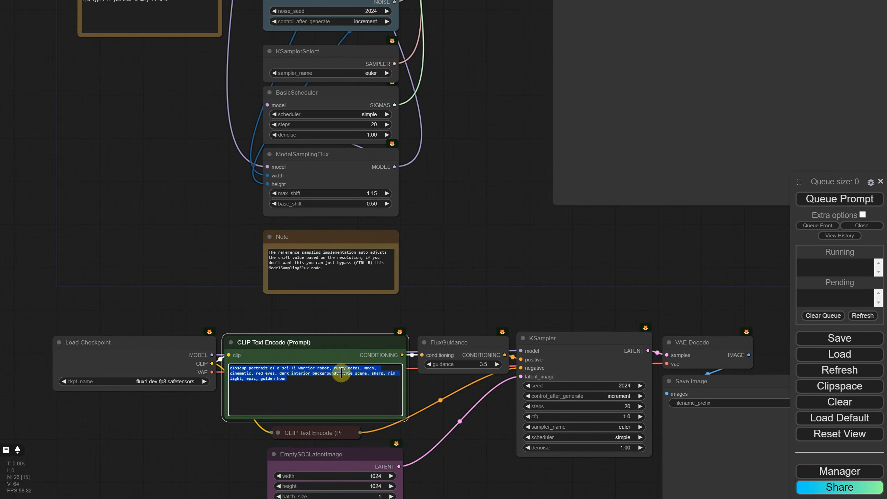
right_click(342, 373)
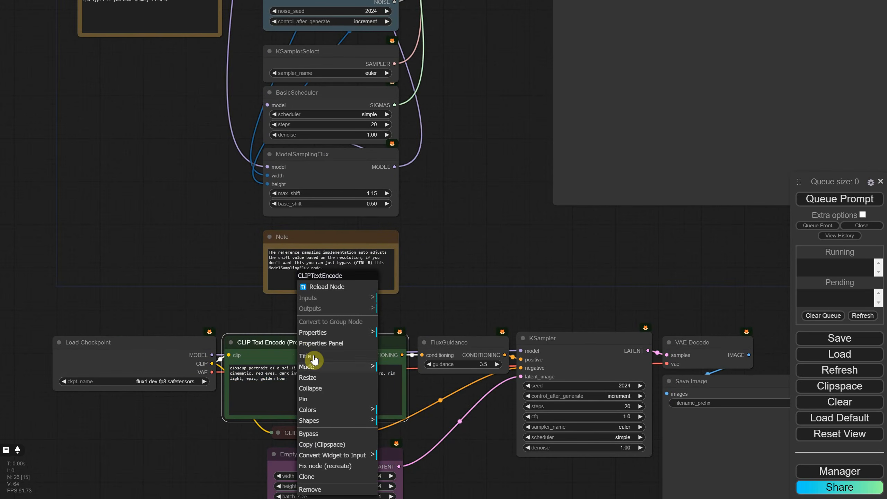
click(341, 455)
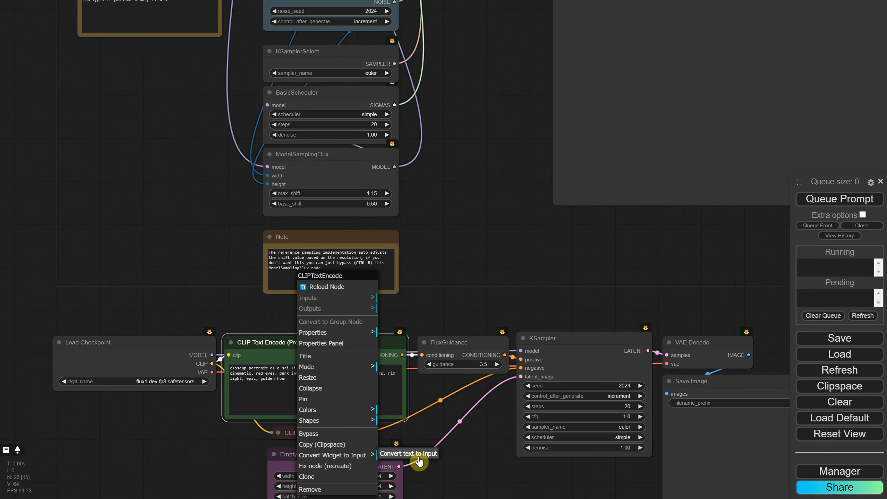
click(391, 454)
click(475, 218)
- Add a Positive prompt node and connect its output to the text inputs of both positive CLIP Text Encode nodes
double_click(201, 362)
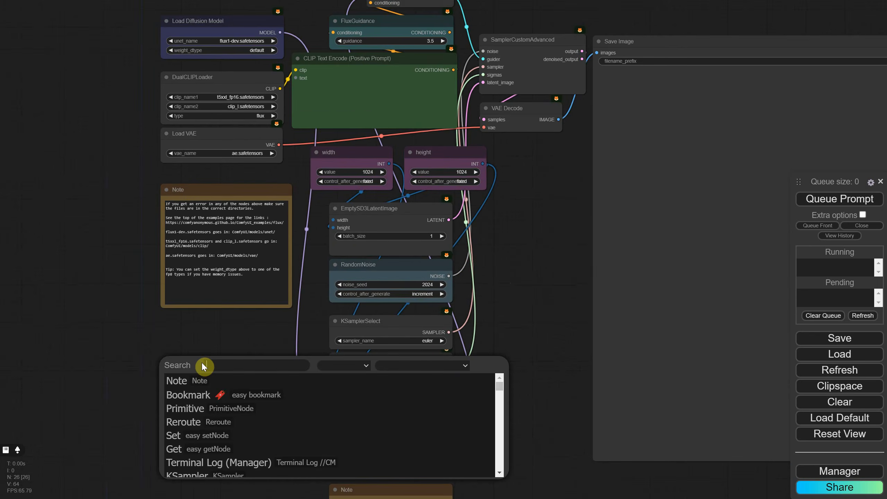
text(positive)
key(Return)
drag(250, 371, 328, 100)
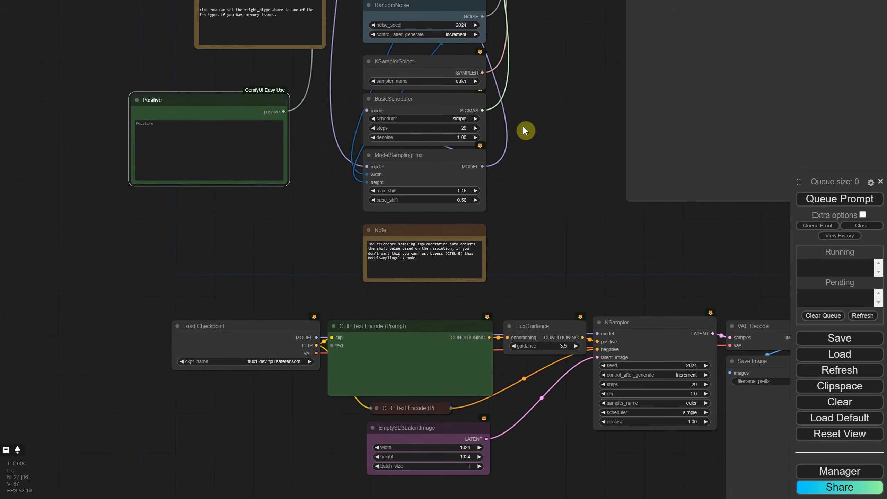
drag(293, 111, 330, 340)
- Paste the copied "closeup portrait of a sci-fi warrior robot" prompt into the Positive node
click(224, 139)
key(ctrl+v)
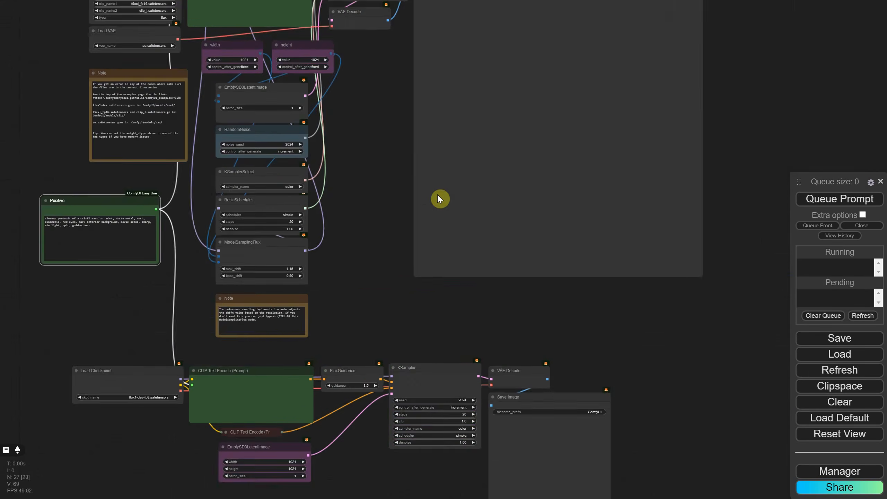
- Arrange the two Save Image nodes side by side and place the widened Positive prompt node beneath them
drag(437, 194, 391, 211)
scroll(391, 211, down, 3)
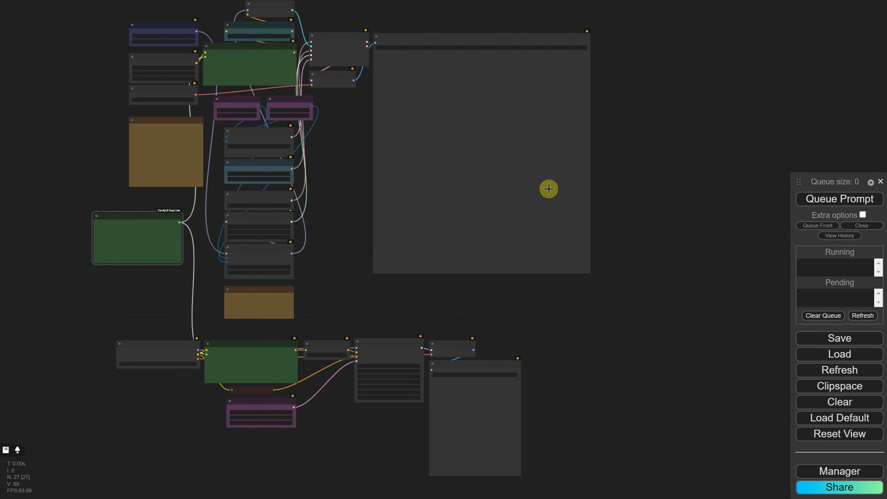
drag(548, 188, 558, 197)
drag(599, 280, 488, 151)
drag(493, 364, 574, 43)
drag(436, 196, 435, 305)
drag(154, 355, 626, 337)
scroll(551, 339, up, 7)
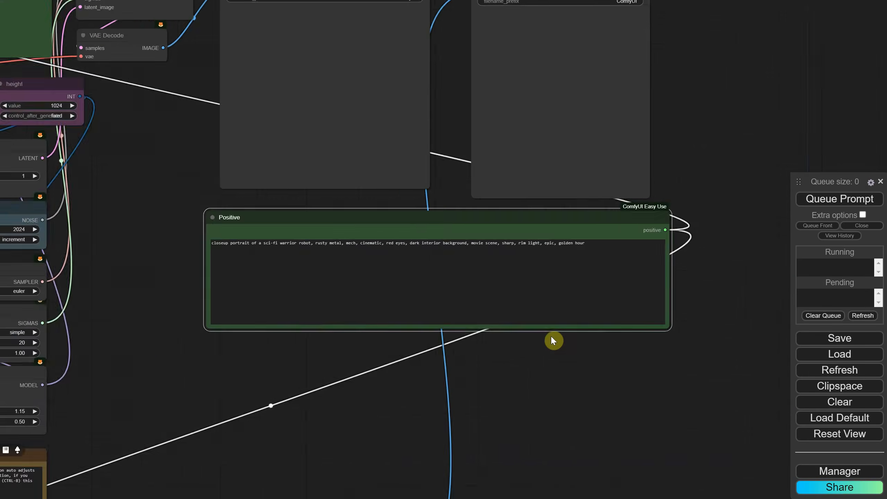
- Reposition and enlarge the two Save Image nodes so they sit side by side above the Positive prompt node
scroll(533, 302, up, 7)
drag(391, 307, 456, 353)
drag(300, 213, 275, 200)
drag(388, 360, 426, 404)
drag(603, 236, 557, 216)
drag(724, 371, 769, 409)
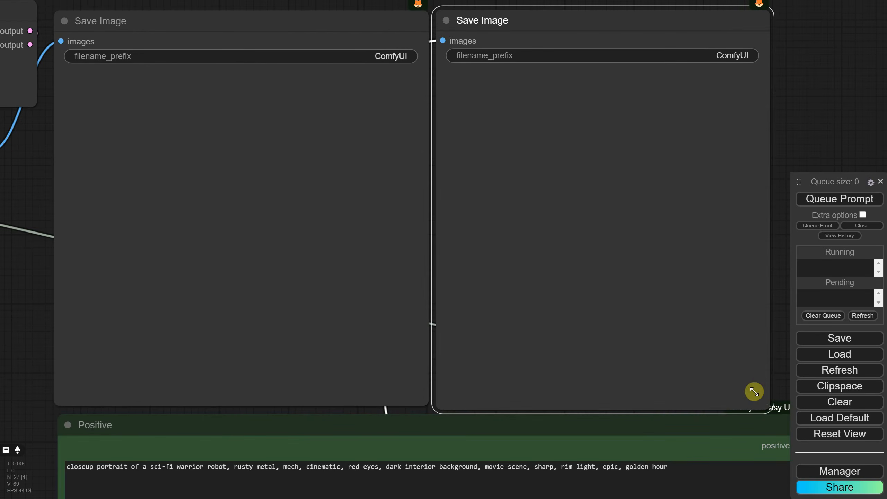
scroll(397, 131, down, 8)
scroll(368, 106, up, 8)
- Set the filename prefix to "Dev 16" on the first Save Image node and "Dev 8" on the second
click(385, 83)
text(Dev 16)
key(Return)
click(709, 82)
text(dev)
key(BackSpace)
key(BackSpace)
key(BackSpace)
text(Dev 8)
key(Return)
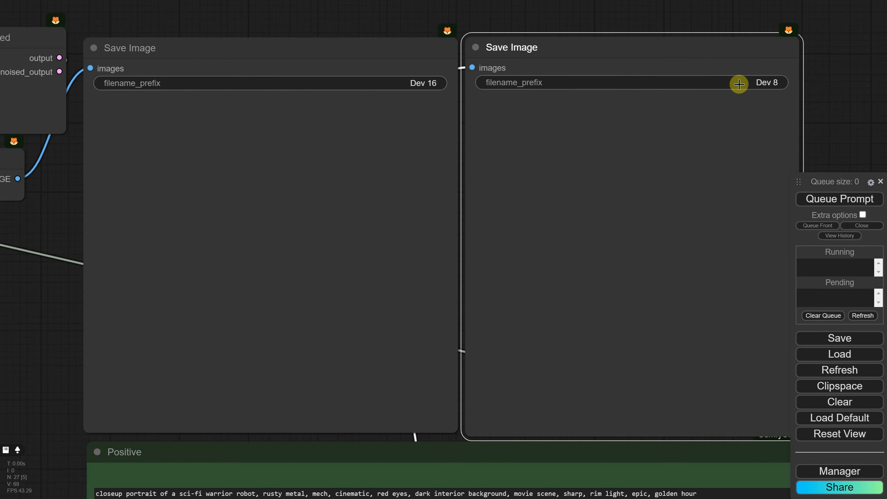
- Frame the two Save Image nodes with the Positive node and queue the prompt to generate both images
click(578, 19)
scroll(525, 179, up, 1)
drag(524, 178, 493, 119)
click(802, 199)
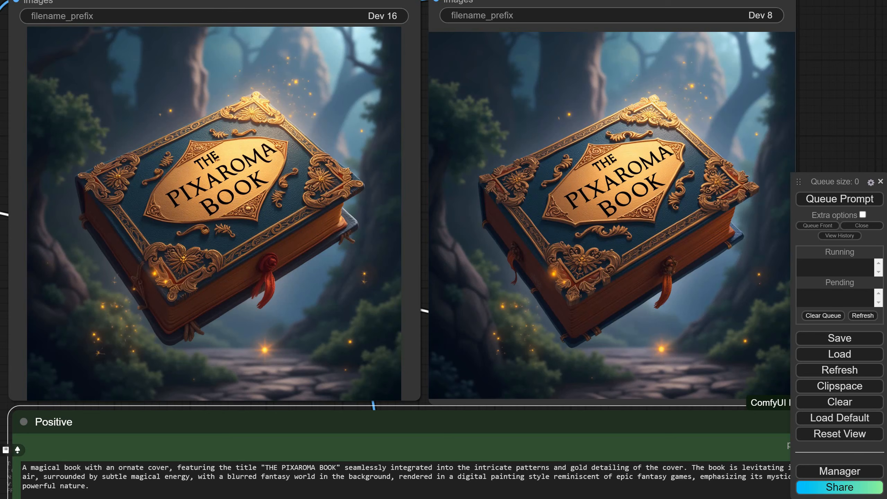
- Replace the shared positive prompt with the "mouthwatering, perfectly styled gourmet burger" text for both workflows
click(396, 477)
key(ctrl+a)
text(A weathered wooden signpost on a lush, exotic island, with two arrows pointing in opposite directions; one arrow engraved with "PIXAROMA" and the other with "NORTH POLE," surrounded by vibrant tropical foliage and against a backdrop of a clear blue sky and sparkling ocean.)
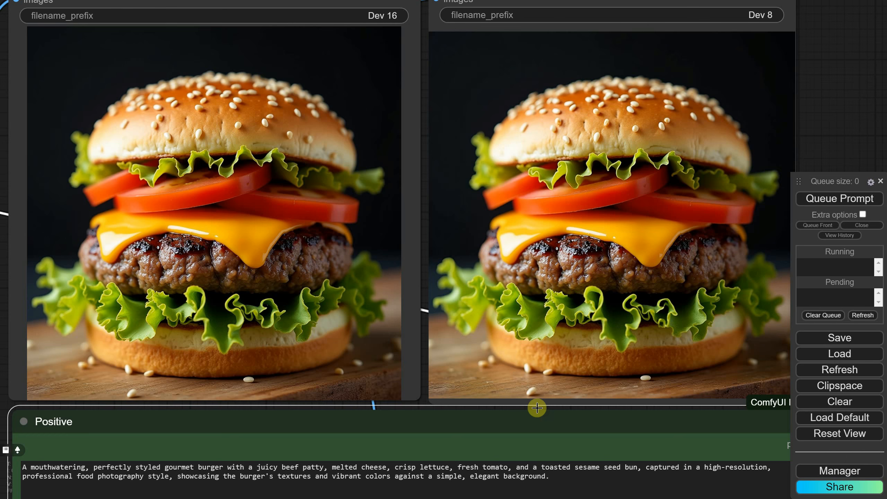
- Replace the shared positive prompt with the closeup portrait photo of a young redheaded girl with freckles
click(569, 470)
key(ctrl+a)
key(ctrl+v)
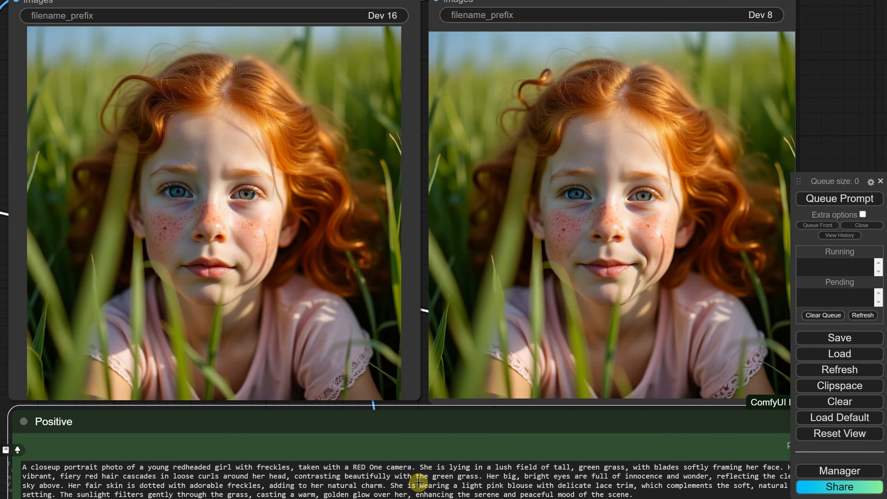
- Replace the shared prompt with the "abandoned rusty robot in a futuristic apocalyptical world" text and queue the generation
key(ctrl+a)
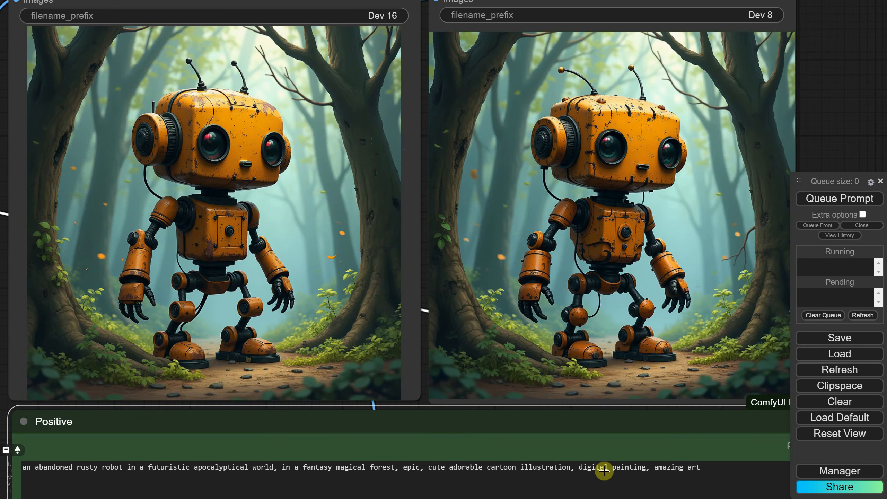
click(825, 200)
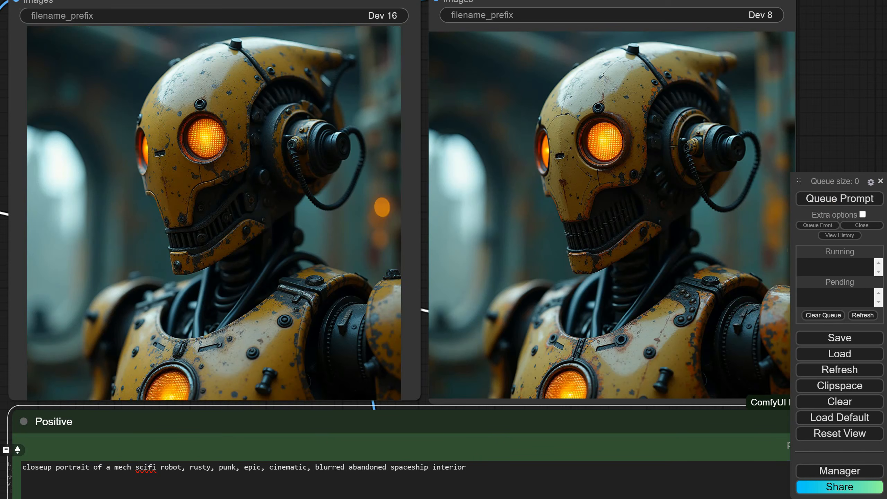
- Replace the shared prompt with the closeup portrait of a futuristic robot mech bunny girl in vintage pinup style and queue it
click(534, 473)
key(ctrl+a)
text(minimalist vector design of a cute cartoon bunny silhouette, black design on white background, simple vector design)
click(817, 201)
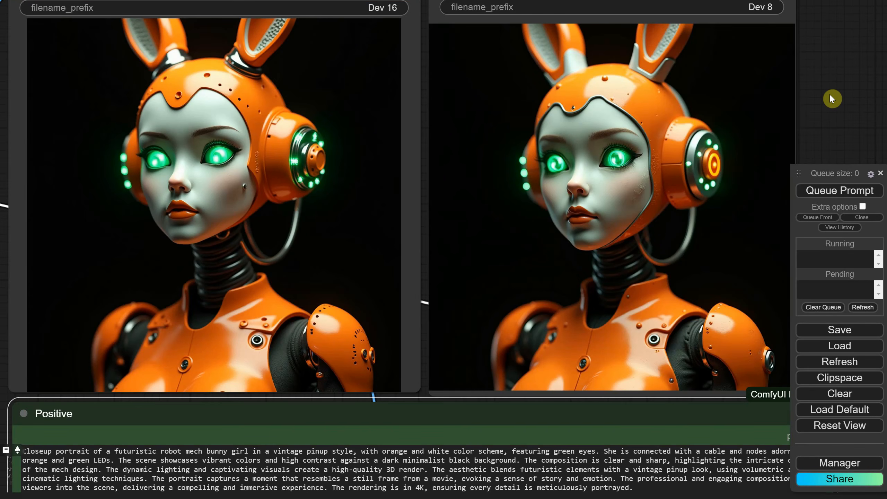
click(845, 191)
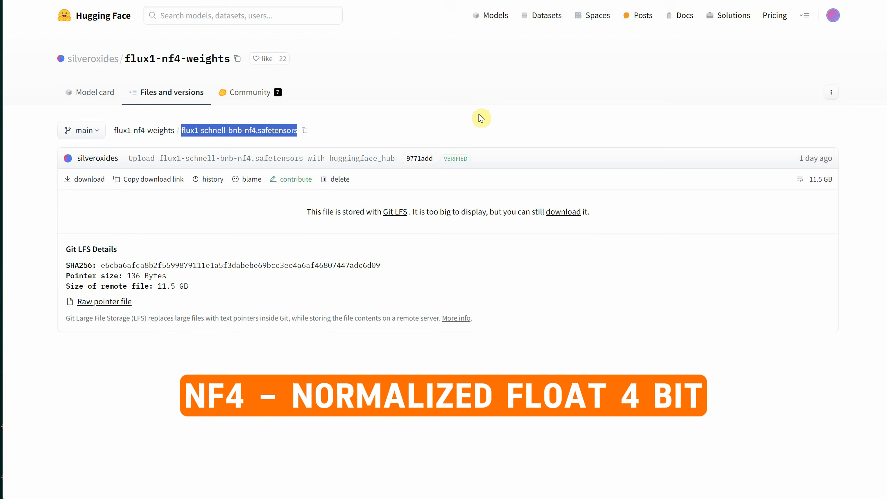
- Download flux1-schnell-bnb-nf4.safetensors and flux1-dev-bnb-nf4.safetensors from Hugging Face into ComfyUI's models\checkpoints folder
click(480, 119)
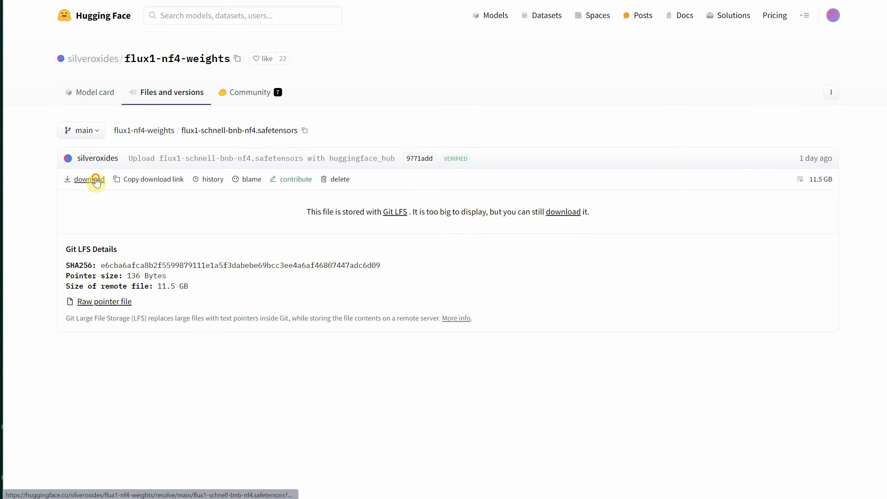
click(96, 181)
click(86, 82)
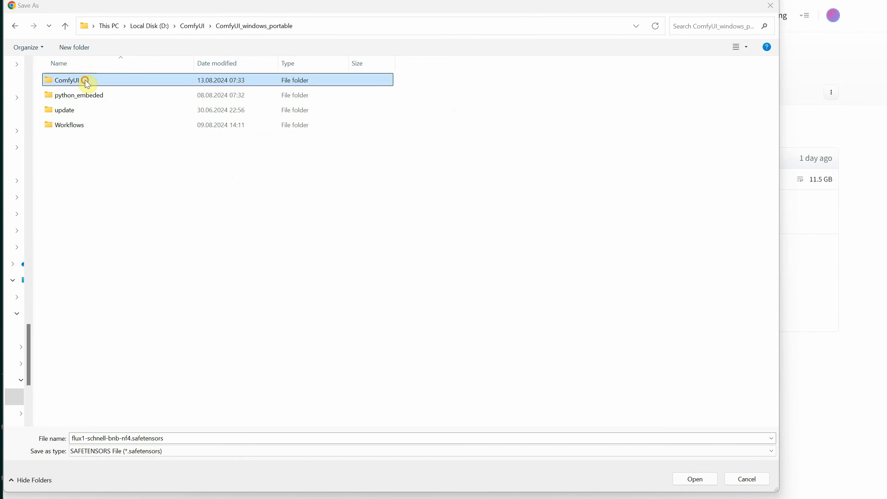
double_click(86, 82)
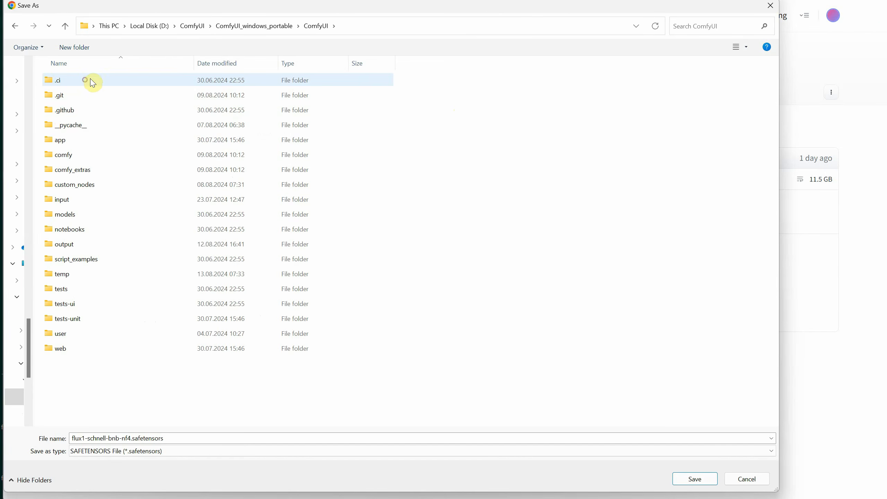
double_click(86, 219)
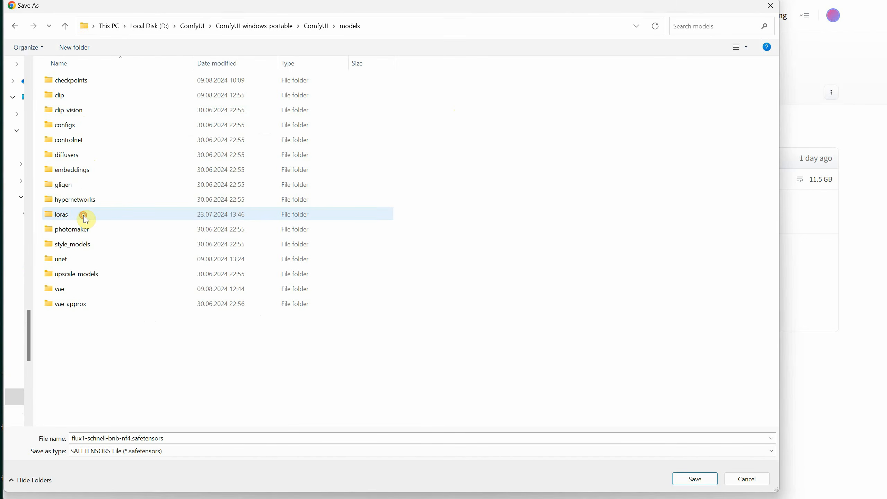
double_click(95, 83)
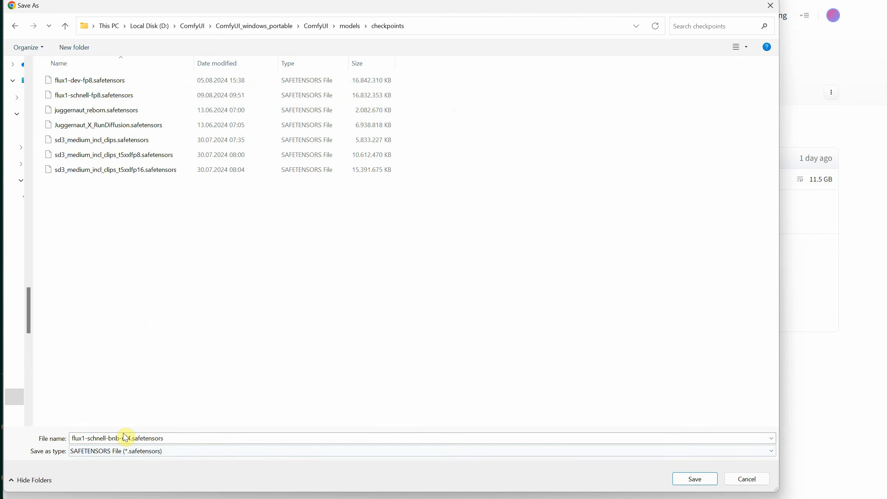
click(695, 480)
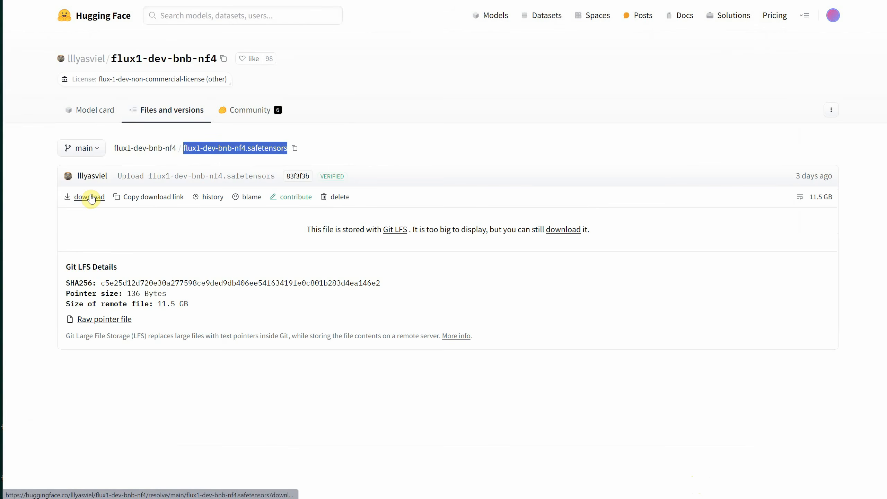
click(89, 196)
click(695, 479)
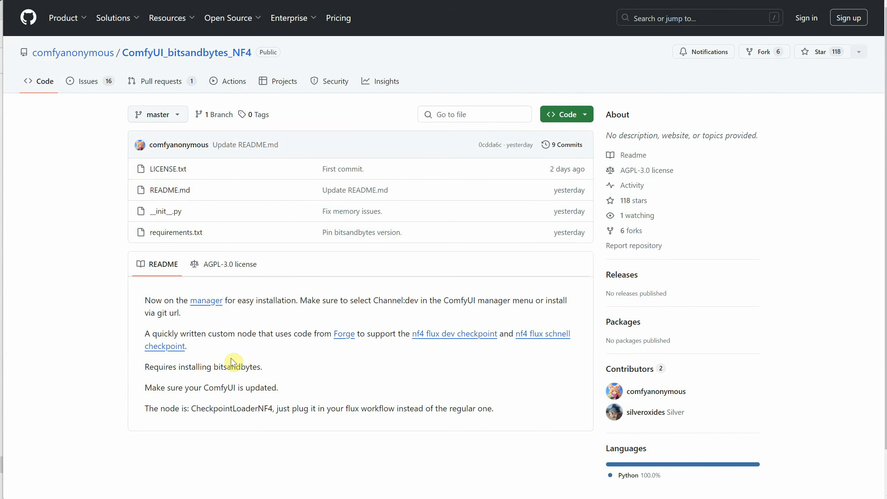
- Check the bitsandbytes requirement in the ComfyUI_bitsandbytes_NF4 readme and open ComfyUI's custom_nodes folder in File Explorer
drag(198, 362, 274, 370)
click(287, 369)
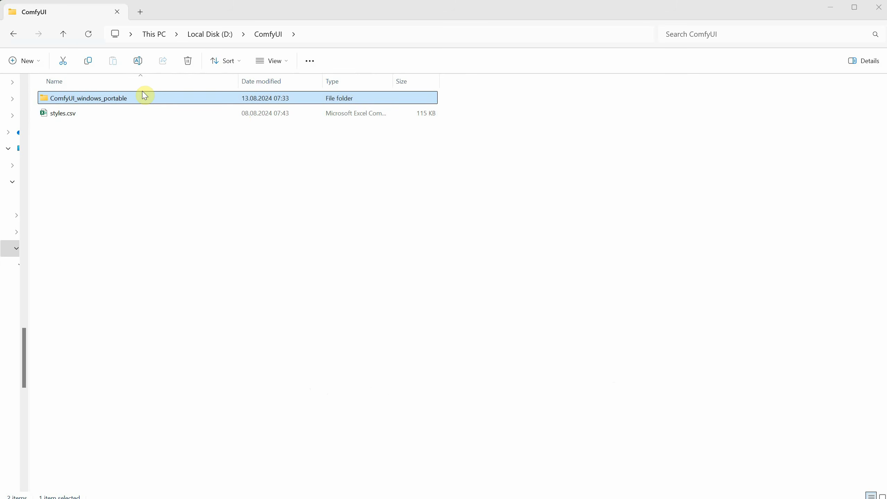
double_click(141, 96)
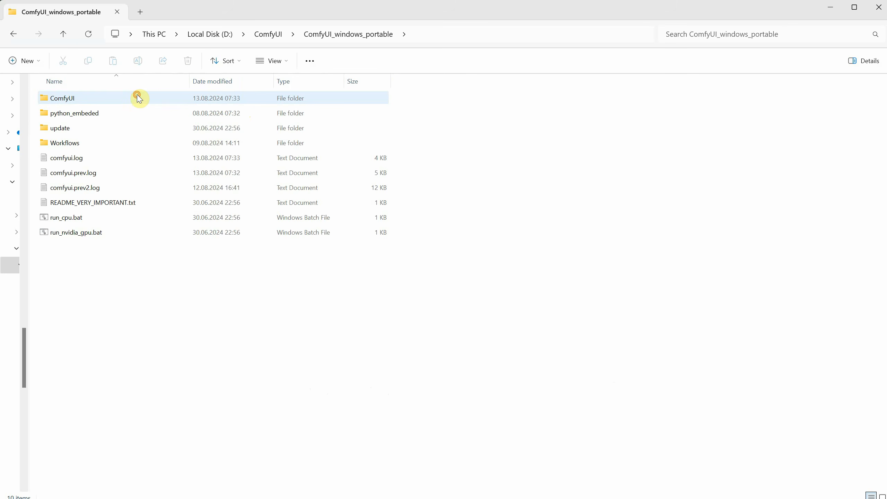
double_click(117, 99)
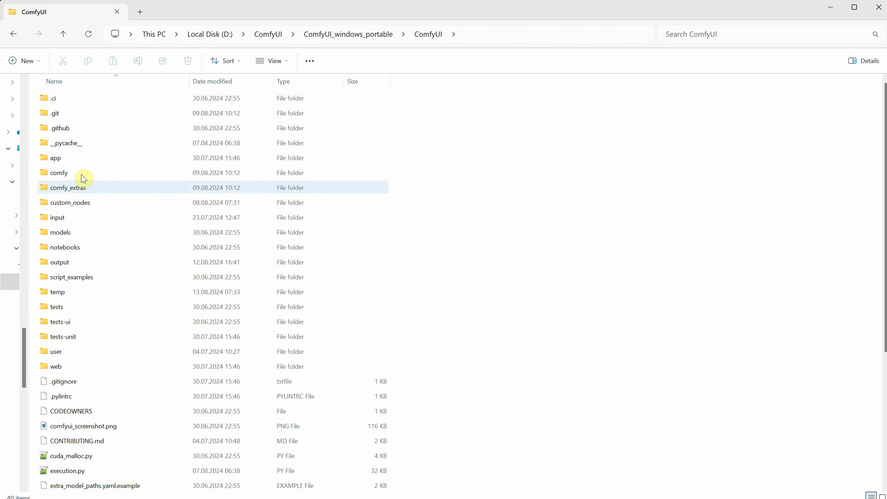
click(65, 206)
double_click(64, 206)
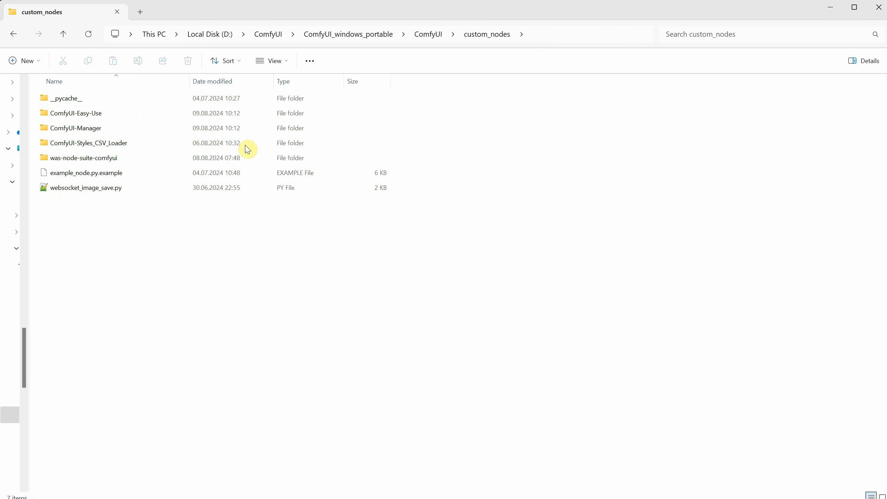
click(557, 33)
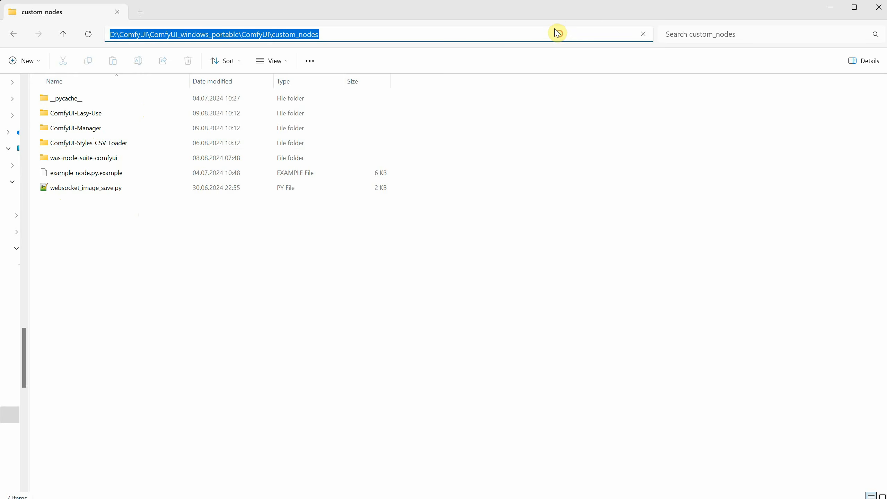
text(cmd)
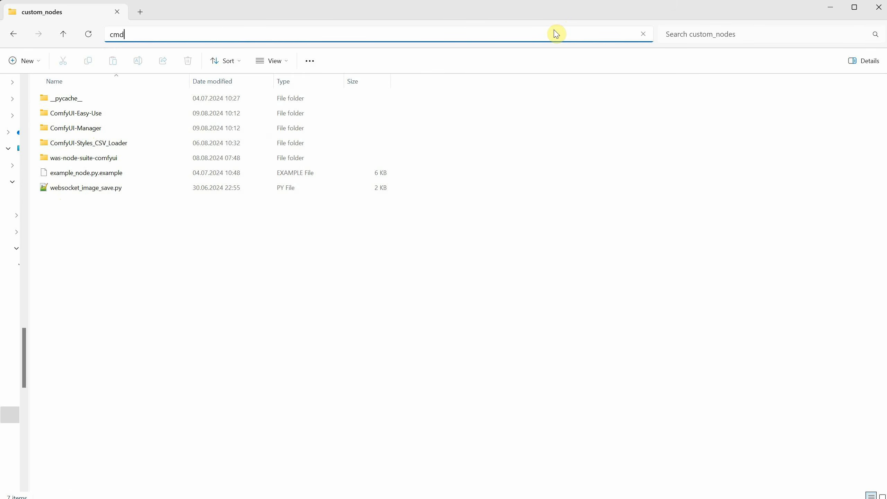
key(Return)
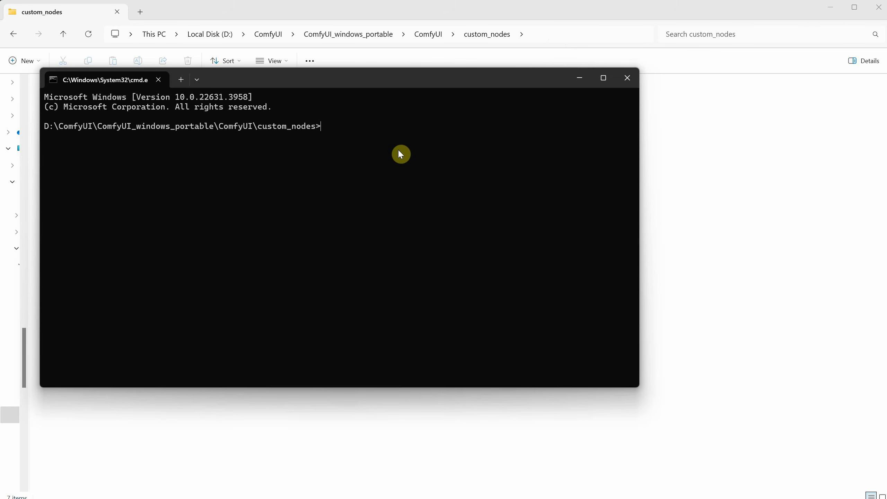
text(git clone https://github.com/comfyanonymous/ComfyUI_bitsandbytes_NF4)
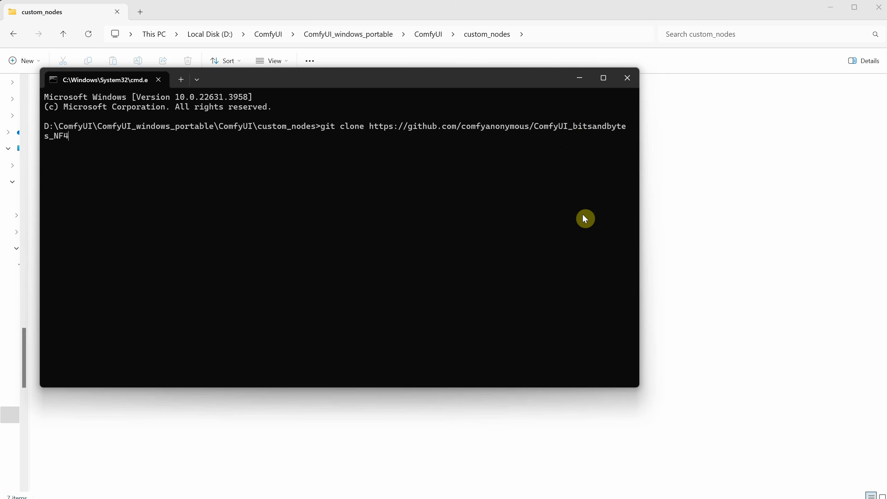
key(Return)
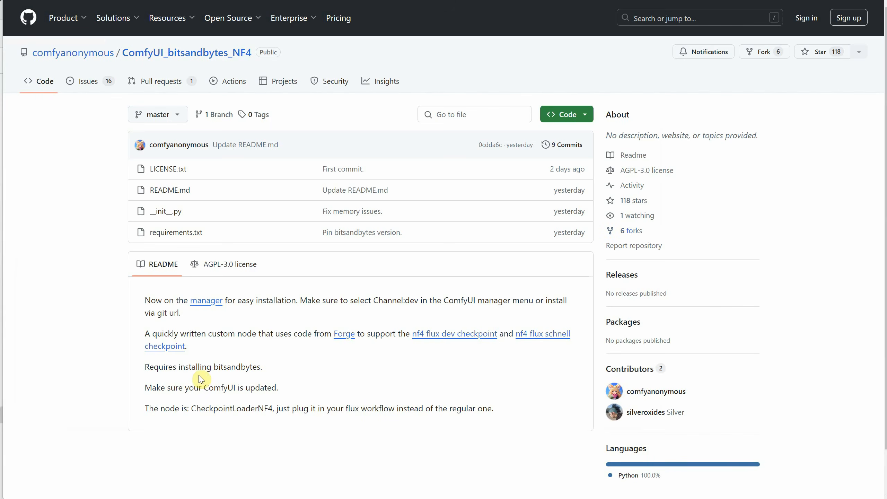
- Run pip install -U bitsandbytes in the custom_nodes command prompt
drag(180, 366, 257, 366)
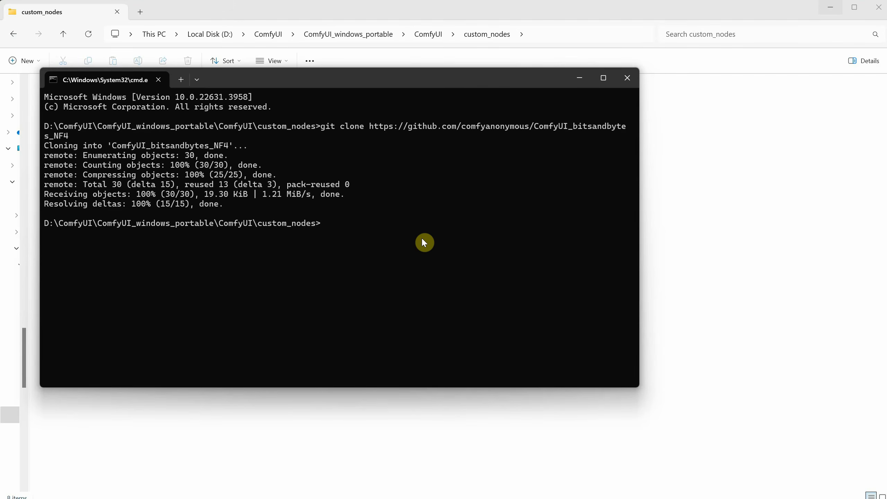
text(pip install -U bitsandbytes)
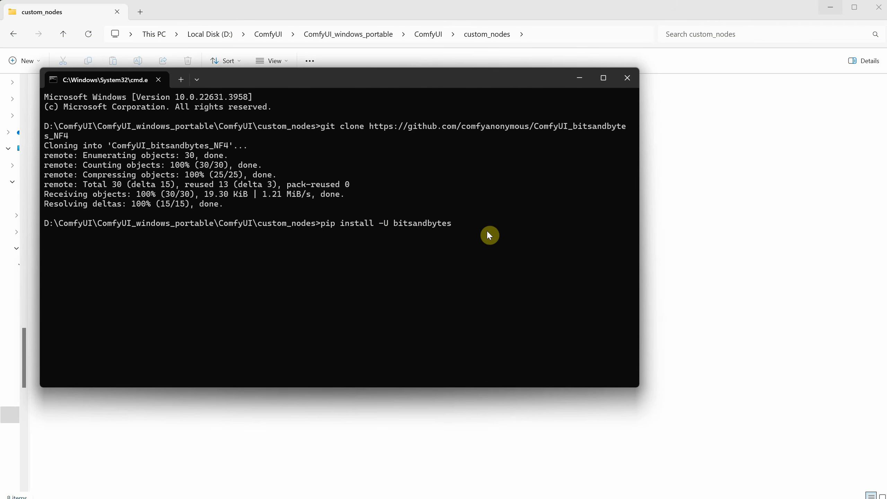
key(Return)
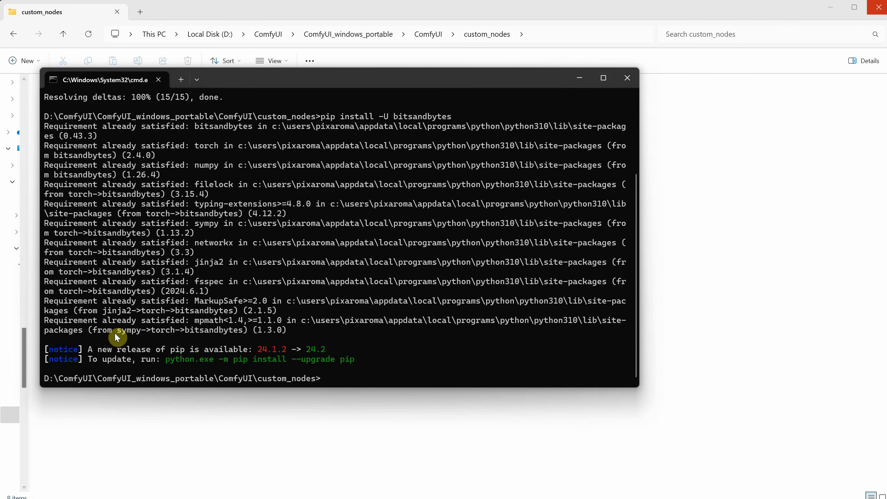
- Copy the embedded-Python bitsandbytes install command from the text note and open the update folder of ComfyUI_windows_portable
key(alt+Tab)
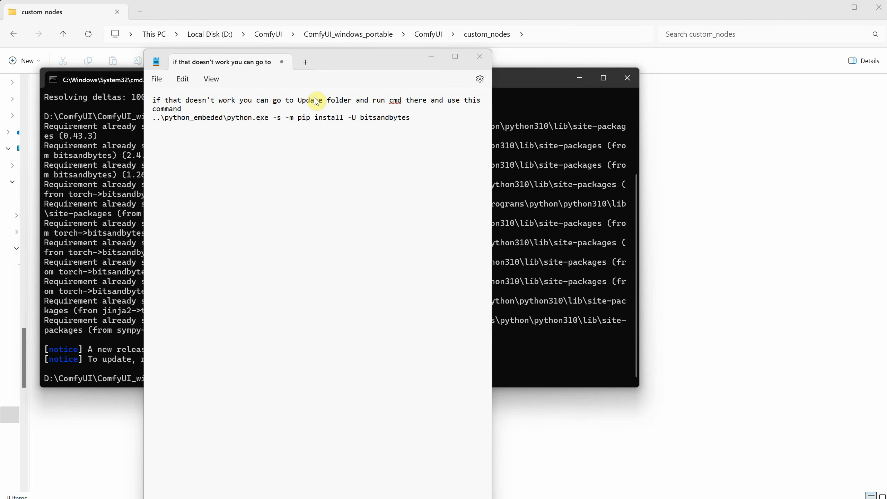
triple_click(165, 126)
key(ctrl+c)
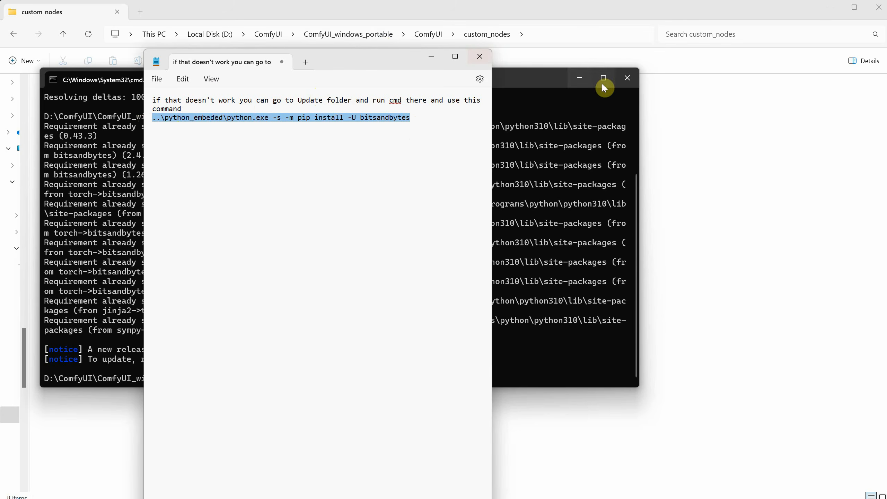
click(433, 38)
click(352, 35)
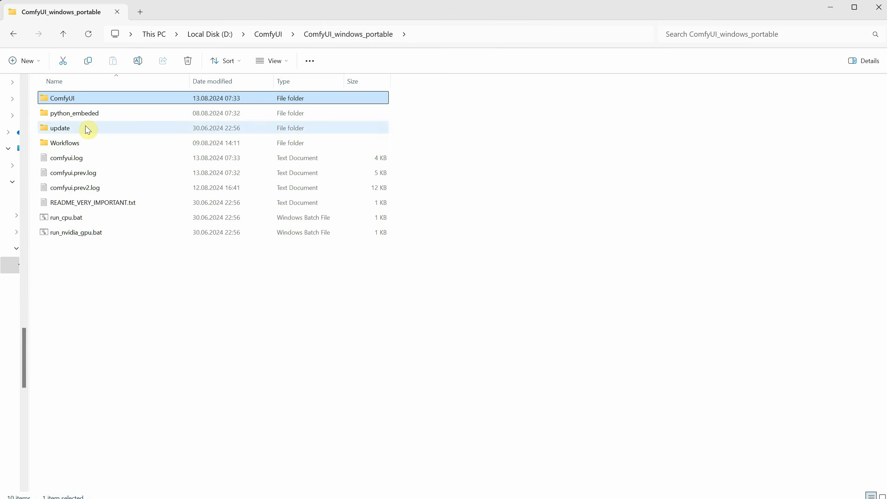
double_click(87, 127)
- Run ..\python_embeded\python.exe -s -m pip install -U bitsandbytes in a command prompt in the update folder, close it, and return to ComfyUI_windows_portable
click(472, 35)
text(cmd)
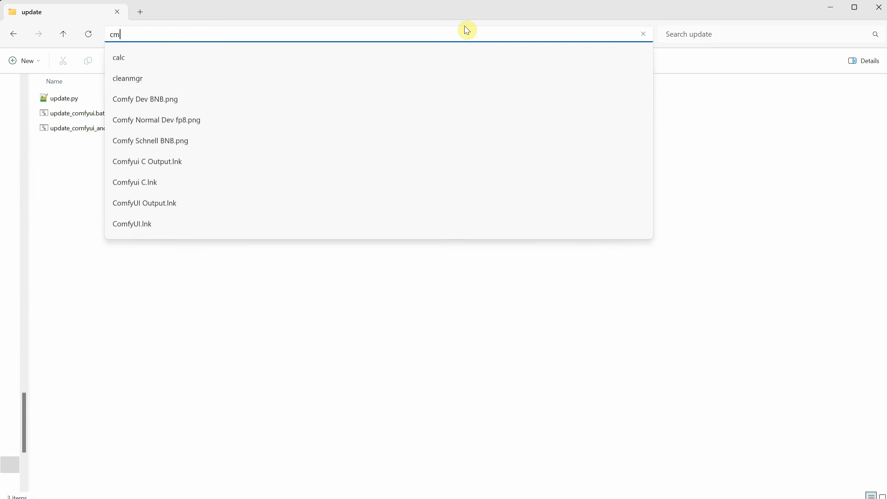
key(Return)
key(ctrl+v)
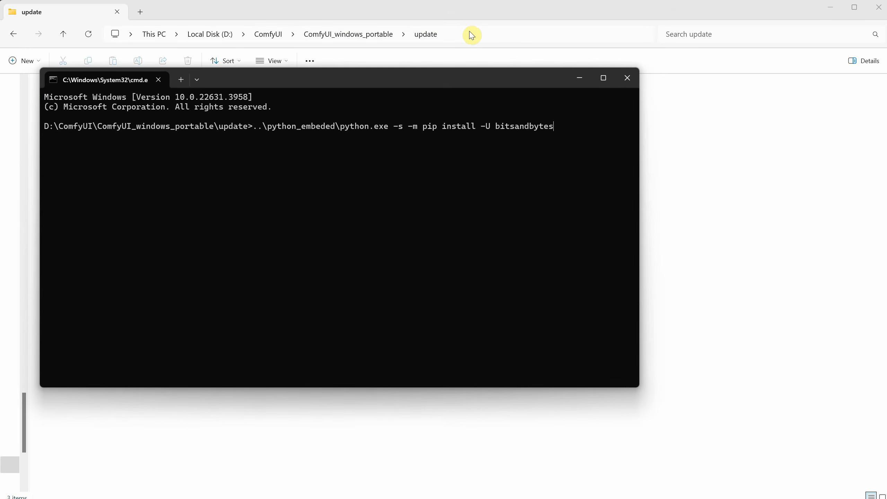
key(Return)
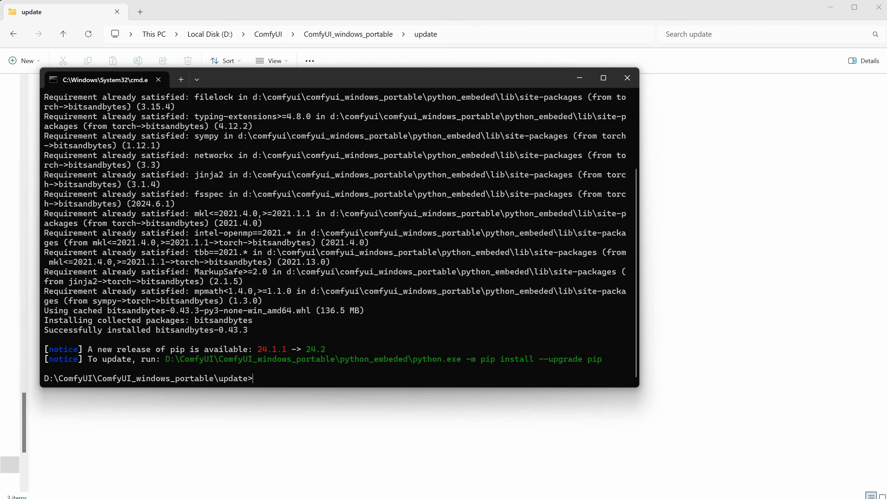
click(627, 78)
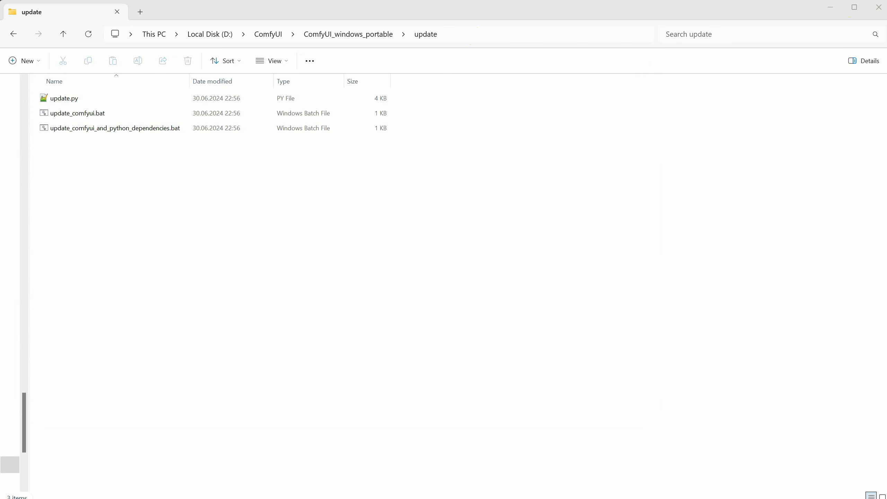
click(346, 35)
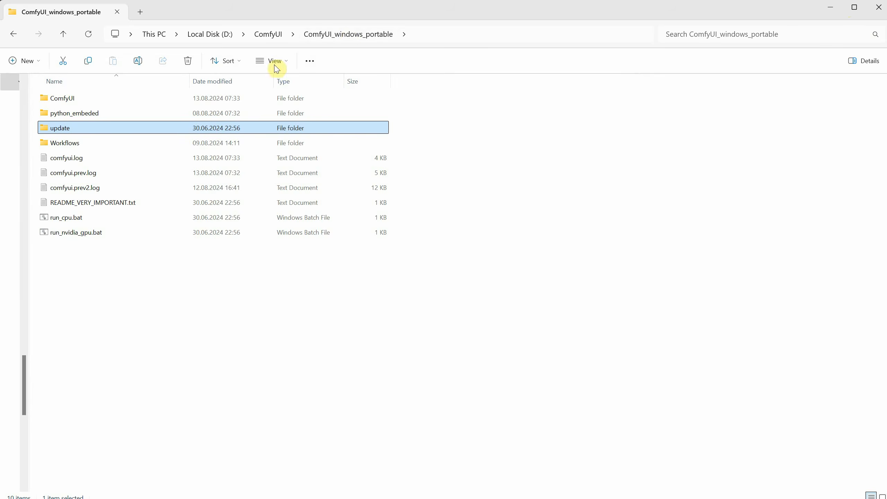
- Launch ComfyUI with run_nvidia_gpu.bat and run Update All in the ComfyUI Manager, including the restart
click(68, 235)
double_click(67, 234)
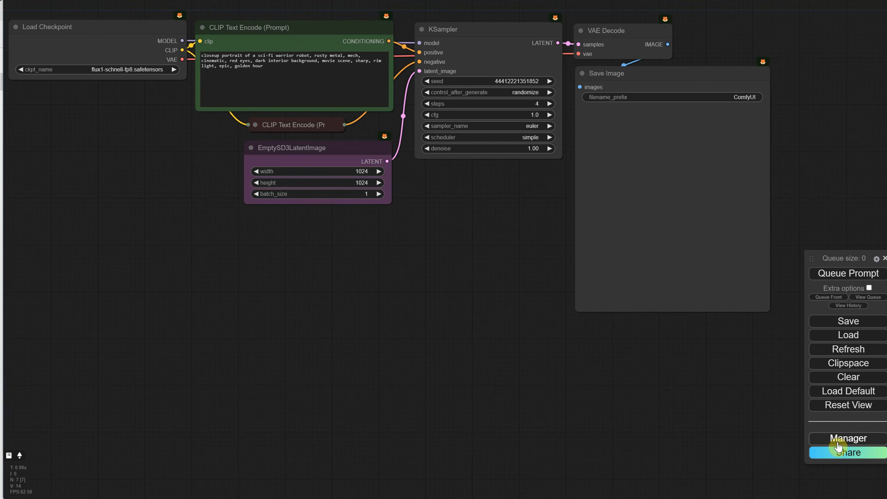
click(848, 439)
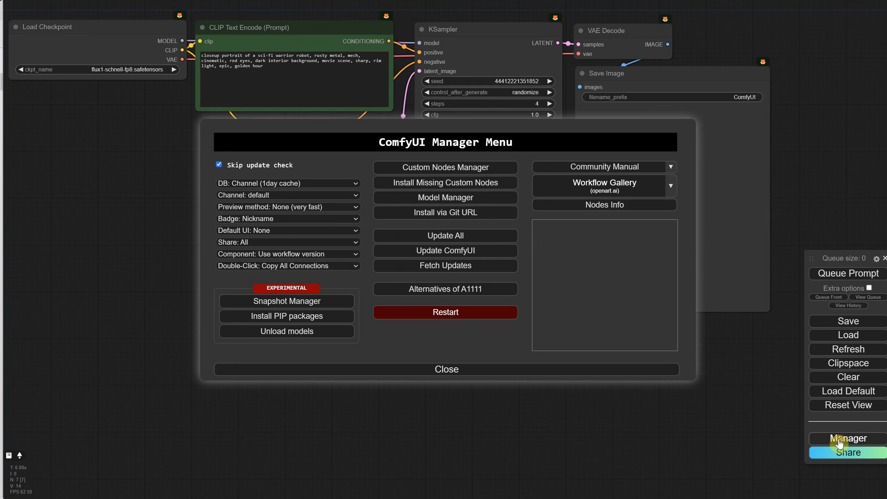
click(441, 236)
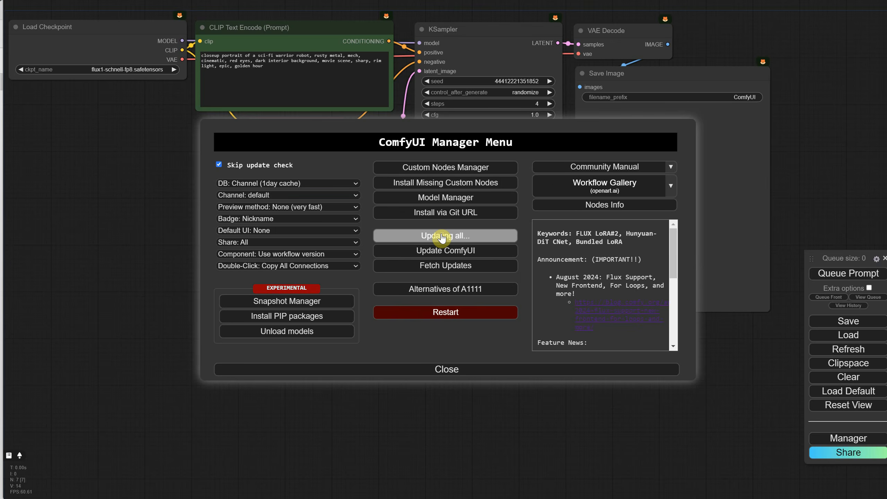
click(474, 243)
click(494, 35)
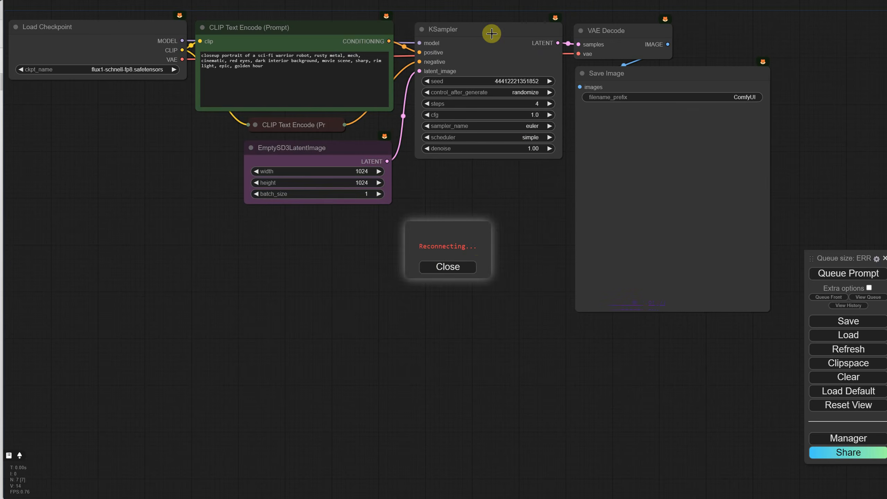
- Add a CheckpointLoaderNF4 node below the Load Checkpoint node and widen it to match that node
scroll(106, 139, up, 1)
scroll(106, 139, up, 6)
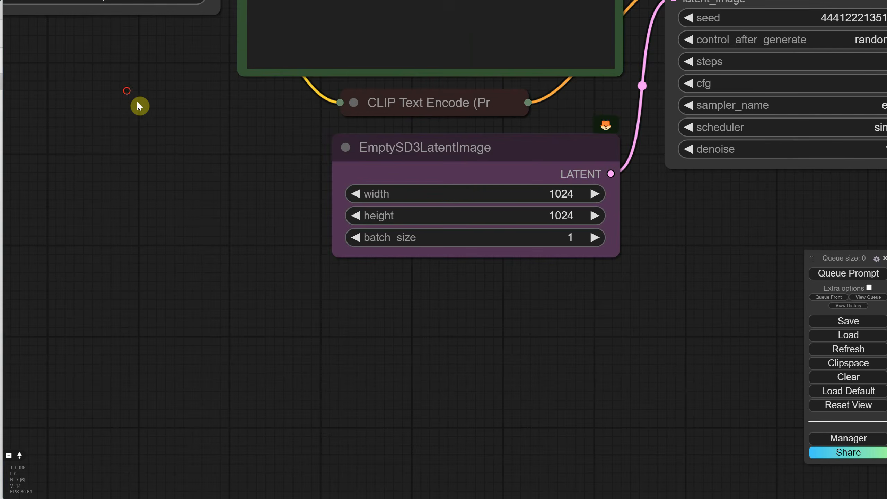
drag(139, 50, 386, 296)
double_click(243, 260)
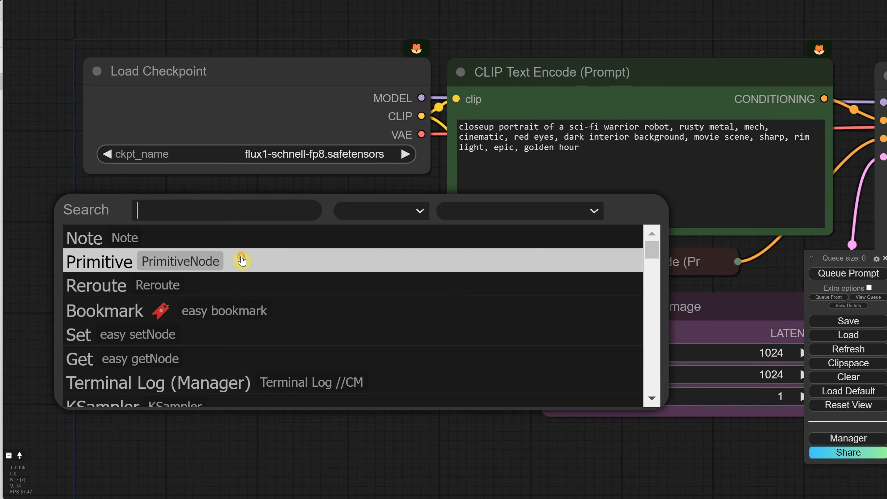
text(nf4)
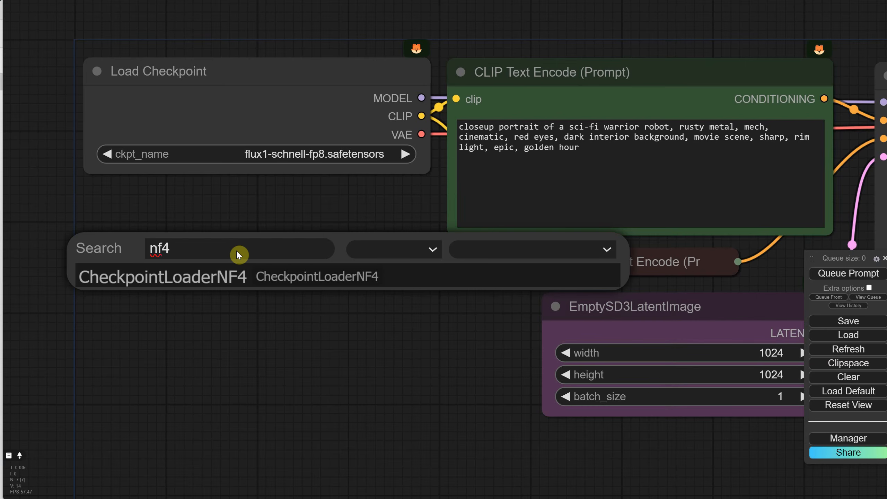
click(240, 280)
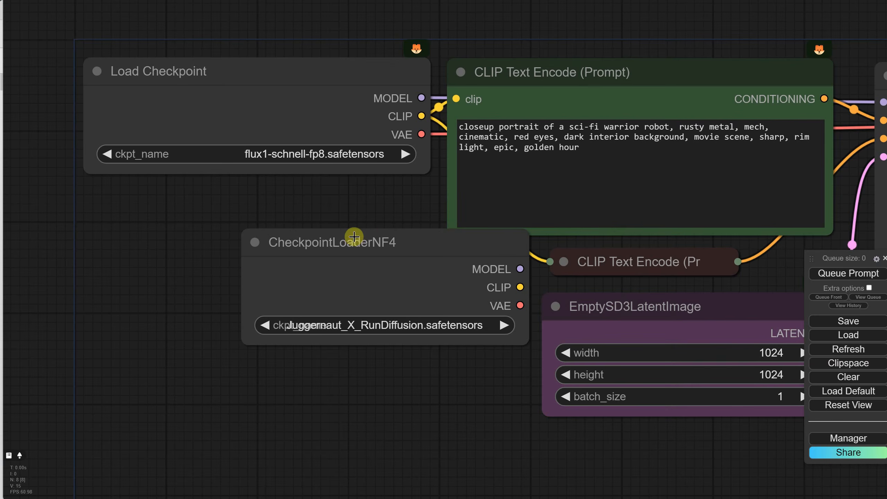
drag(352, 236, 192, 202)
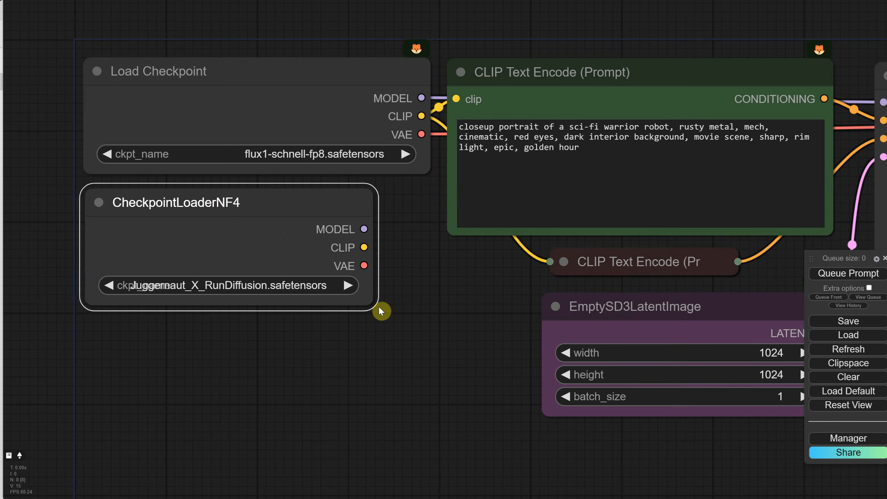
drag(372, 304, 430, 307)
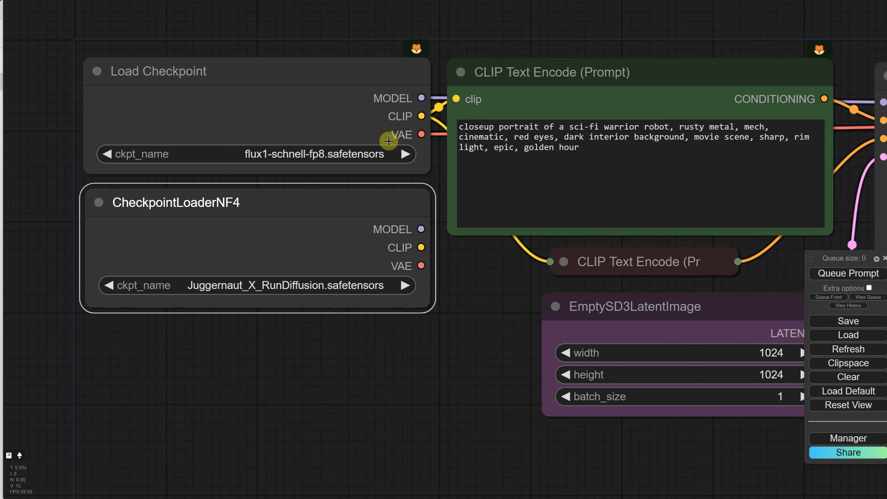
- Connect the CheckpointLoaderNF4 outputs: MODEL to the KSampler, CLIP to both text encoders and VAE to VAE Decode
scroll(383, 166, down, 2)
drag(469, 244, 356, 249)
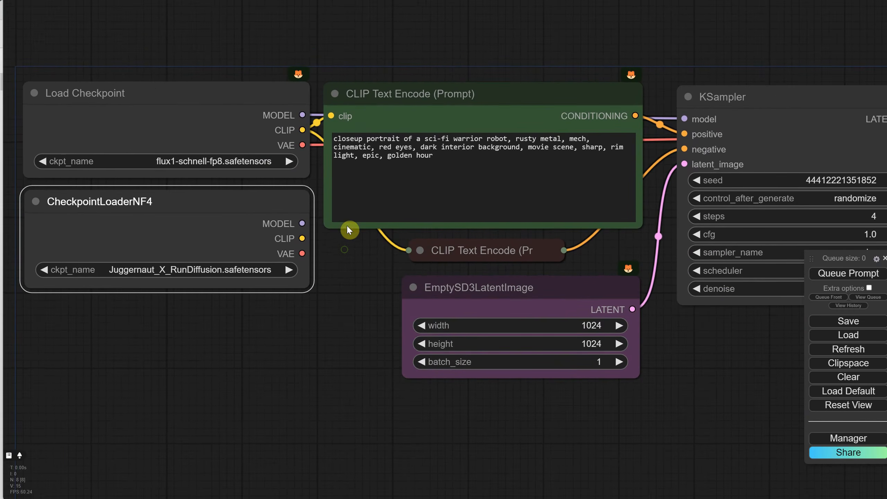
drag(301, 221, 685, 119)
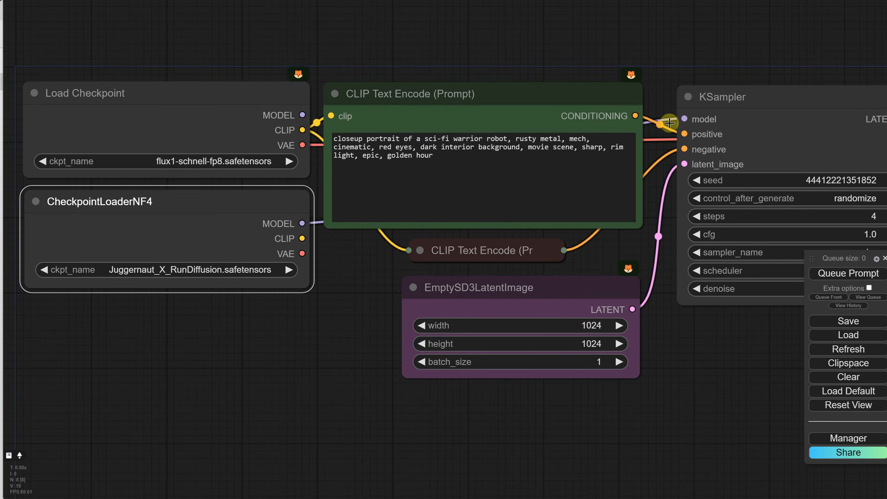
drag(302, 238, 414, 251)
drag(301, 254, 652, 172)
- Delete the old Load Checkpoint node and move CheckpointLoaderNF4 into its place
scroll(313, 251, down, 5)
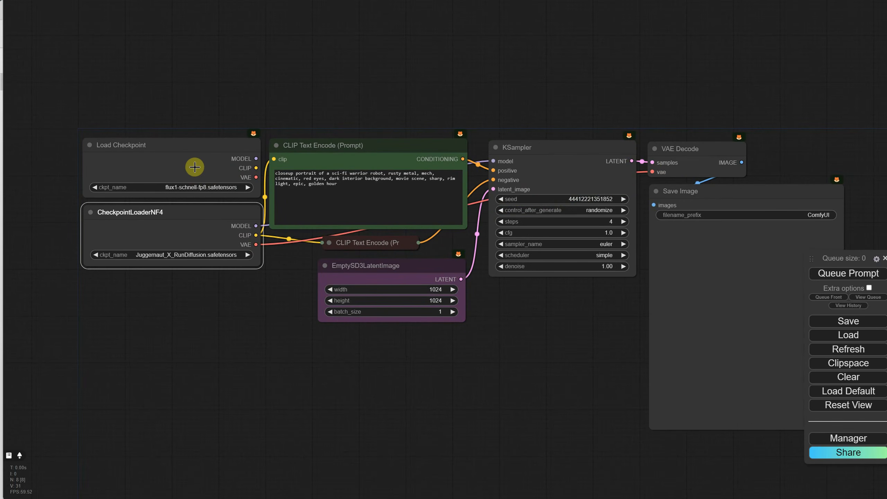
drag(184, 158, 163, 150)
key(Delete)
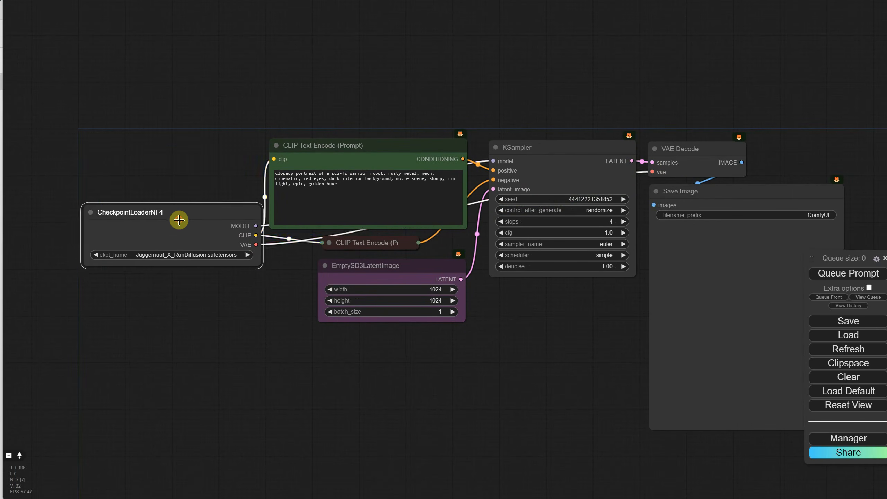
drag(177, 220, 177, 153)
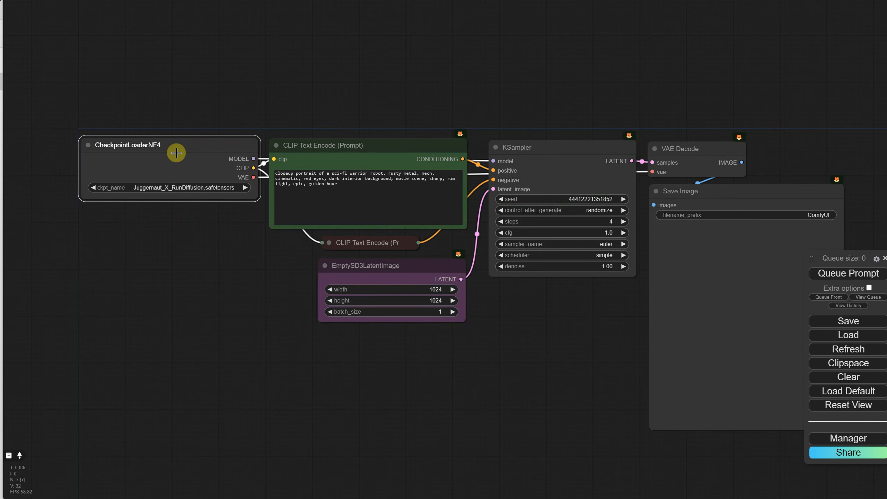
- Set the CheckpointLoaderNF4 checkpoint to flux1-schnell-bnb-nf4.safetensors
scroll(198, 263, up, 8)
scroll(200, 234, down, 4)
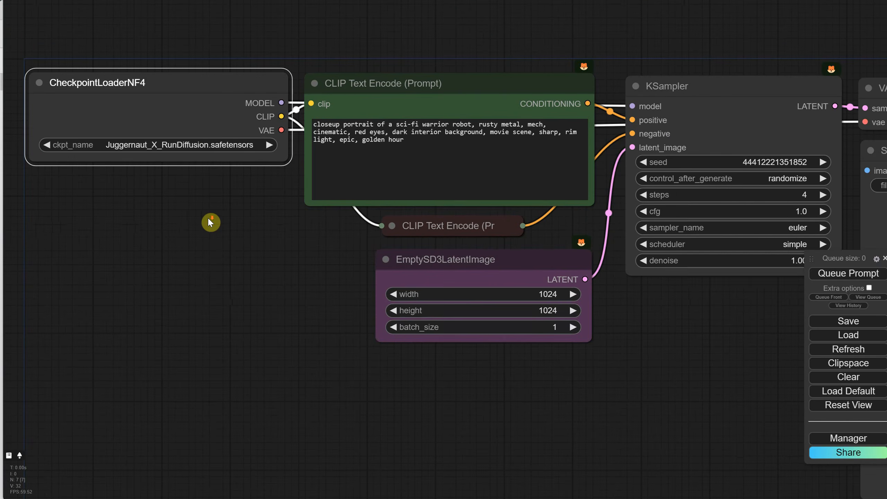
click(183, 145)
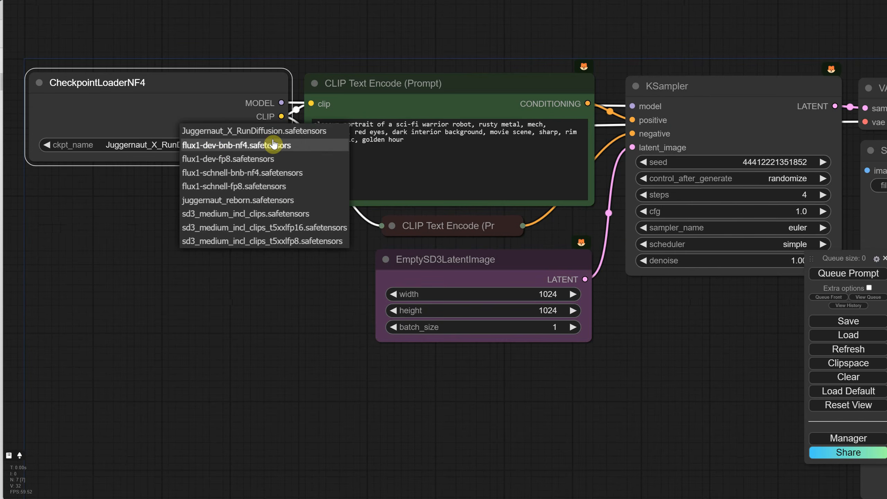
click(250, 177)
scroll(235, 213, down, 4)
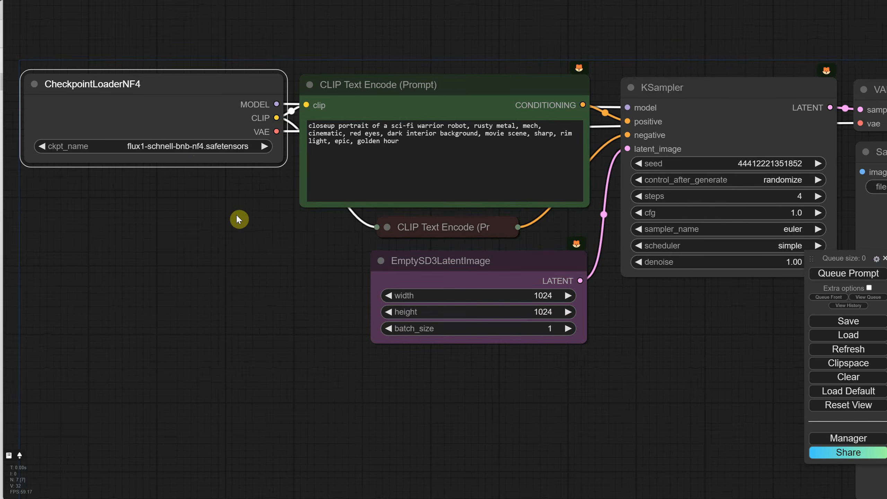
scroll(191, 190, up, 1)
- Generate several images of the sci-fi warrior robot prompt with the Schnell NF4 checkpoint
key(ctrl+Return)
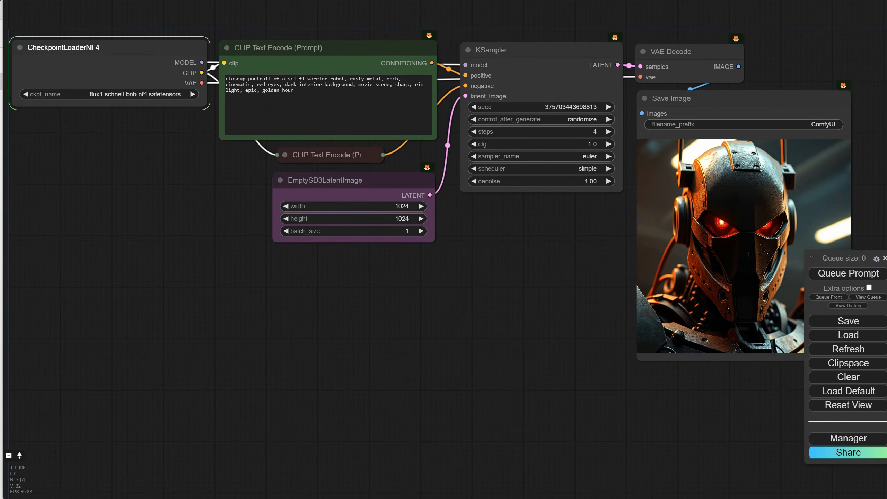
click(848, 274)
key(alt+Tab)
click(848, 274)
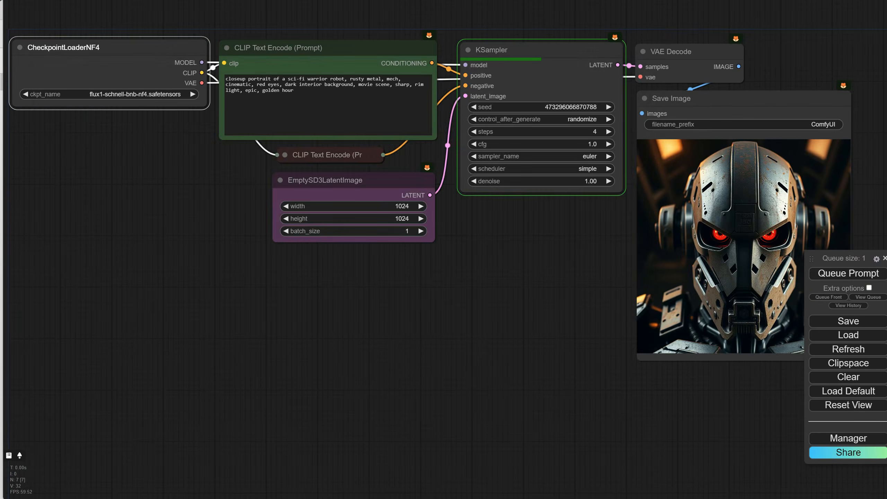
key(alt+Tab)
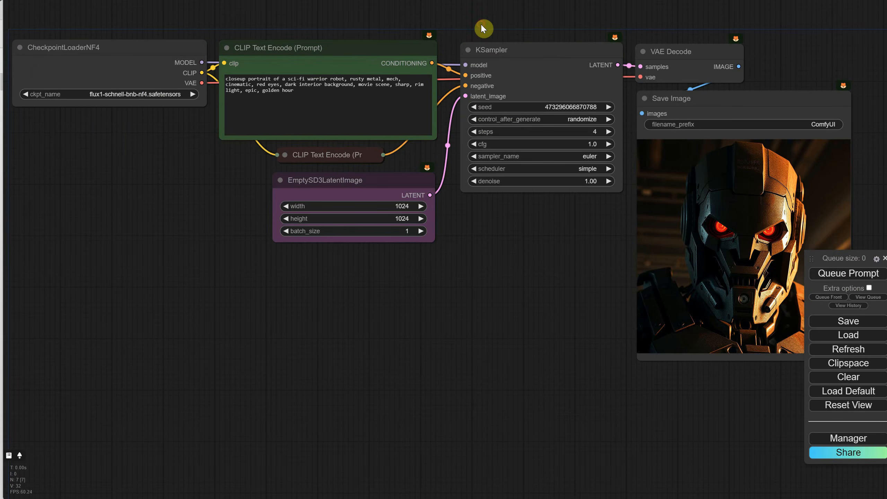
click(484, 29)
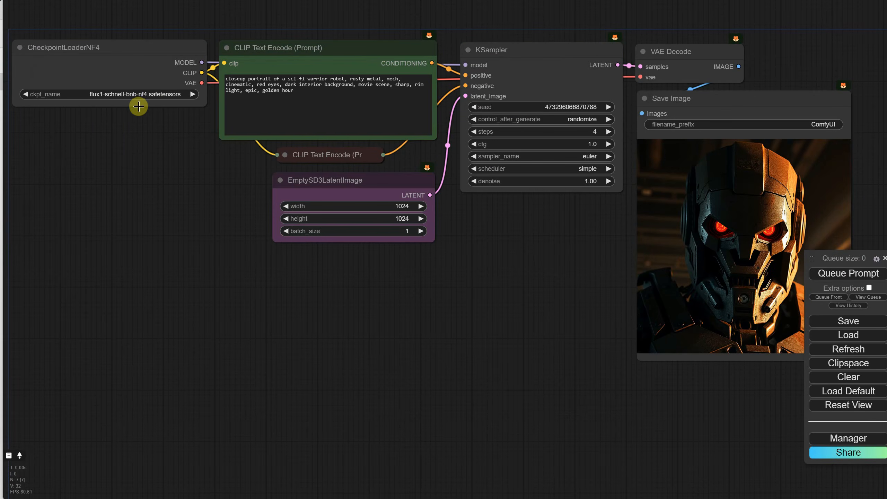
- Switch the CheckpointLoaderNF4 checkpoint to flux1-dev-bnb-nf4.safetensors
scroll(162, 141, up, 4)
drag(154, 131, 380, 220)
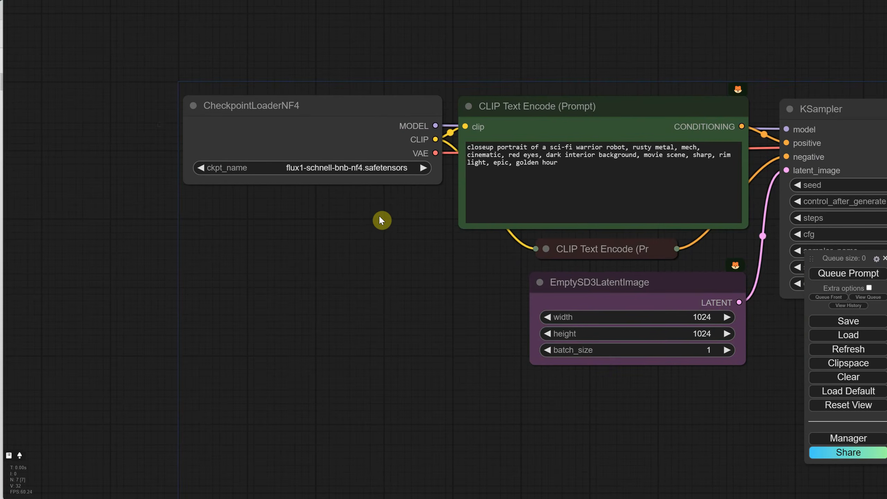
scroll(380, 220, up, 5)
click(319, 131)
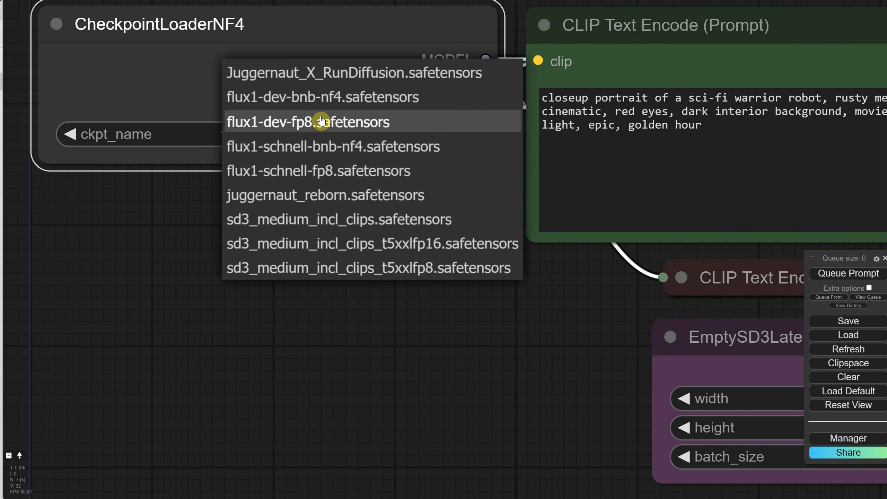
click(304, 101)
- Set the KSampler to 20 steps, sampler dpmpp_2m and scheduler sgm_uniform, and generate an image
scroll(388, 234, down, 5)
drag(394, 241, 83, 242)
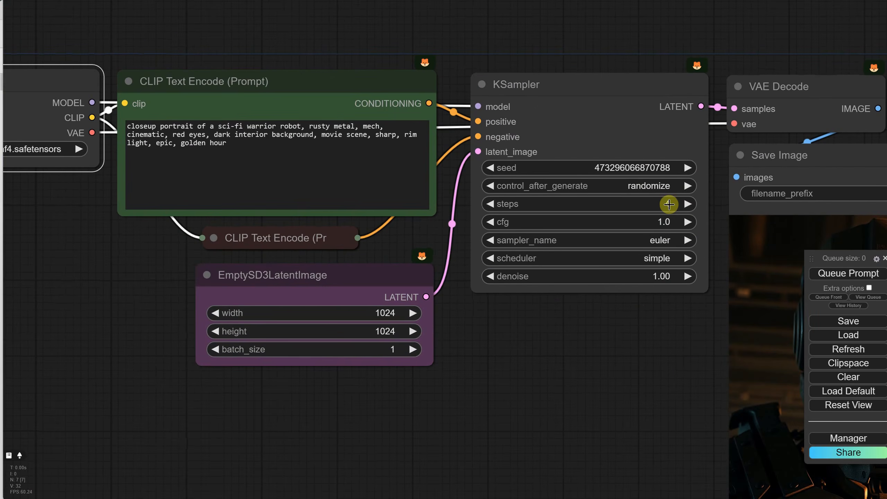
click(660, 202)
text(20)
key(Return)
click(656, 239)
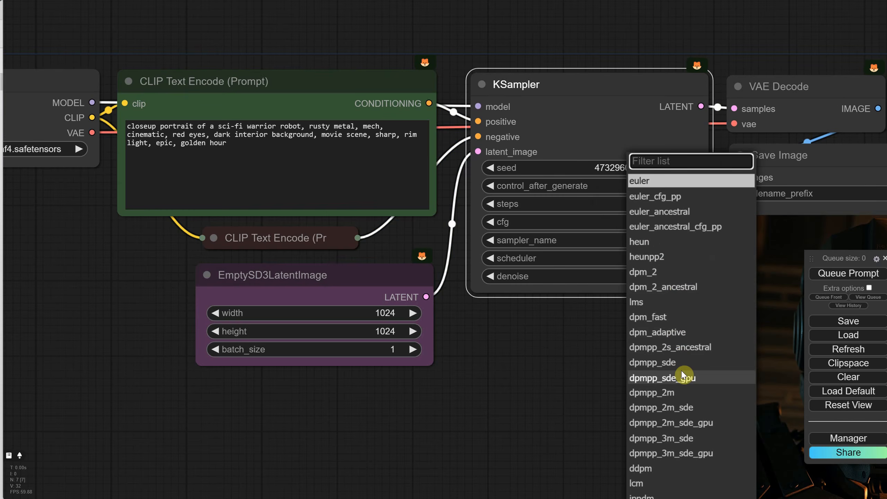
click(674, 392)
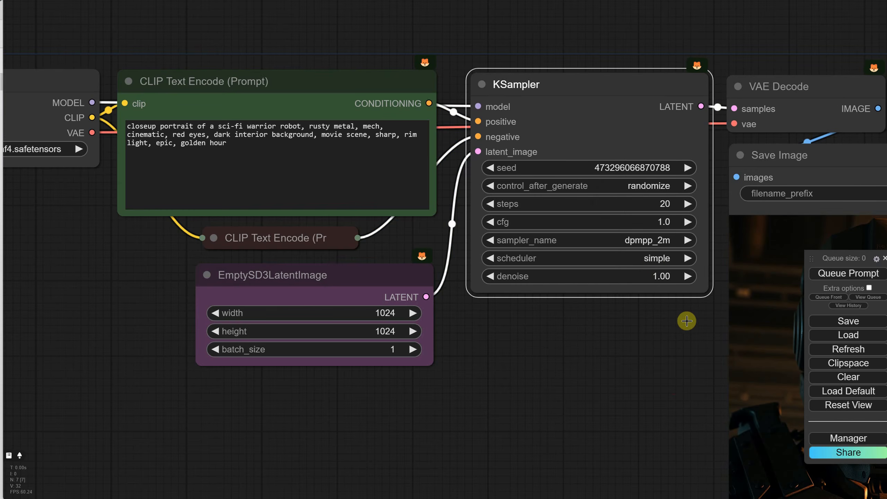
click(649, 258)
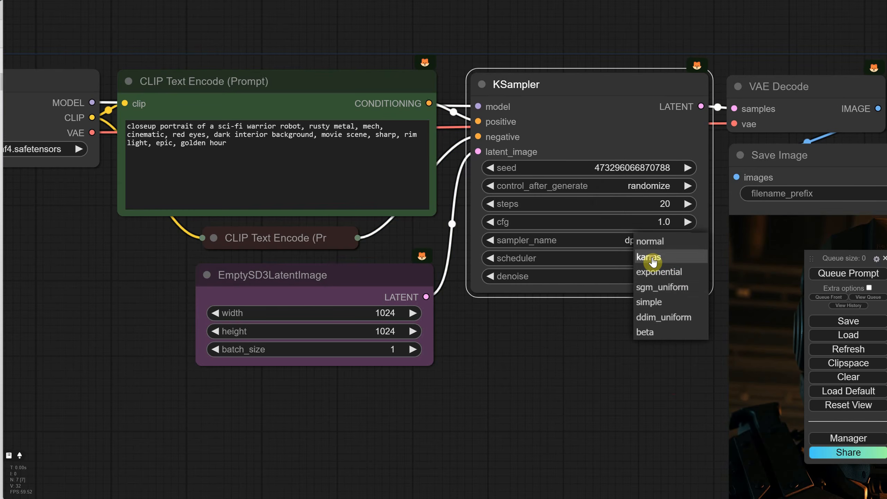
click(667, 288)
scroll(611, 316, down, 4)
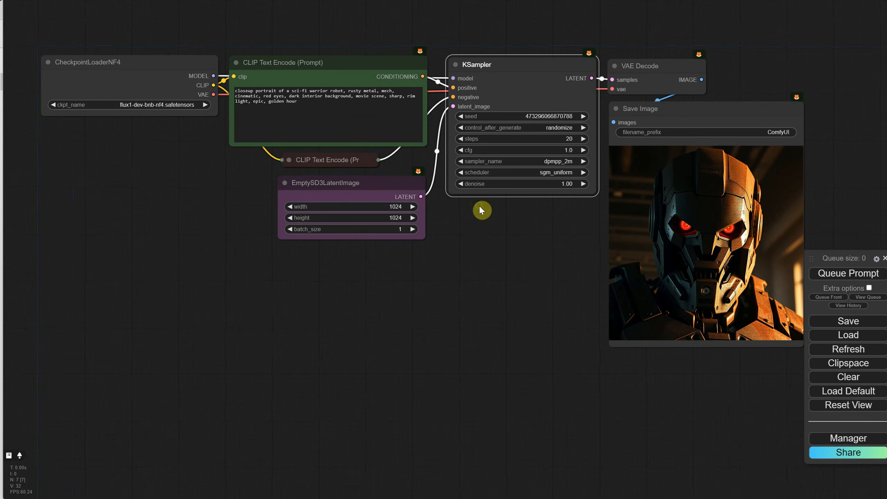
click(841, 276)
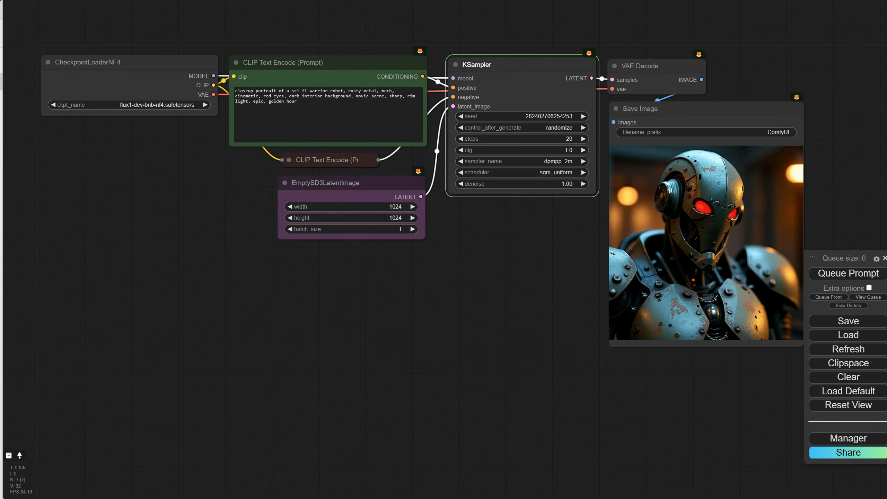
- Add a FluxGuidance node above the KSampler and connect it between the positive prompt's conditioning and the KSampler's positive input
scroll(488, 207, up, 5)
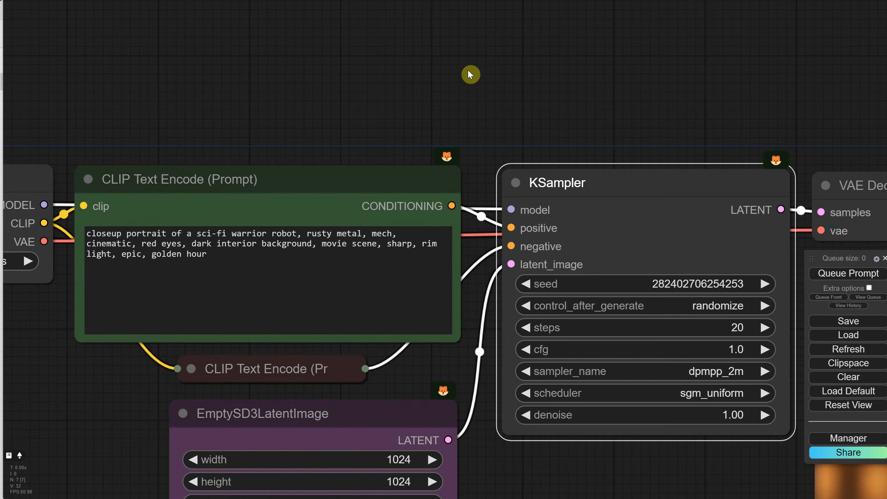
double_click(468, 72)
text(flux)
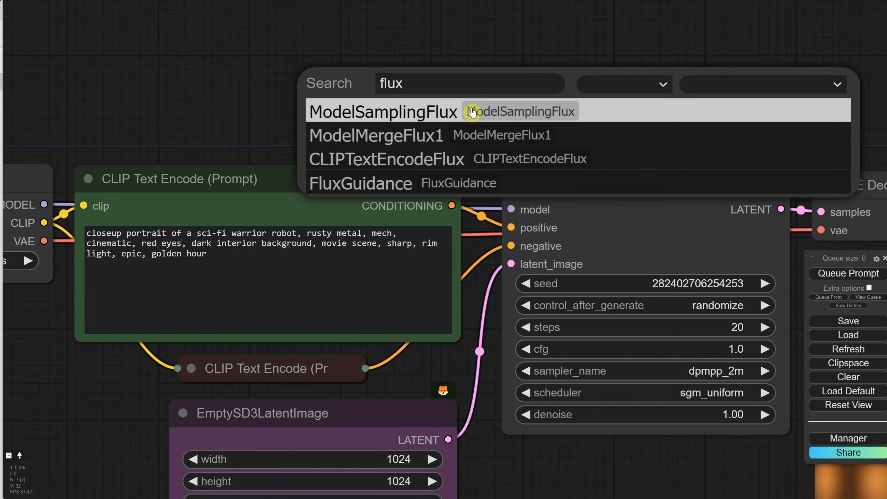
click(363, 182)
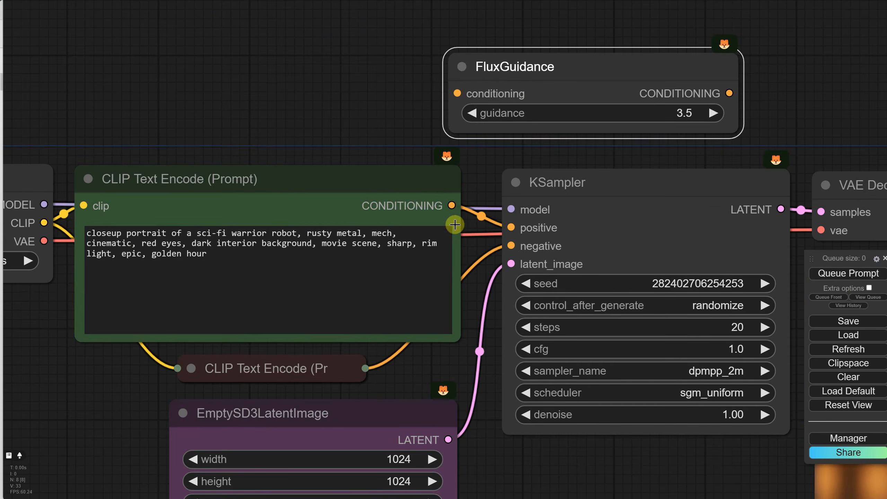
drag(452, 205, 457, 93)
drag(728, 93, 511, 227)
scroll(550, 182, down, 4)
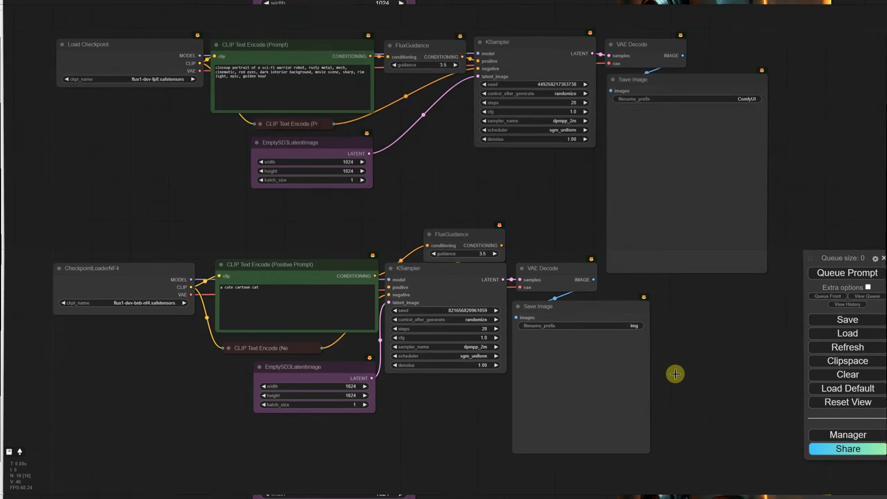
- Examine the flux1-dev-fp8 workflow alongside the flux1-dev-bnb-nf4 workflow on the canvas
scroll(178, 142, up, 5)
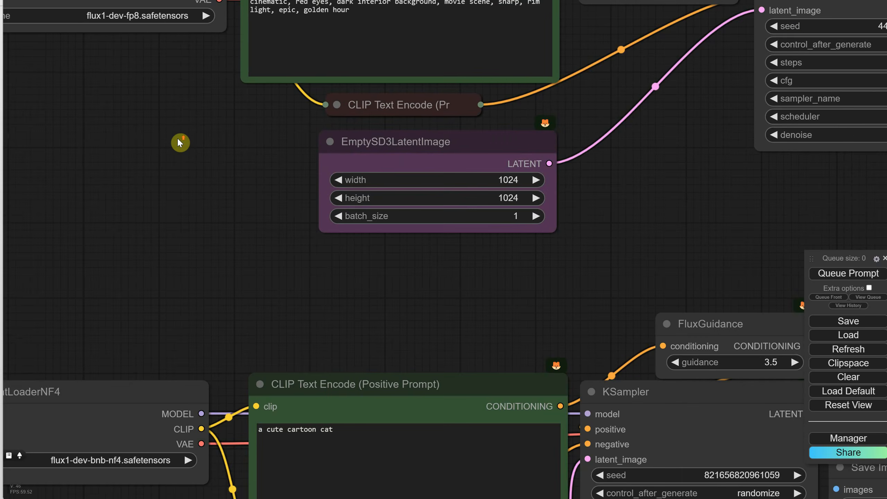
drag(178, 141, 309, 267)
drag(350, 427, 336, 195)
drag(285, 292, 296, 250)
drag(316, 139, 277, 286)
scroll(293, 254, down, 5)
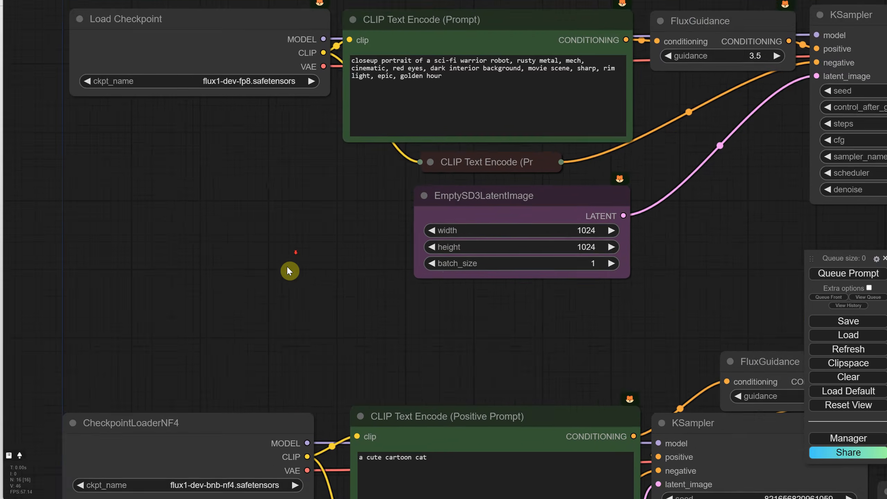
- Set the fp8 workflow's KSampler seed to 2024 and its control_after_generate to increment
drag(299, 236, 233, 172)
scroll(331, 176, down, 2)
scroll(620, 215, up, 4)
click(542, 113)
drag(620, 214, 536, 77)
key(Escape)
click(534, 125)
click(545, 124)
- Set the NF4 workflow's KSampler seed to 2024 and its control_after_generate to increment
click(442, 224)
text(2024)
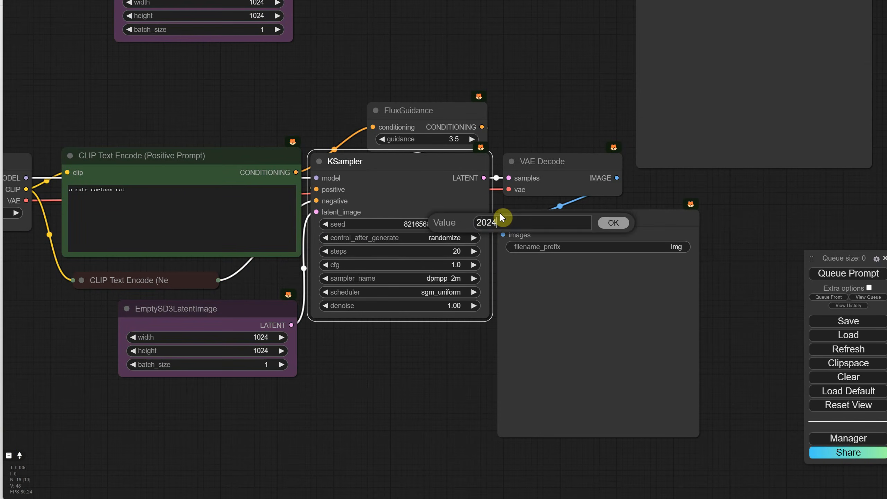
key(Return)
click(449, 238)
click(461, 248)
- Convert the text widget to an input on the positive prompt nodes of both workflows
drag(382, 38, 582, 242)
scroll(580, 239, down, 4)
right_click(432, 98)
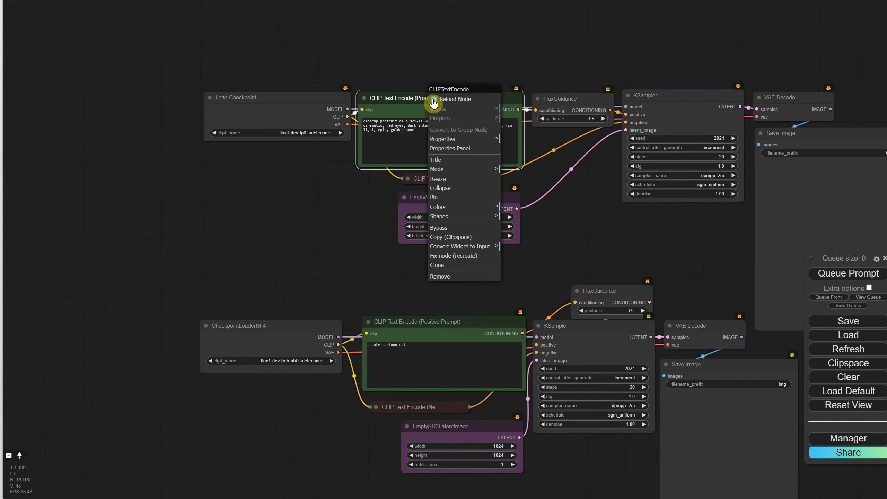
click(482, 247)
click(531, 248)
right_click(476, 325)
click(516, 461)
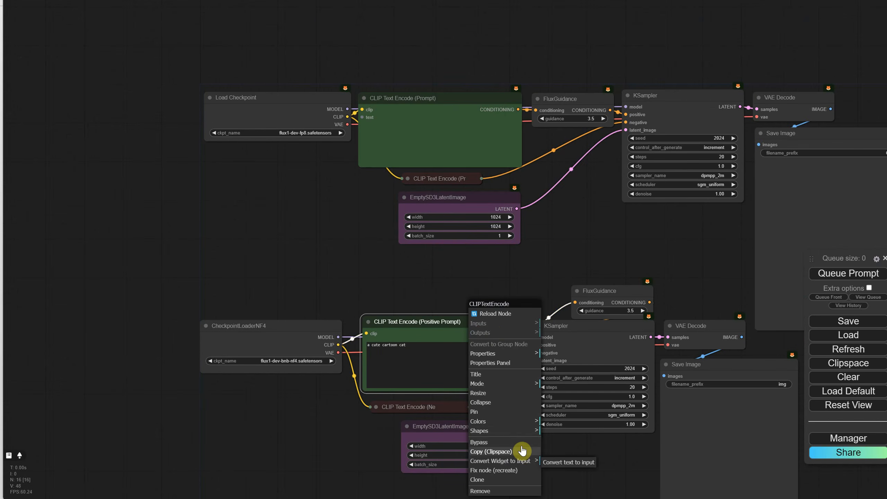
click(559, 462)
- Add an easy positive node between the workflows and connect it to the text inputs of both positive prompt nodes
double_click(296, 256)
text(positive)
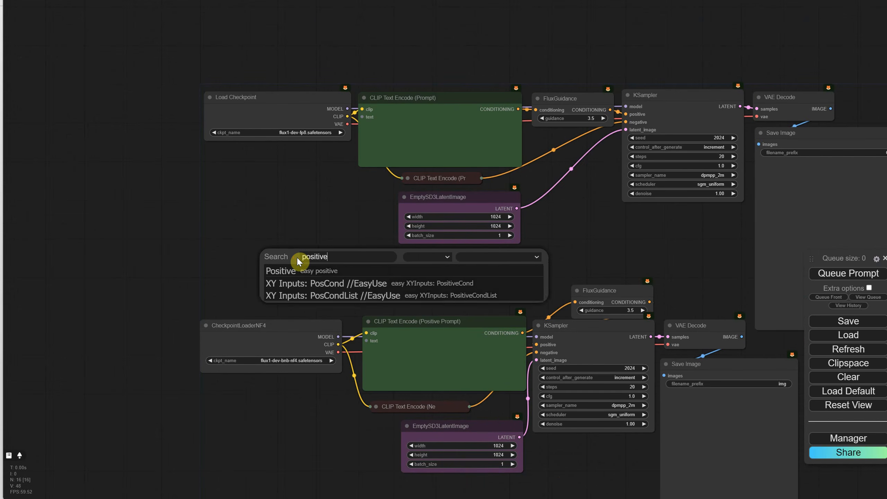
key(Return)
drag(371, 254, 254, 190)
drag(330, 201, 366, 342)
- Move the Positive node across the canvas to the area by the Save Image nodes
scroll(438, 307, down, 3)
drag(389, 276, 273, 253)
drag(164, 199, 712, 408)
- Set the Save Image filename_prefix values to FP8 and NF4 for their workflows and place the two nodes side by side
scroll(491, 227, up, 5)
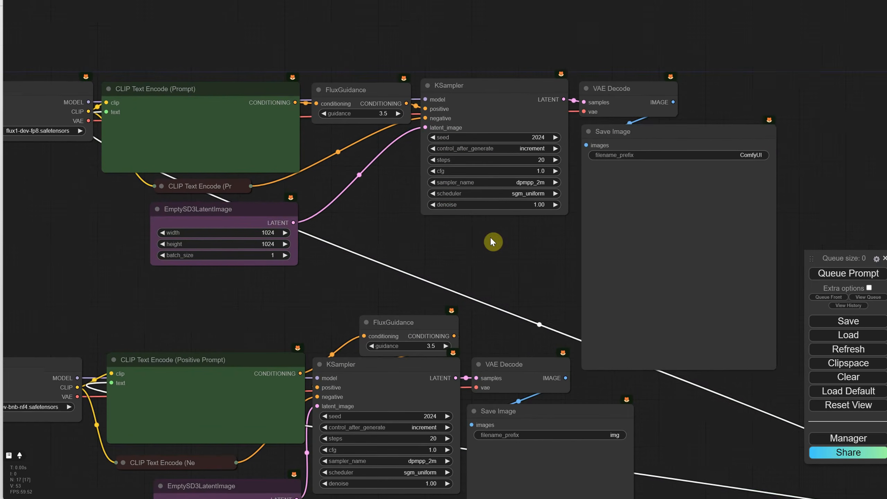
double_click(729, 155)
text(FP8)
key(Return)
drag(786, 227, 748, 147)
drag(769, 184, 646, 78)
double_click(445, 248)
scroll(528, 245, up, 8)
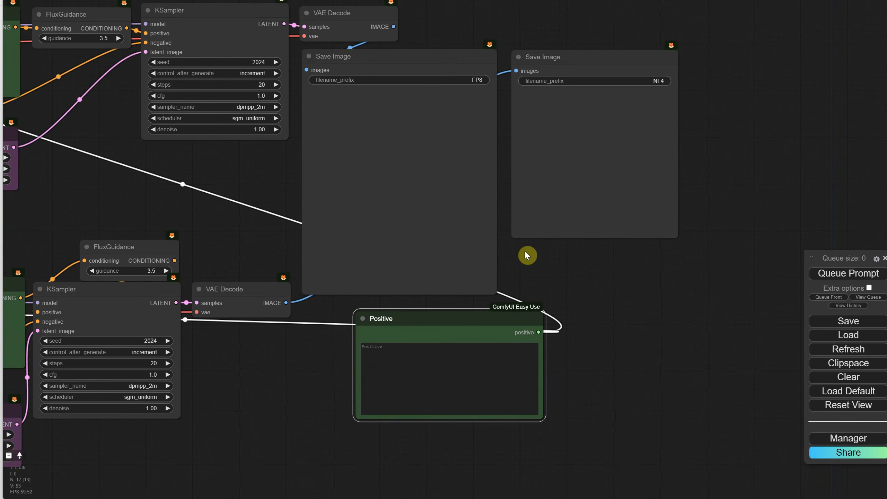
- Enlarge the NF4 Save Image node to match the FP8 one and widen the Positive node beneath them
scroll(676, 191, up, 4)
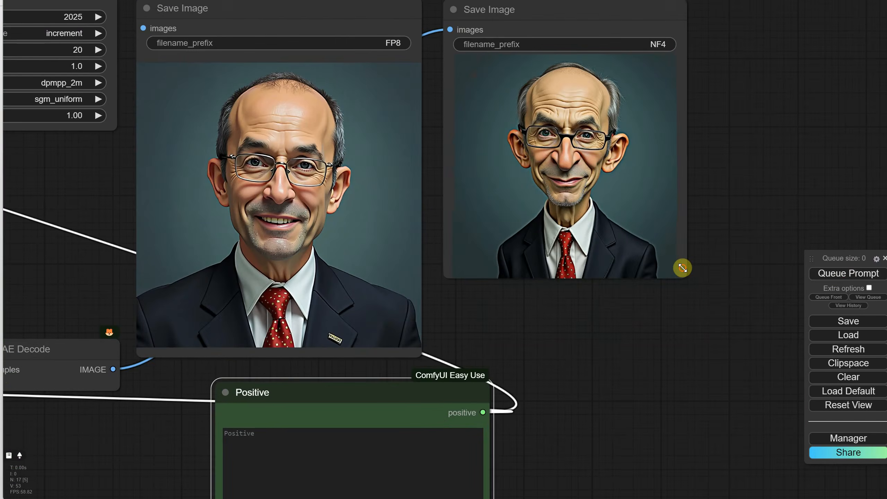
drag(685, 274, 725, 359)
scroll(499, 237, down, 1)
drag(401, 377, 331, 363)
drag(419, 495, 722, 492)
- Fine-tune the sizes and positions of the two Save Image nodes and the Positive node so they line up
scroll(646, 215, up, 4)
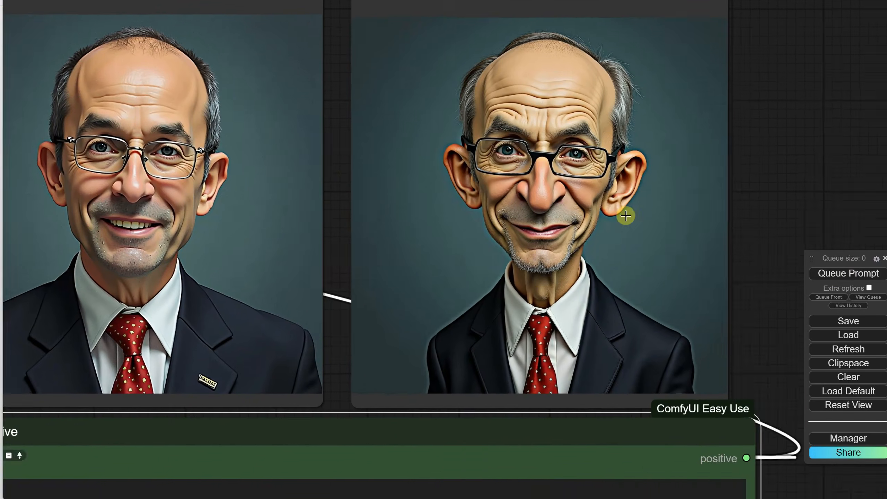
drag(346, 245, 415, 263)
scroll(520, 84, down, 1)
drag(404, 393, 393, 359)
drag(576, 323, 566, 314)
drag(761, 385, 760, 356)
scroll(713, 273, down, 2)
drag(709, 254, 696, 261)
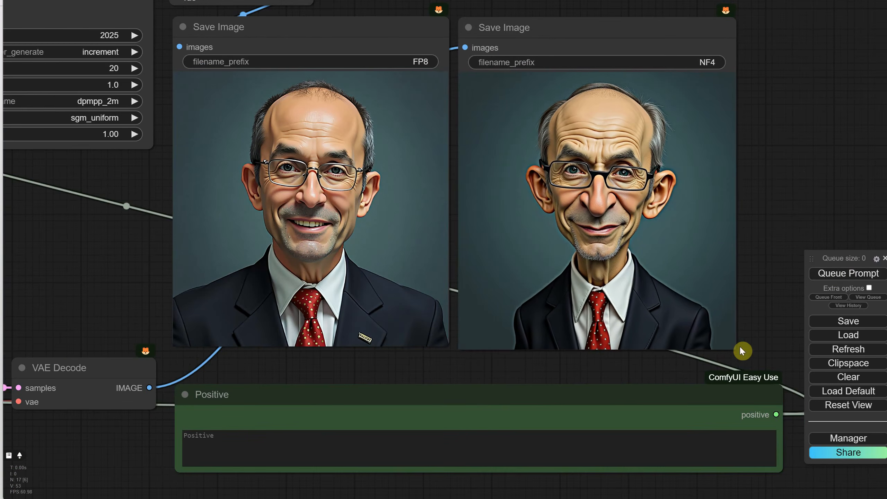
drag(740, 351, 733, 345)
drag(523, 396, 519, 366)
drag(777, 440, 736, 451)
- Paste the prompt for an oil painting of a regal alien emperor into the Positive node and generate with both workflows
scroll(660, 349, up, 2)
scroll(762, 123, up, 1)
drag(762, 124, 786, 133)
scroll(816, 145, down, 1)
click(346, 438)
text(An oil painting of a regal alien creature dressed as an intergalactic emperor in luxurious, futuristic attire, featuring a detailed, metallic robe with glowing circuit patterns and otherworldly jewels adorning its headpiece, exuding an aura of power and wisdom. The alien is posed majestically, its elongated limbs and textured skin adding to its mystique, set against a grand, darkened background with hints of advanced technology and cosmic scenery, all rendered in the opulent and refined style of Renaissance portraiture.)
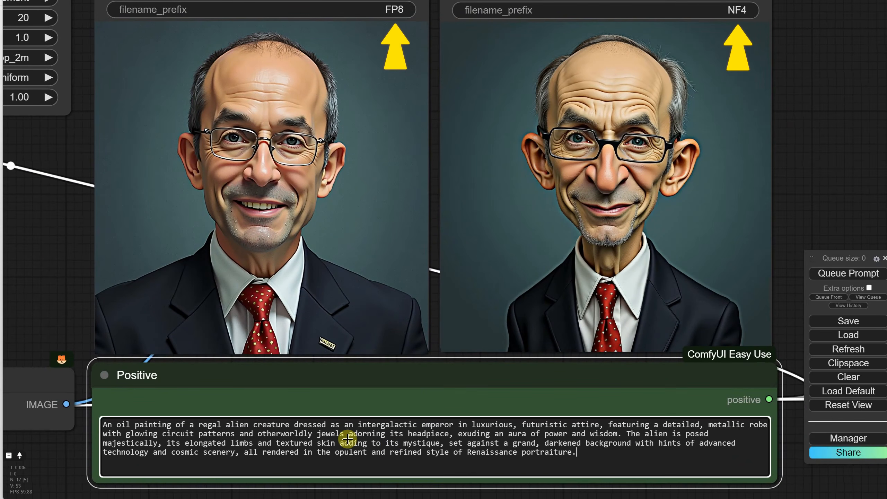
click(834, 278)
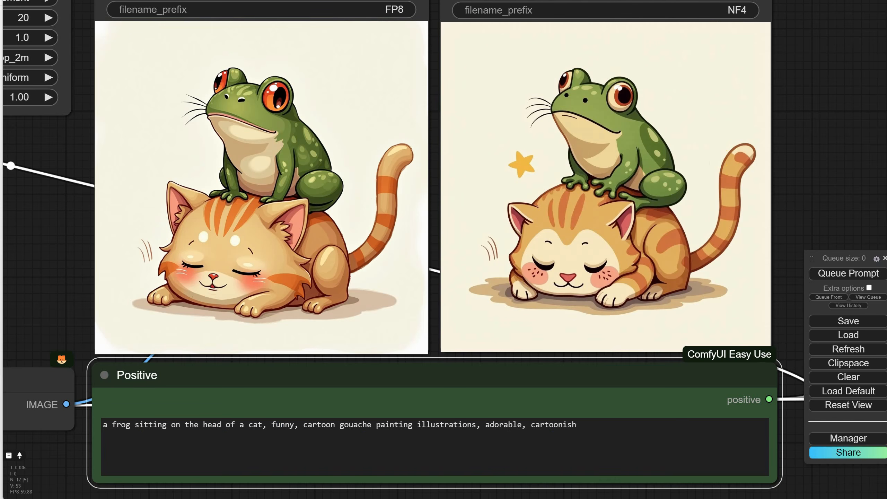
- Replace the frog-and-cat prompt in the Positive node with another copied prompt and generate with both workflows
click(512, 434)
key(ctrl+a)
text(closeup portrait of a mech robot, scifi, rusty, epic, cinematic photo, red eyes)
click(844, 278)
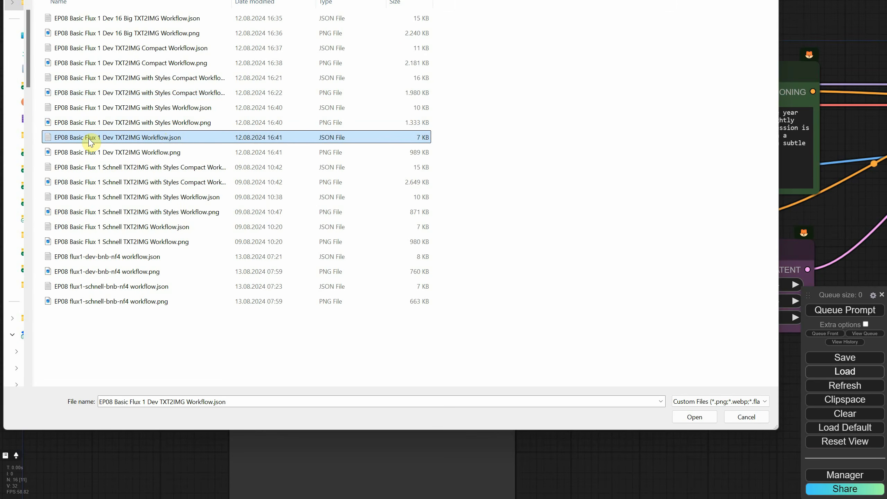
- Load the workflow file EP08 Basic Flux 1 Dev TXT2IMG Workflow.json
click(695, 417)
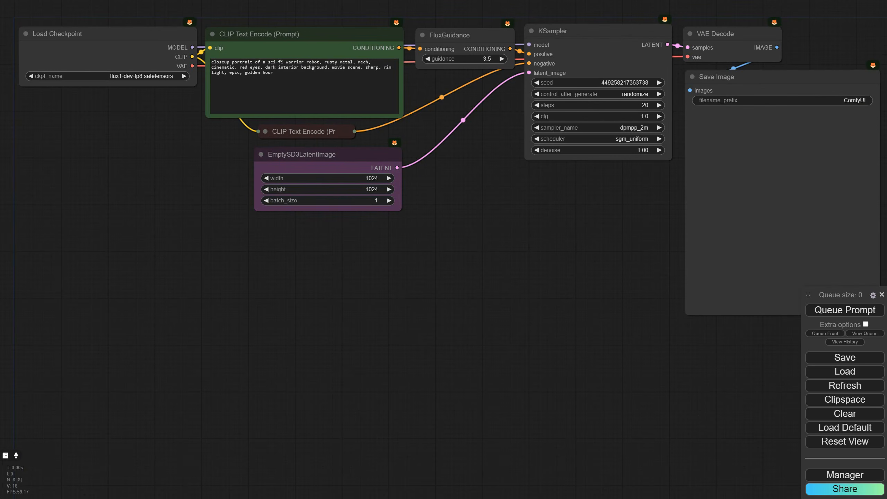
scroll(184, 143, up, 7)
drag(124, 61, 345, 287)
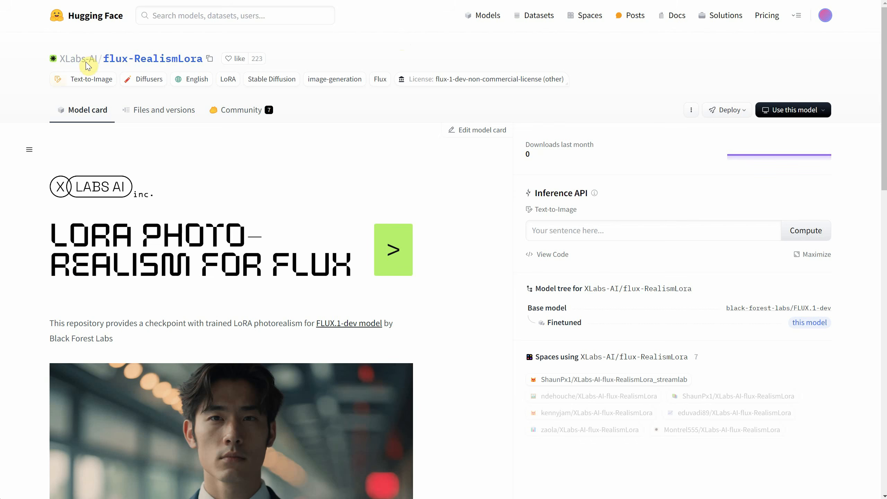
- Skim the XLabs-AI/flux-RealismLora model card on Hugging Face and open the files of comfyanonymous/flux_RealismLora_converted_comfyui
scroll(210, 143, down, 5)
scroll(211, 139, down, 8)
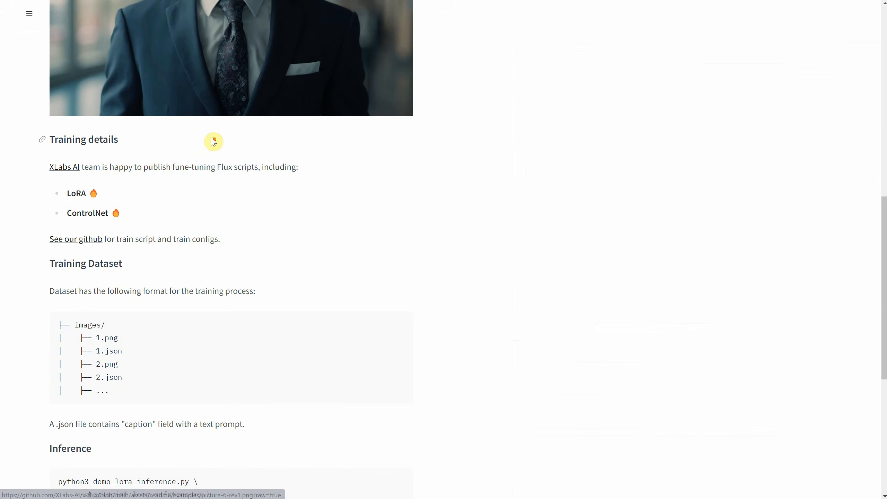
scroll(212, 126, up, 13)
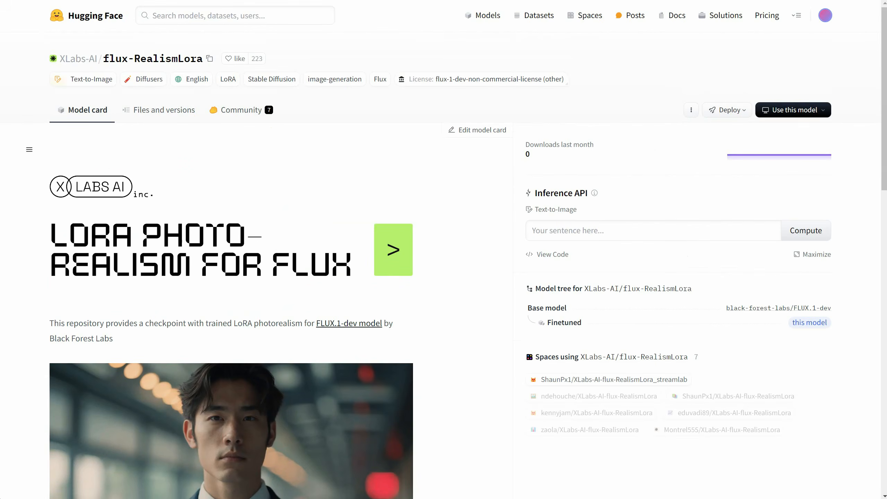
text(https://huggingface.co/comfyanonymous/flux_RealismLora_converted_comfyui/tree/main)
key(Return)
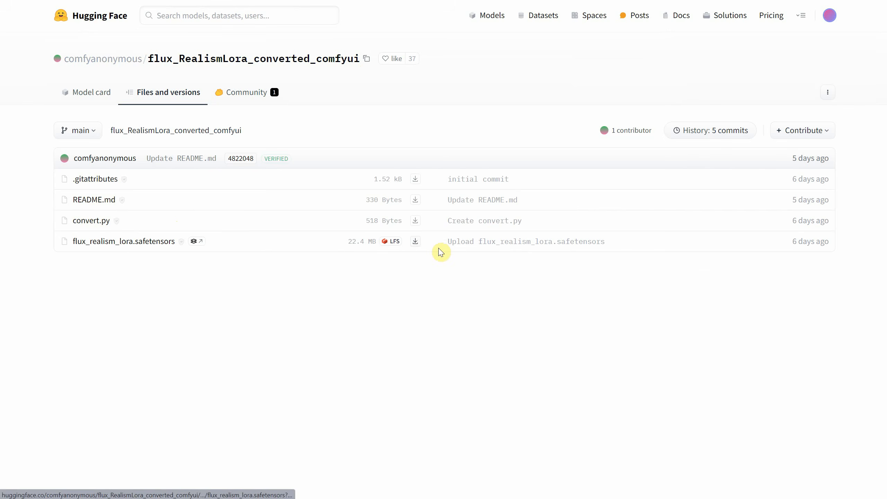
- Download flux_realism_lora.safetensors into the ComfyUI\models\loras folder
click(415, 242)
double_click(97, 78)
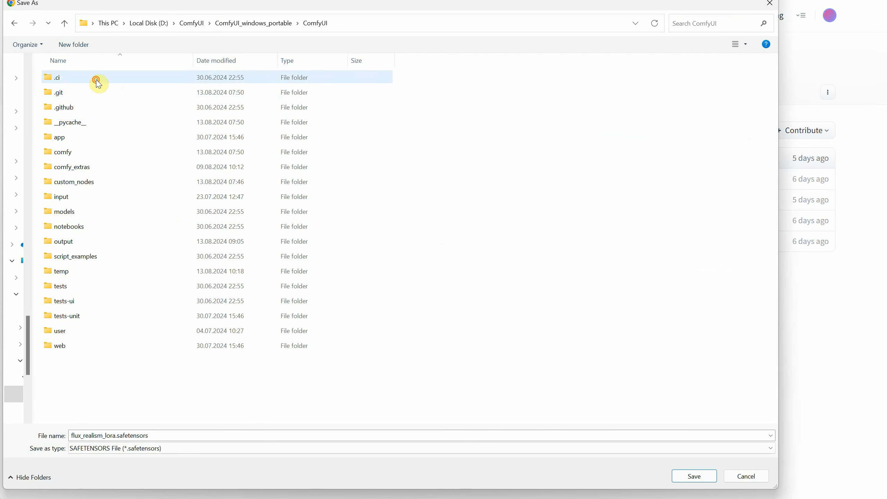
double_click(61, 212)
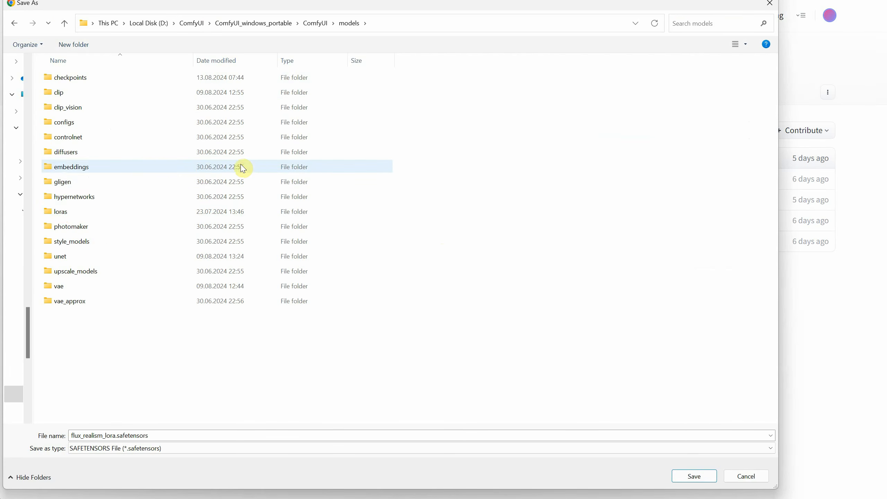
double_click(72, 217)
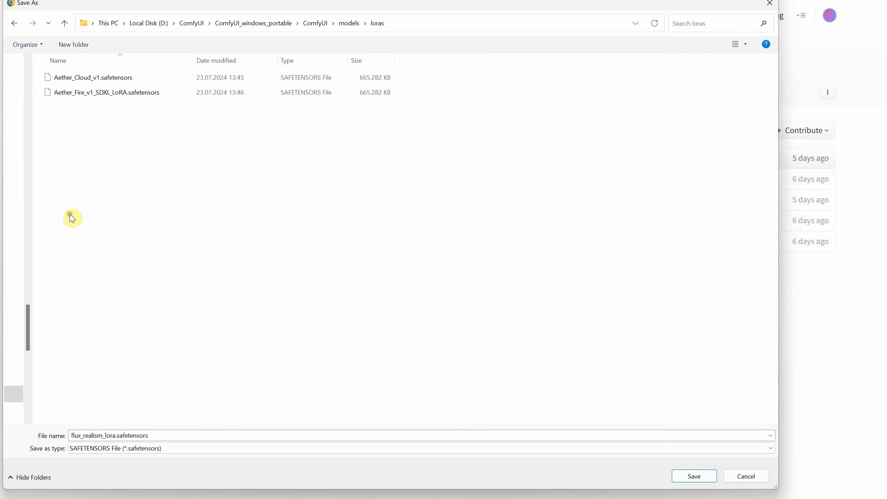
click(708, 475)
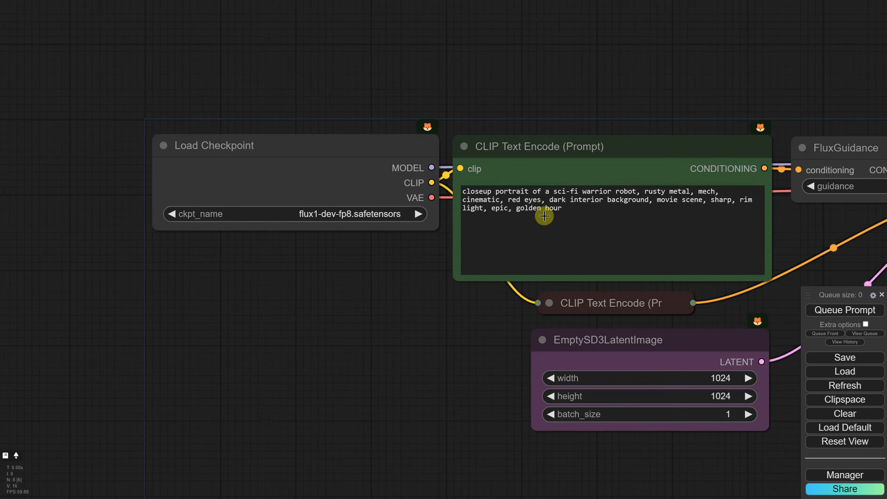
- Back in ComfyUI, replace the positive prompt with the vintage 1920 elderly lady portrait text and refresh the model lists
click(524, 213)
key(ctrl+a)
text(Photo of a vintage close-up portrait of an elderly lady from the year 1920, with deep wrinkles and kind yet weary eyes, wearing a slightly crooked, wide-brimmed hat adorned with a faded ribbon. Her expression is gentle but hints at a lifetime of stories, and she is dressed in a simple, worn shawl. The background is sepia-toned and aged, with subtle cracks and fading that evoke a sense of nostalgia and history.)
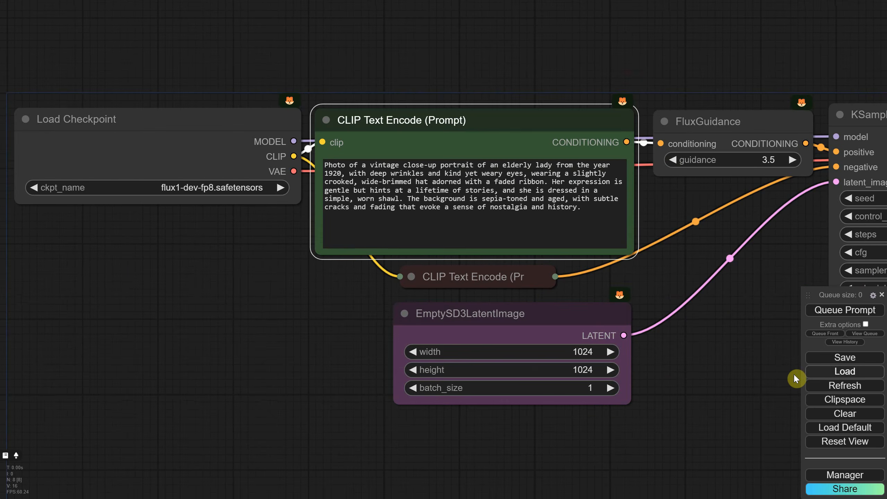
click(829, 387)
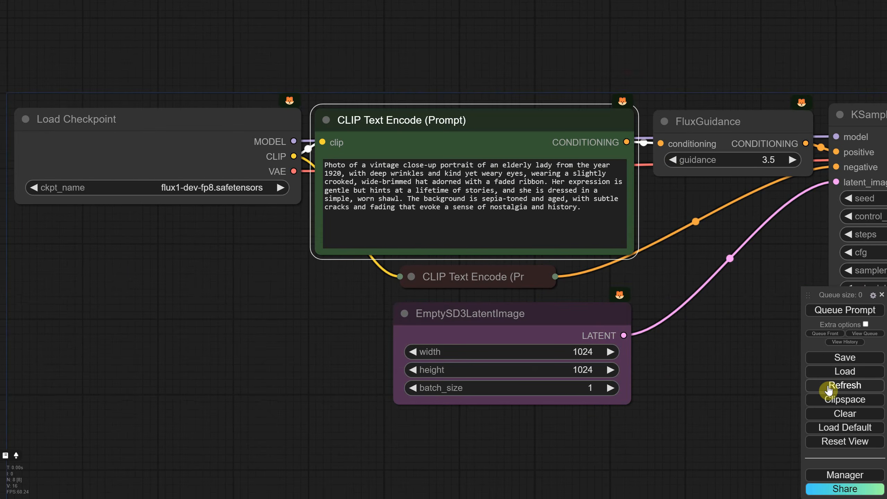
- Set the KSampler's control_after_generate to fixed and its seed to 2024
scroll(642, 301, down, 2)
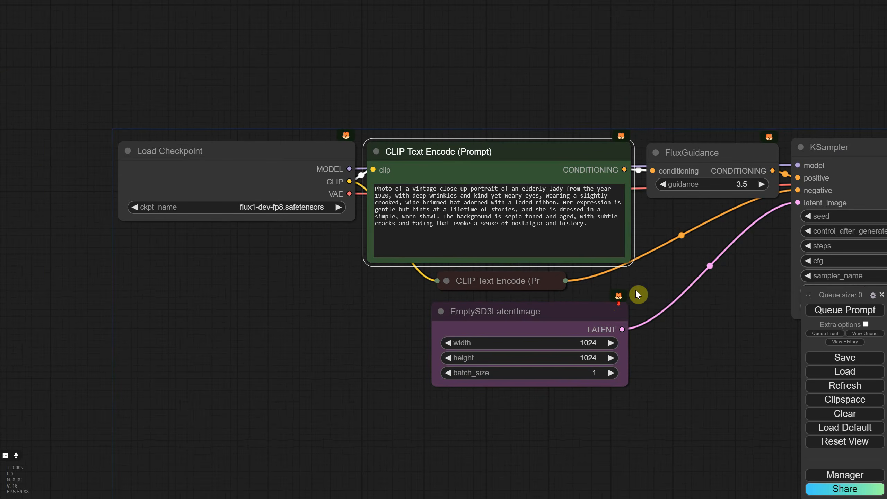
drag(747, 302, 567, 261)
click(766, 192)
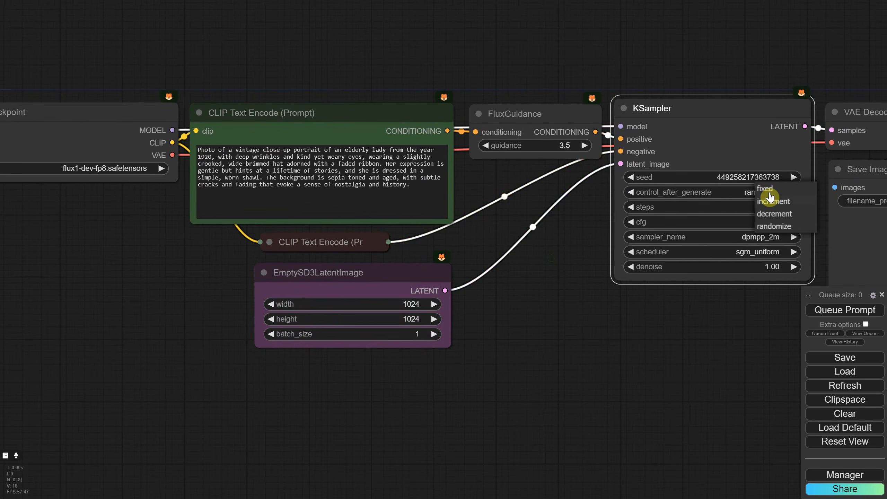
click(764, 189)
click(764, 177)
text(1024)
key(Return)
- Generate the elderly lady image, move the Save Image node below the KSampler, and inspect the portrait up close
scroll(642, 367, down, 3)
drag(642, 367, 491, 266)
click(839, 313)
drag(707, 122, 437, 225)
scroll(590, 271, up, 2)
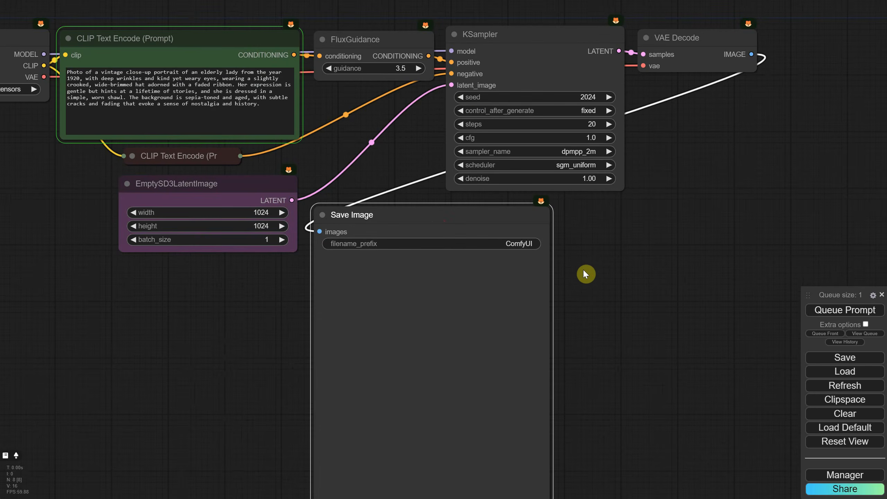
drag(600, 296, 635, 249)
scroll(530, 308, up, 2)
scroll(529, 308, up, 7)
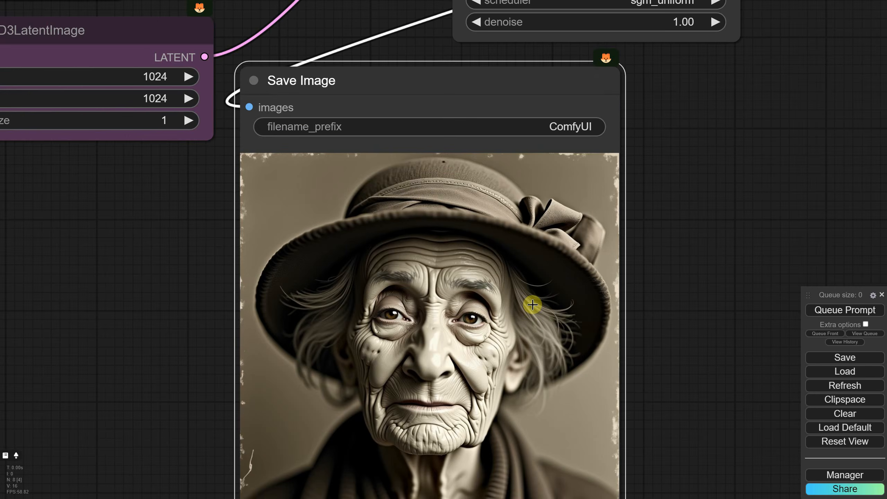
scroll(362, 346, down, 7)
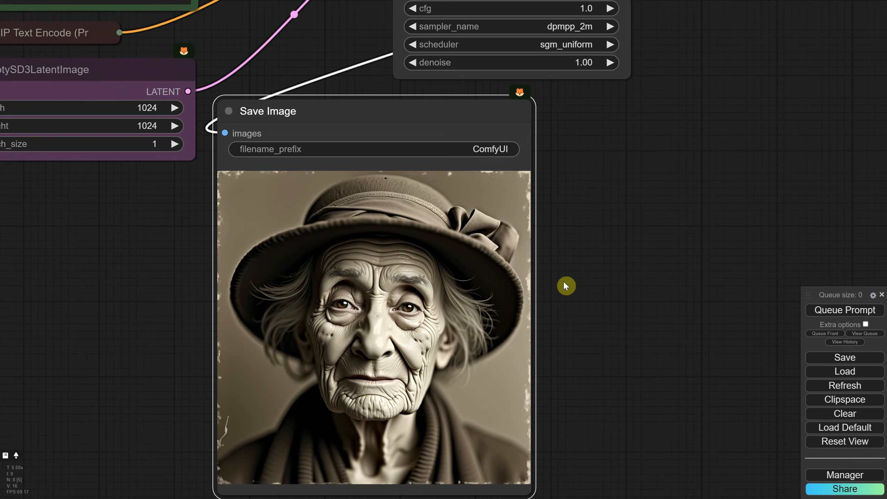
- Copy the generated portrait, paste it as a Load Image node, and place and size it beside the Save Image node
drag(566, 286, 564, 224)
right_click(398, 234)
click(410, 255)
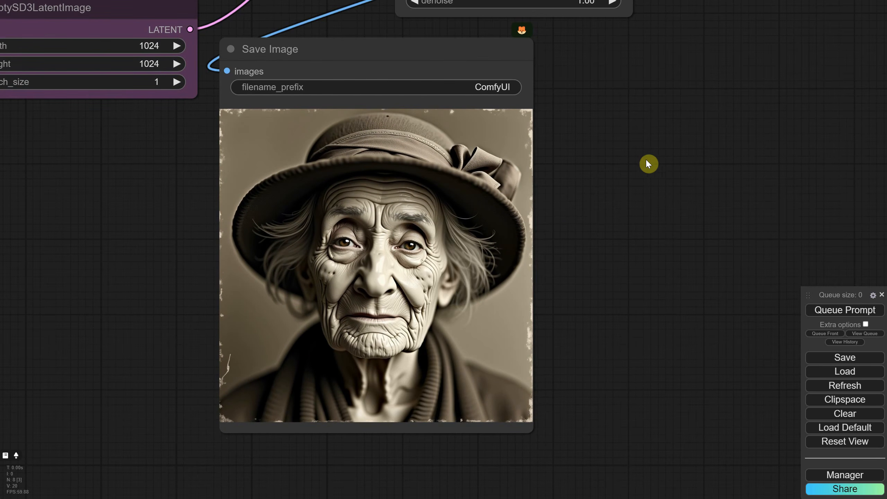
key(ctrl+v)
scroll(563, 329, down, 4)
drag(620, 293, 732, 400)
drag(571, 135, 566, 87)
drag(727, 351, 675, 351)
drag(454, 386, 570, 425)
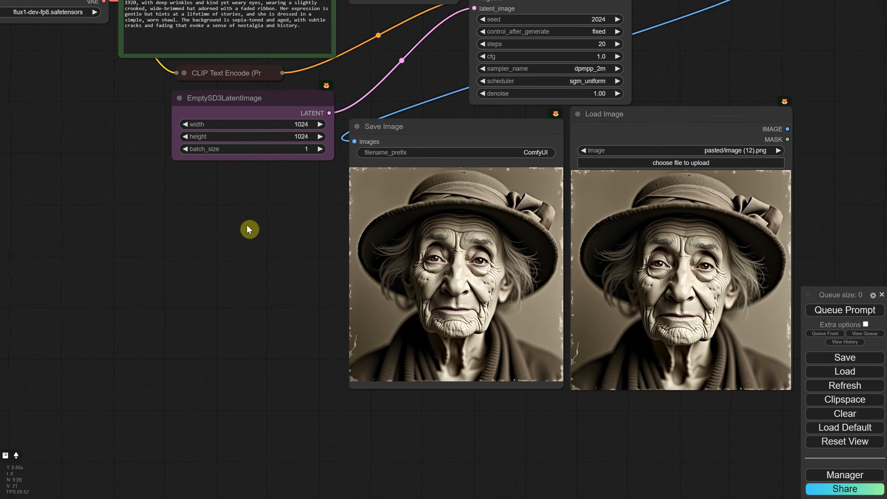
- Move the Load Checkpoint node away from the positive prompt to make room for another node
drag(12, 85, 386, 258)
scroll(395, 220, up, 2)
drag(441, 124, 200, 122)
- Add a Load LoRA node between Load Checkpoint and the prompts, with flux_realism_lora.safetensors as its LoRA
double_click(328, 252)
text(load)
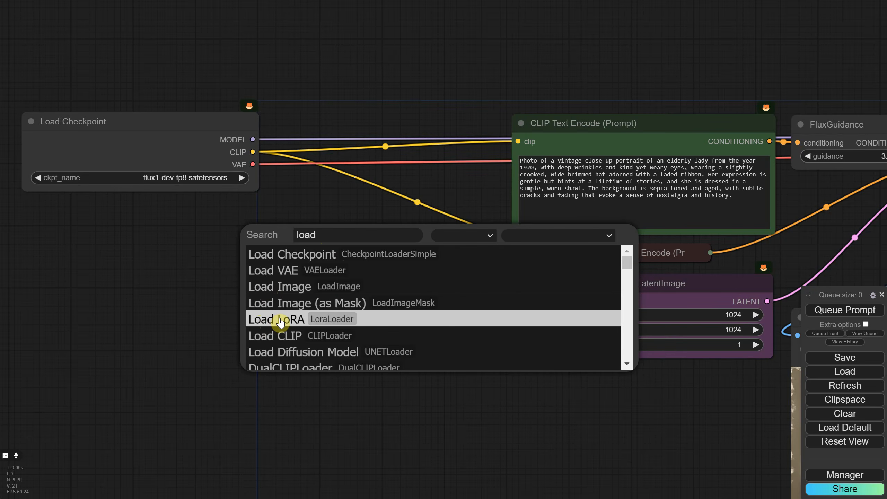
click(279, 319)
drag(413, 237, 373, 206)
click(356, 284)
click(404, 307)
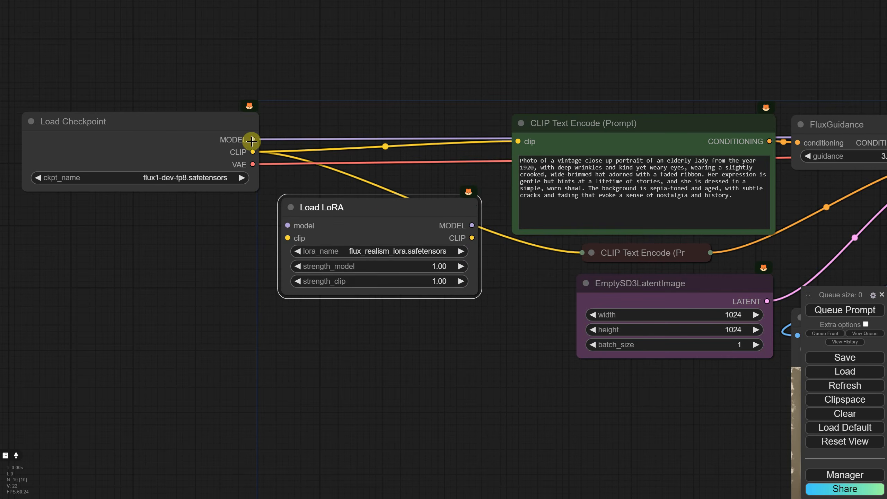
- Route Load Checkpoint's MODEL and CLIP through Load LoRA to the KSampler and both CLIP Text Encode nodes
scroll(252, 141, down, 2)
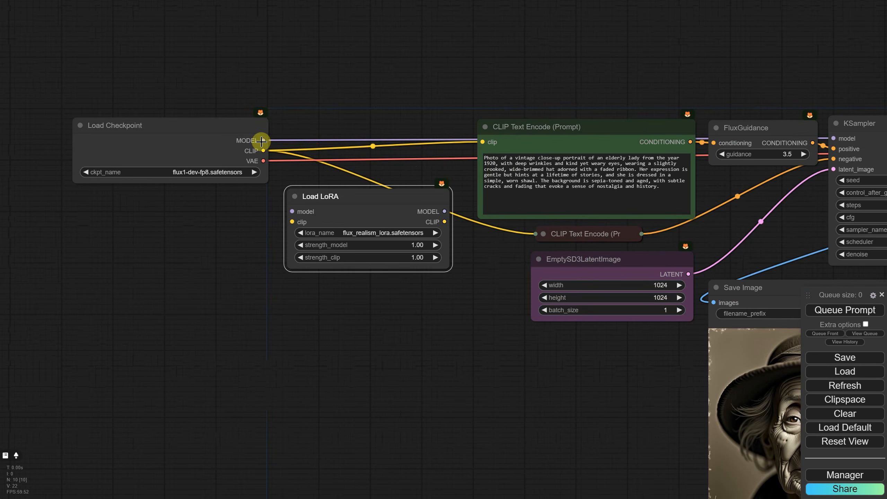
drag(261, 141, 292, 212)
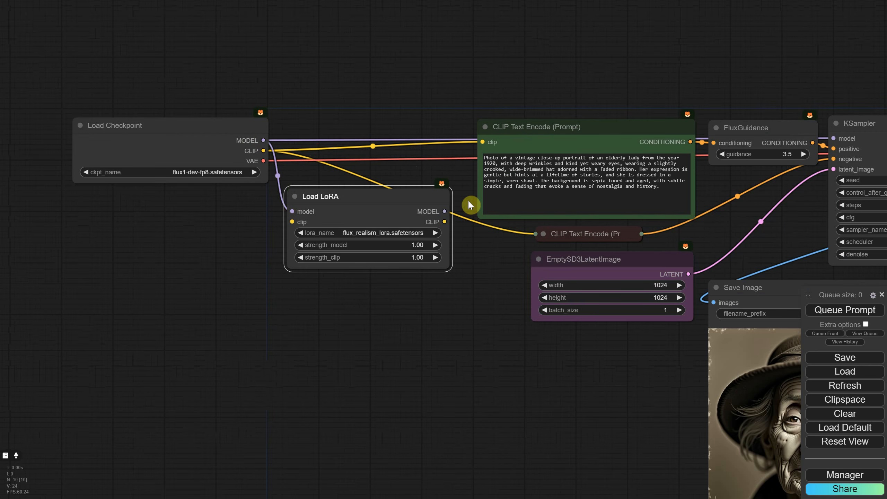
drag(444, 211, 834, 137)
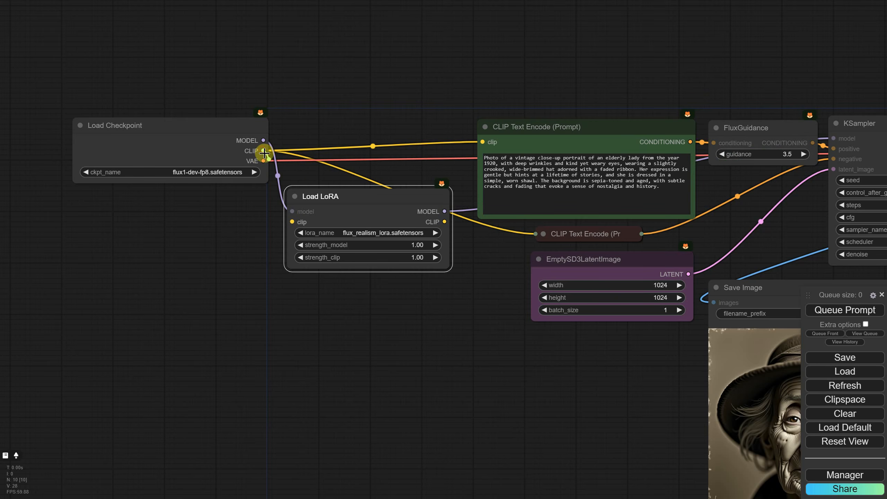
drag(263, 151, 292, 221)
drag(446, 225, 483, 141)
drag(445, 222, 539, 232)
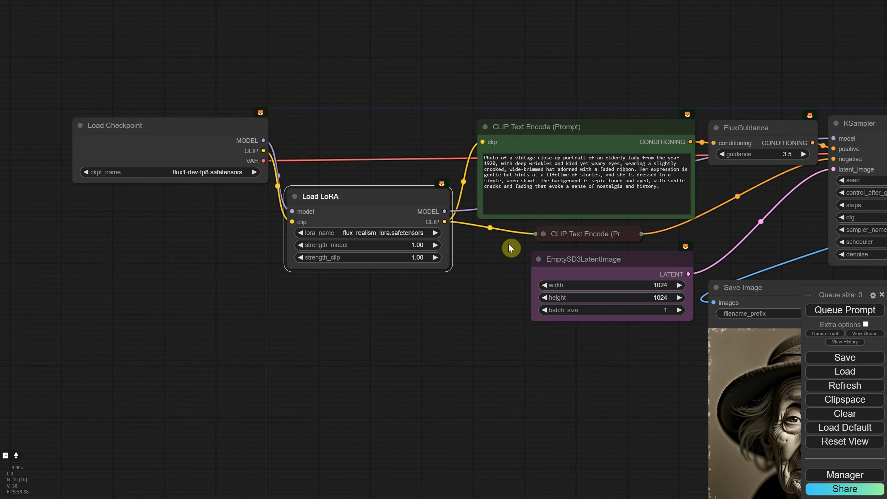
- Move the Load LoRA node in line between Load Checkpoint and the positive prompt, and view the two portraits up close
drag(370, 198, 360, 119)
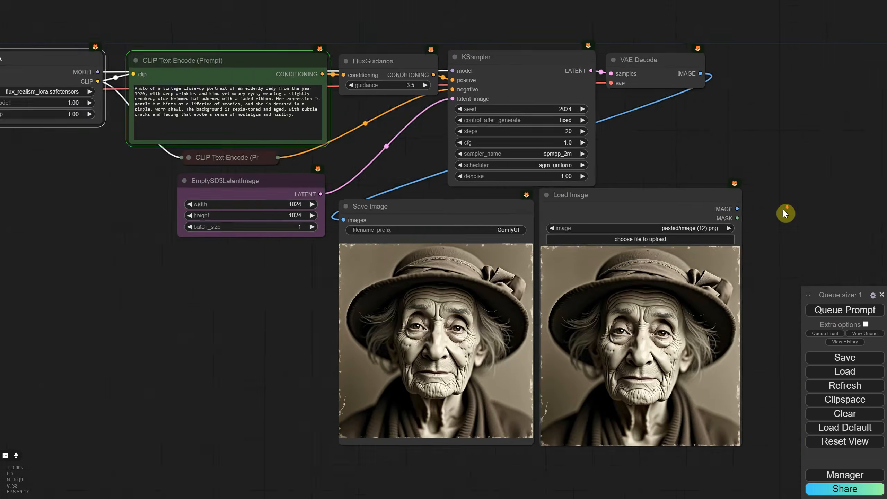
scroll(782, 208, up, 7)
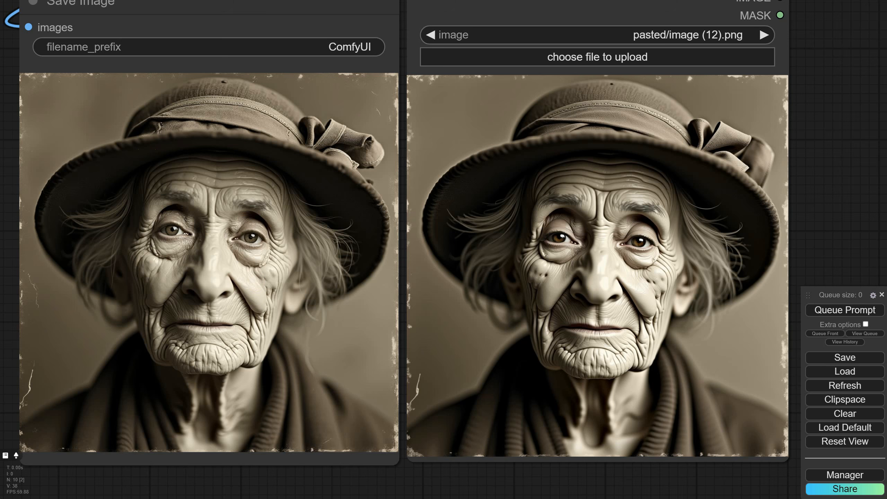
- Replace the positive prompt with "portrait of a dog, closeup, cinematic photography"
scroll(614, 164, down, 5)
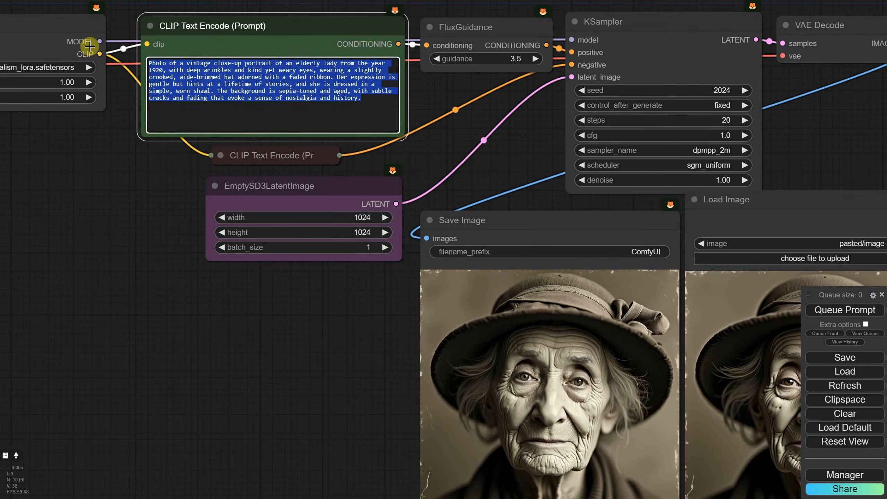
text(portrait of a dog, closeu)
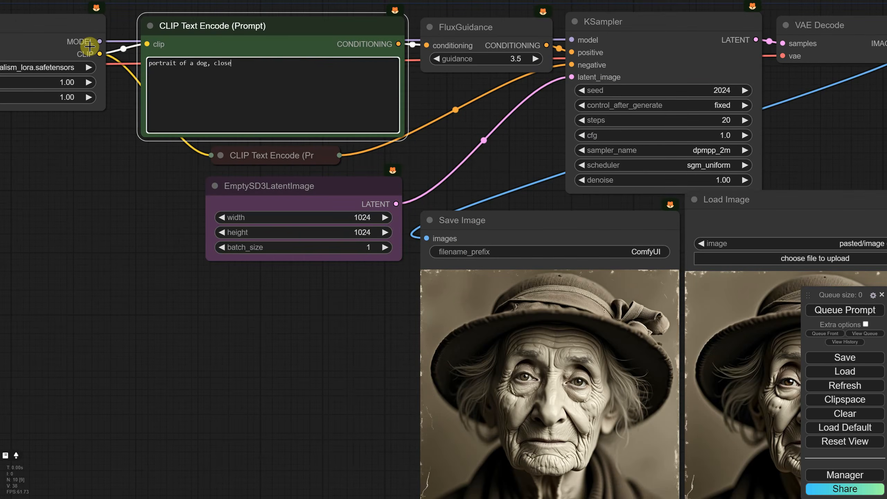
text(p, cinematic photography)
- Bypass the Load LoRA node and generate the dog portrait without the LoRA
scroll(135, 180, down, 1)
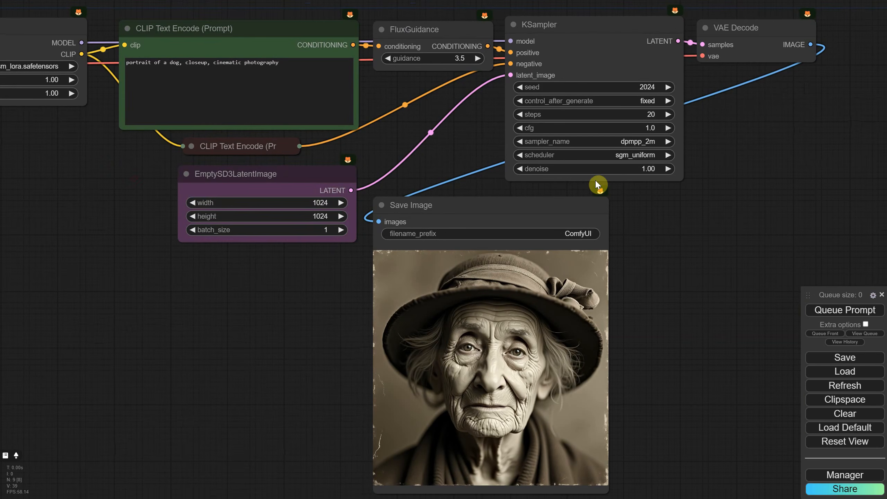
drag(88, 140, 341, 213)
right_click(247, 104)
click(255, 236)
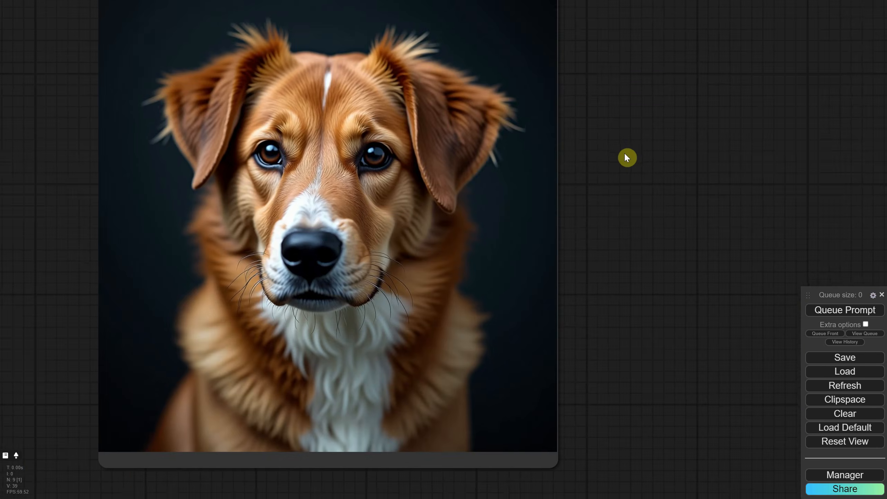
- Copy the generated dog portrait from the Save Image node
right_click(380, 192)
click(414, 212)
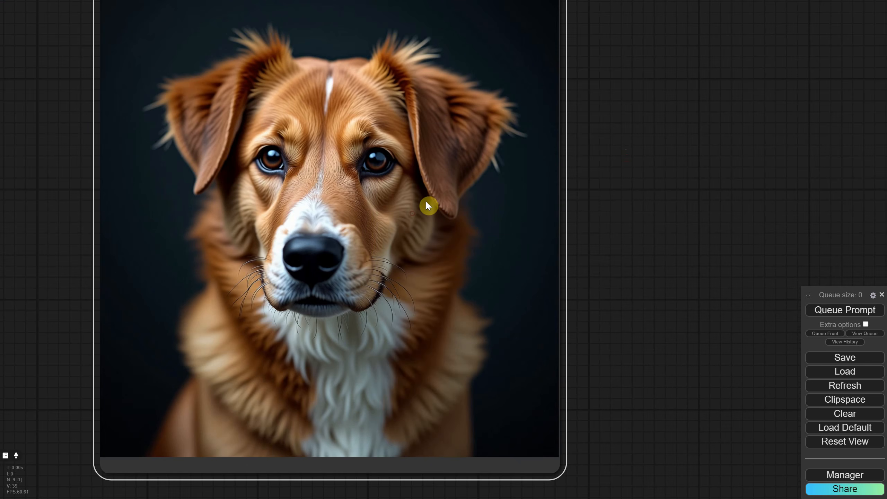
click(656, 177)
key(ctrl+v)
scroll(658, 179, down, 5)
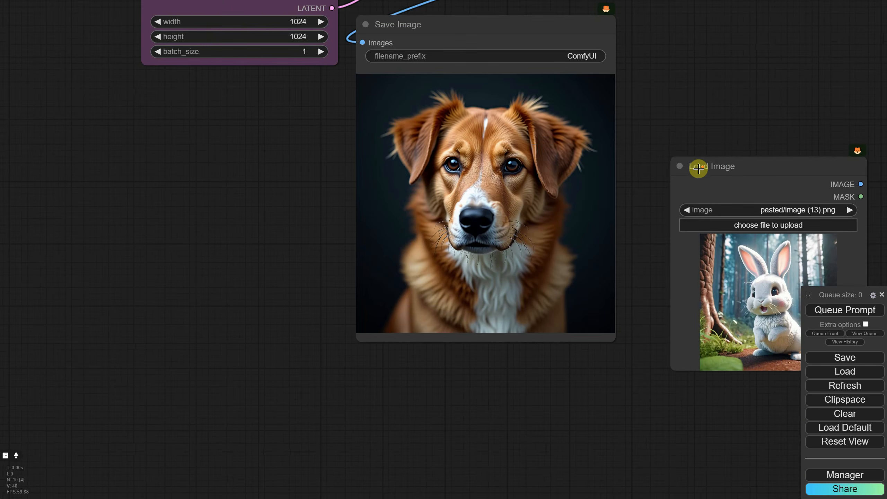
click(737, 166)
key(Delete)
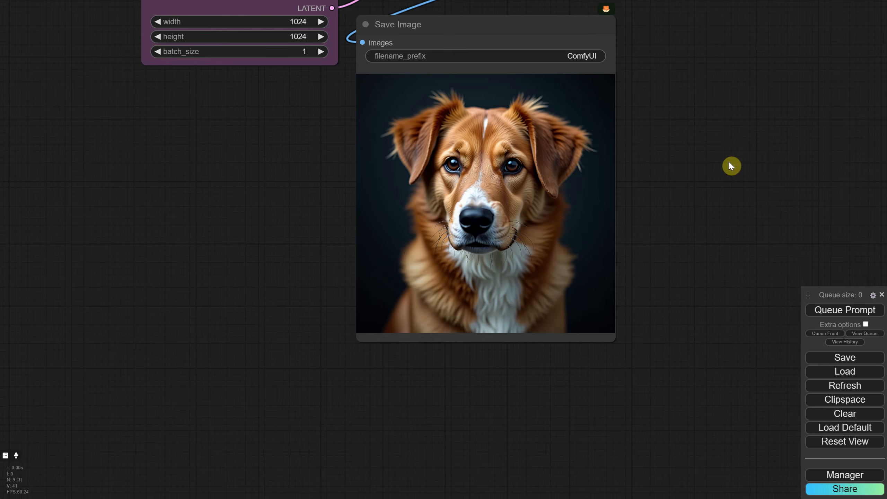
- Paste the copied dog portrait as a Load Image node and reselect pasted/image (13).png so its preview refreshes
key(ctrl+v)
drag(779, 159, 697, 135)
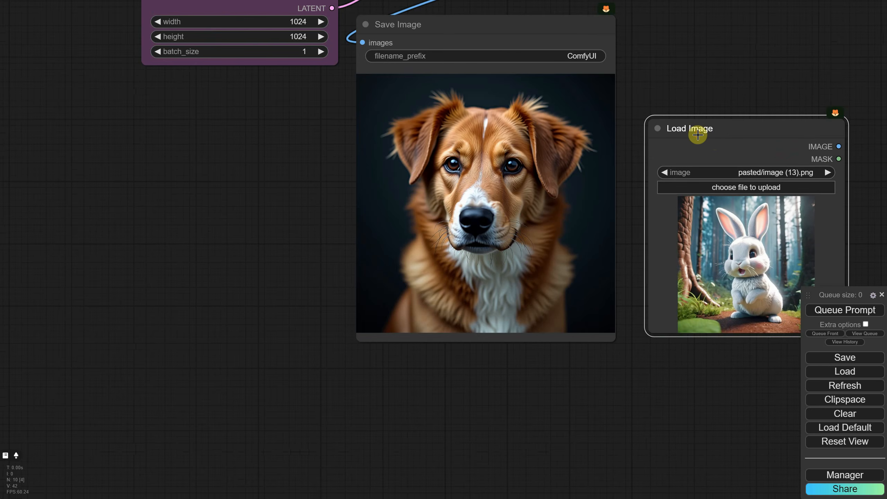
click(653, 139)
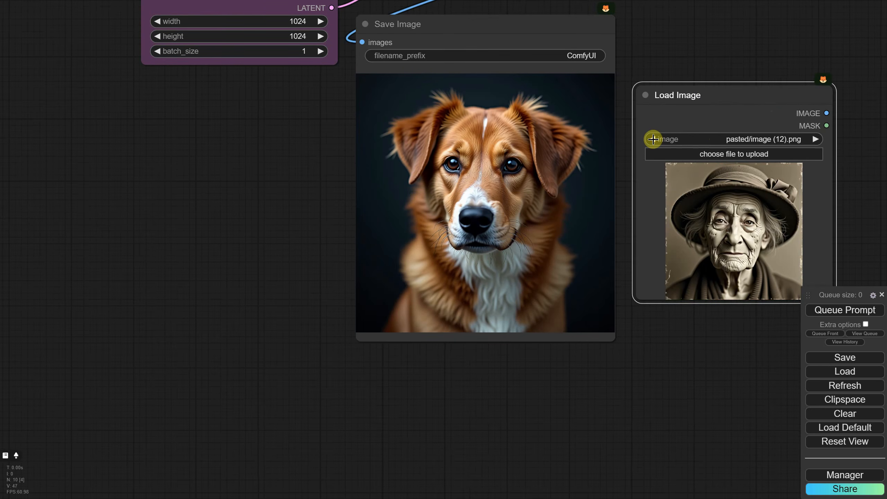
click(653, 139)
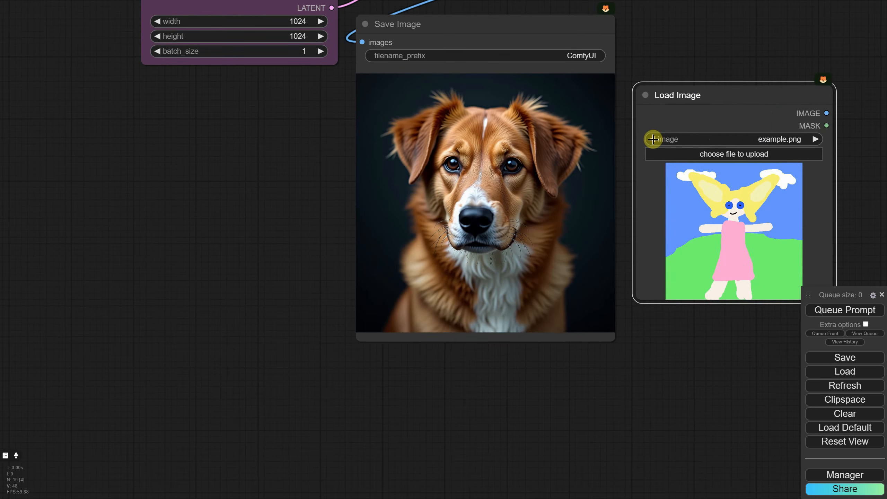
click(814, 139)
click(813, 139)
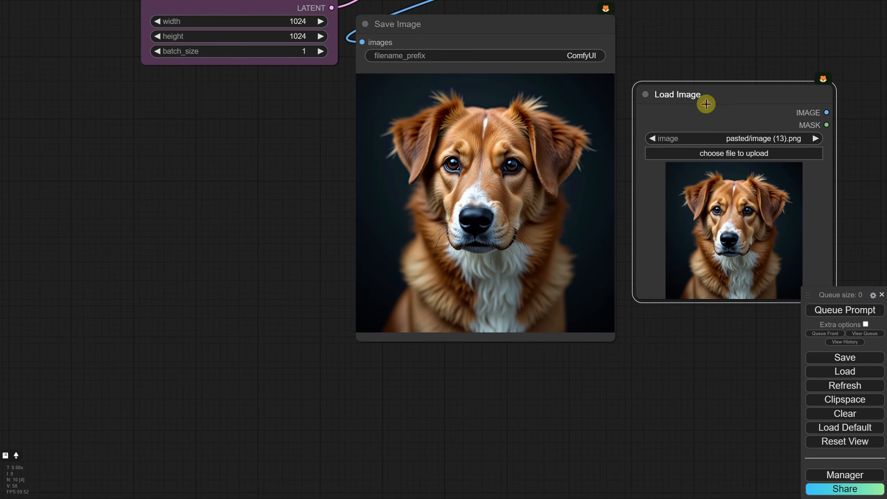
- Place the Load Image node beside Save Image and enlarge it to match the generated image's size
drag(703, 101, 696, 42)
scroll(695, 309, down, 5)
drag(694, 309, 556, 281)
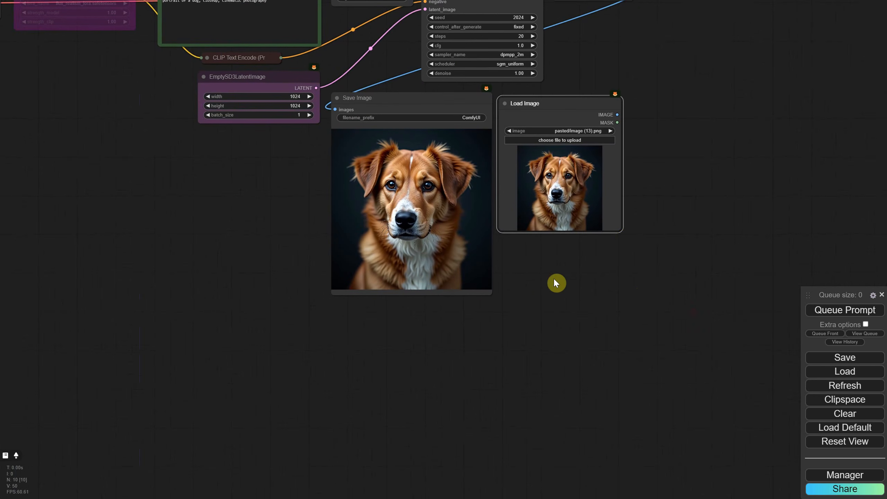
drag(619, 229, 685, 298)
drag(576, 102, 579, 94)
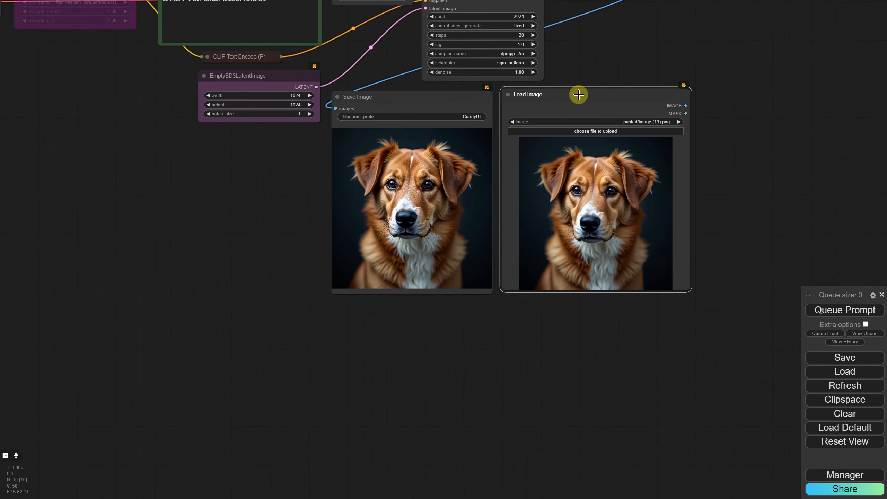
- Reactivate the Load LoRA node by removing its bypass
click(541, 358)
scroll(552, 307, up, 2)
drag(195, 197, 571, 426)
right_click(356, 137)
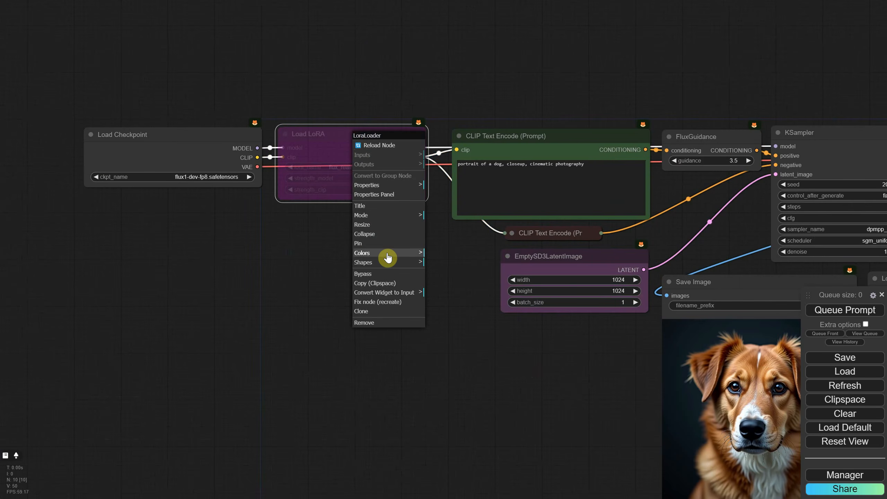
click(369, 274)
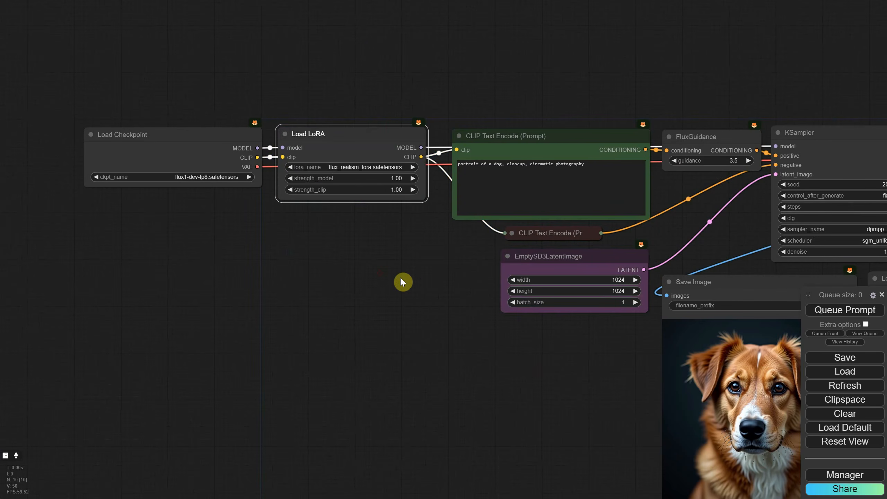
click(478, 307)
drag(339, 306, 297, 294)
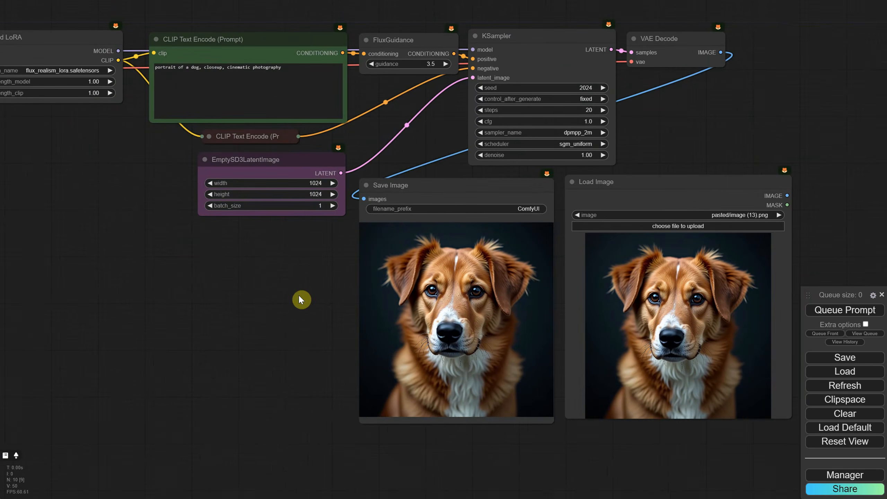